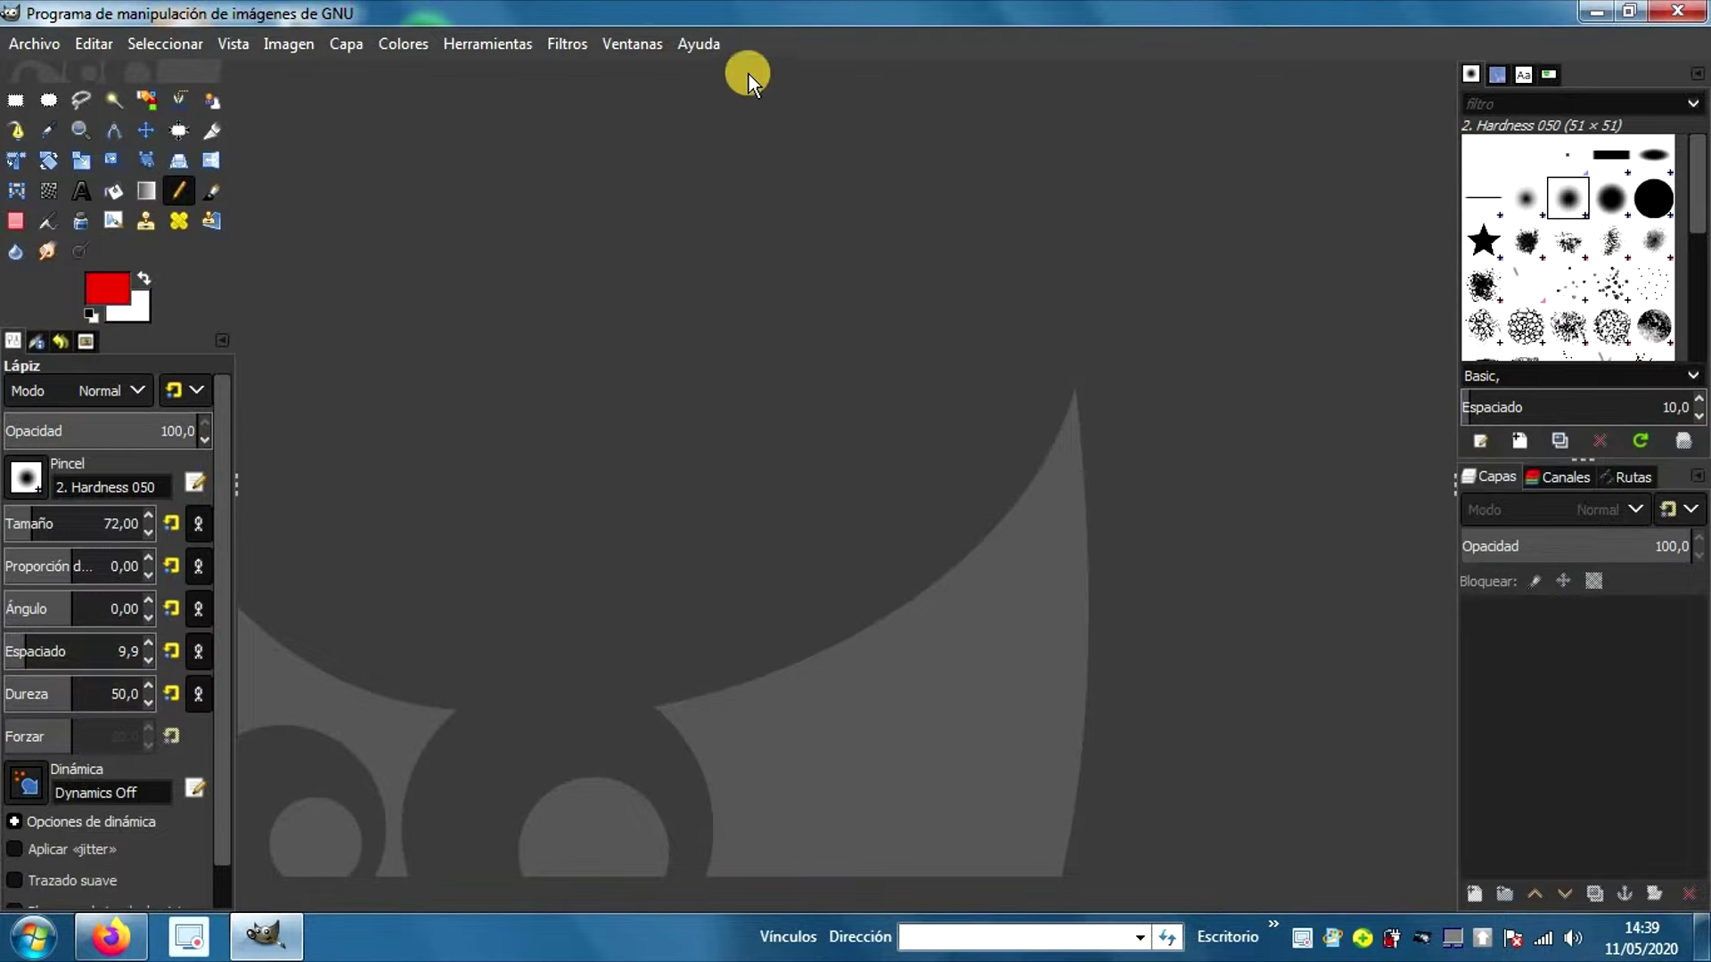
Step: Create a blank 1920×1080 px image, keeping pixels as the size unit
left_click(55, 41)
key("Right")
key("Return")
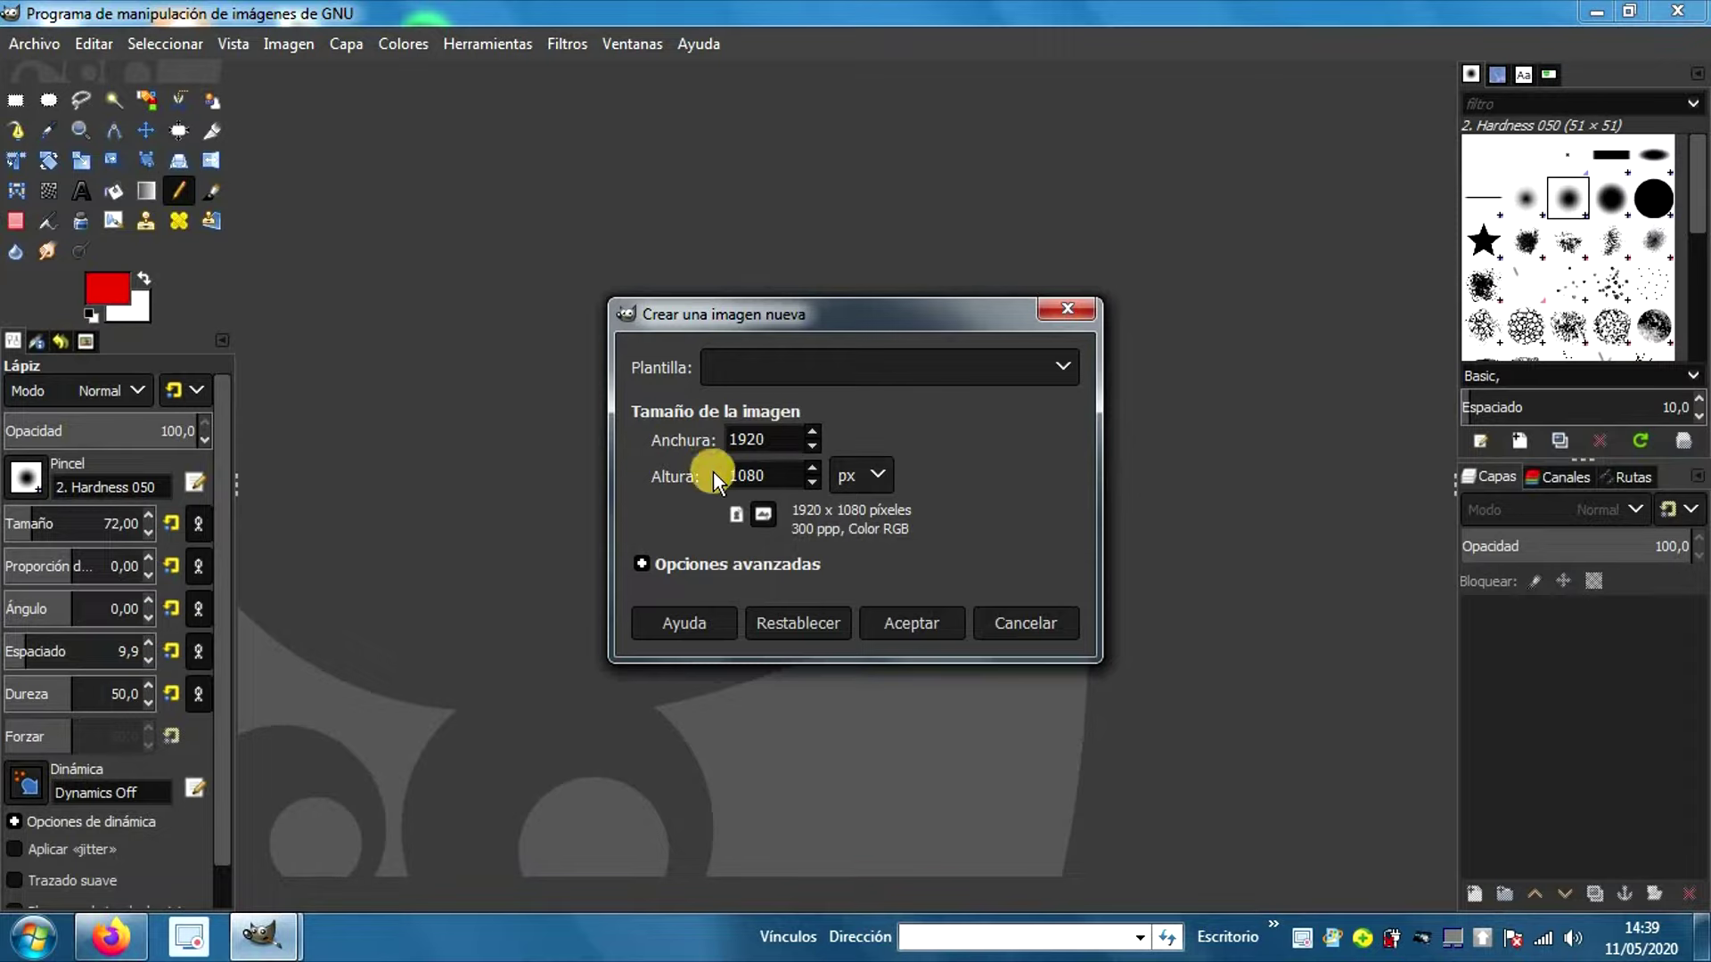
left_click(881, 469)
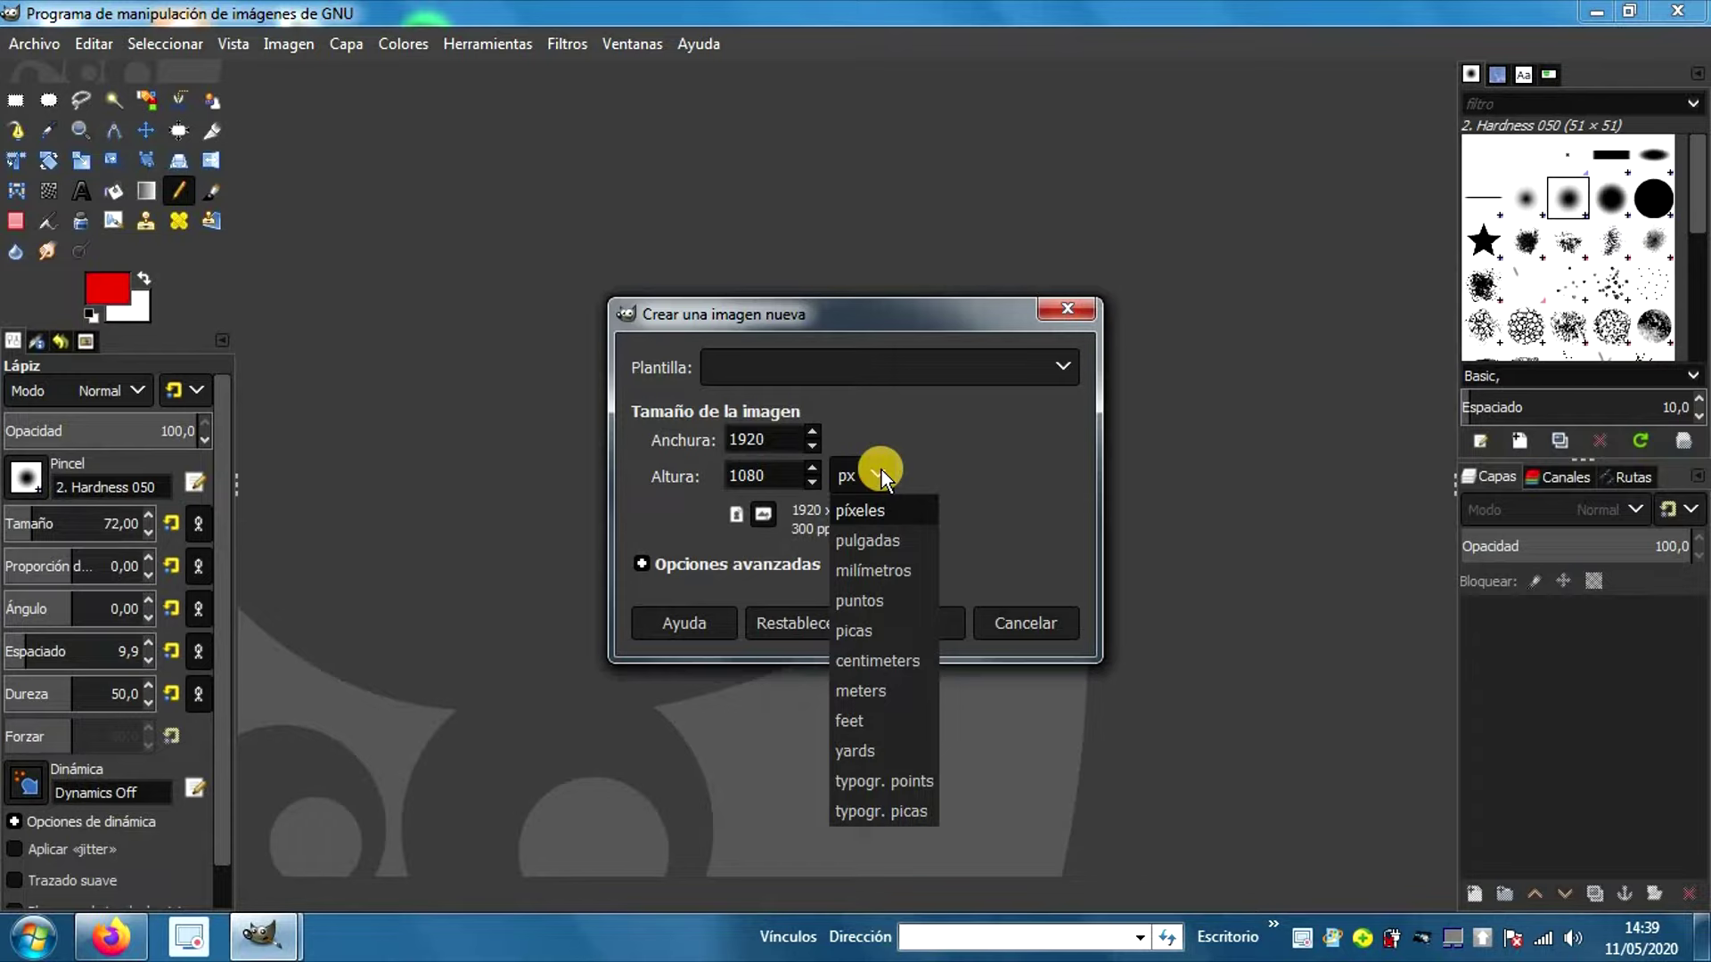
left_click(966, 474)
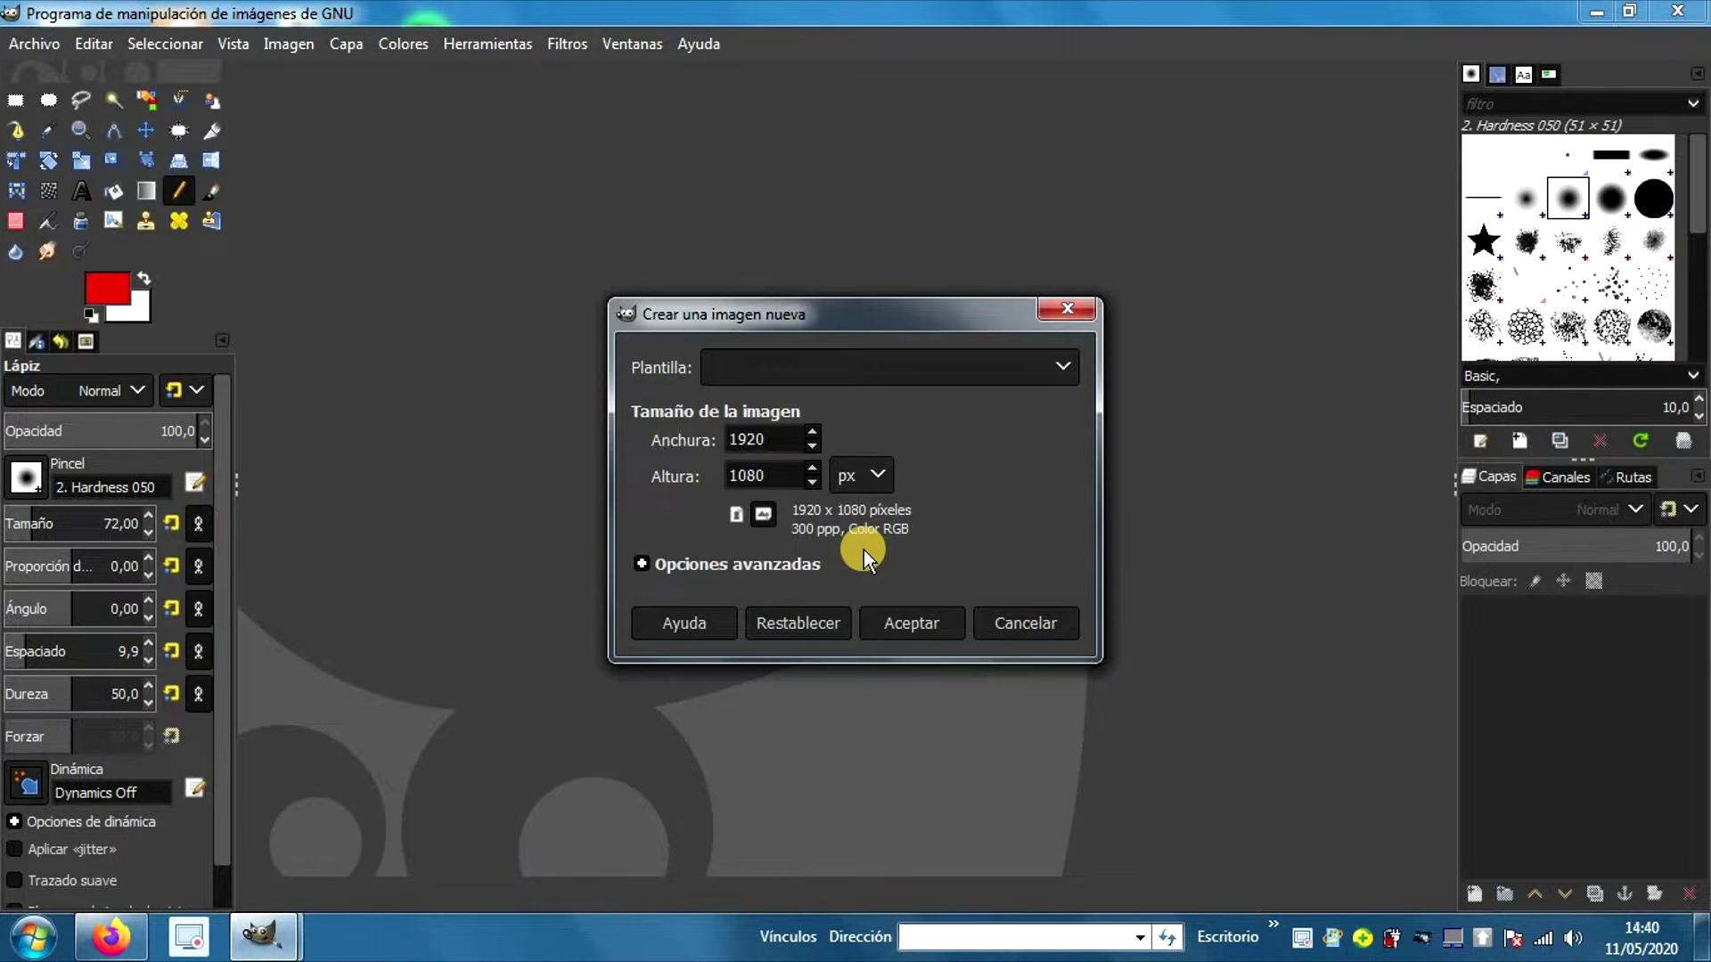
left_click(927, 623)
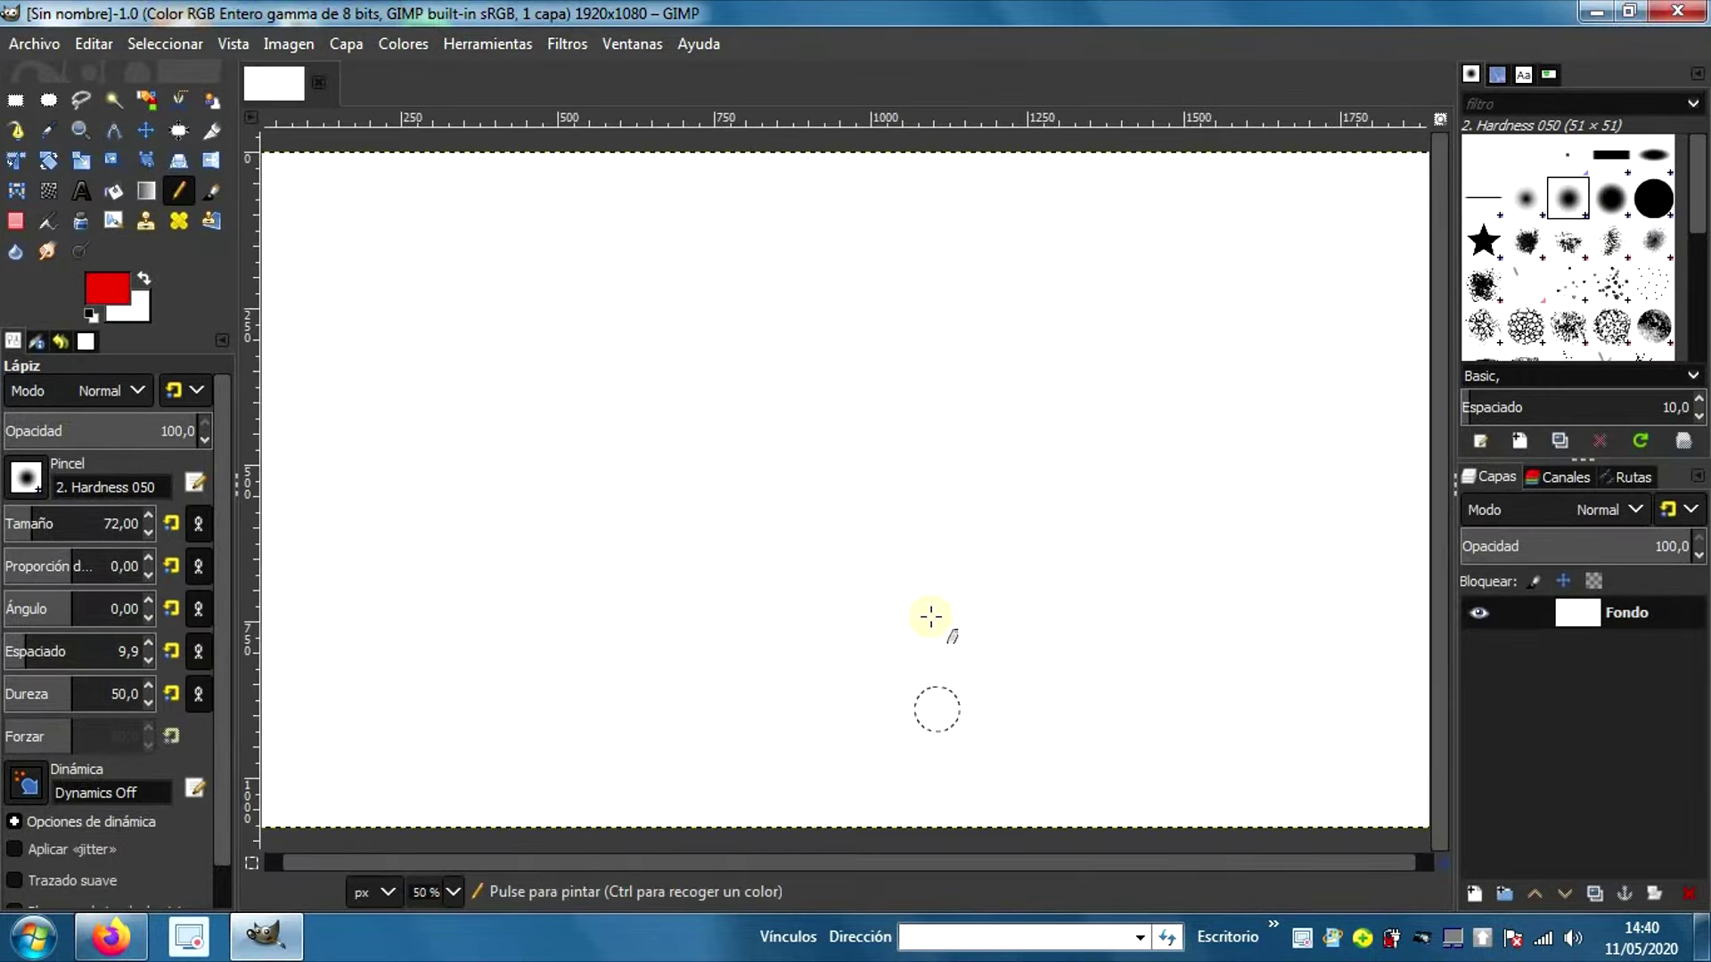
Step: Reset colours to black foreground and white background, and select the Pencil tool
left_click(89, 318)
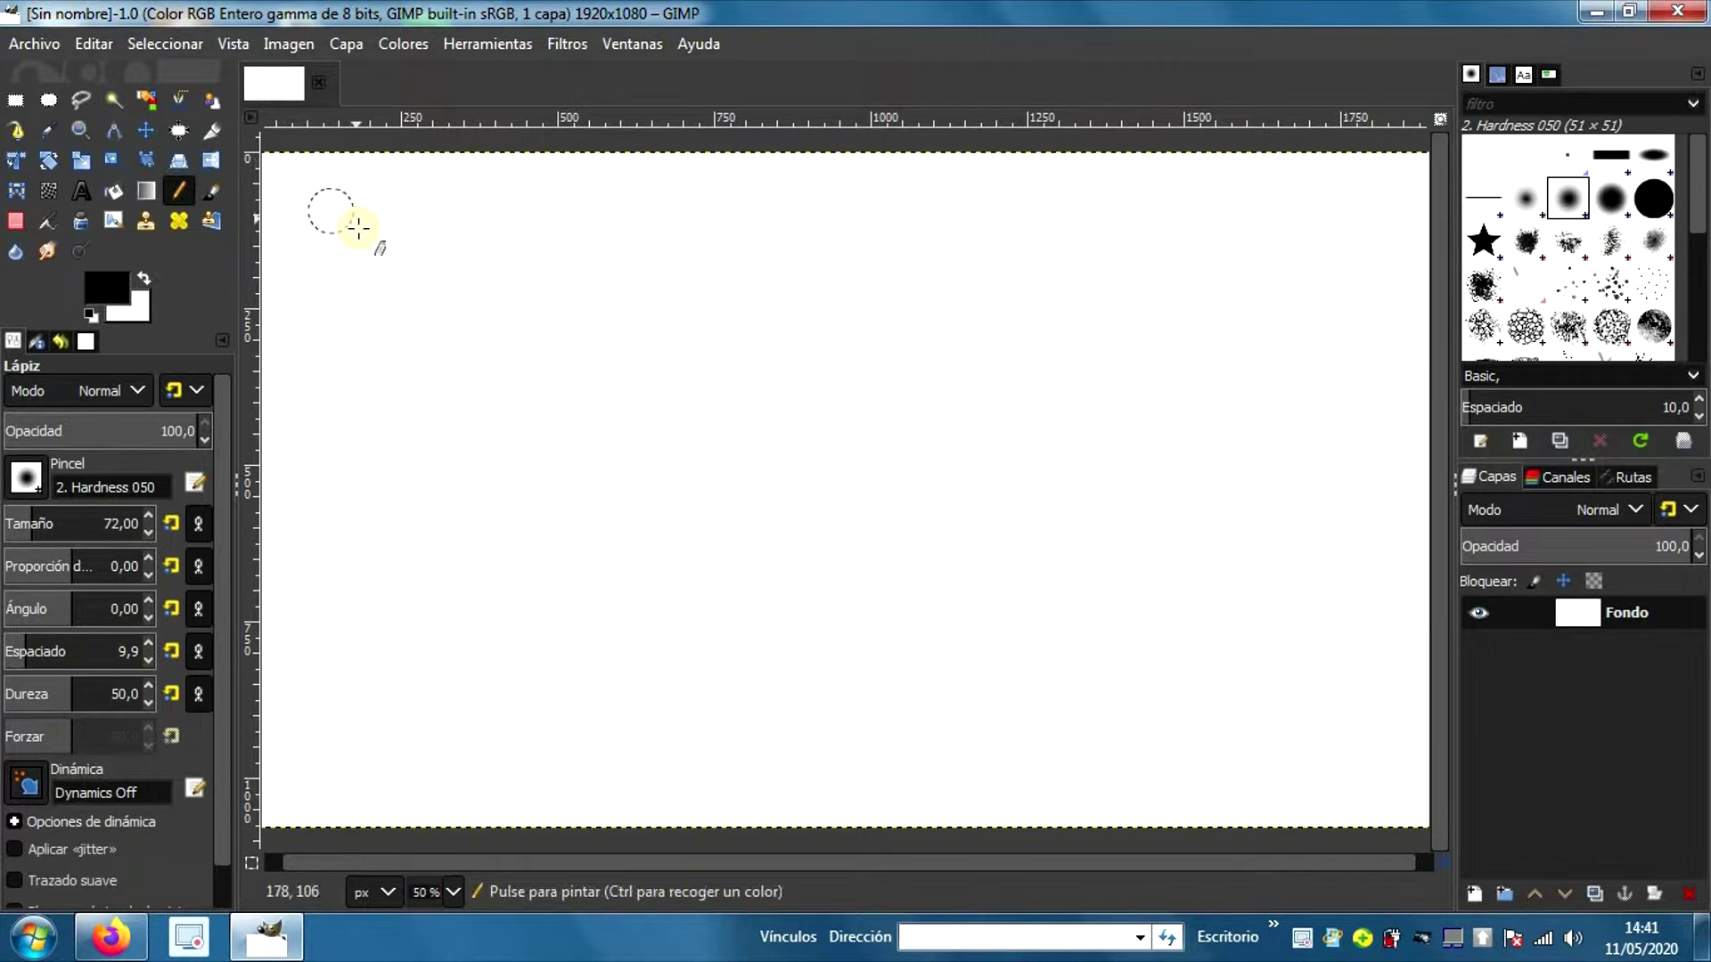
left_click(105, 521)
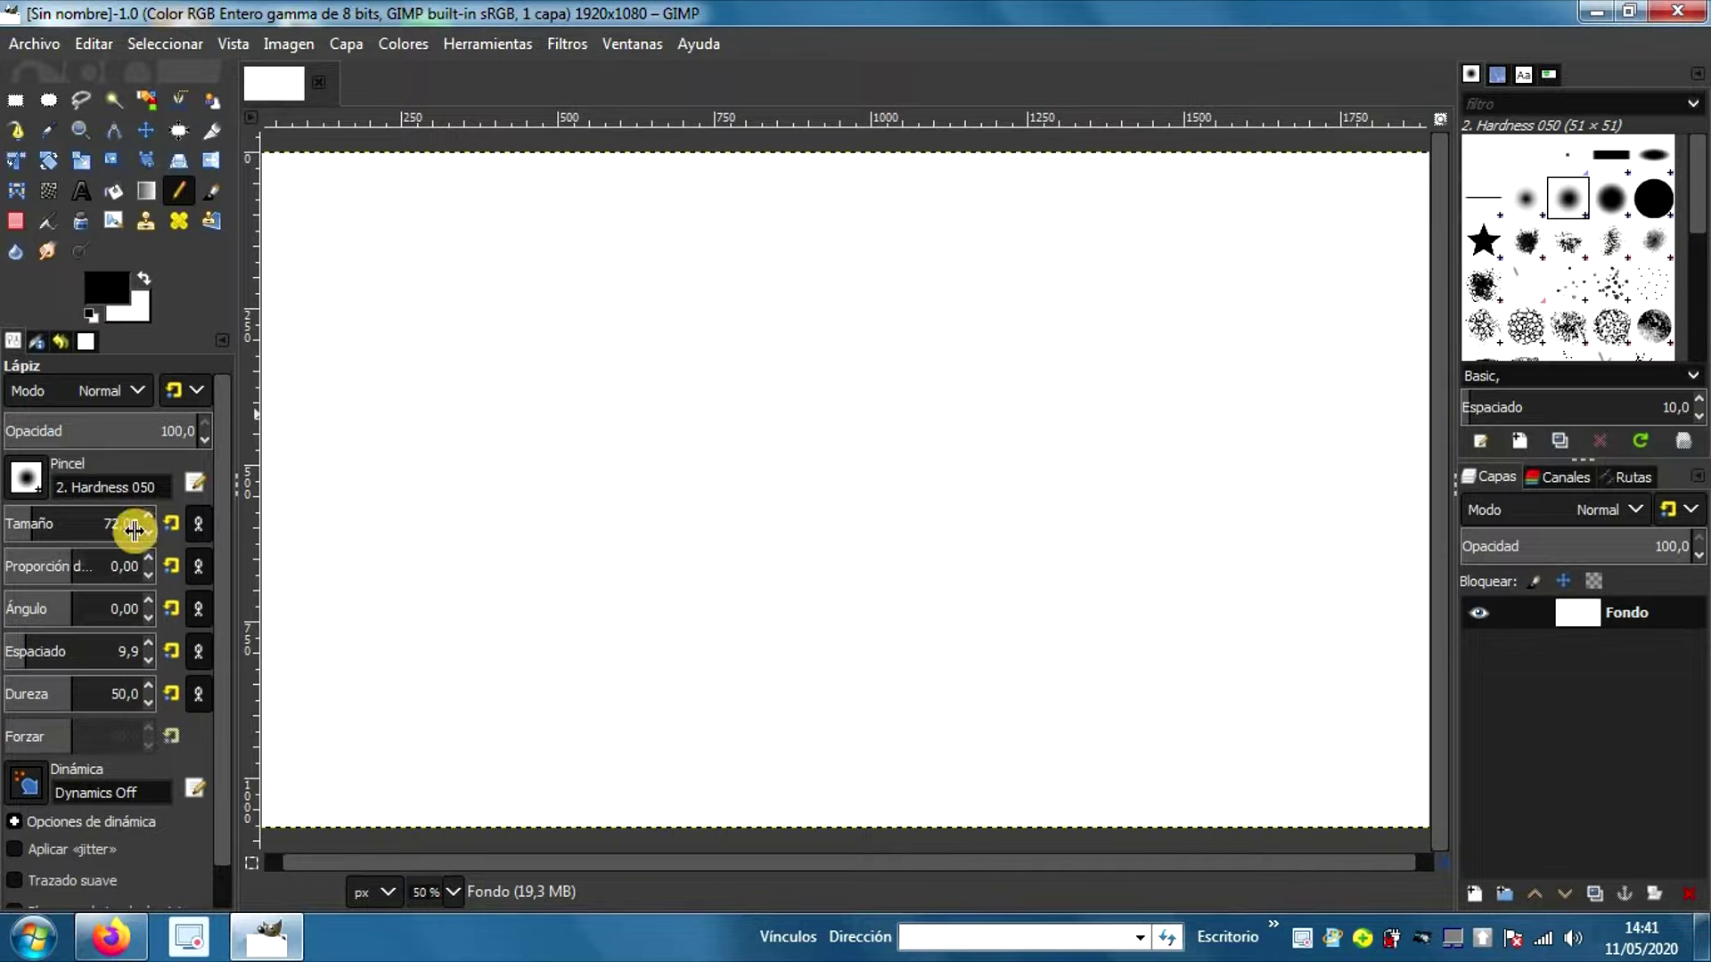
Step: Reduce the Pencil's Tamaño from 72 to 15
left_click(152, 537)
left_click_drag(152, 537, 152, 537)
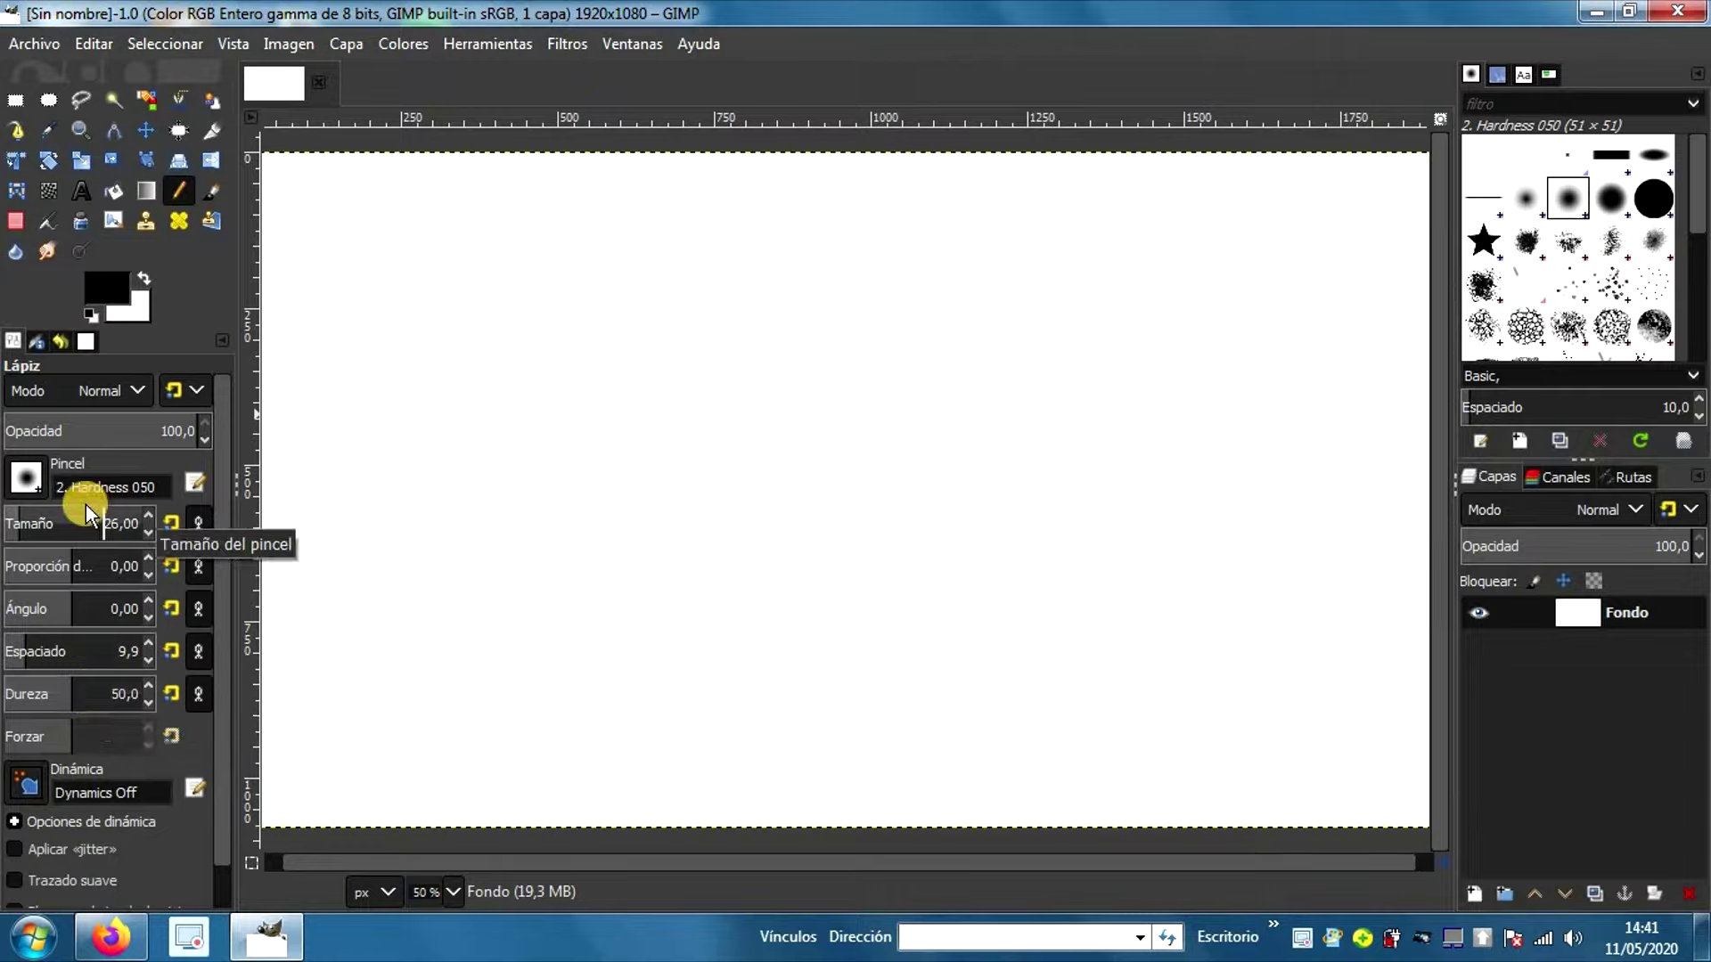
left_click(148, 531)
left_click(148, 527)
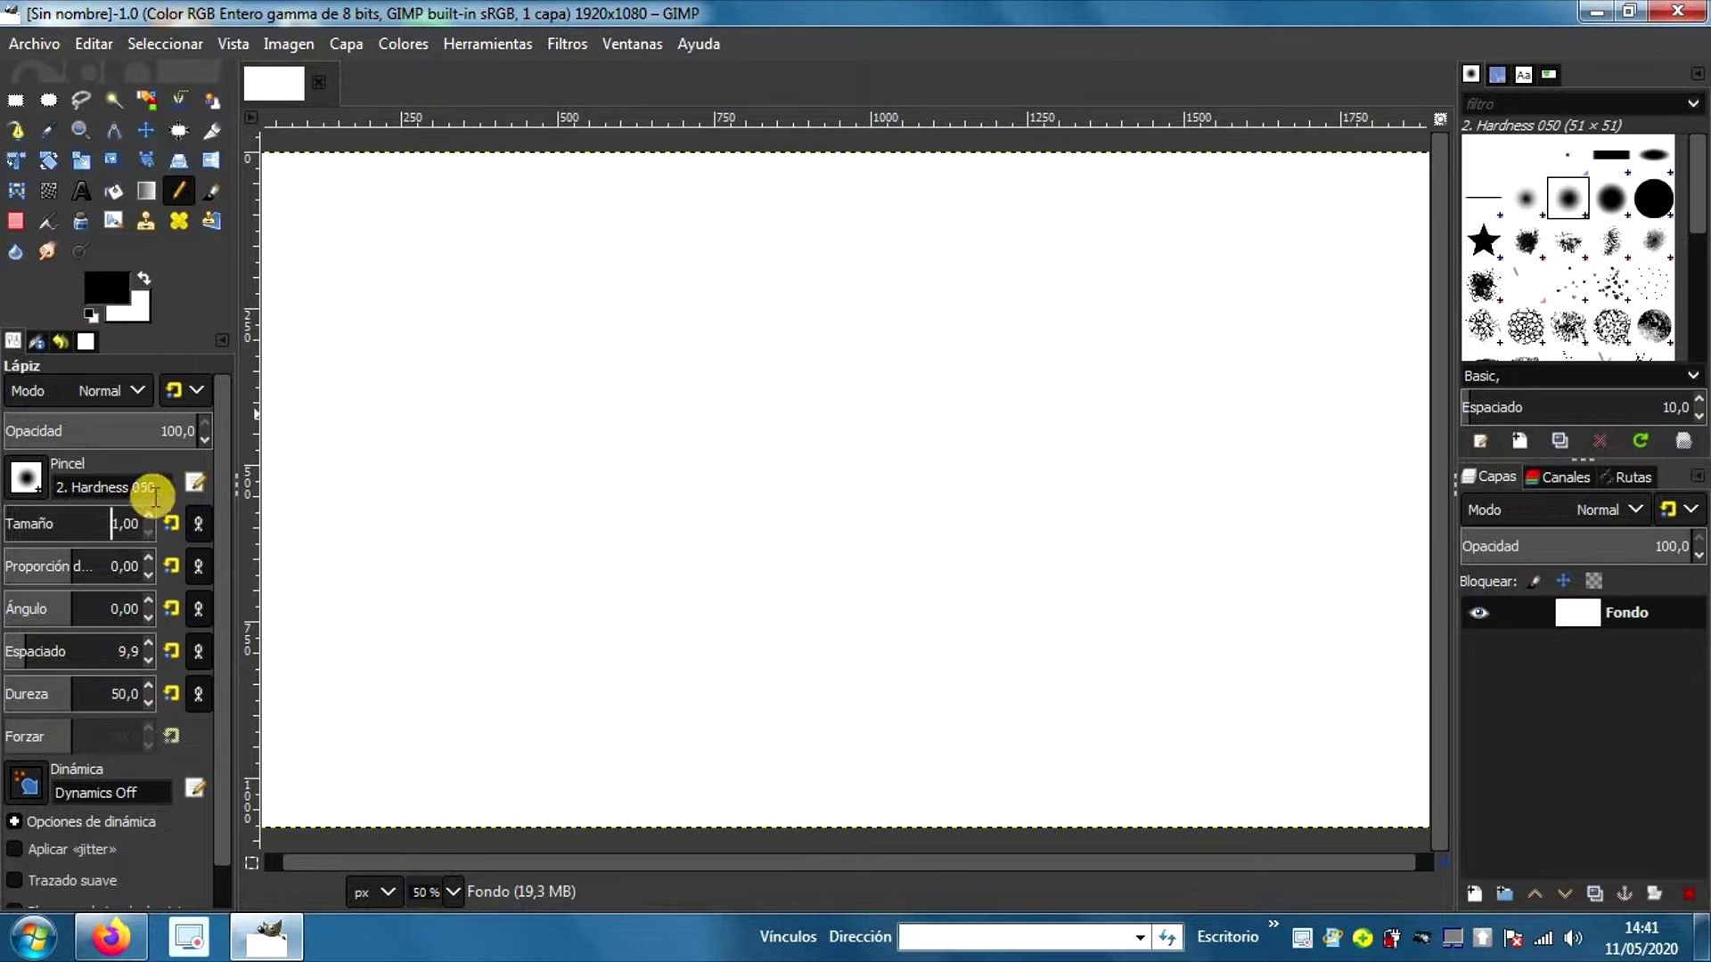
left_click(150, 516)
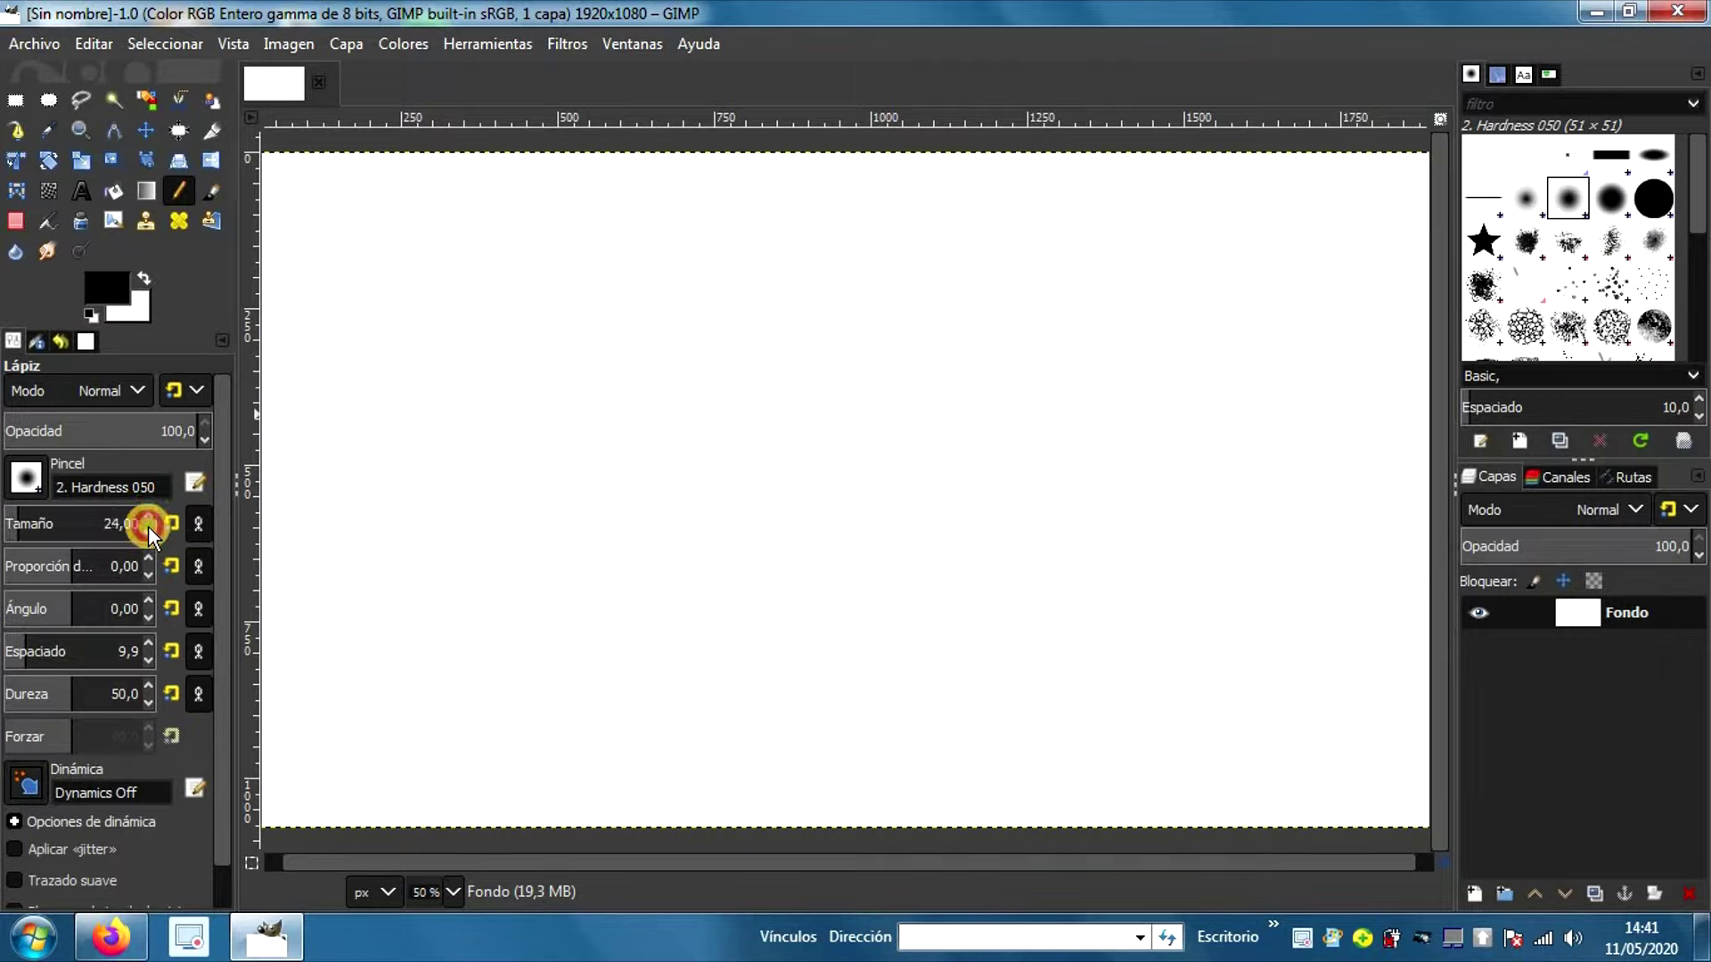
left_click(77, 530)
type("15")
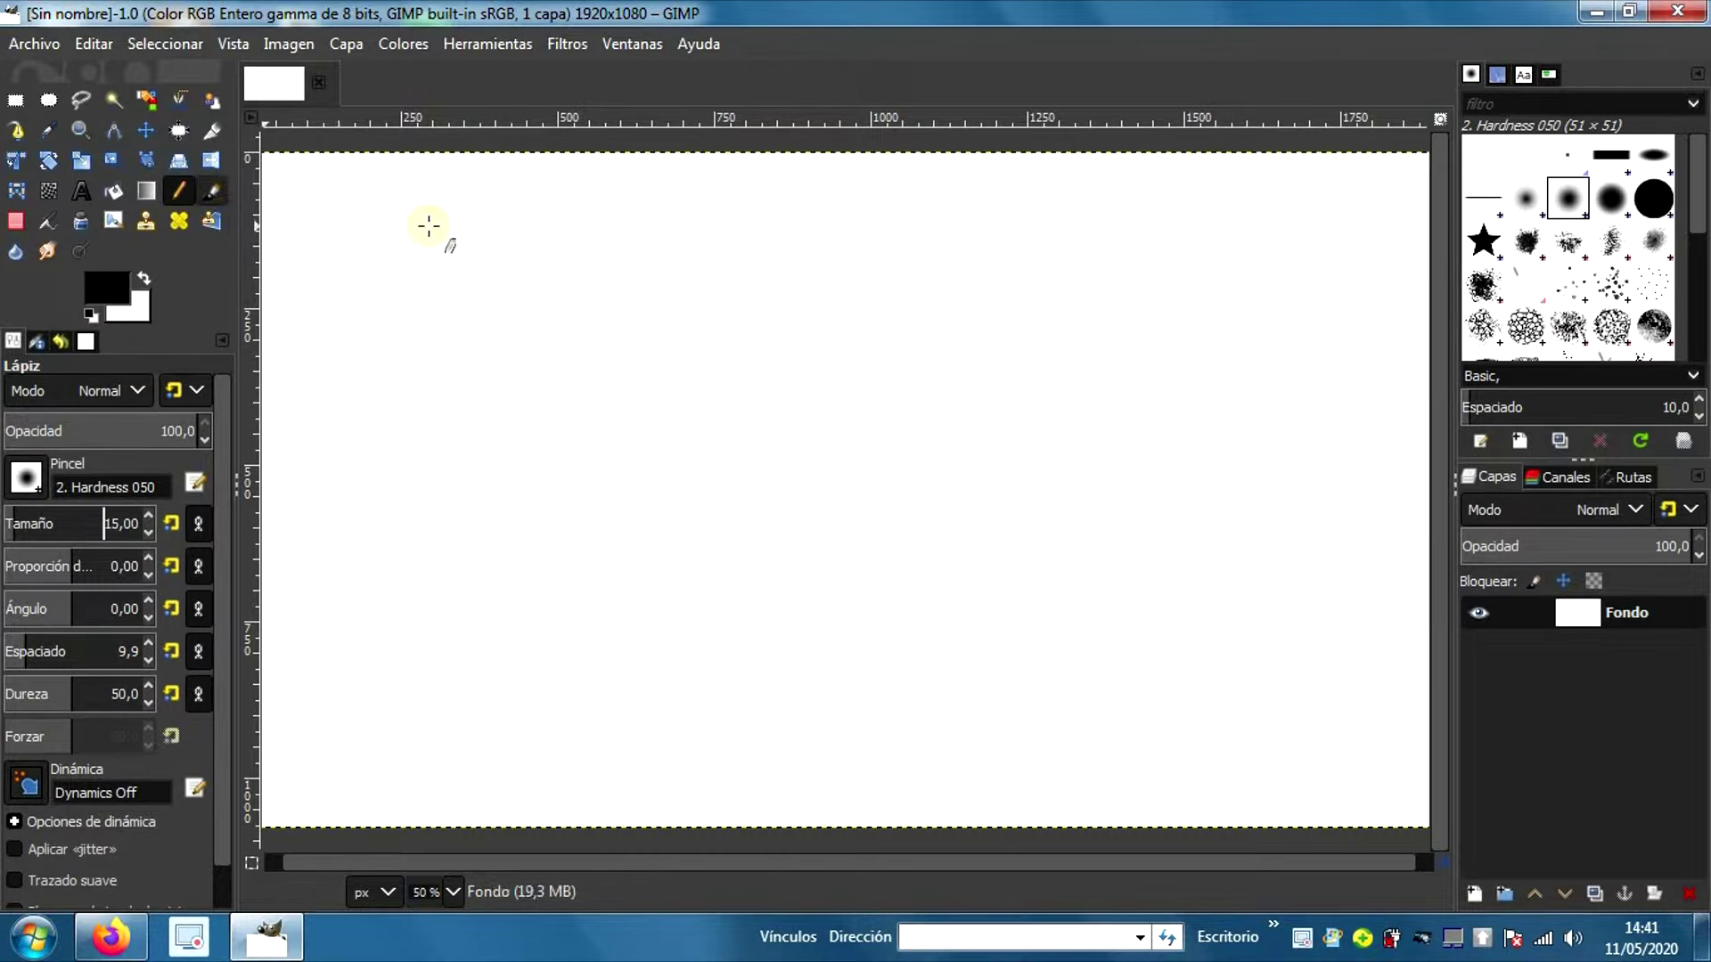
Step: Draw three black horizontal pencil lines across the upper canvas
left_click_drag(340, 236, 1327, 241)
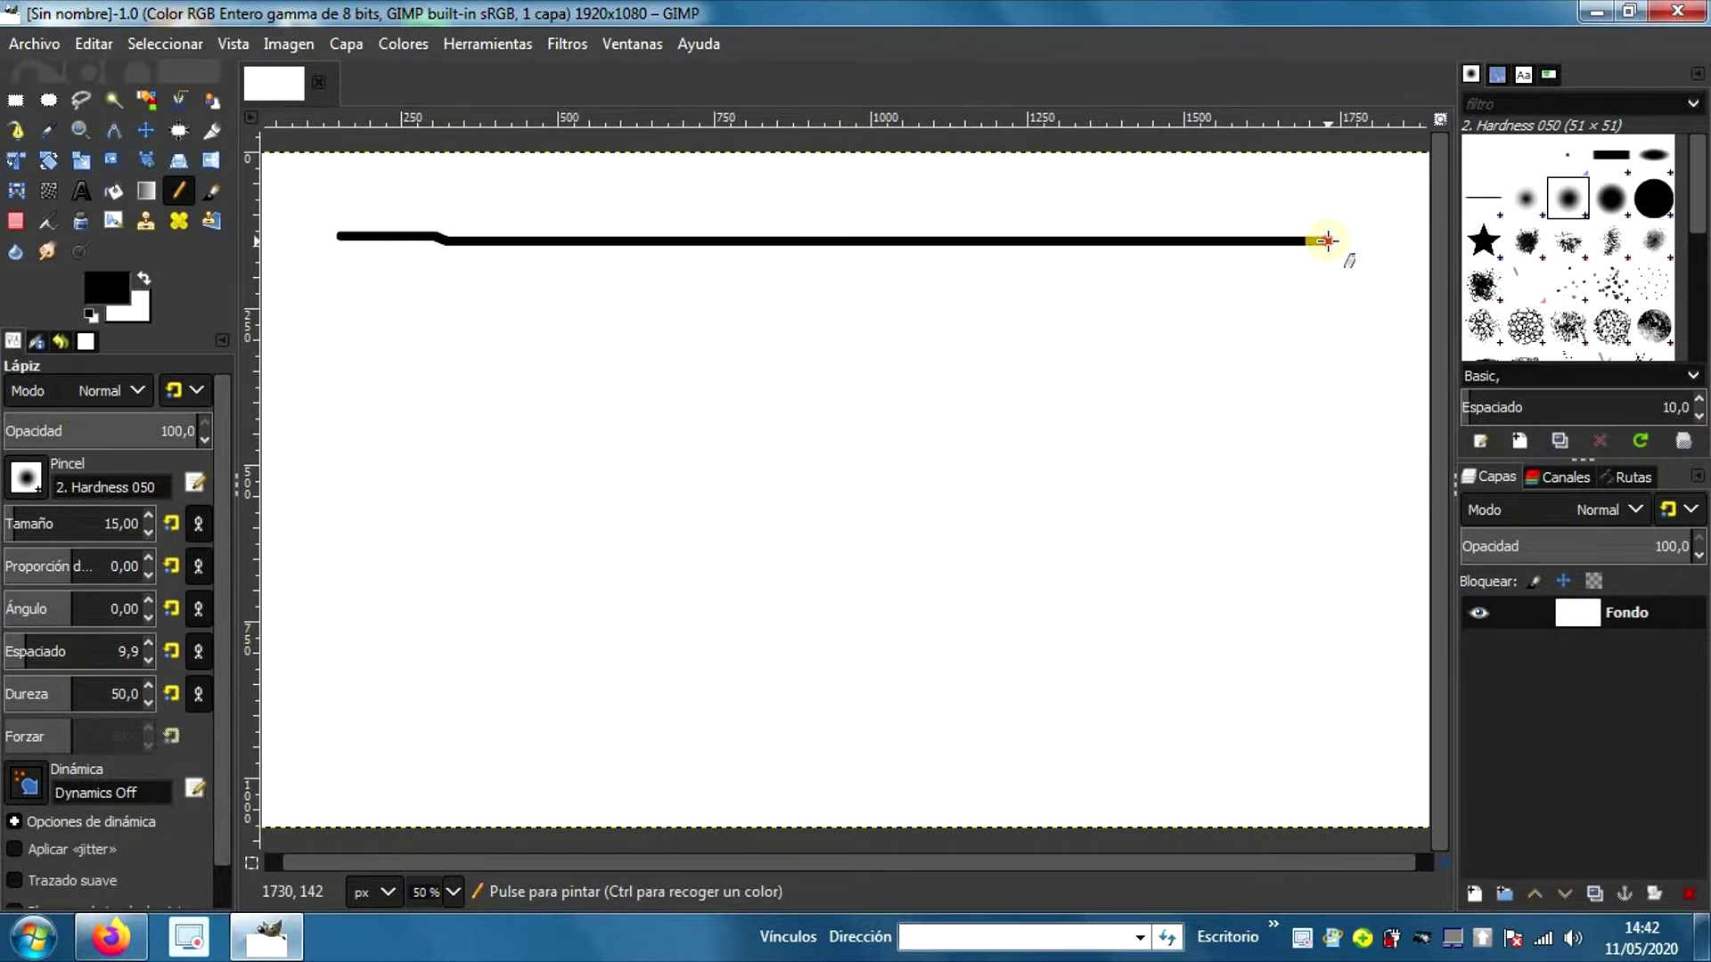
left_click_drag(1326, 241, 1328, 241)
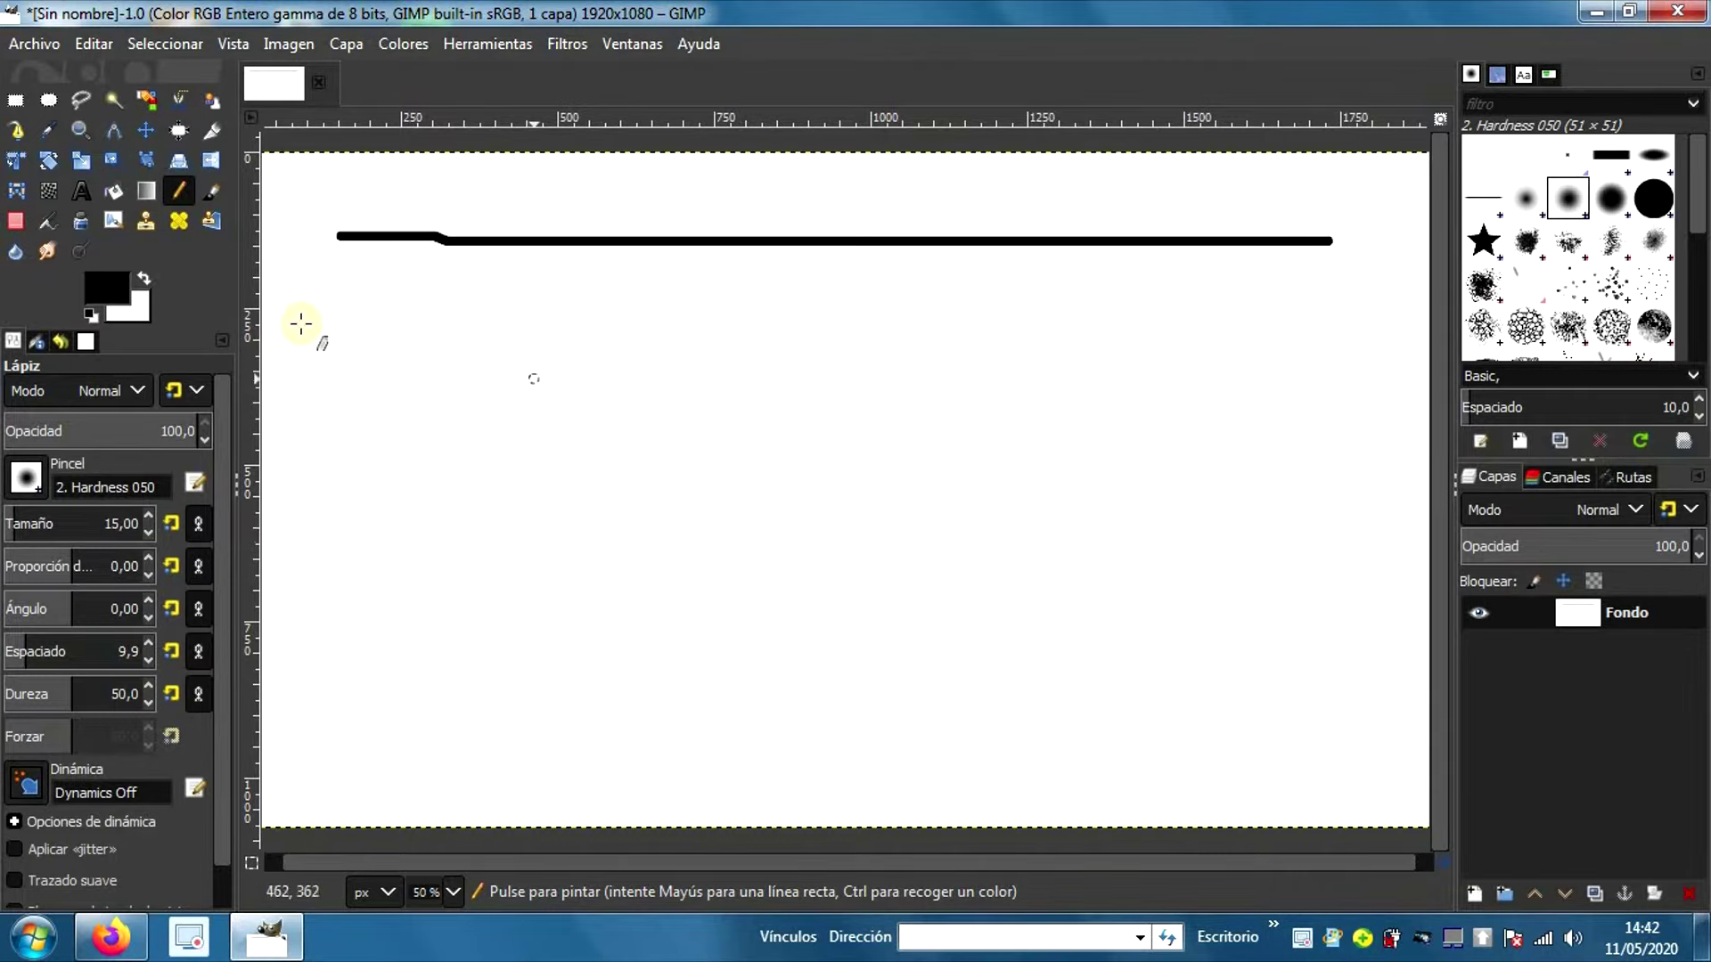
left_click(349, 318)
left_click(510, 318, "shift")
left_click_drag(865, 318, 1342, 318)
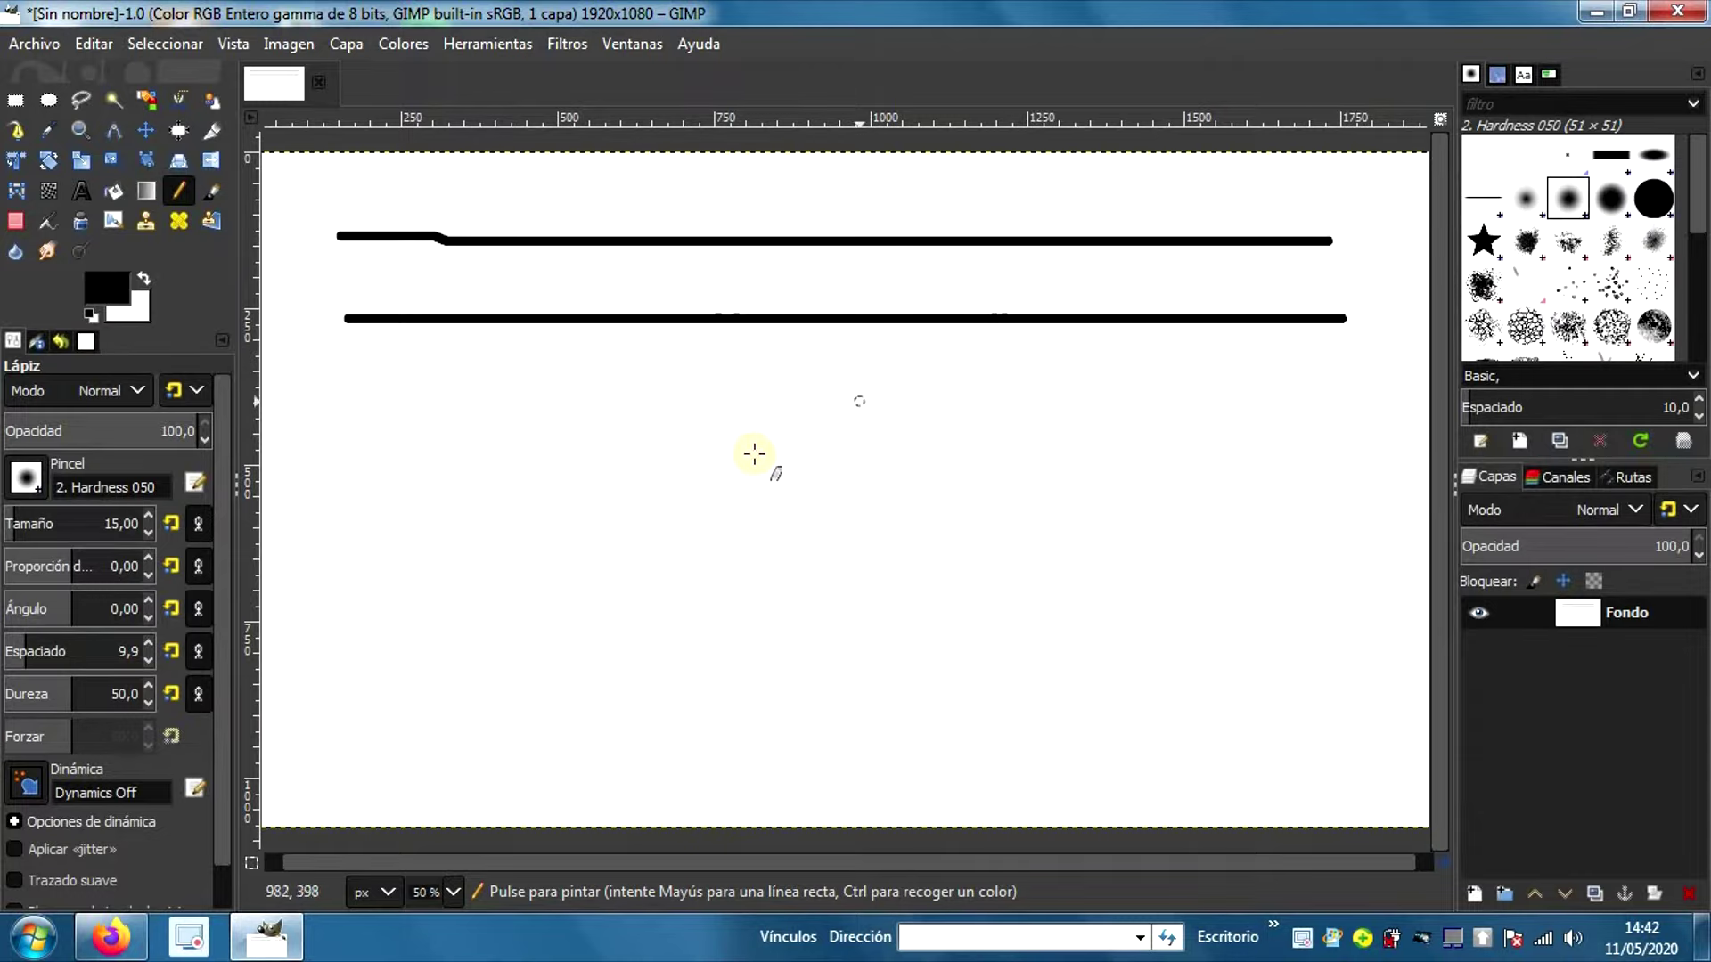
left_click(358, 414)
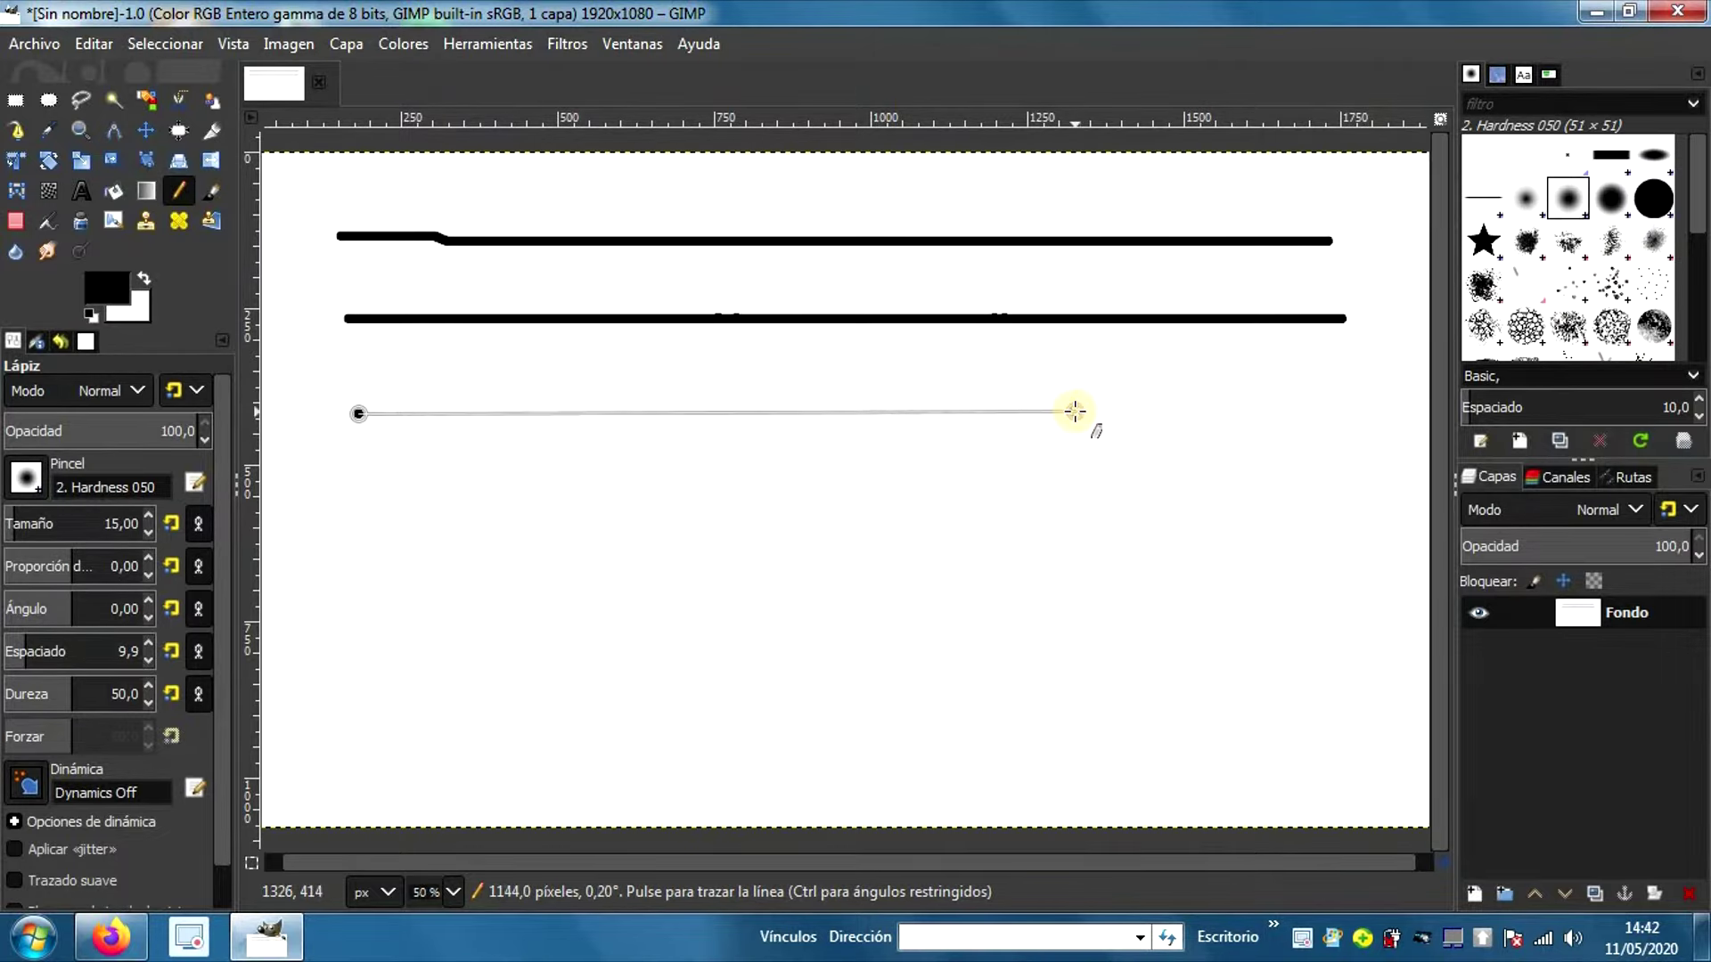
left_click(1076, 411, "shift")
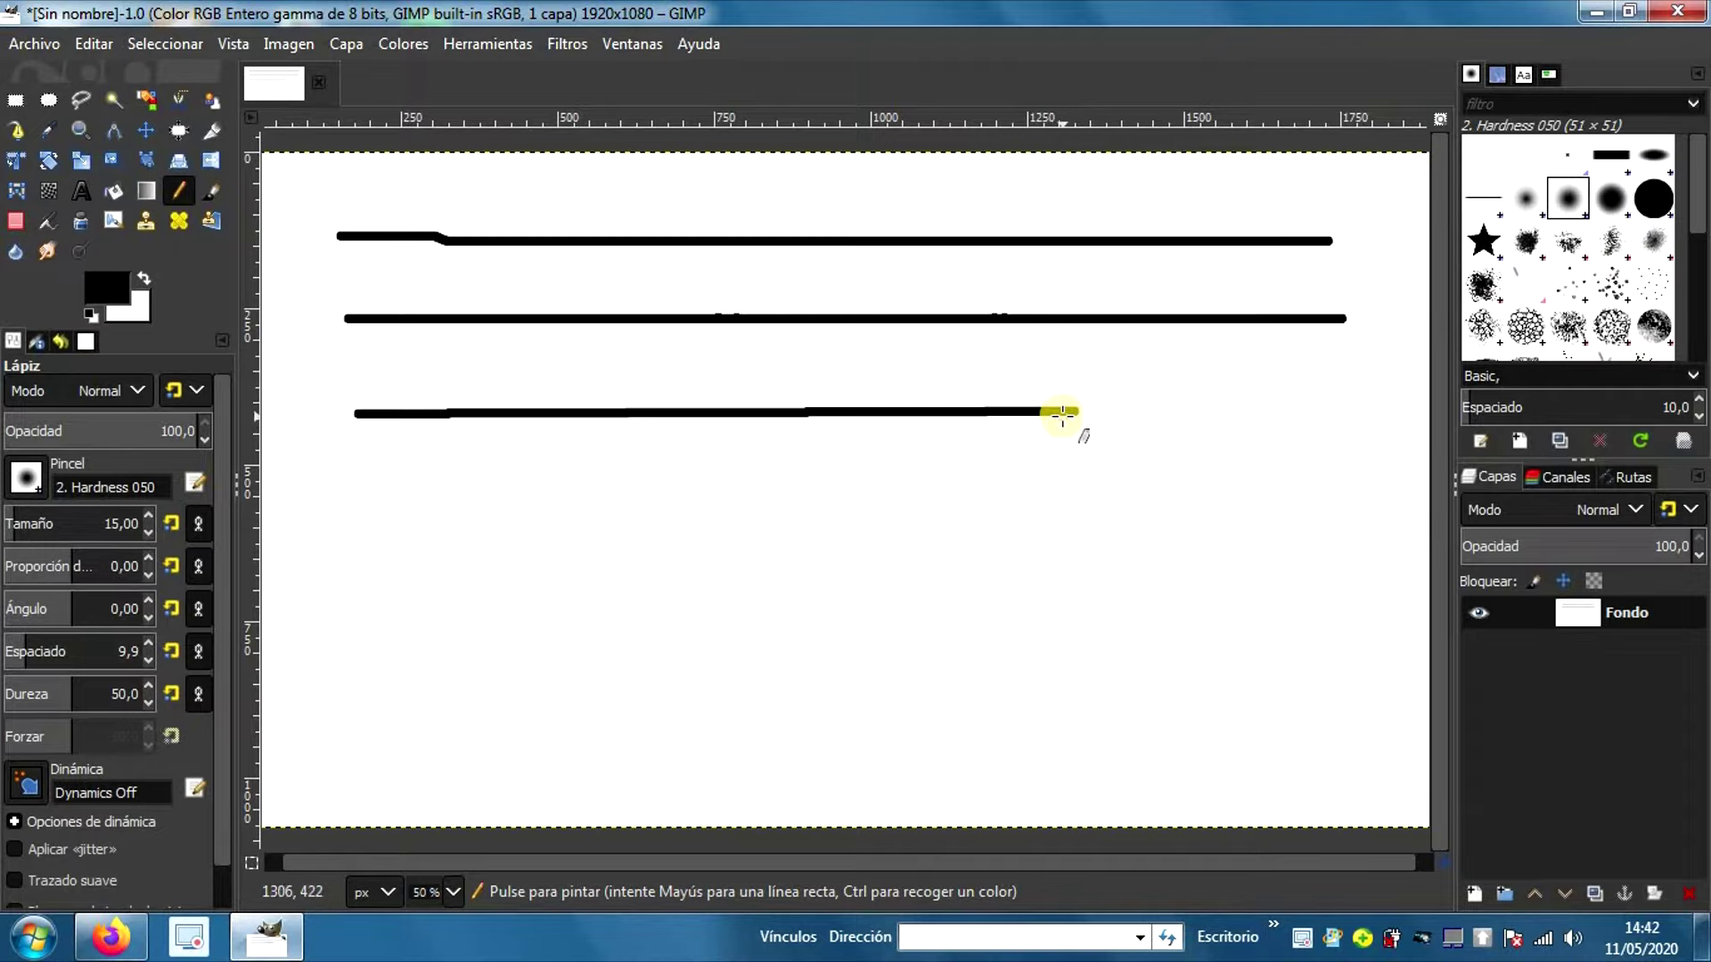
Step: Draw a straight vertical line at the left and a long diagonal up to the top-left
left_click(365, 496)
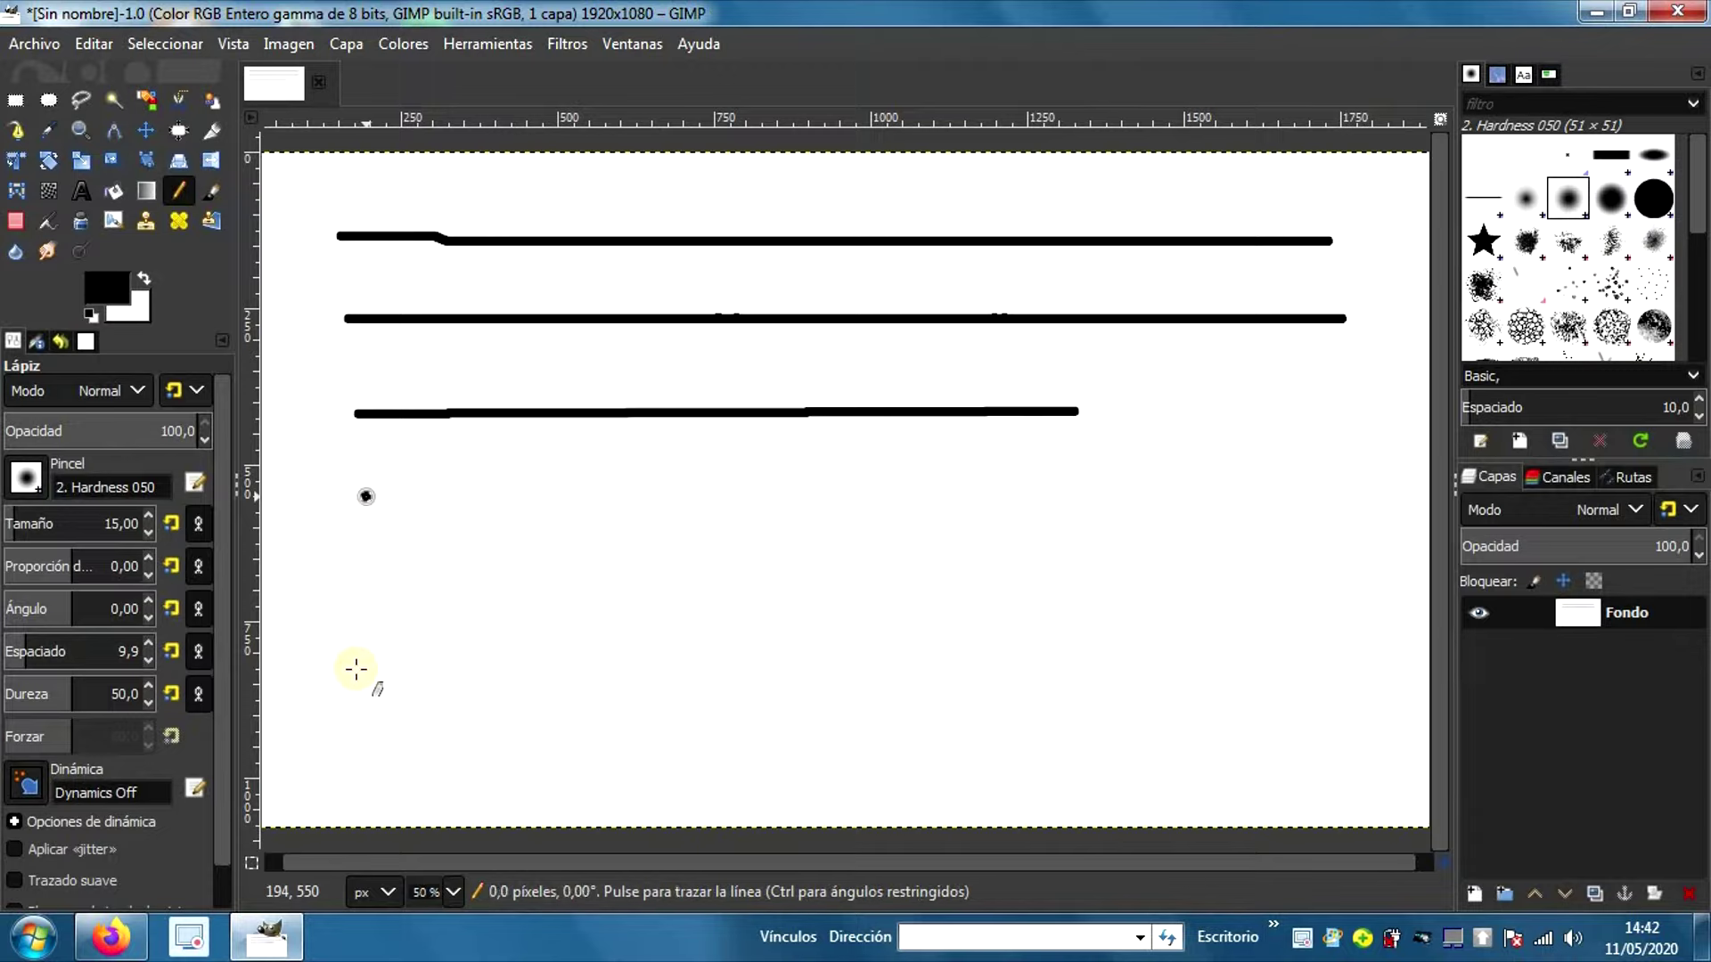
left_click(365, 784, "shift")
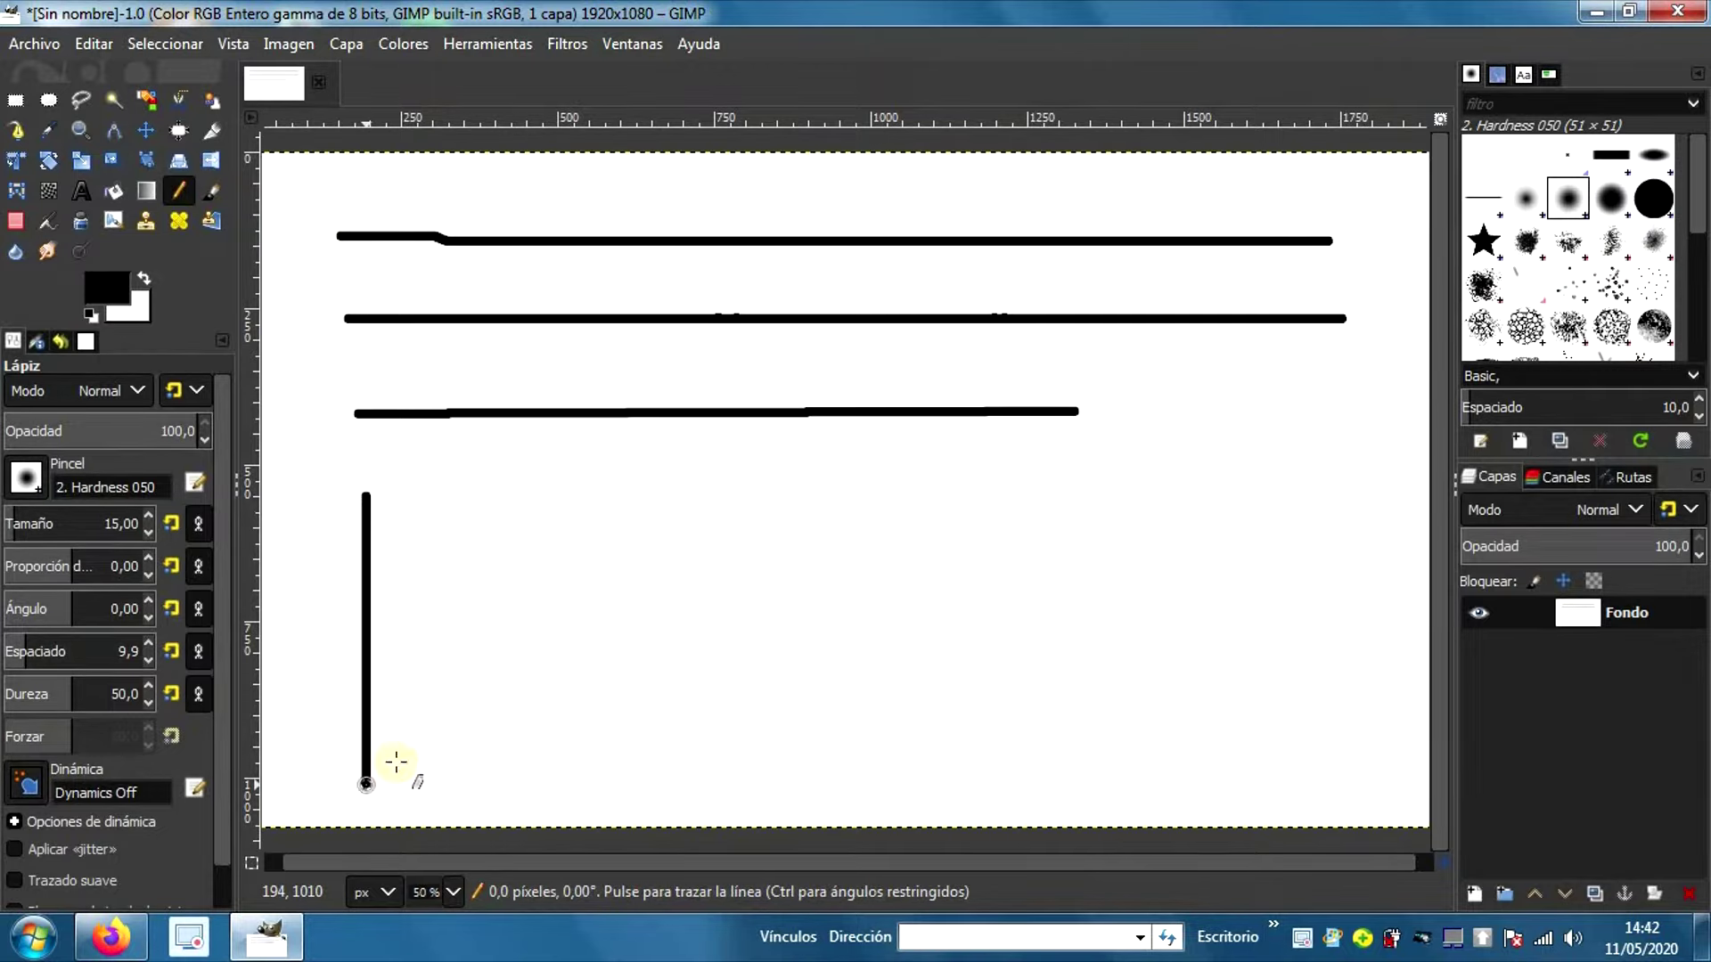
left_click(1375, 789)
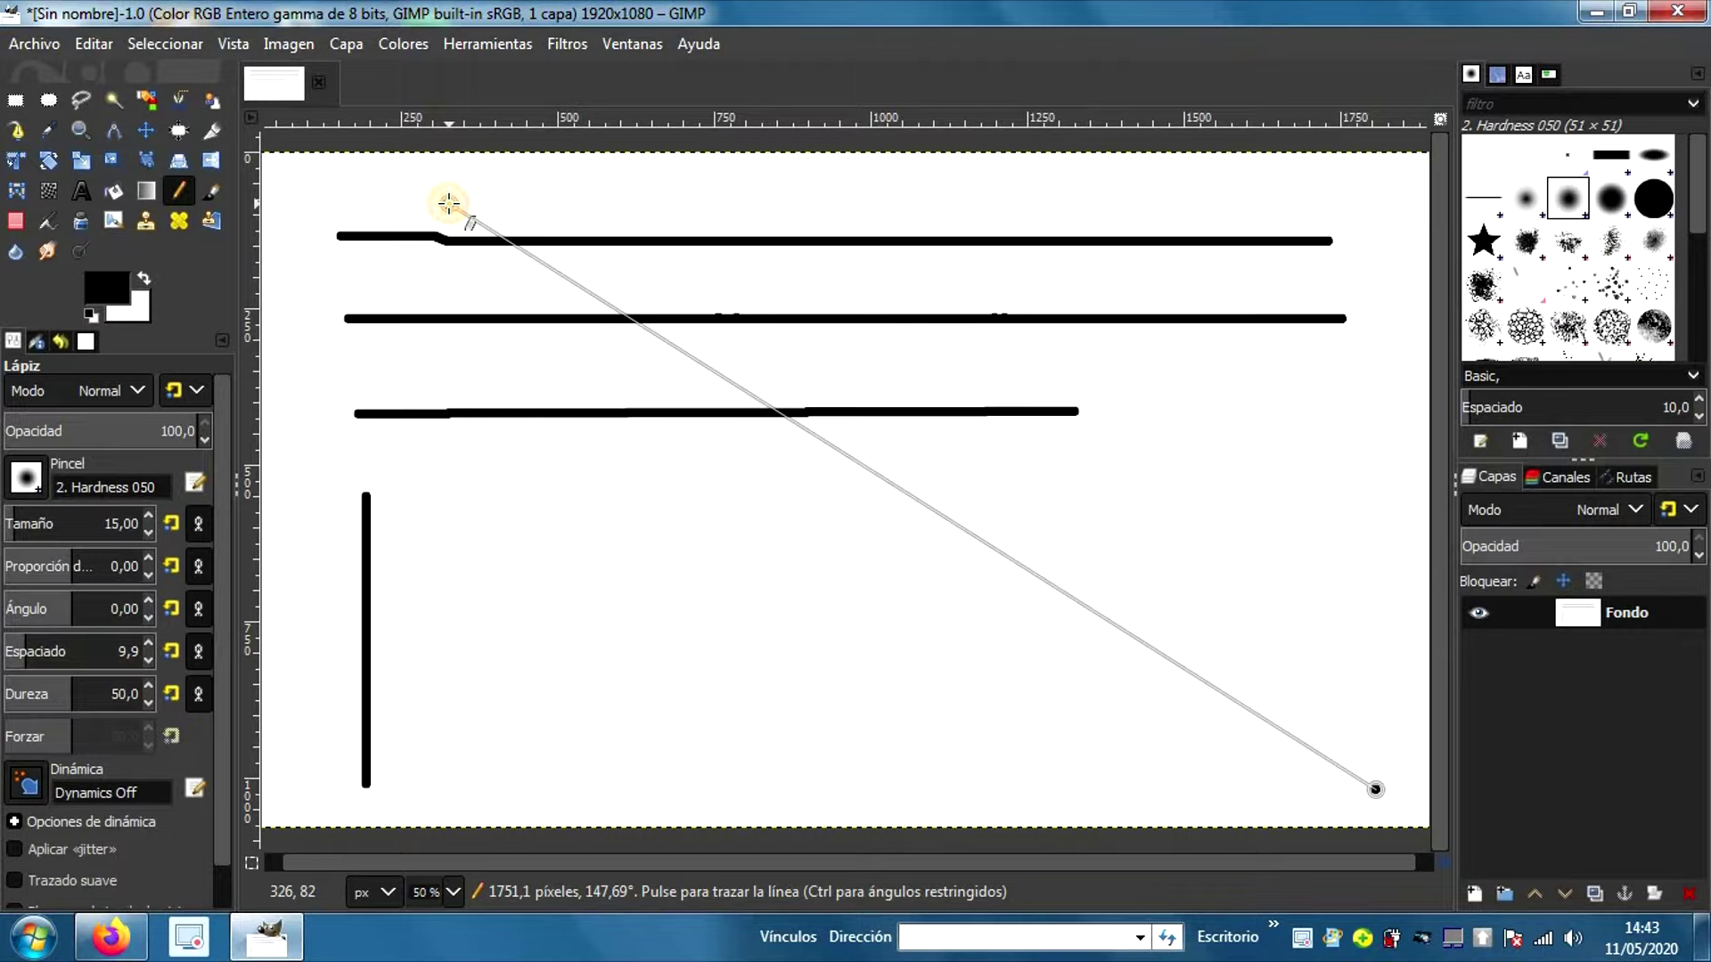
left_click(448, 205, "shift")
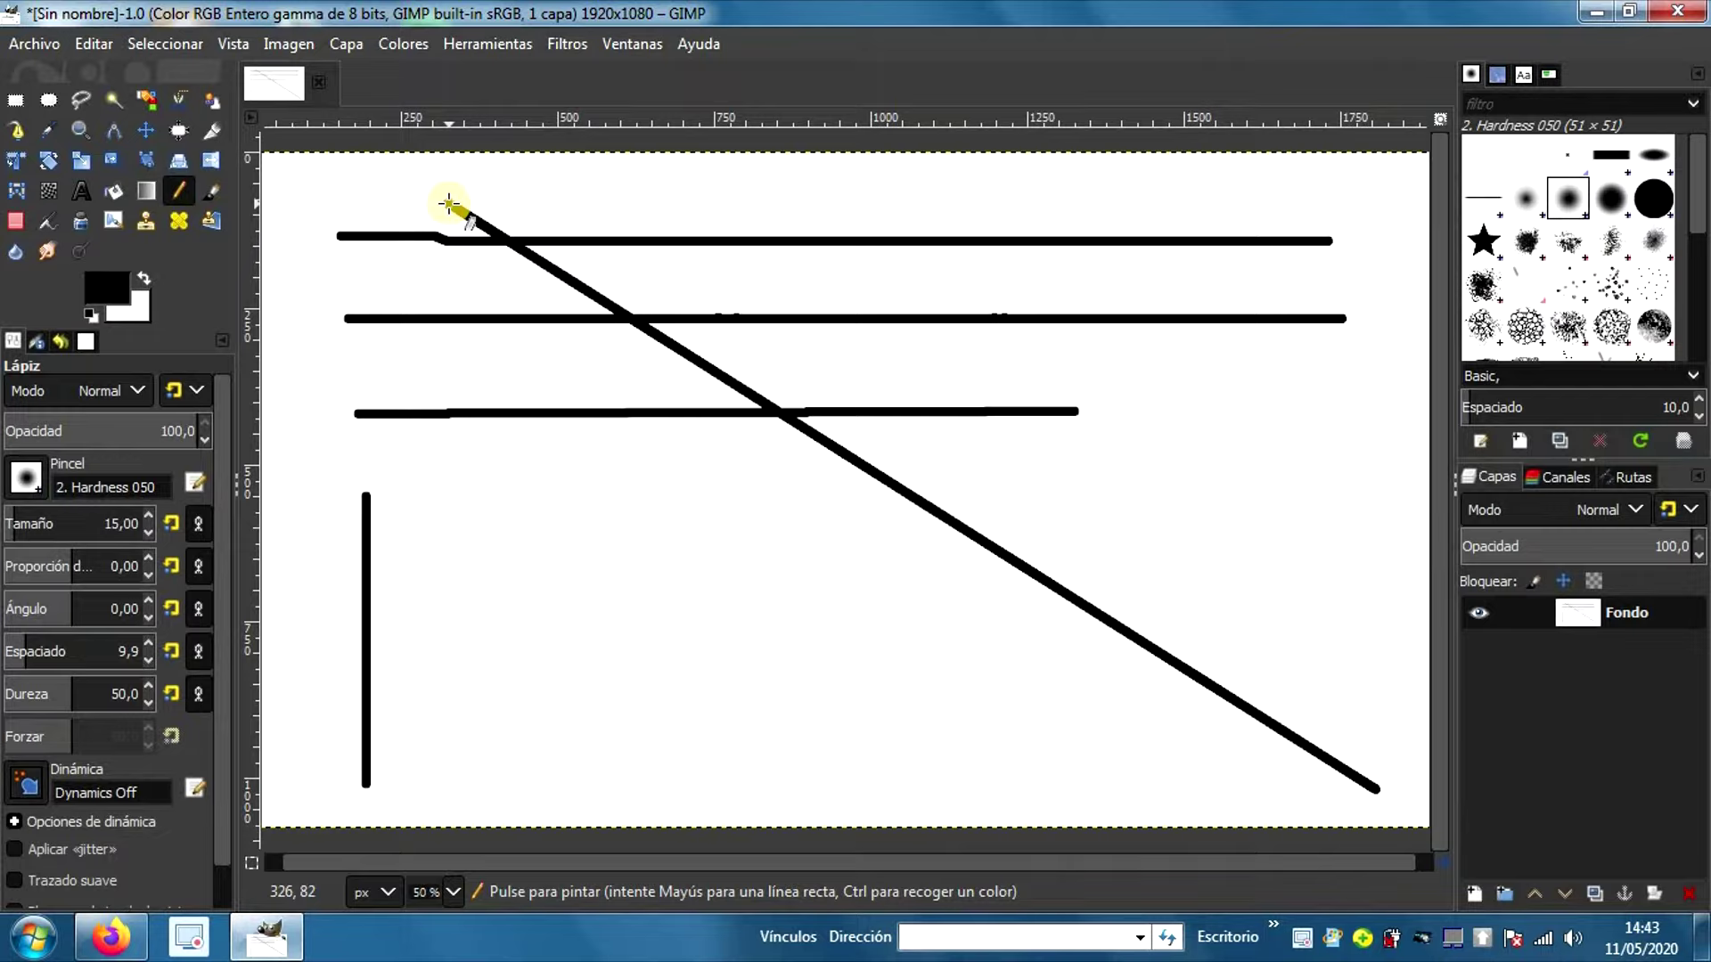
Step: Enlarge the pencil to size 60 and set the foreground colour to red f30d0d
left_click(148, 515)
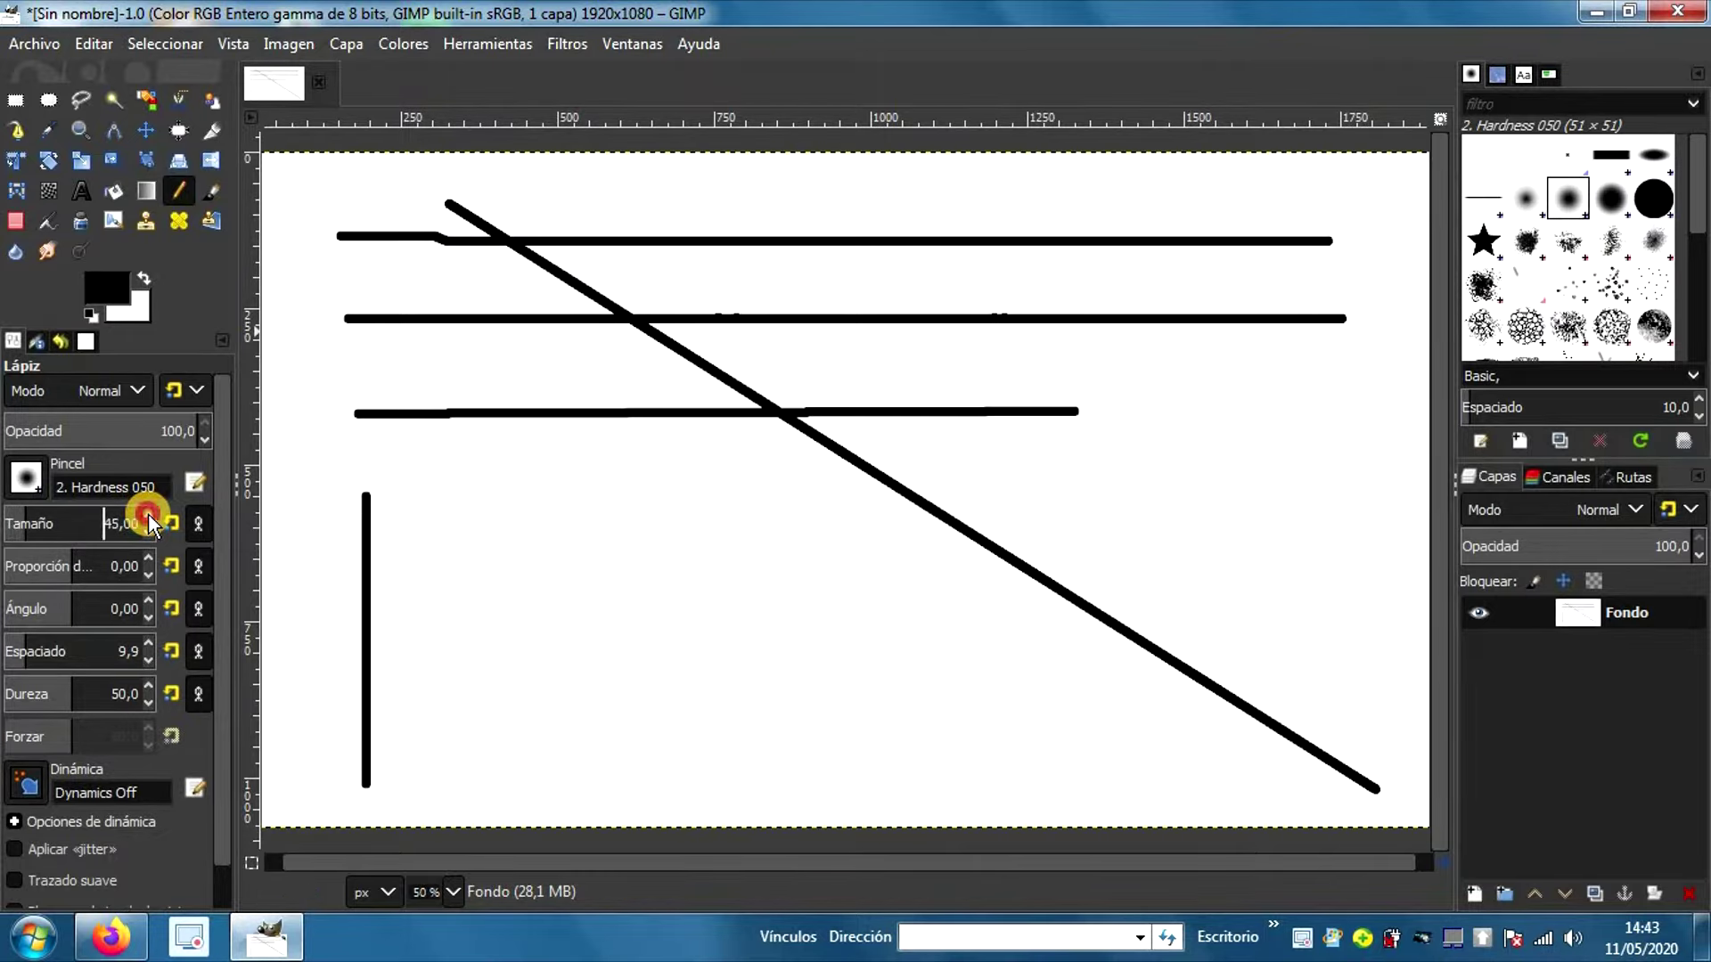
left_click(148, 516)
left_click(116, 287)
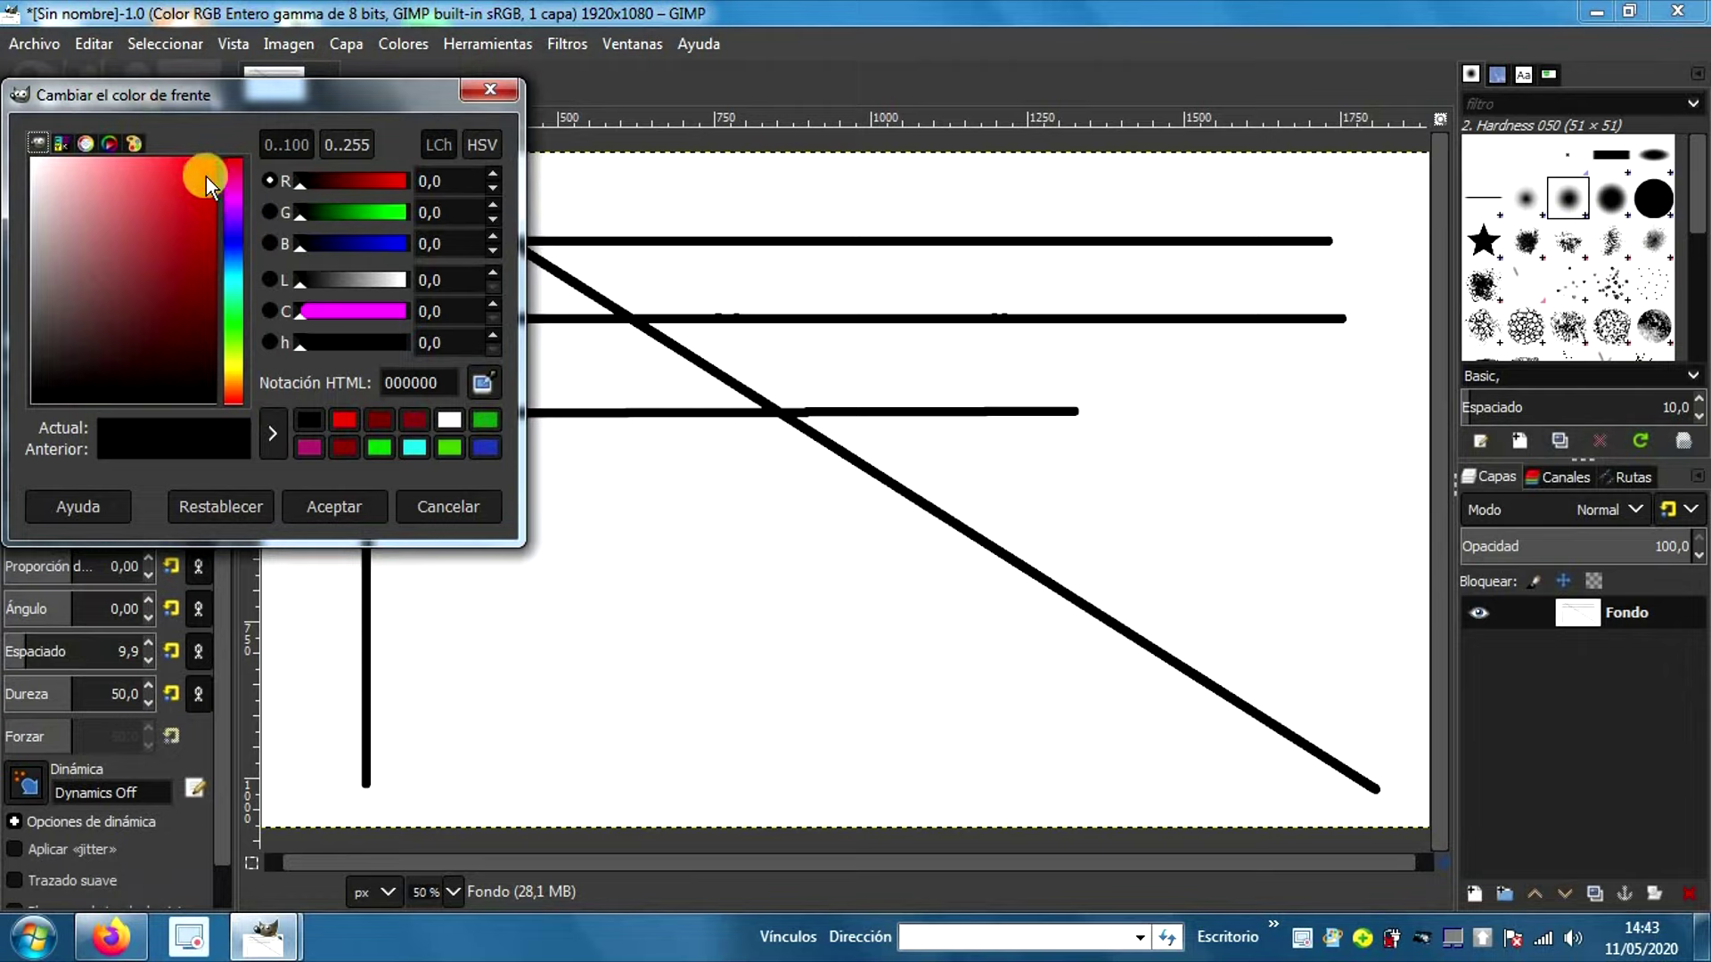
left_click(206, 168)
left_click(348, 506)
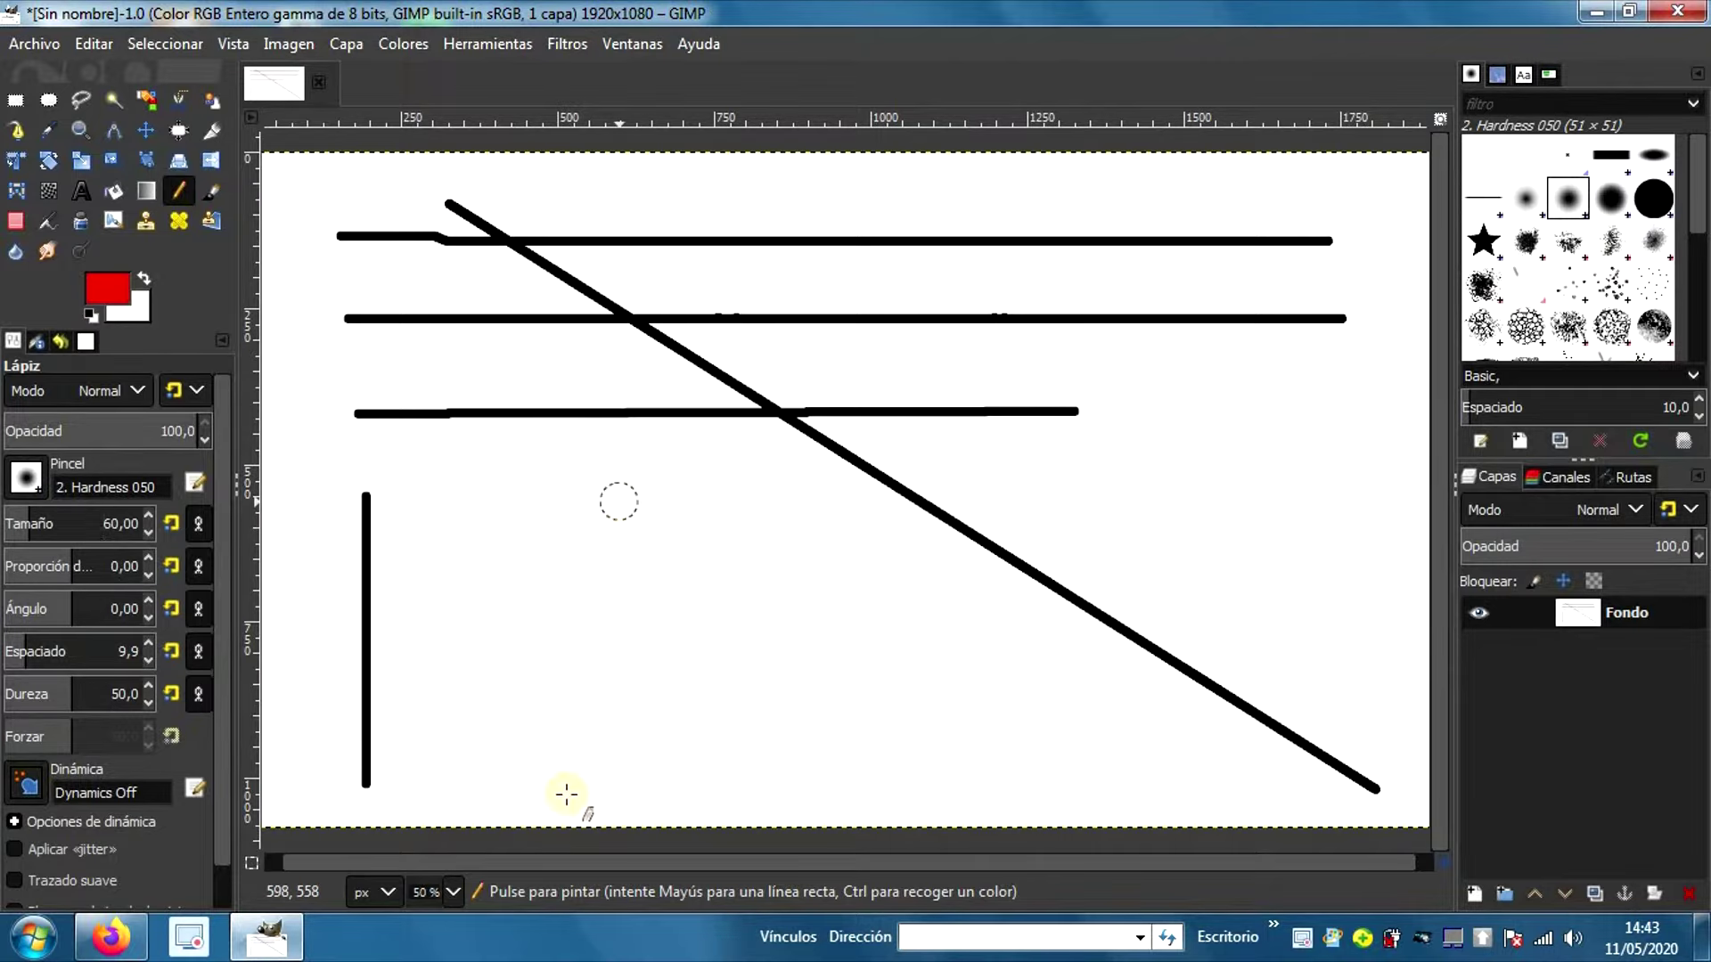
Step: Draw a thick red triangle outline from straight edges, undoing one stray red line
left_click(559, 736, "shift")
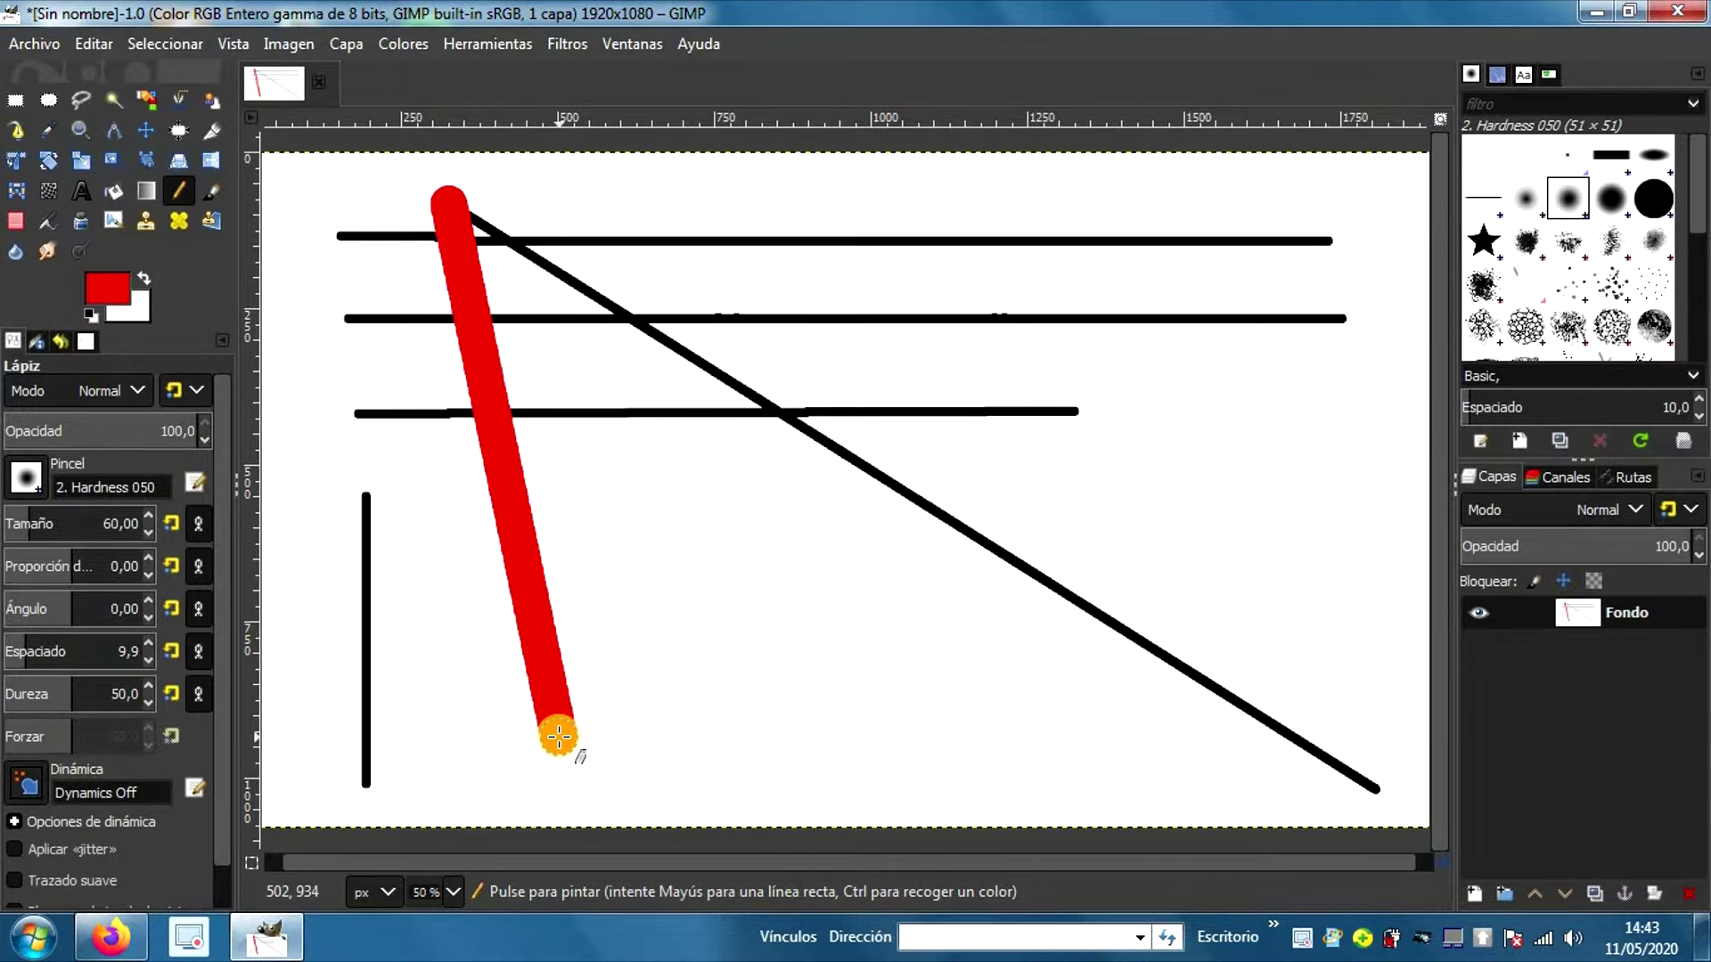
key("ctrl+z")
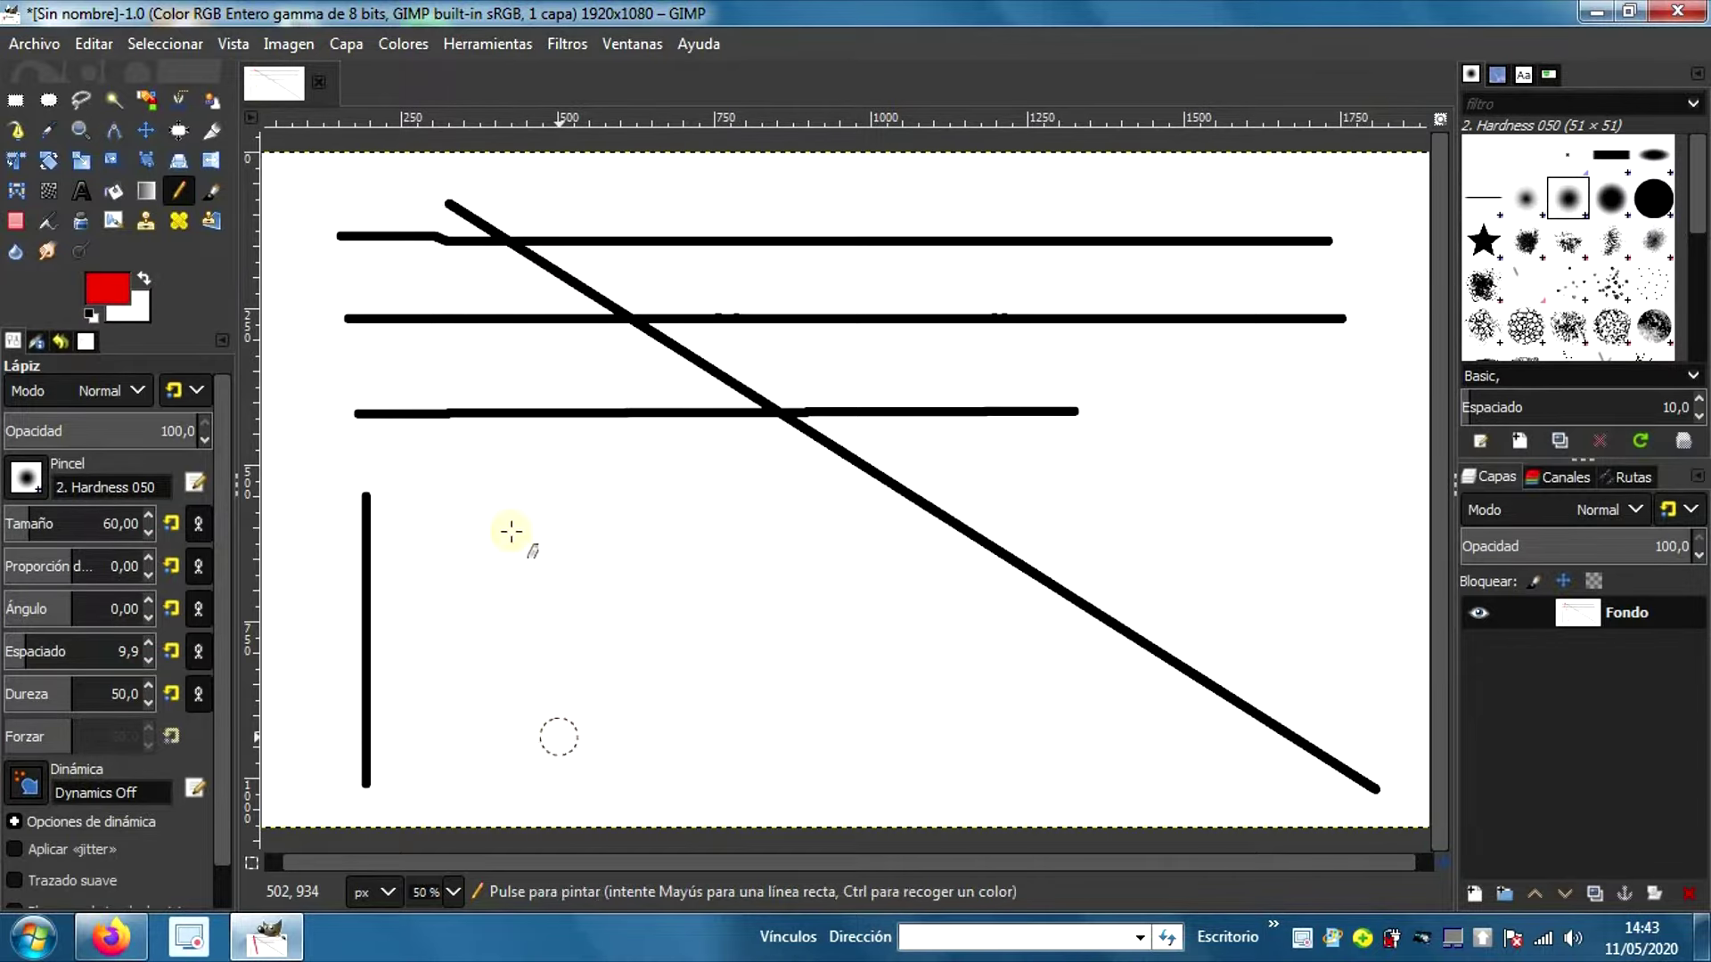
left_click(559, 734)
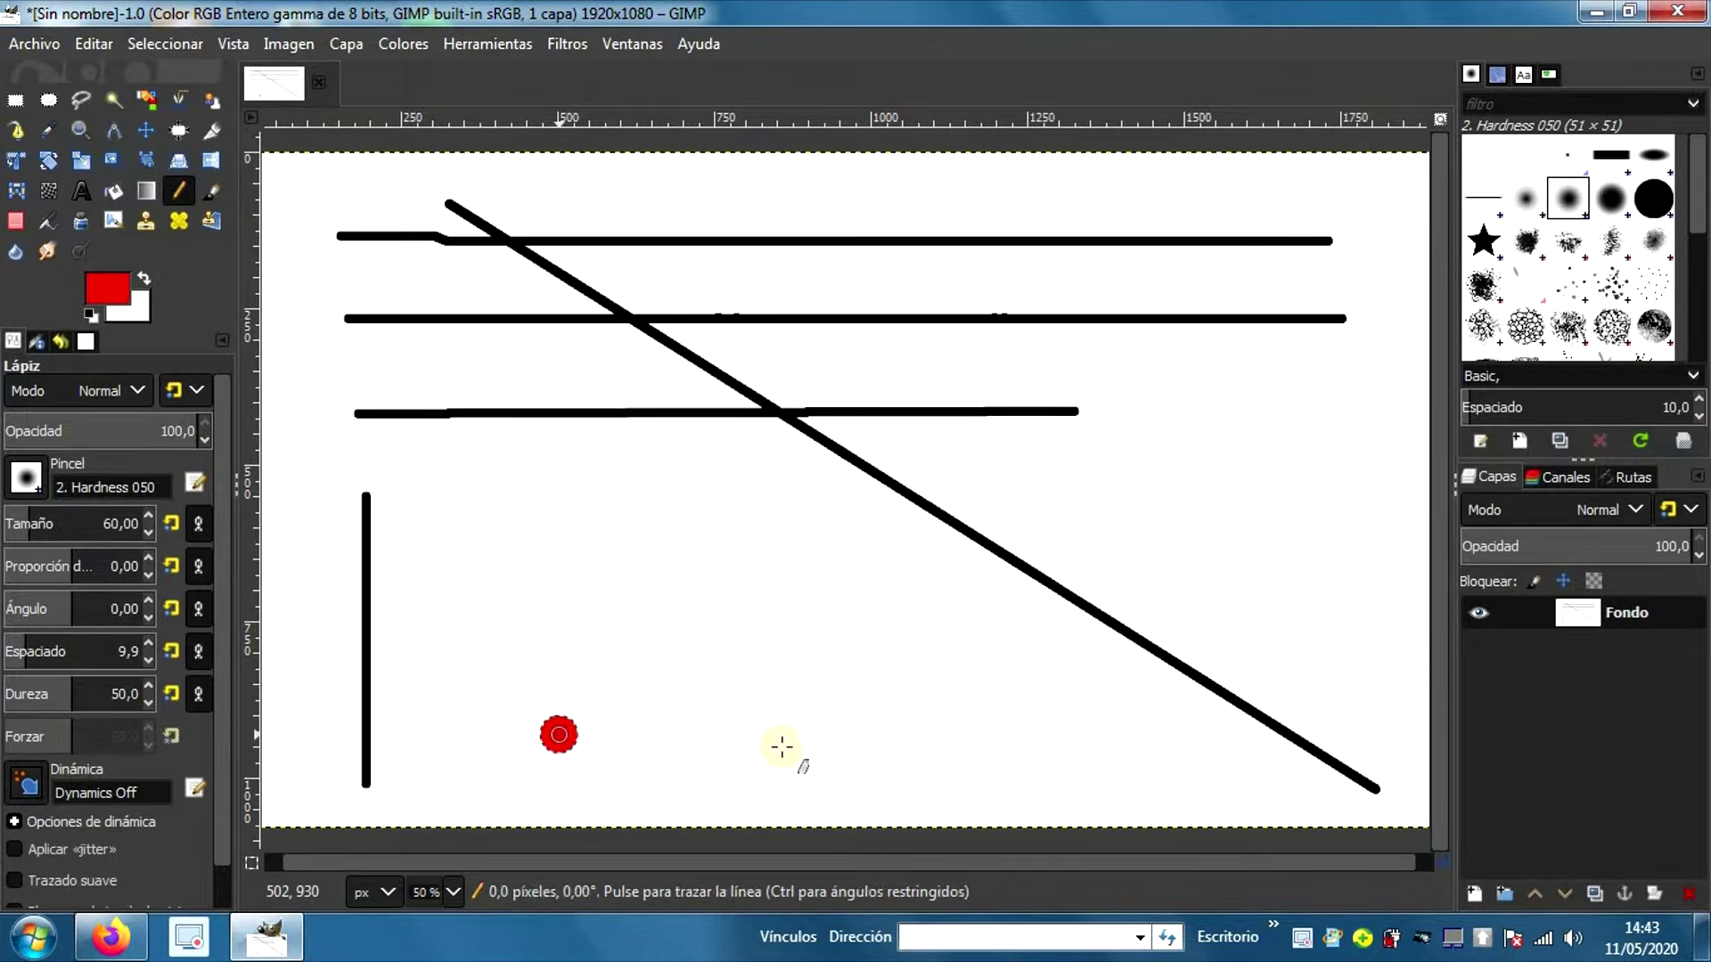
left_click(854, 733, "shift")
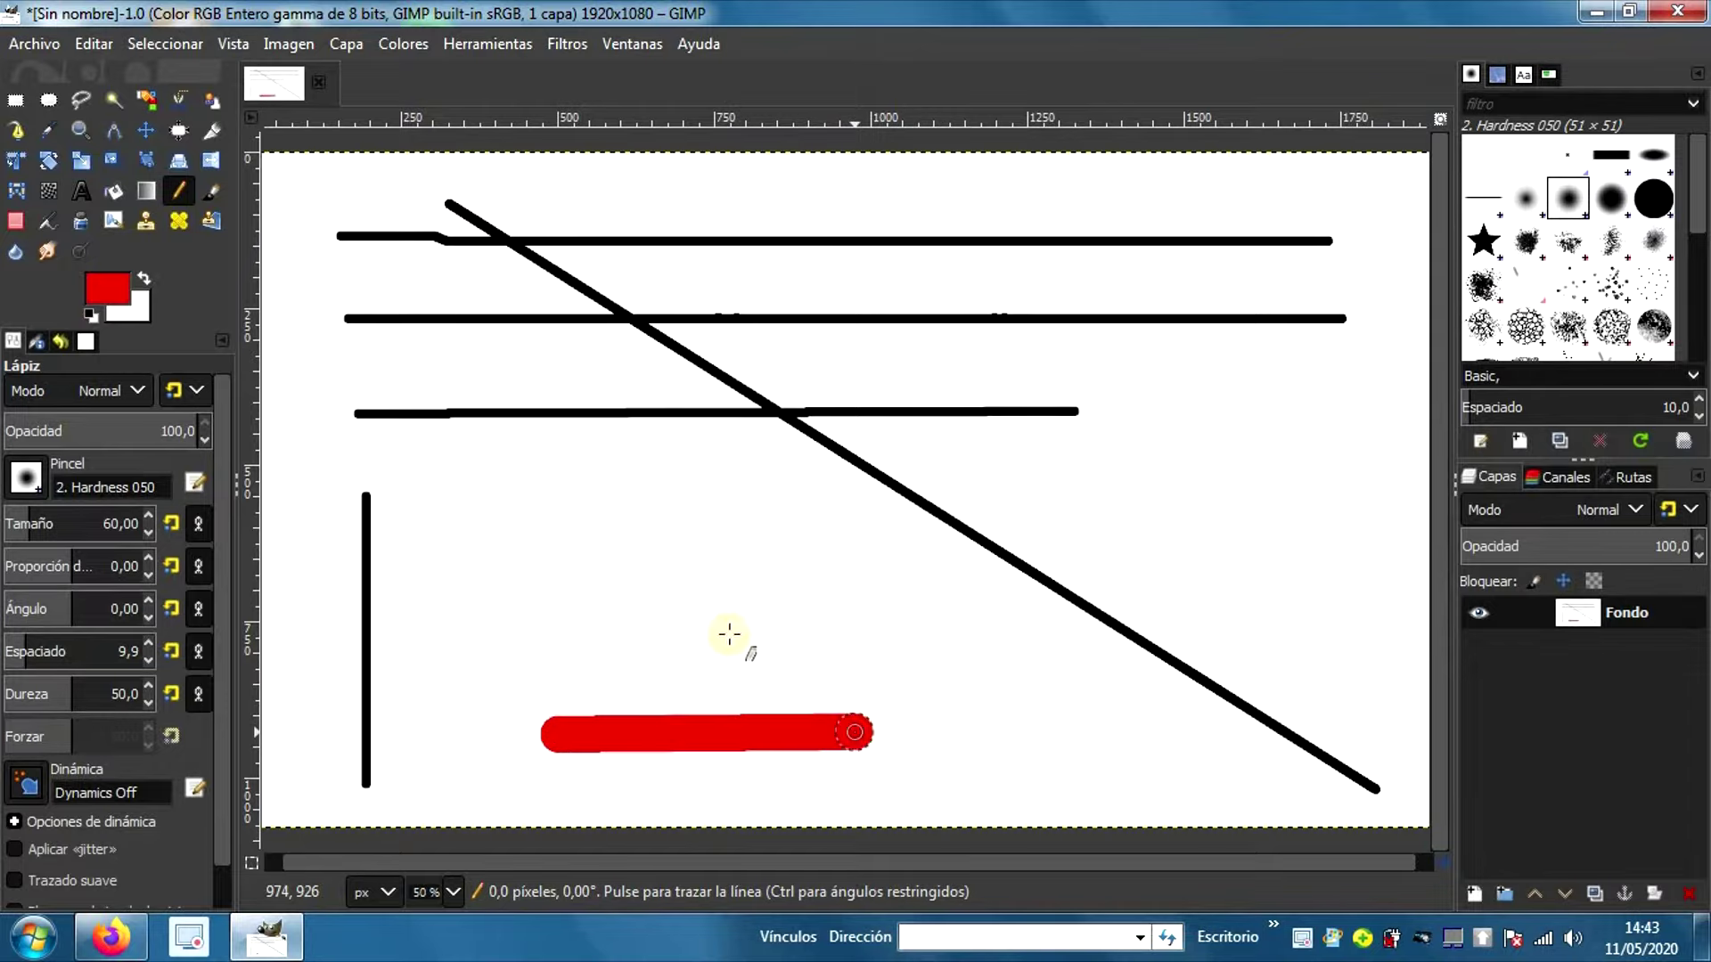
left_click(669, 484, "shift")
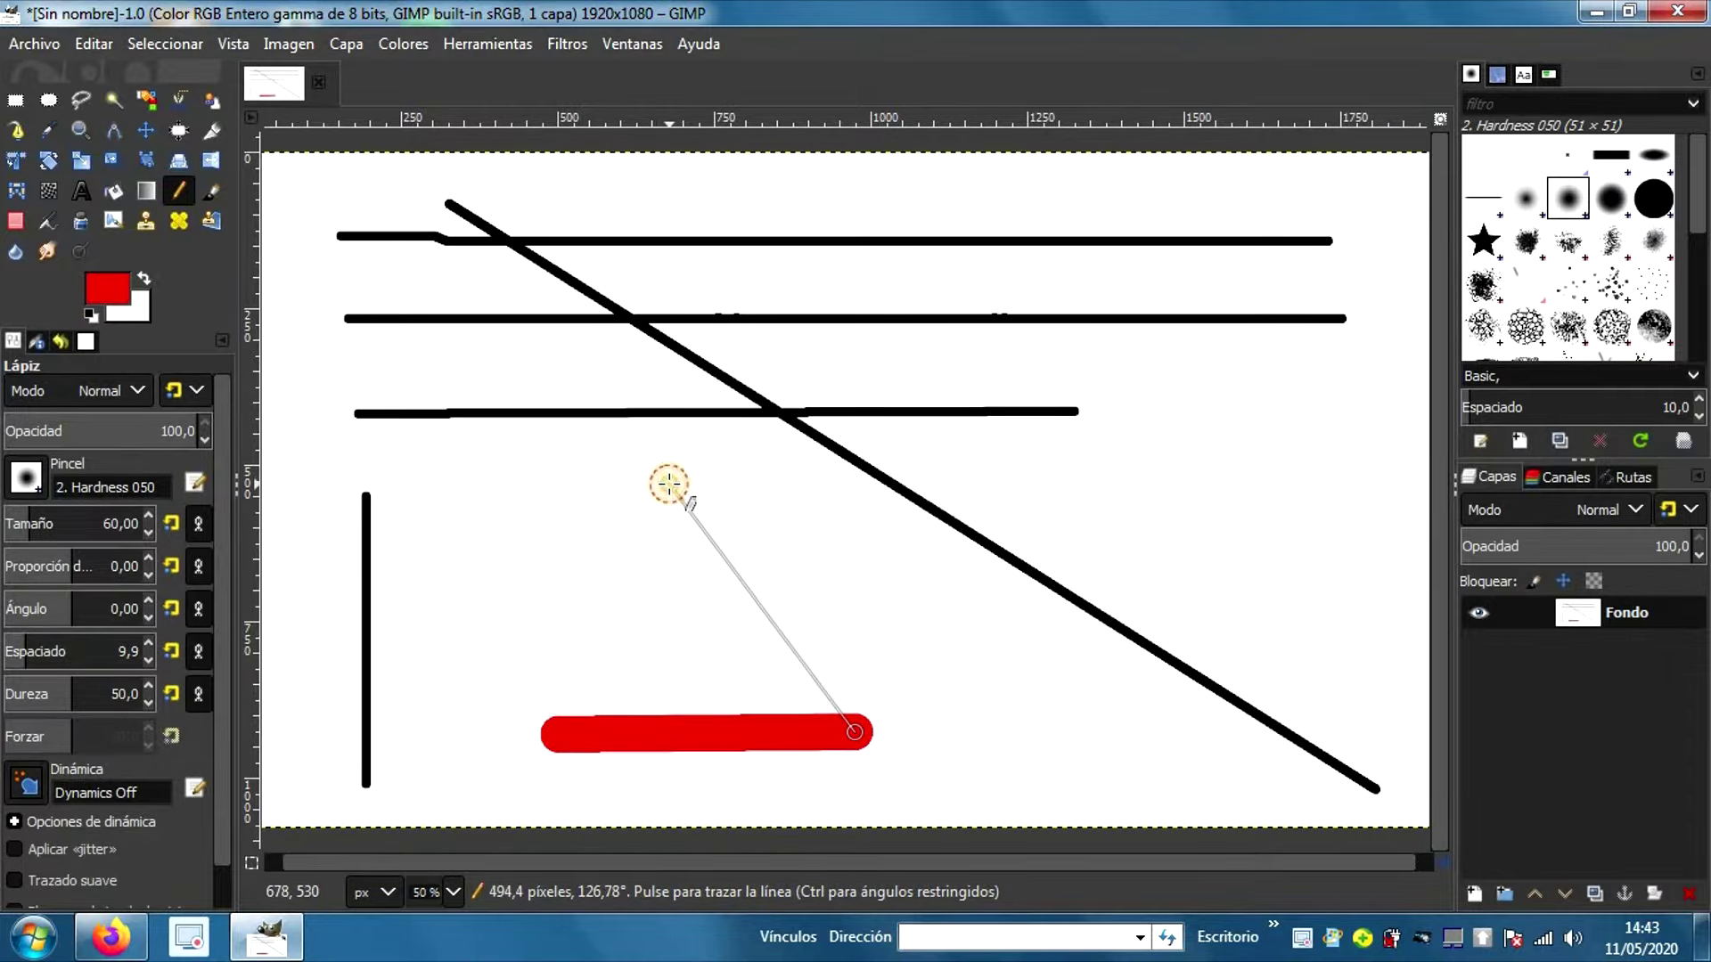
left_click(575, 738, "shift")
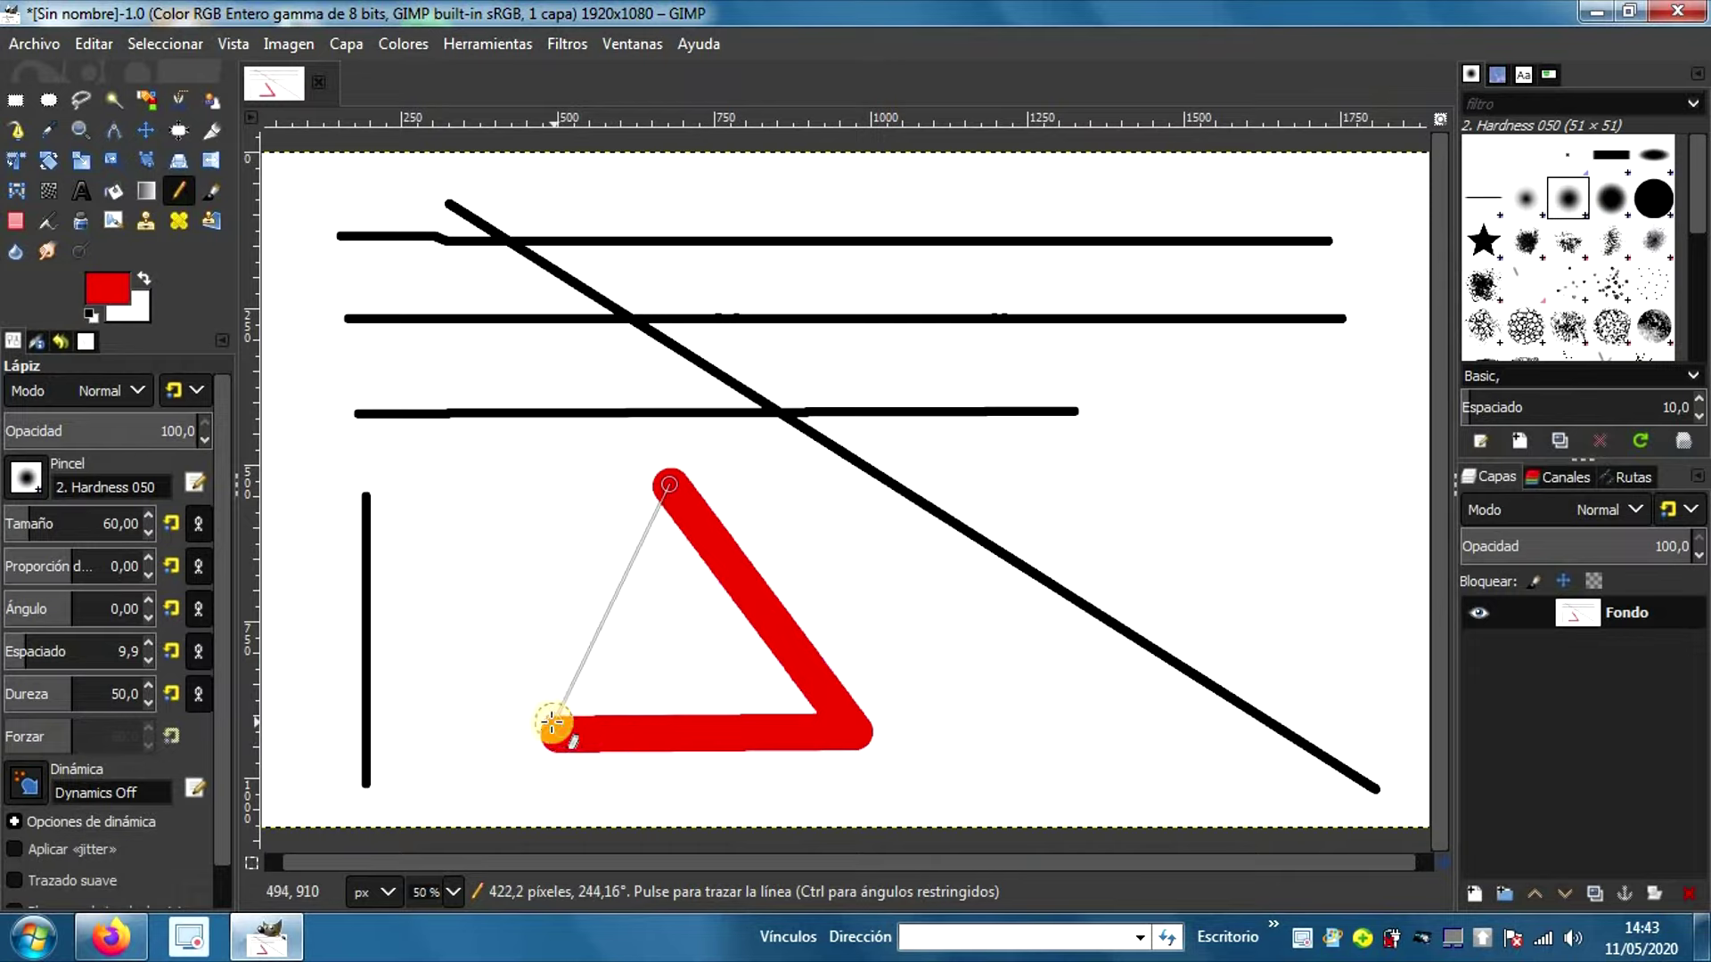
left_click(553, 729, "shift")
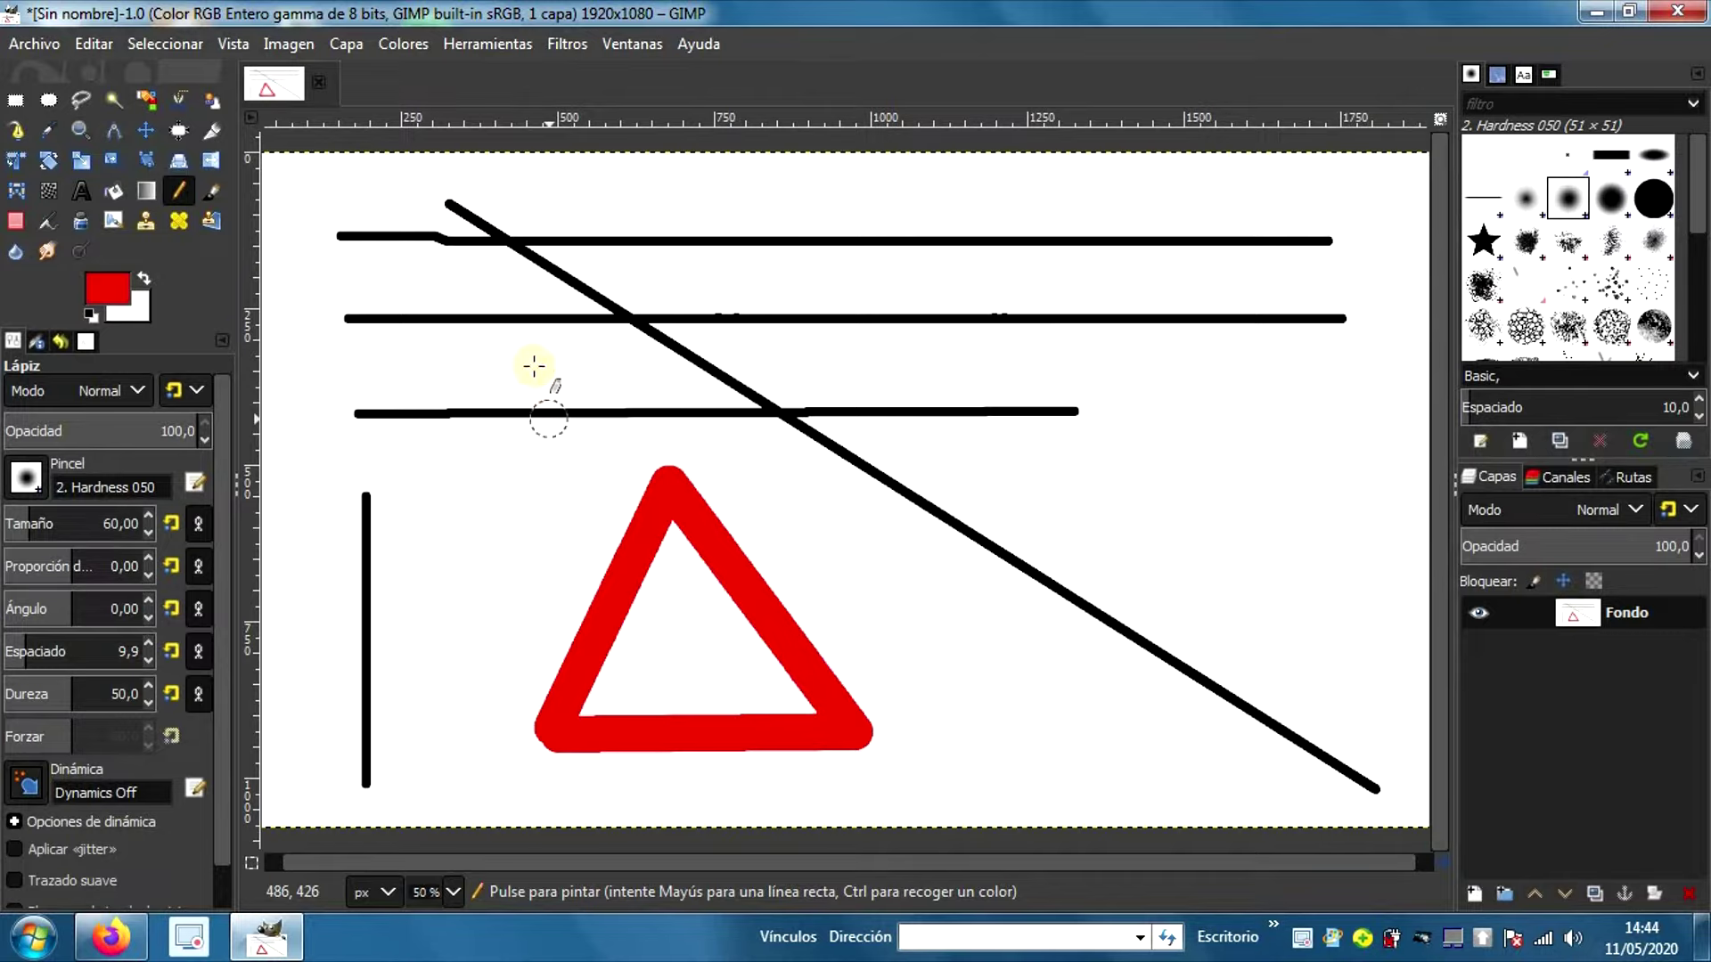
left_click(137, 276)
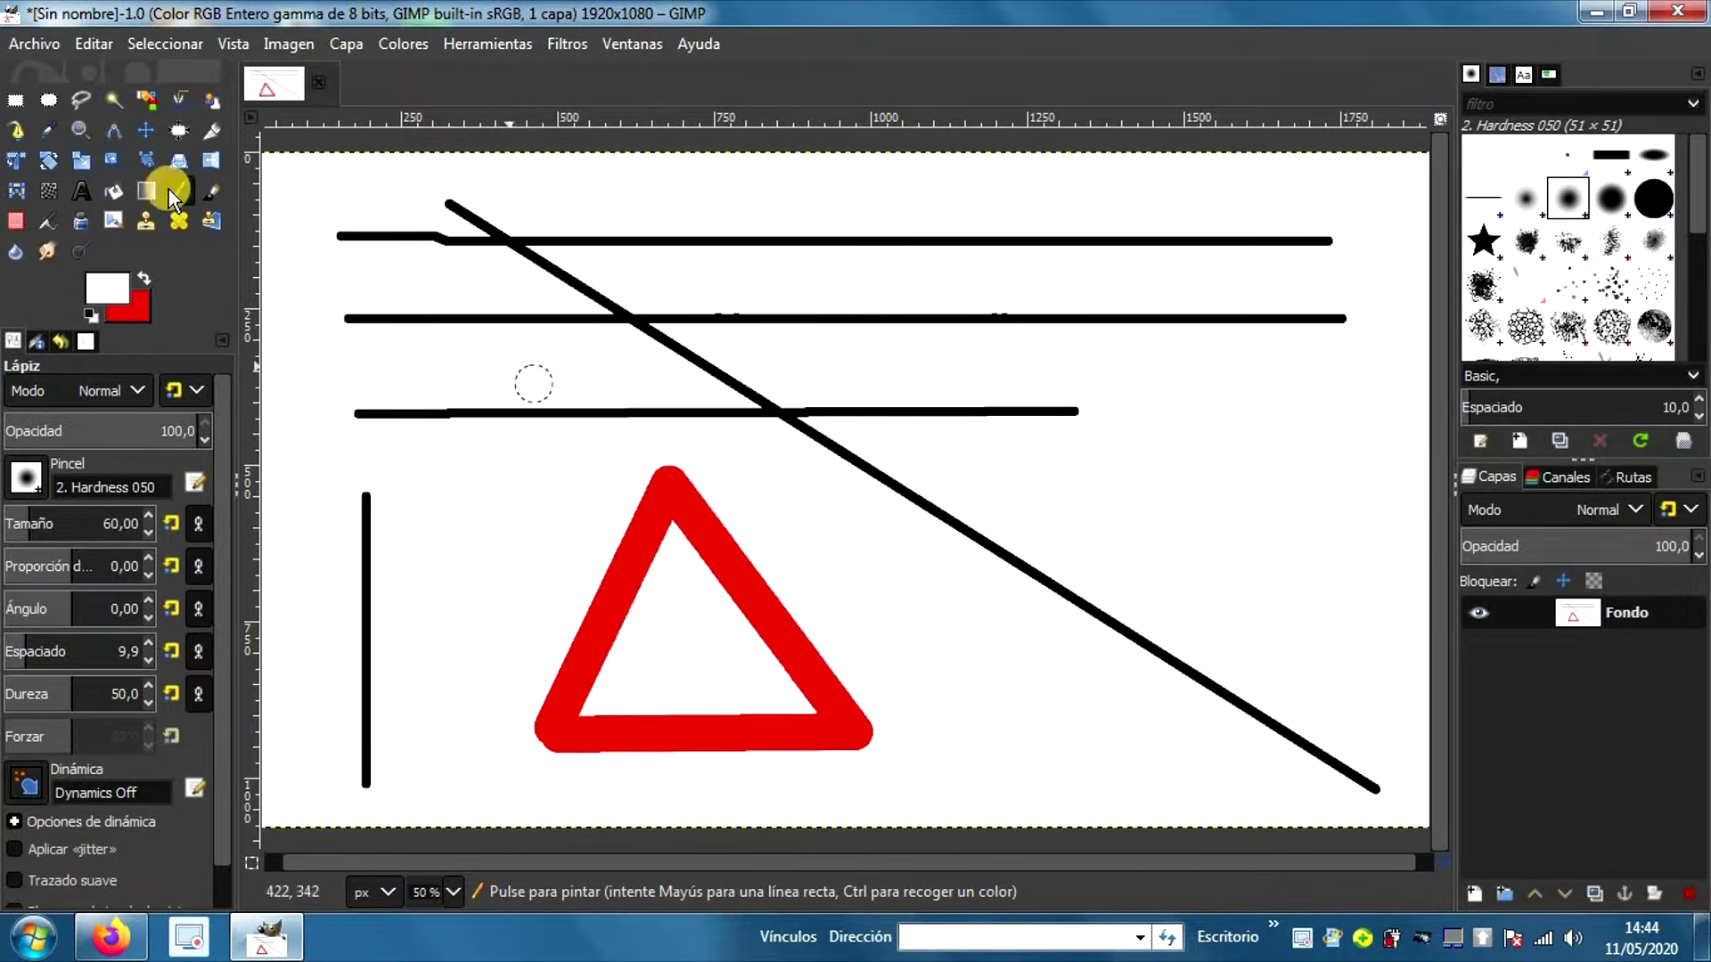
Step: Bucket-fill the whole canvas white, erasing the black lines and red triangle
left_click(114, 197)
left_click(811, 183)
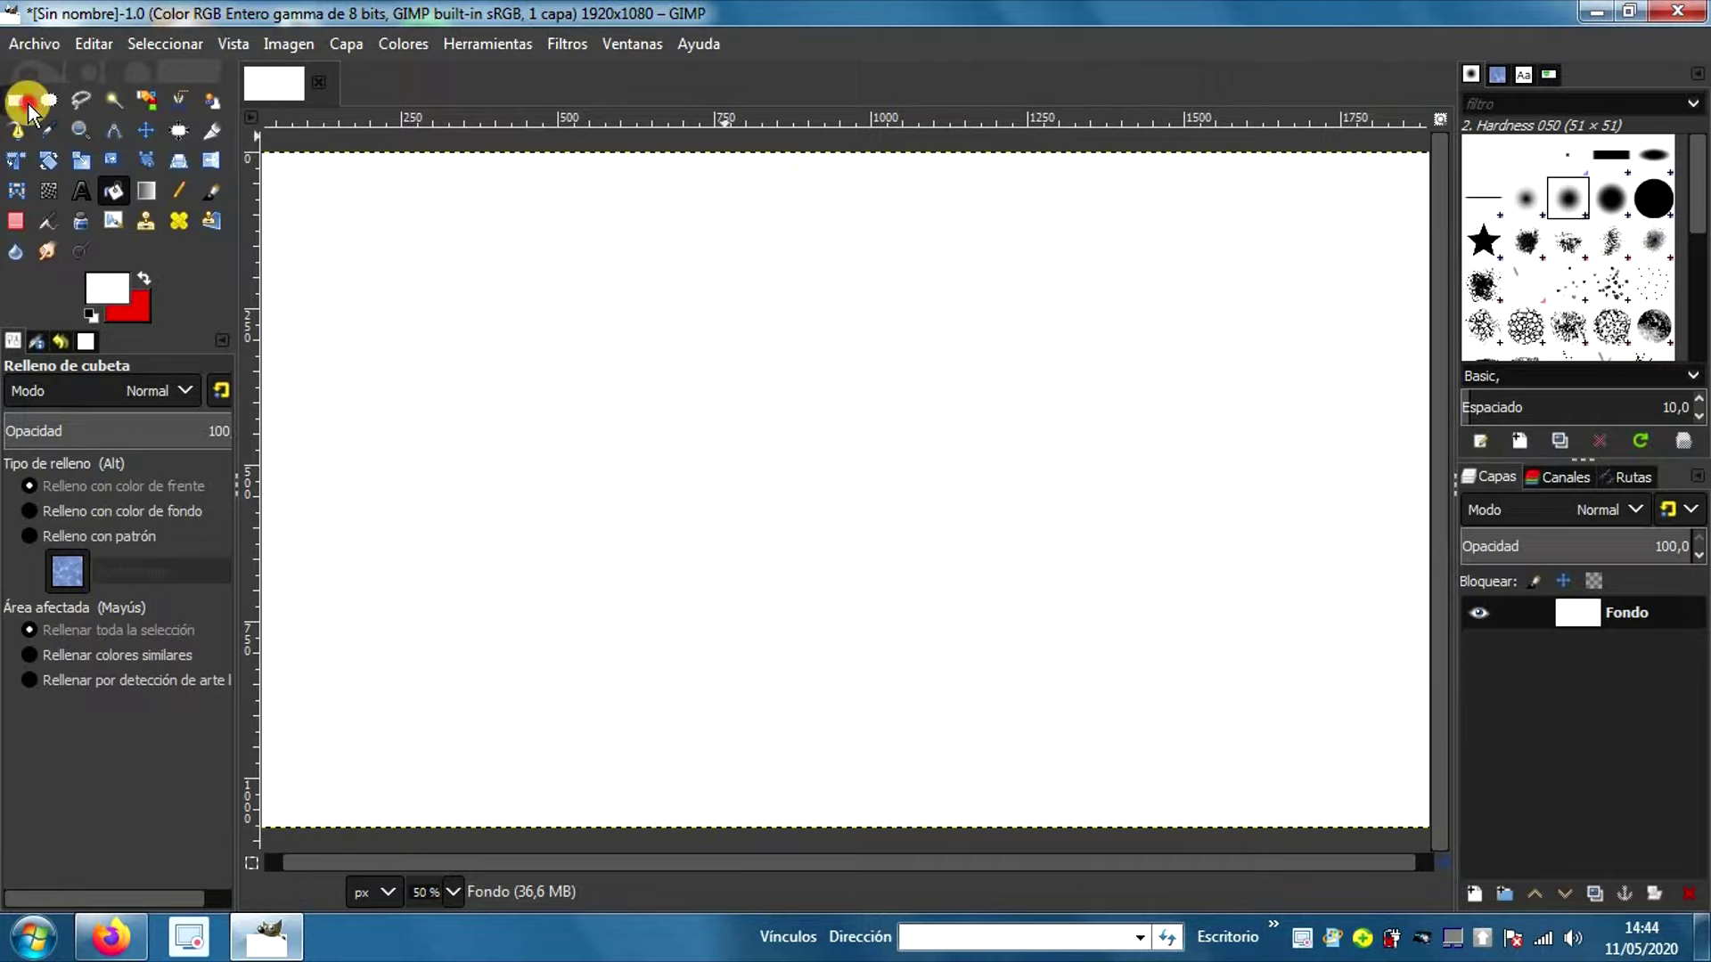
left_click(17, 100)
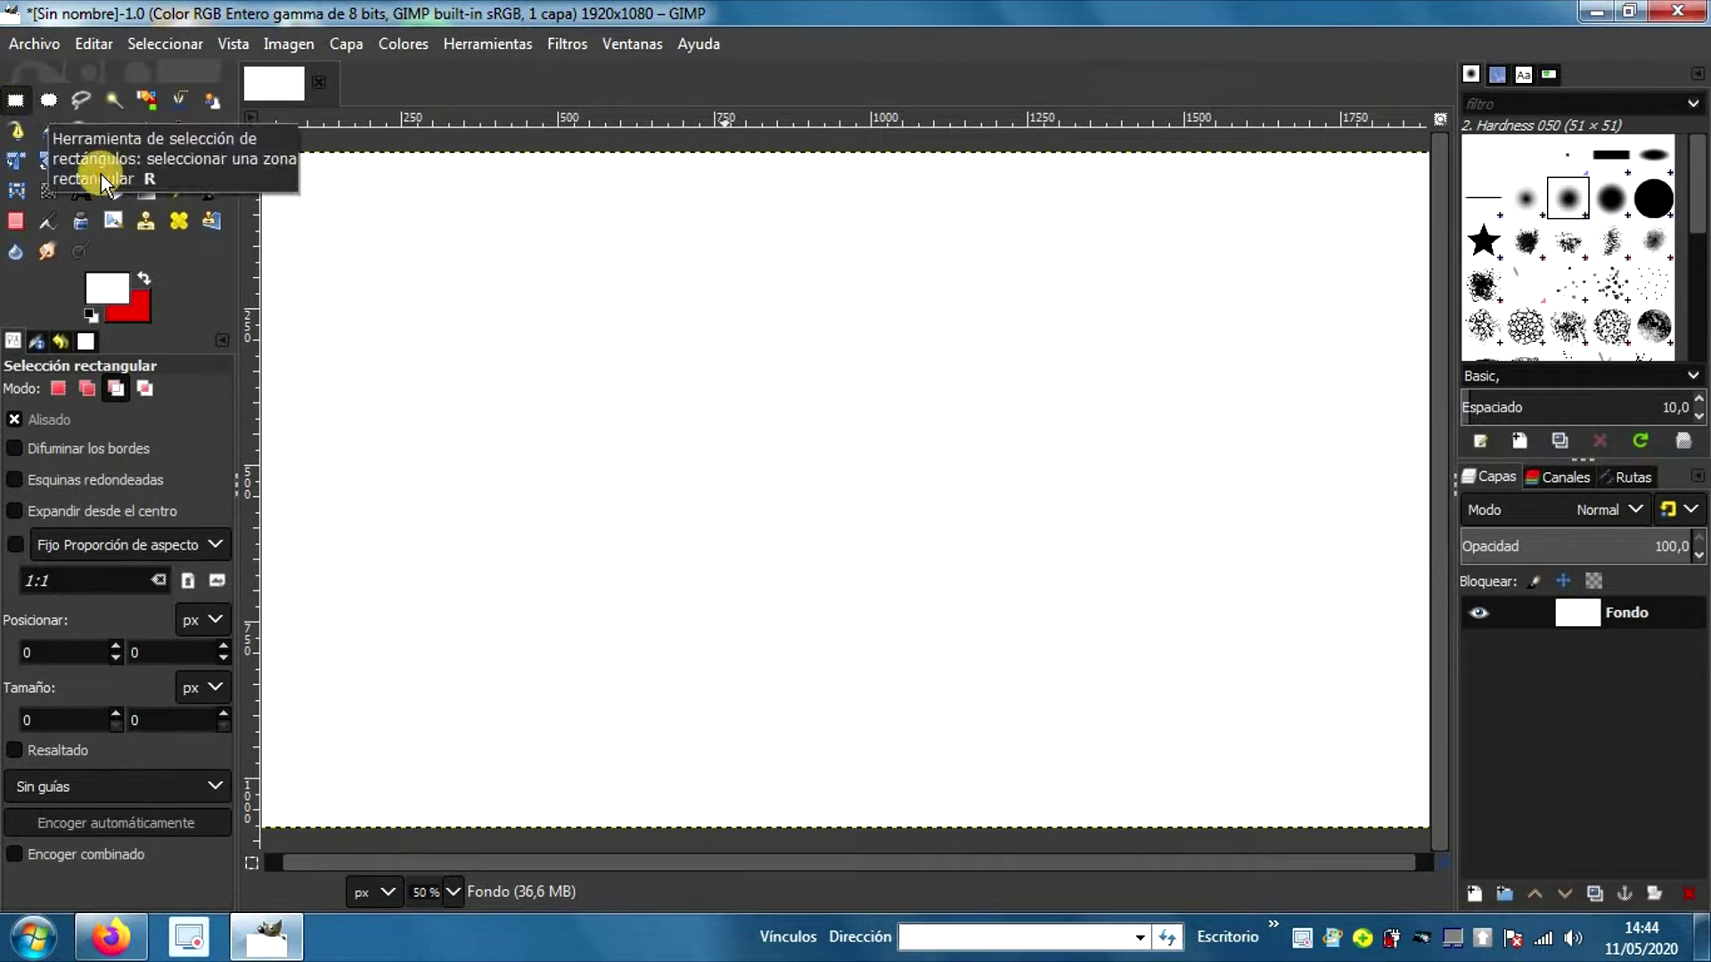
Step: In Replace mode, select an 820×328 px rectangle positioned at 90, 50
left_click(57, 389)
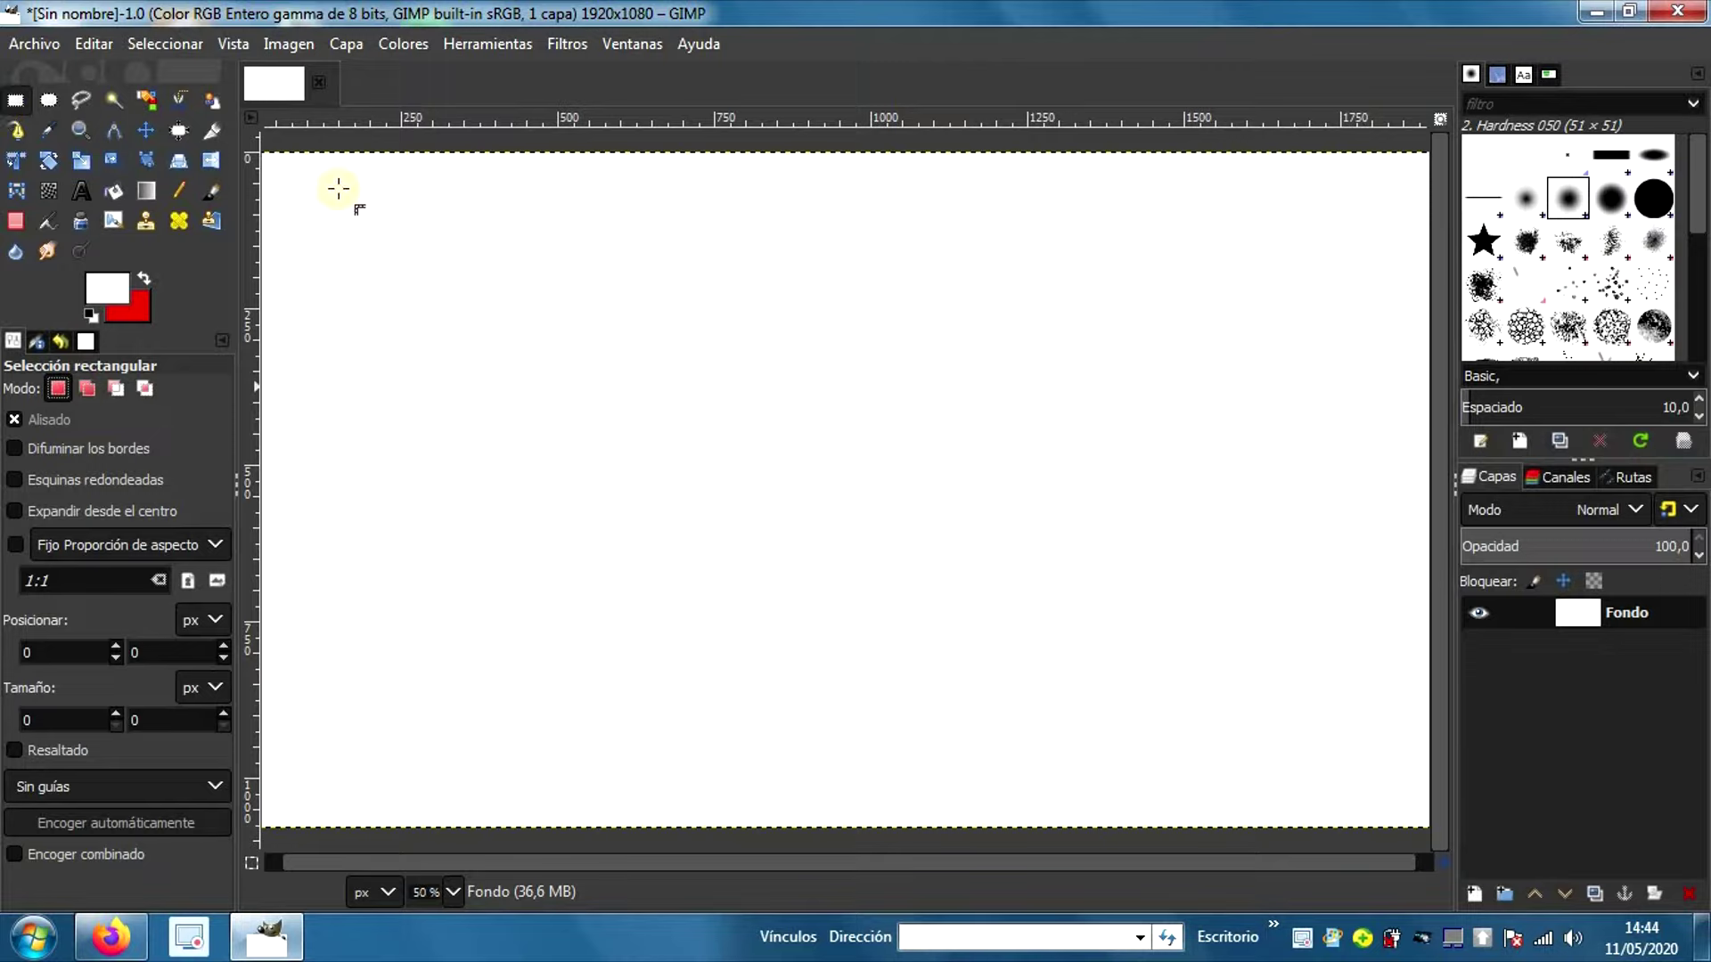
left_click_drag(302, 183, 813, 390)
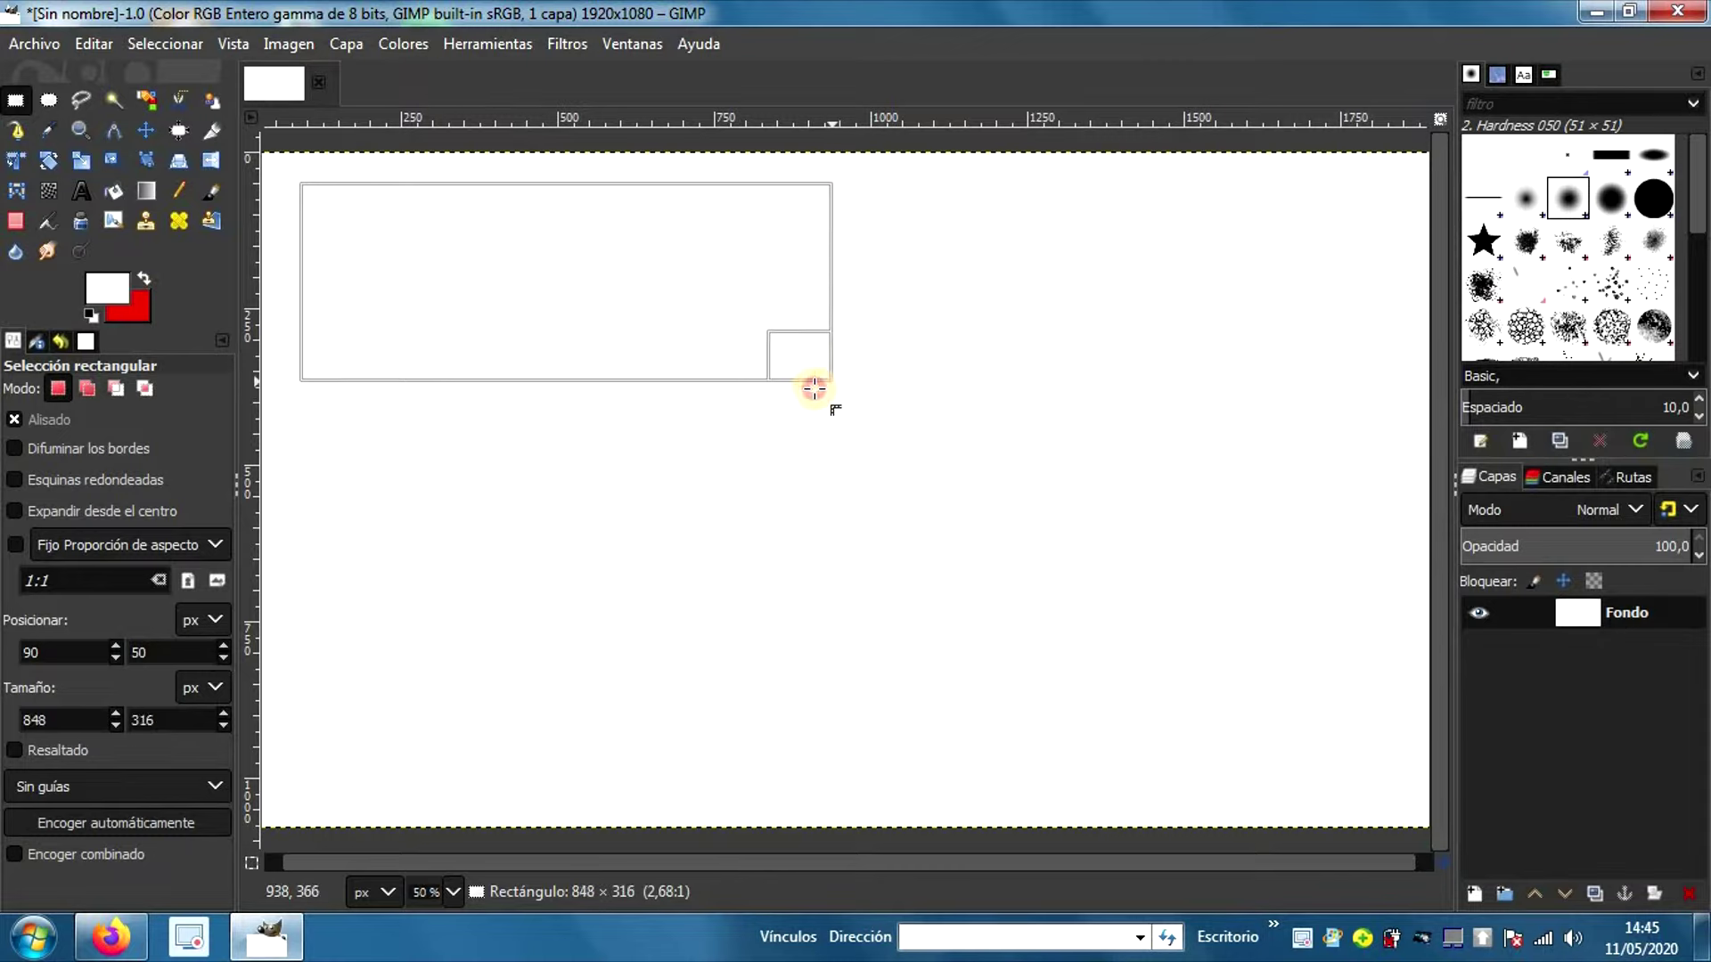
left_click_drag(828, 381, 811, 386)
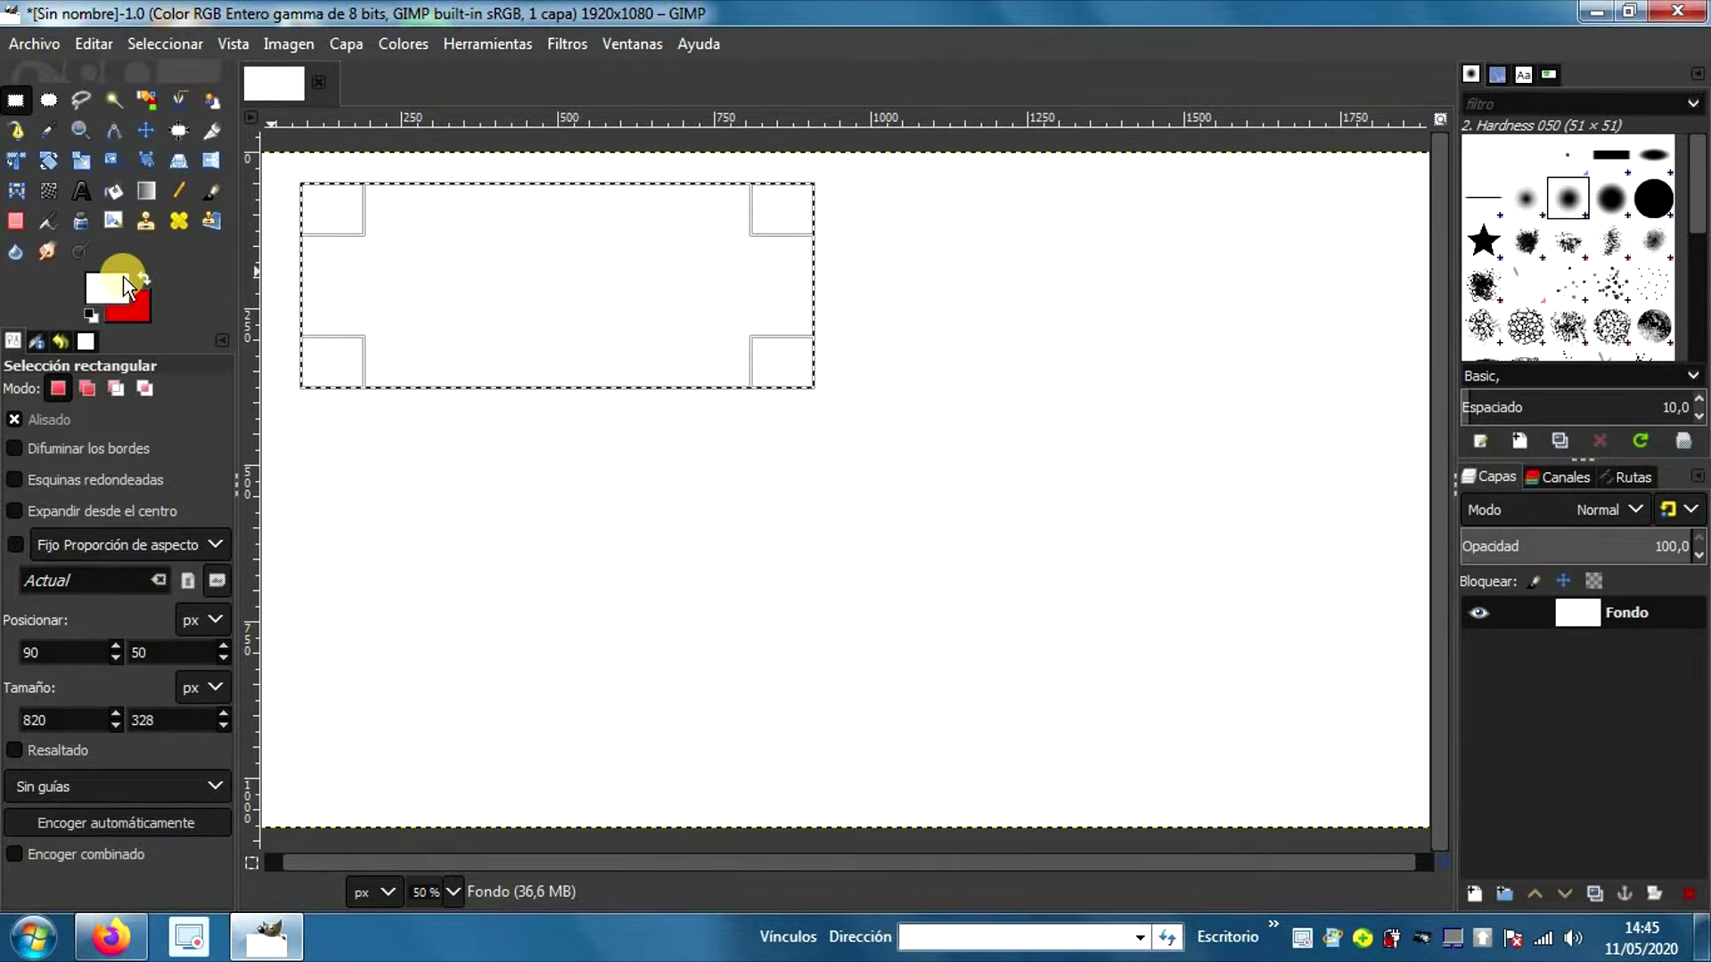
left_click(98, 282)
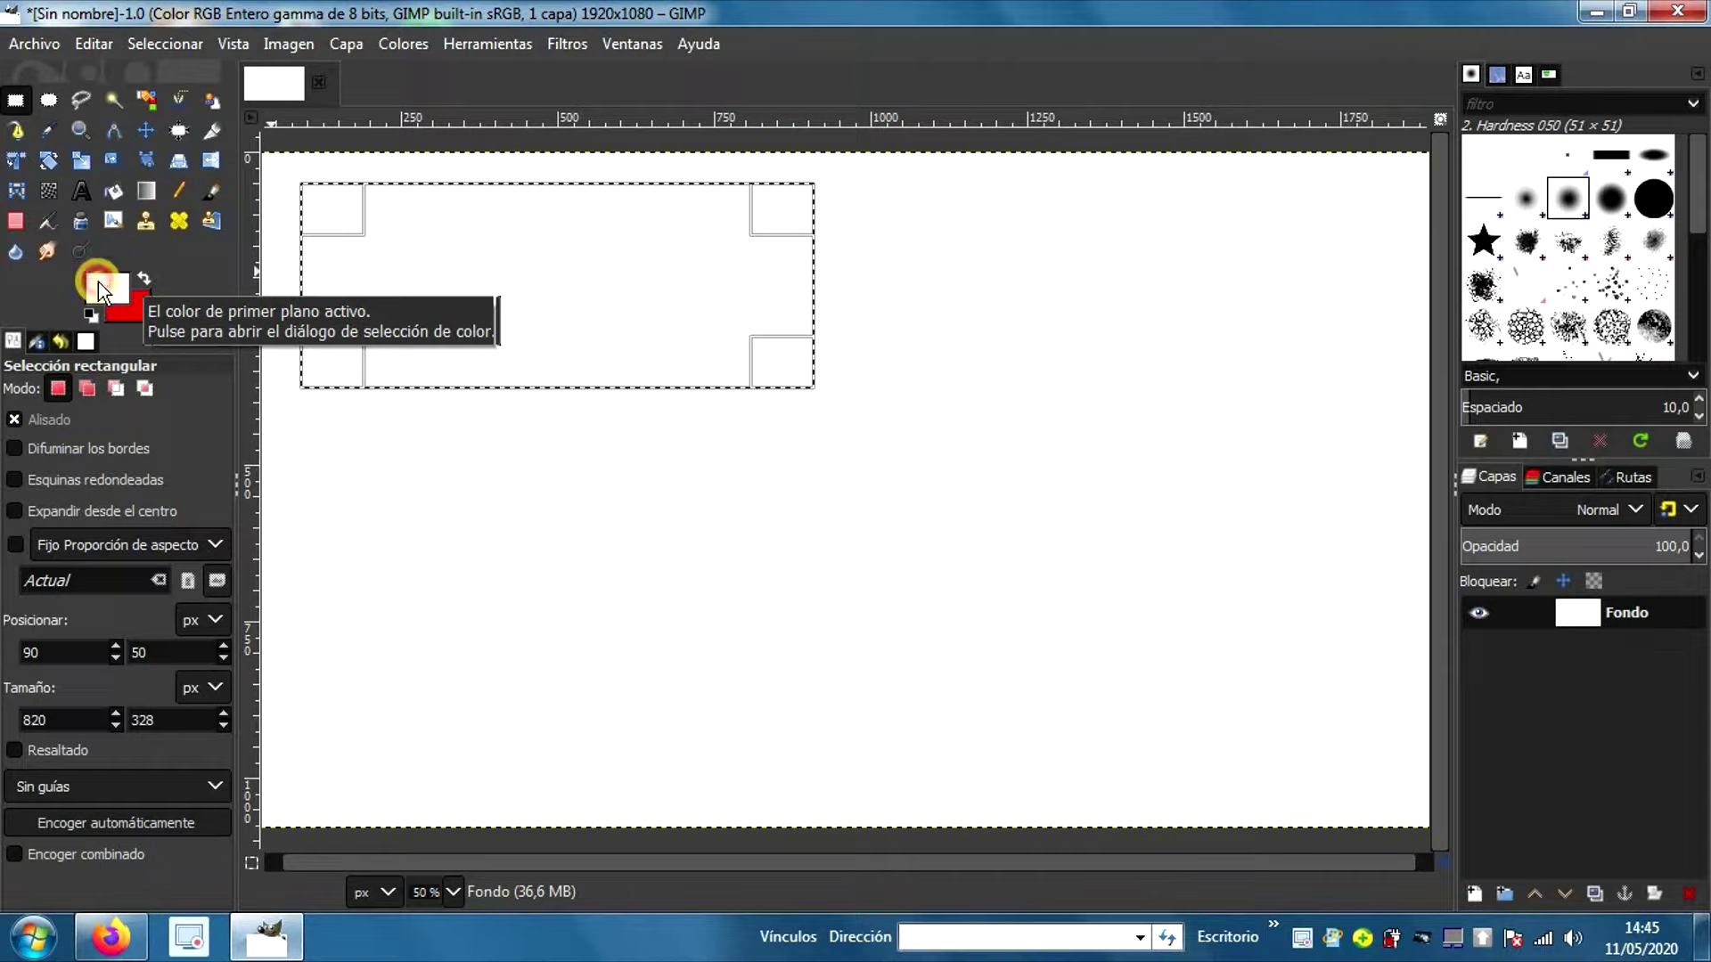
Step: Set the foreground to deep blue 2f1fd2 and bucket-fill the rectangle selection with it
left_click(228, 235)
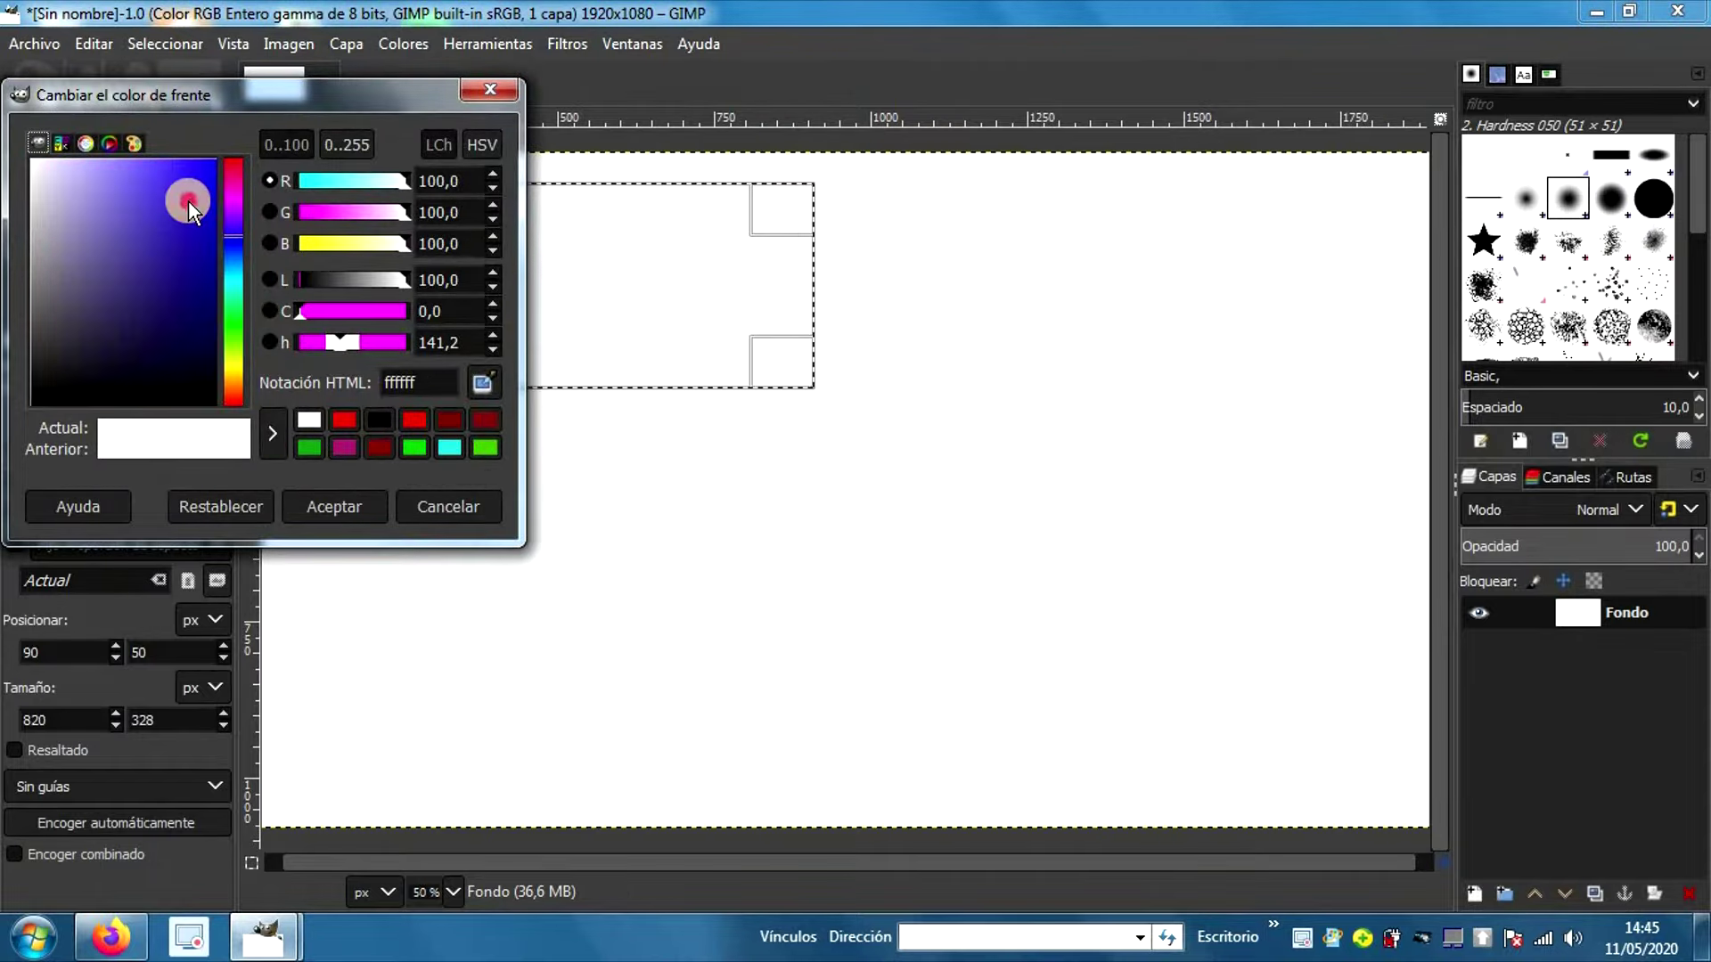
left_click(189, 200)
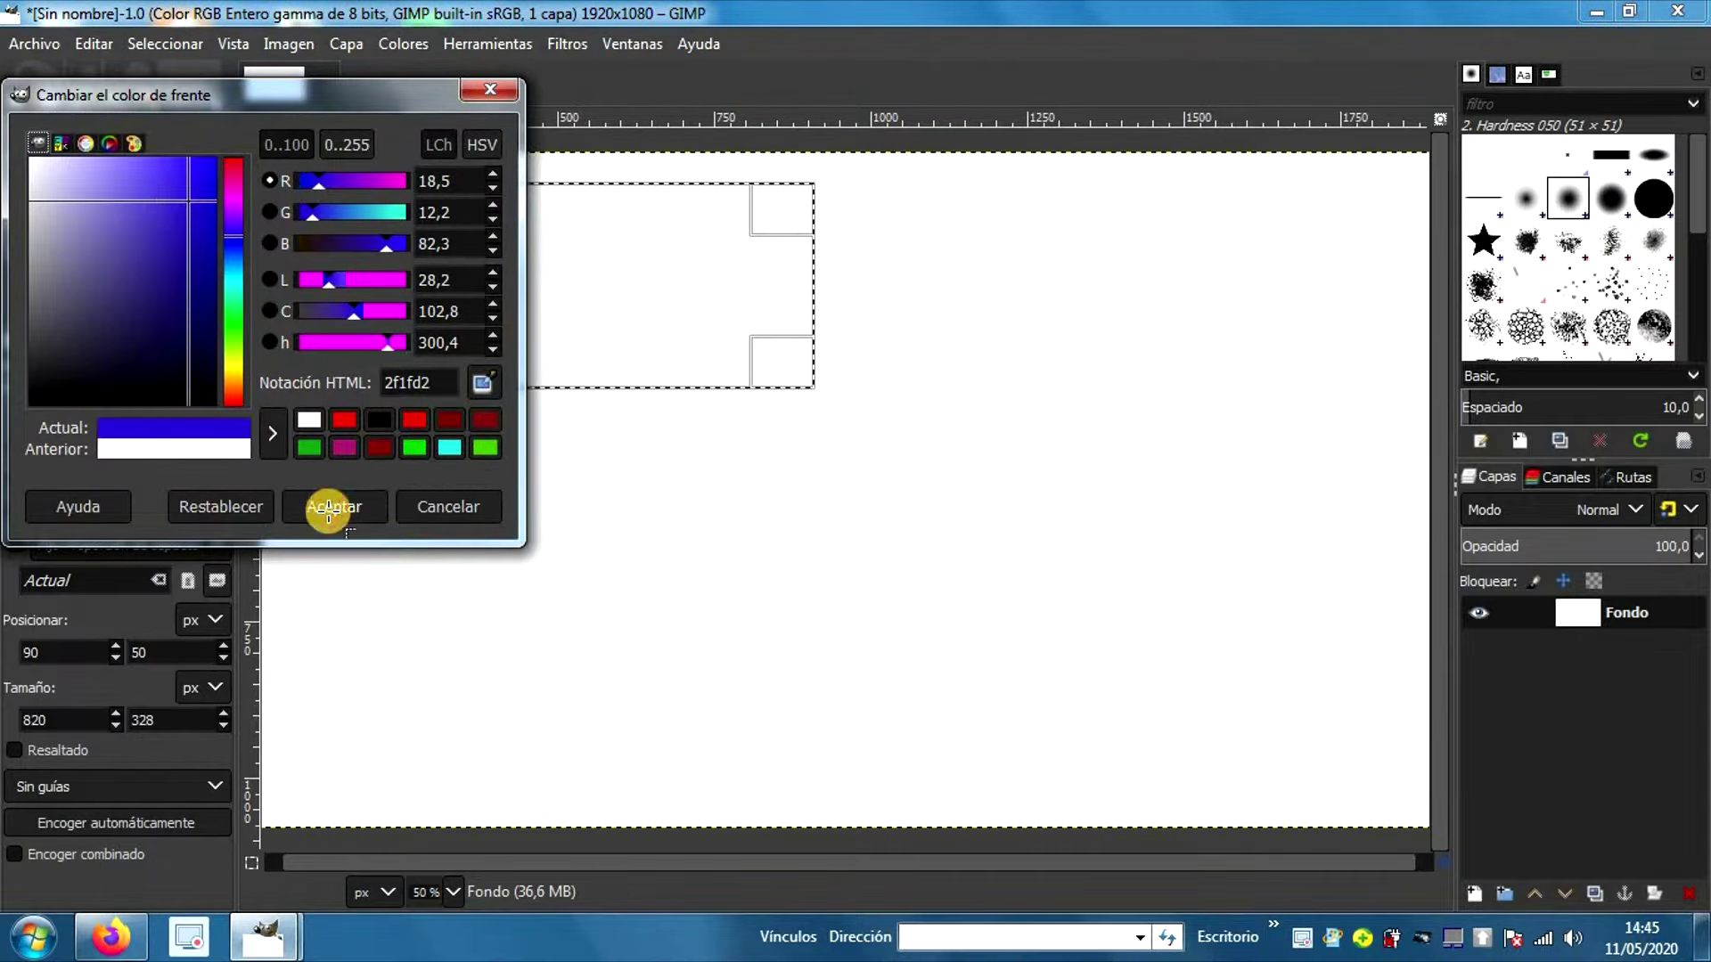
left_click(328, 508)
left_click(119, 194)
left_click(574, 279)
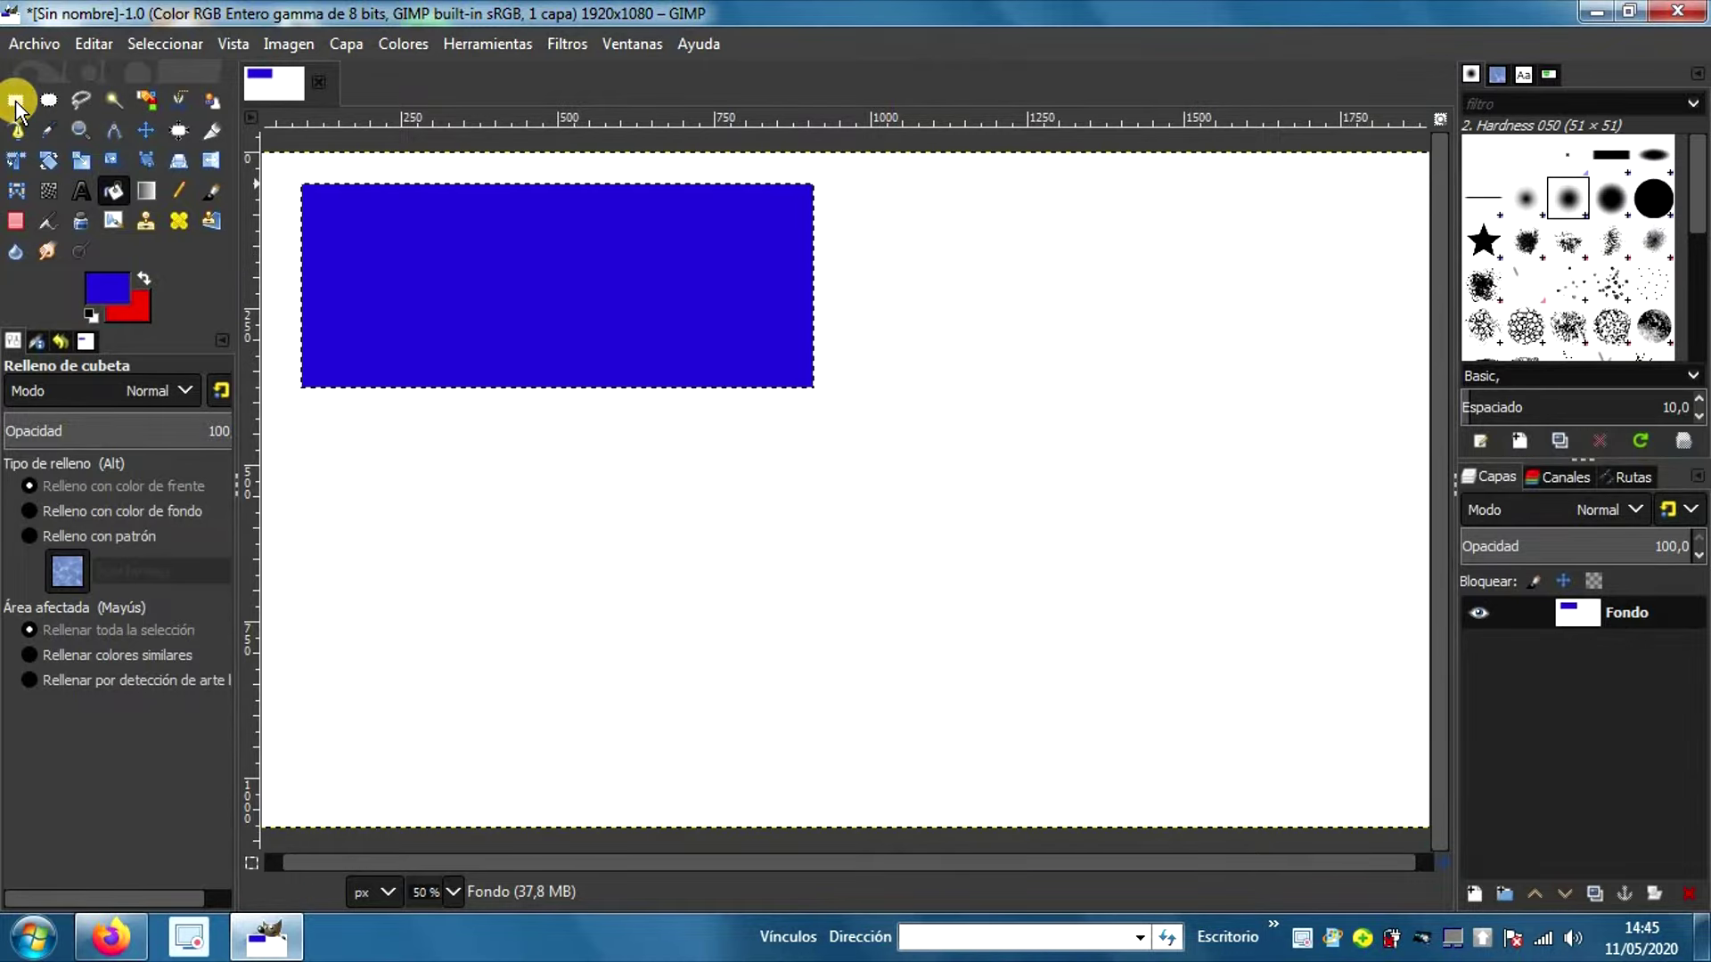
left_click(16, 102)
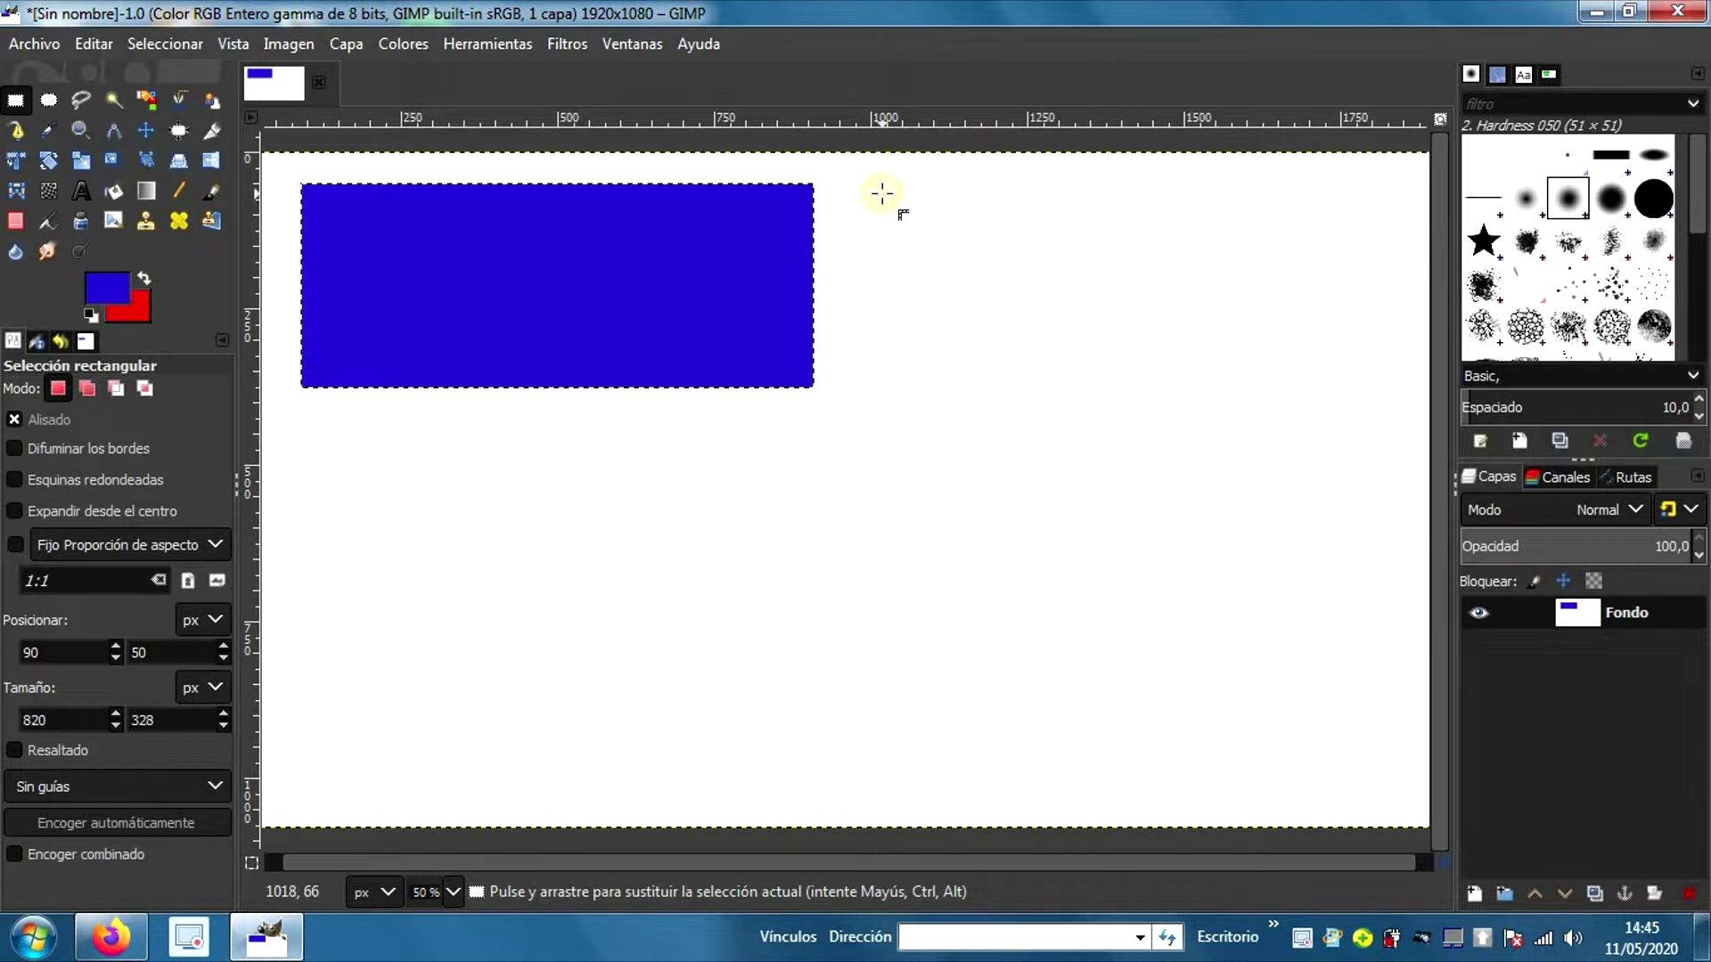
Step: Draw a second 320×300 px rectangular selection at 1018, 66 beside the blue block
mouse_move(882, 193)
left_mouse_down()
mouse_move(1065, 388)
mouse_move(1084, 375)
left_mouse_up()
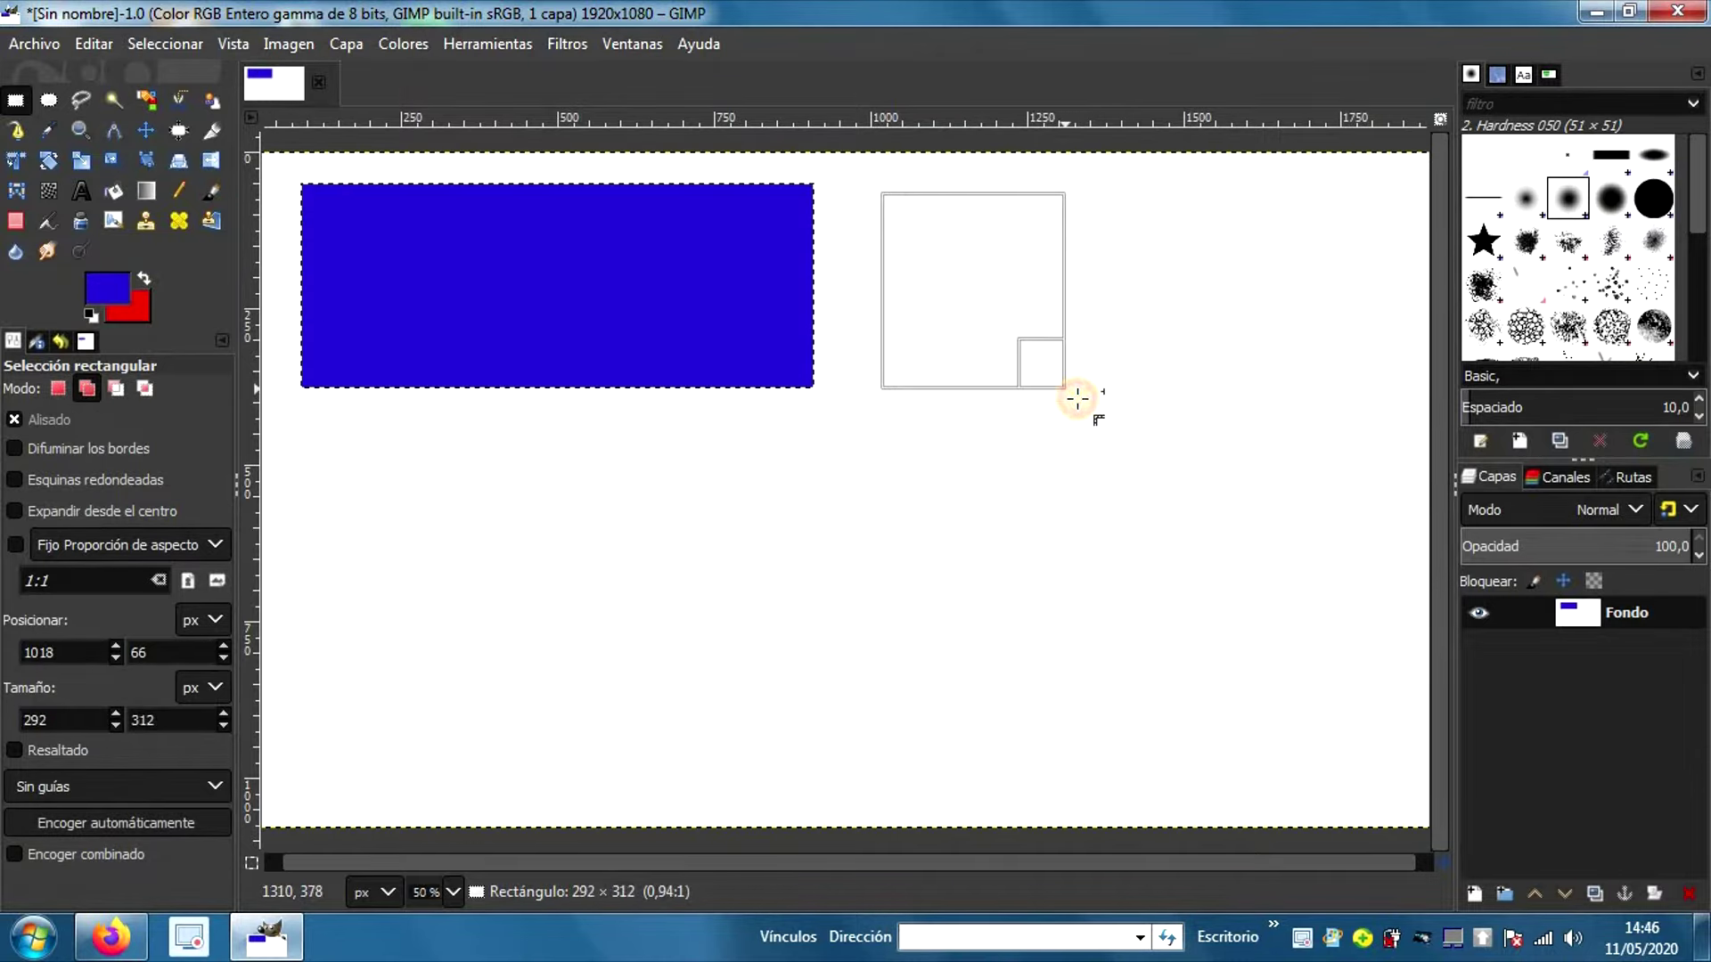
left_click_drag(1085, 375, 1082, 381)
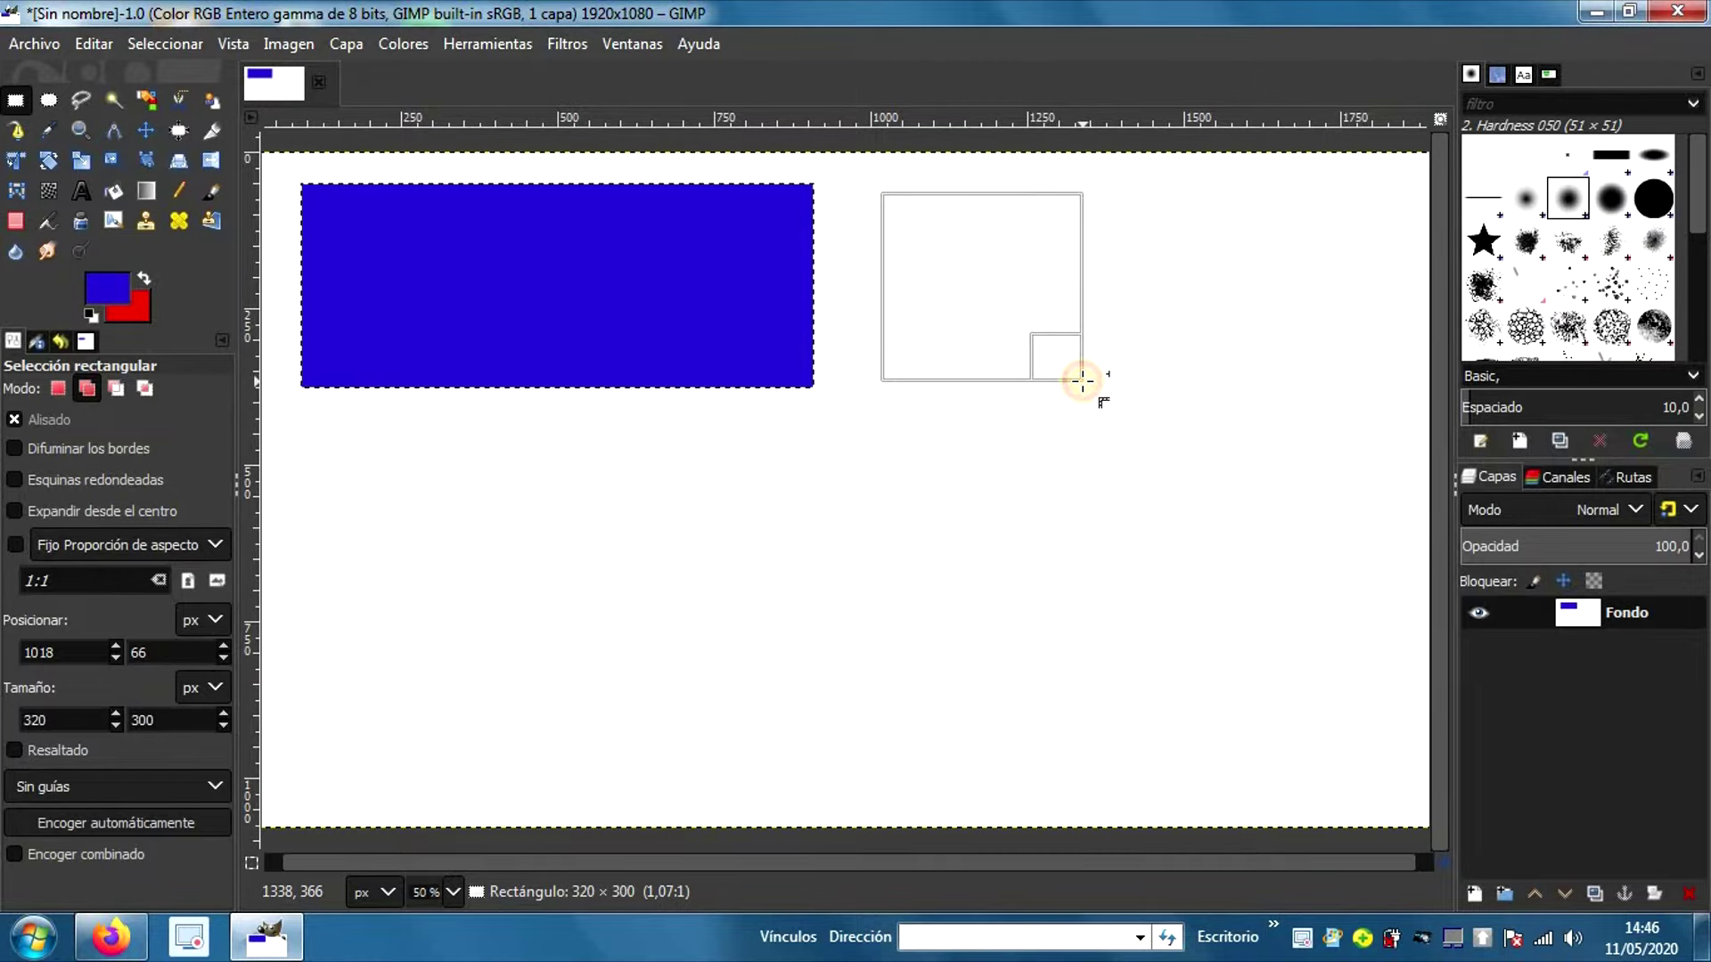
left_click(1082, 382)
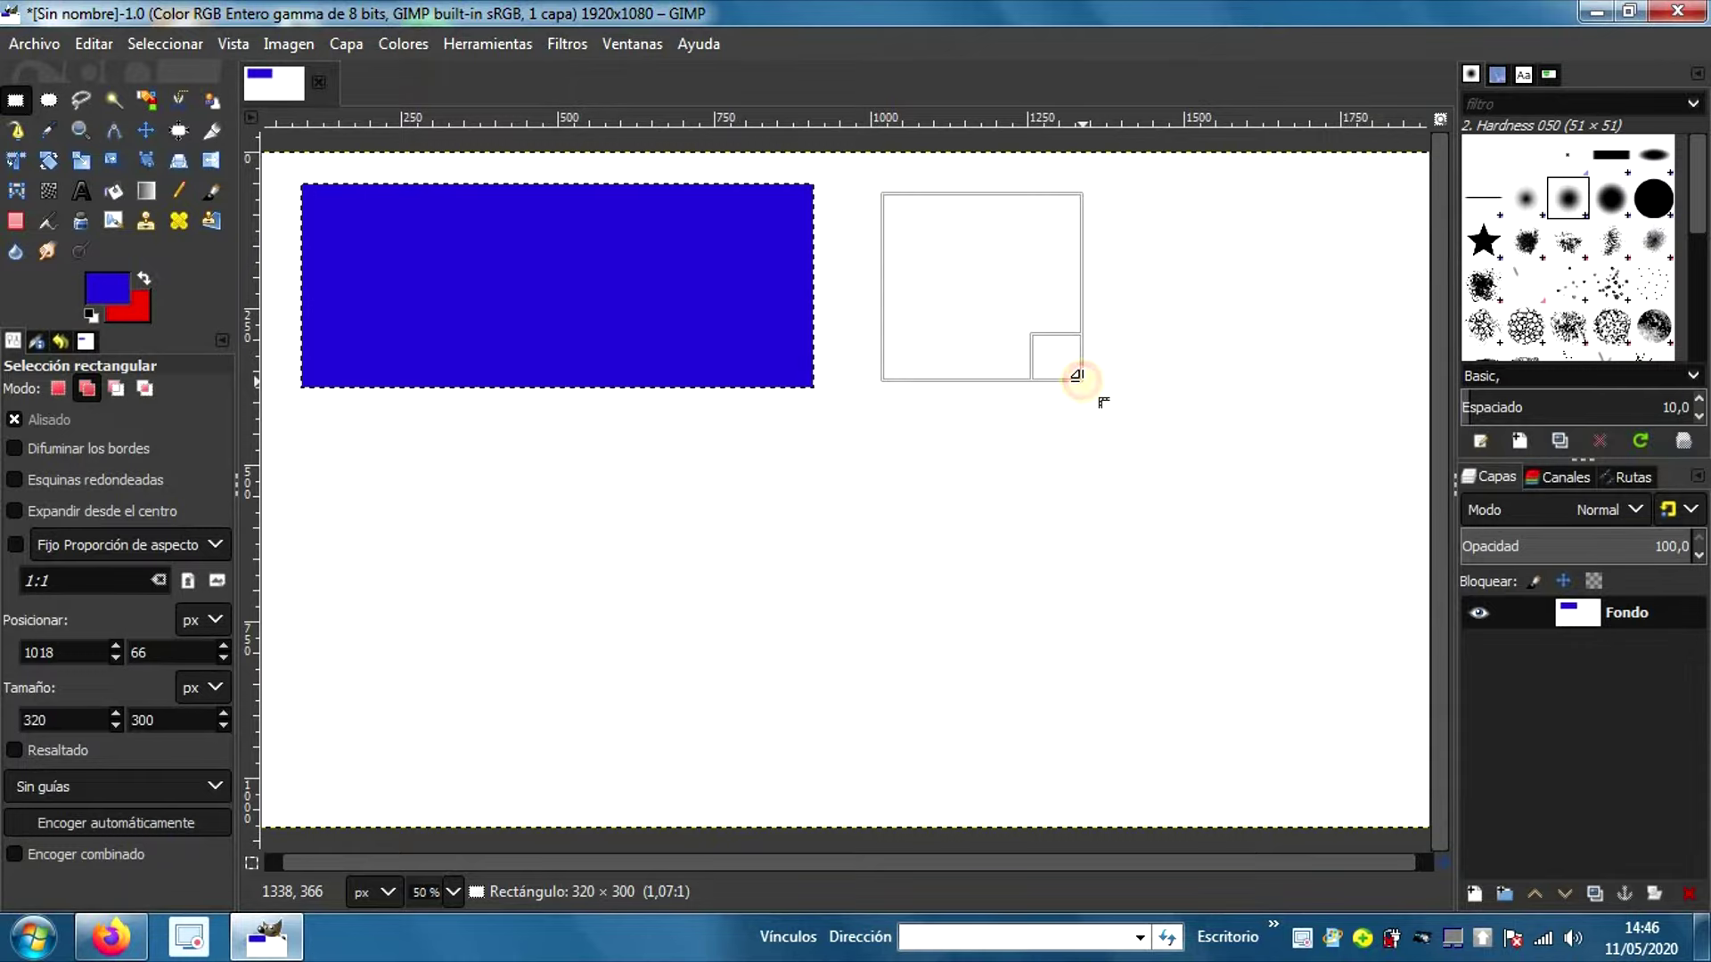
left_click_drag(1076, 375, 1077, 375)
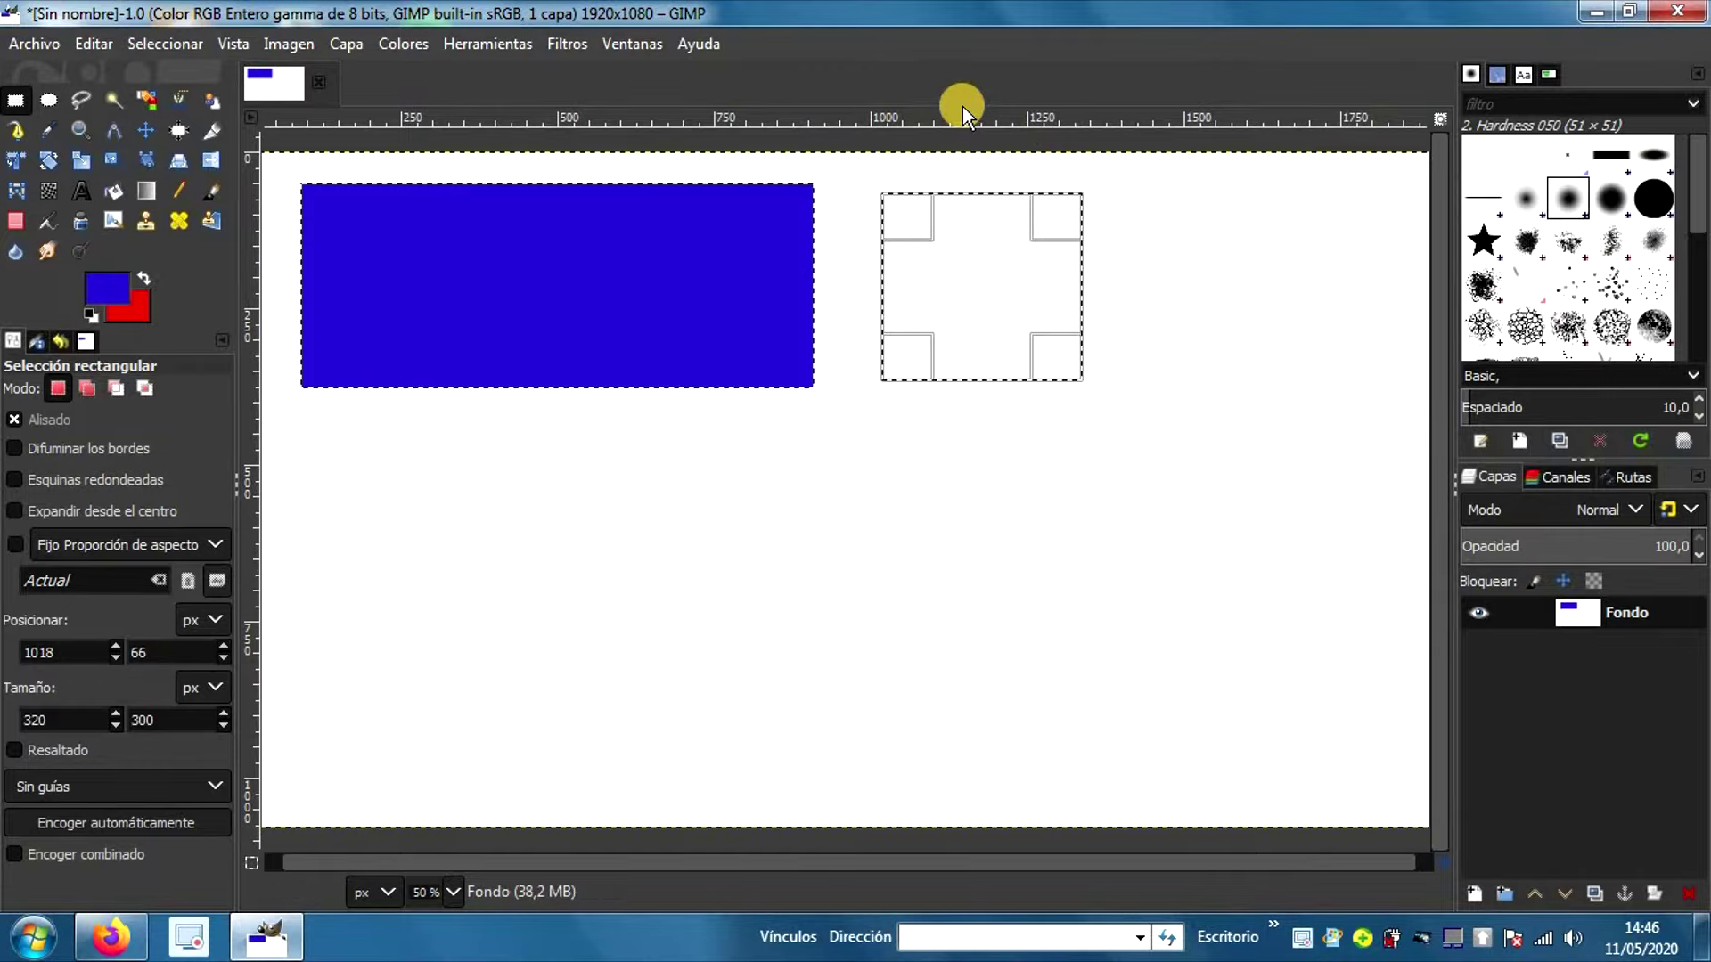
left_click(87, 44)
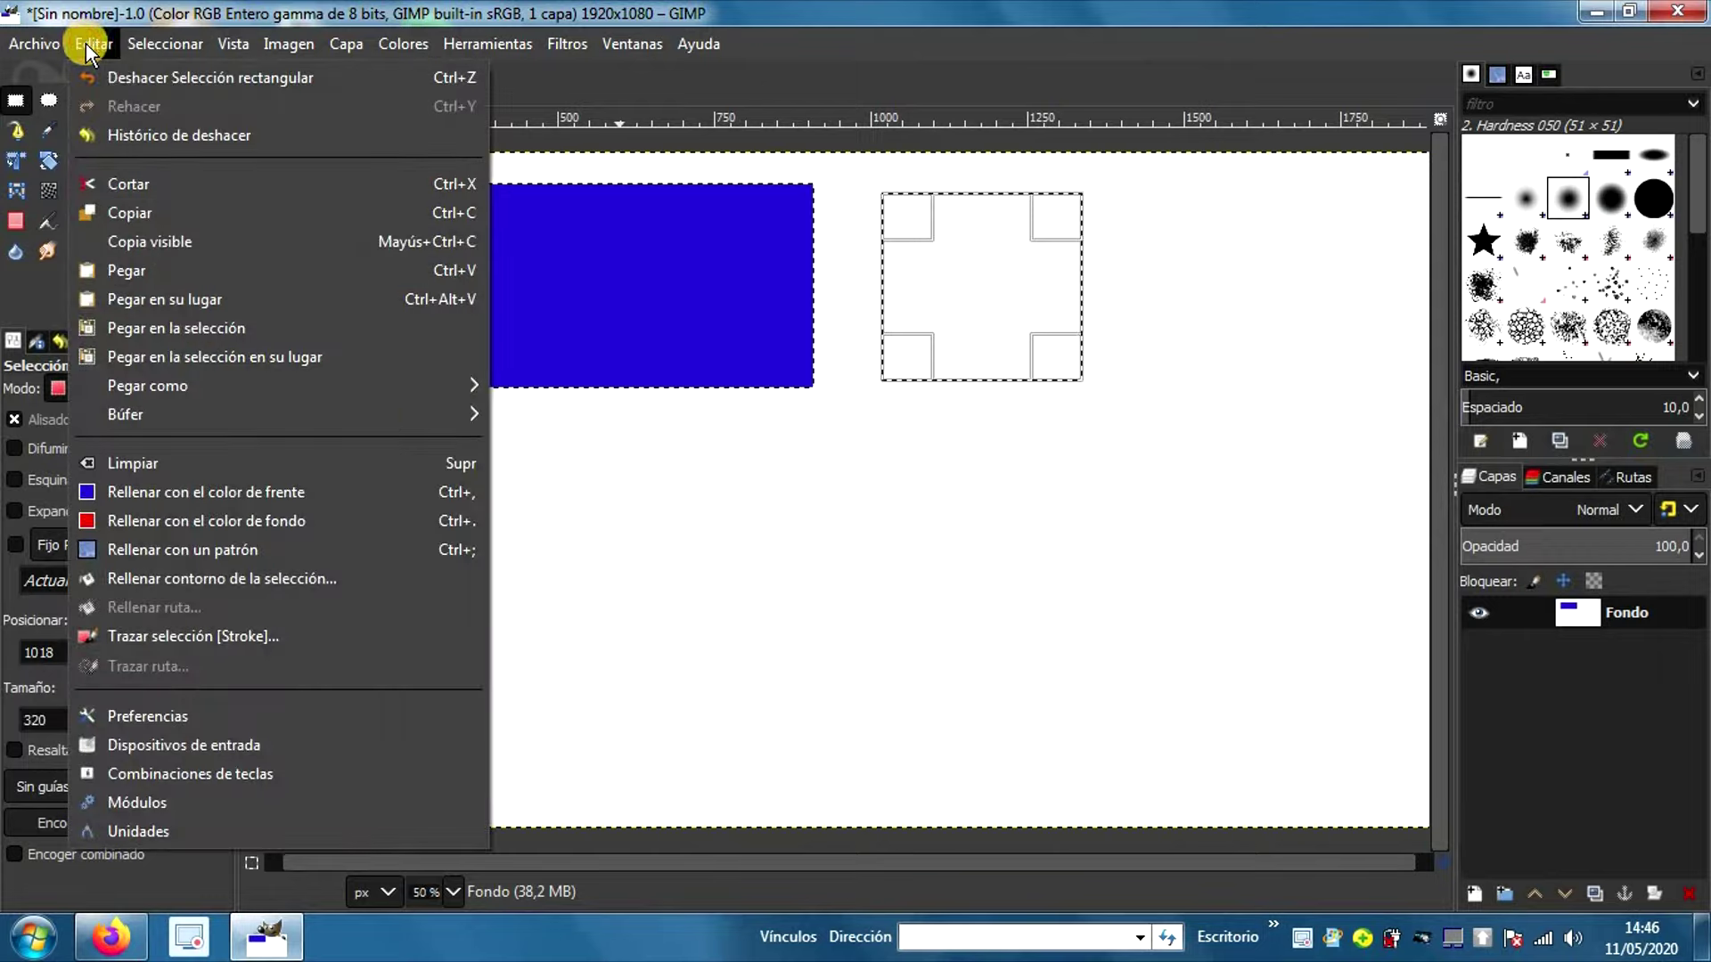
Step: Stroke both rectangle selections with a solid 30 px blue line, then deselect
left_click(240, 627)
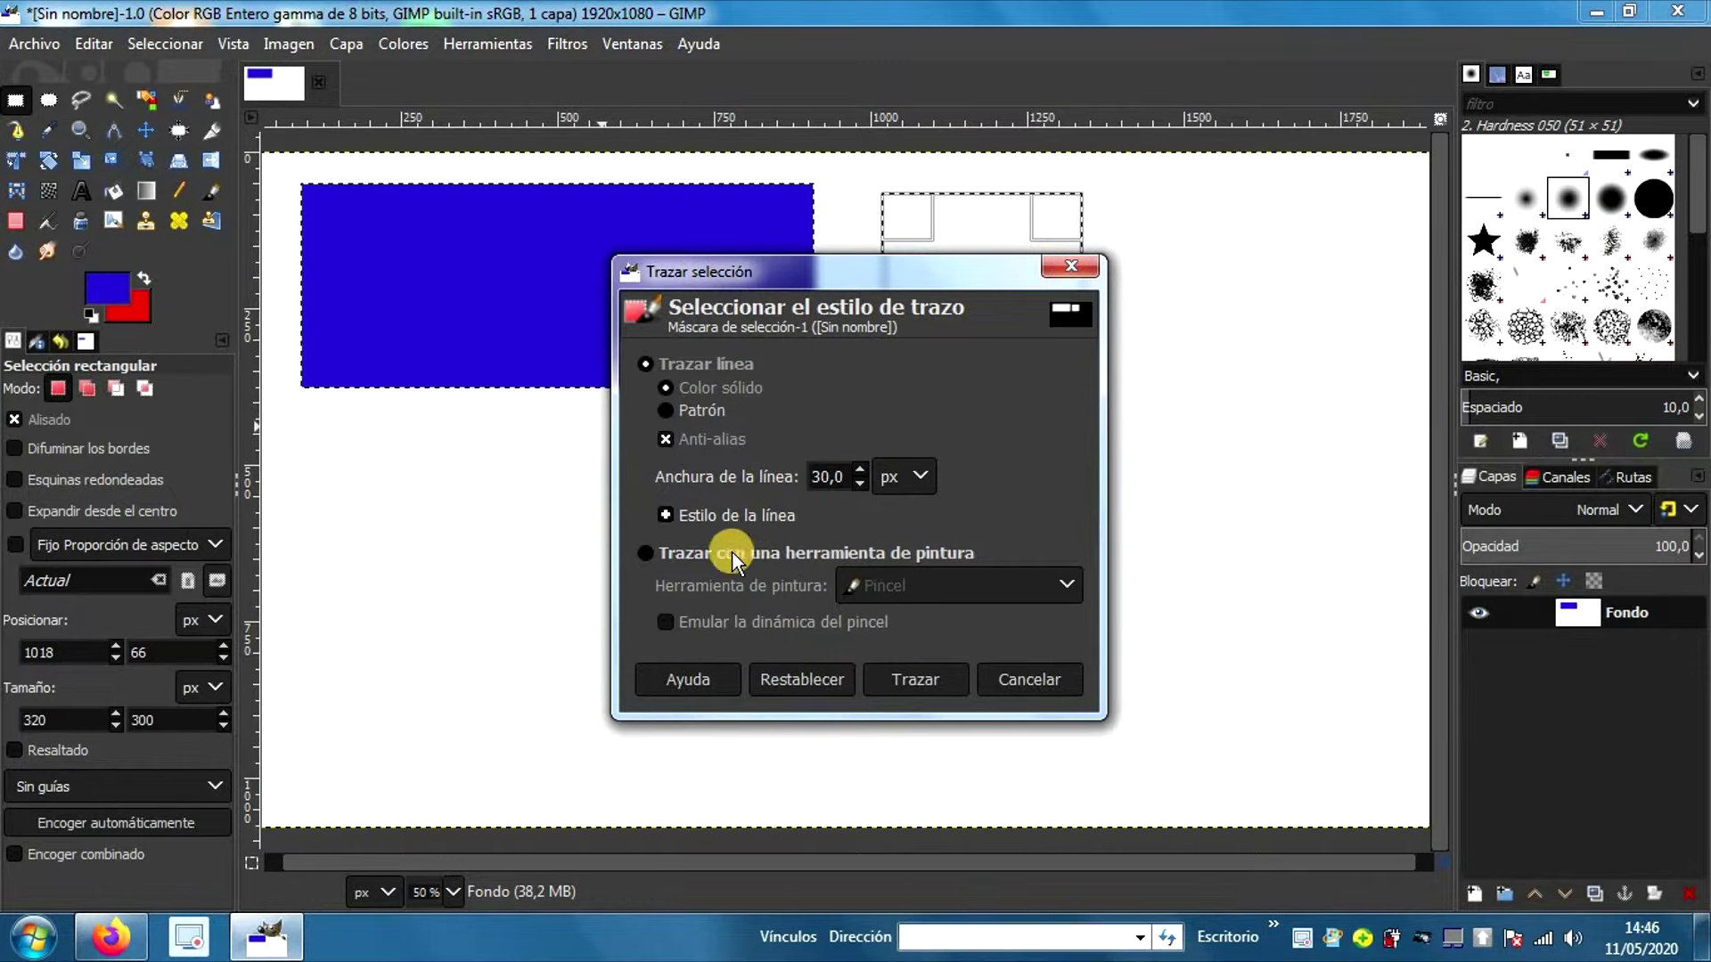
left_click(666, 515)
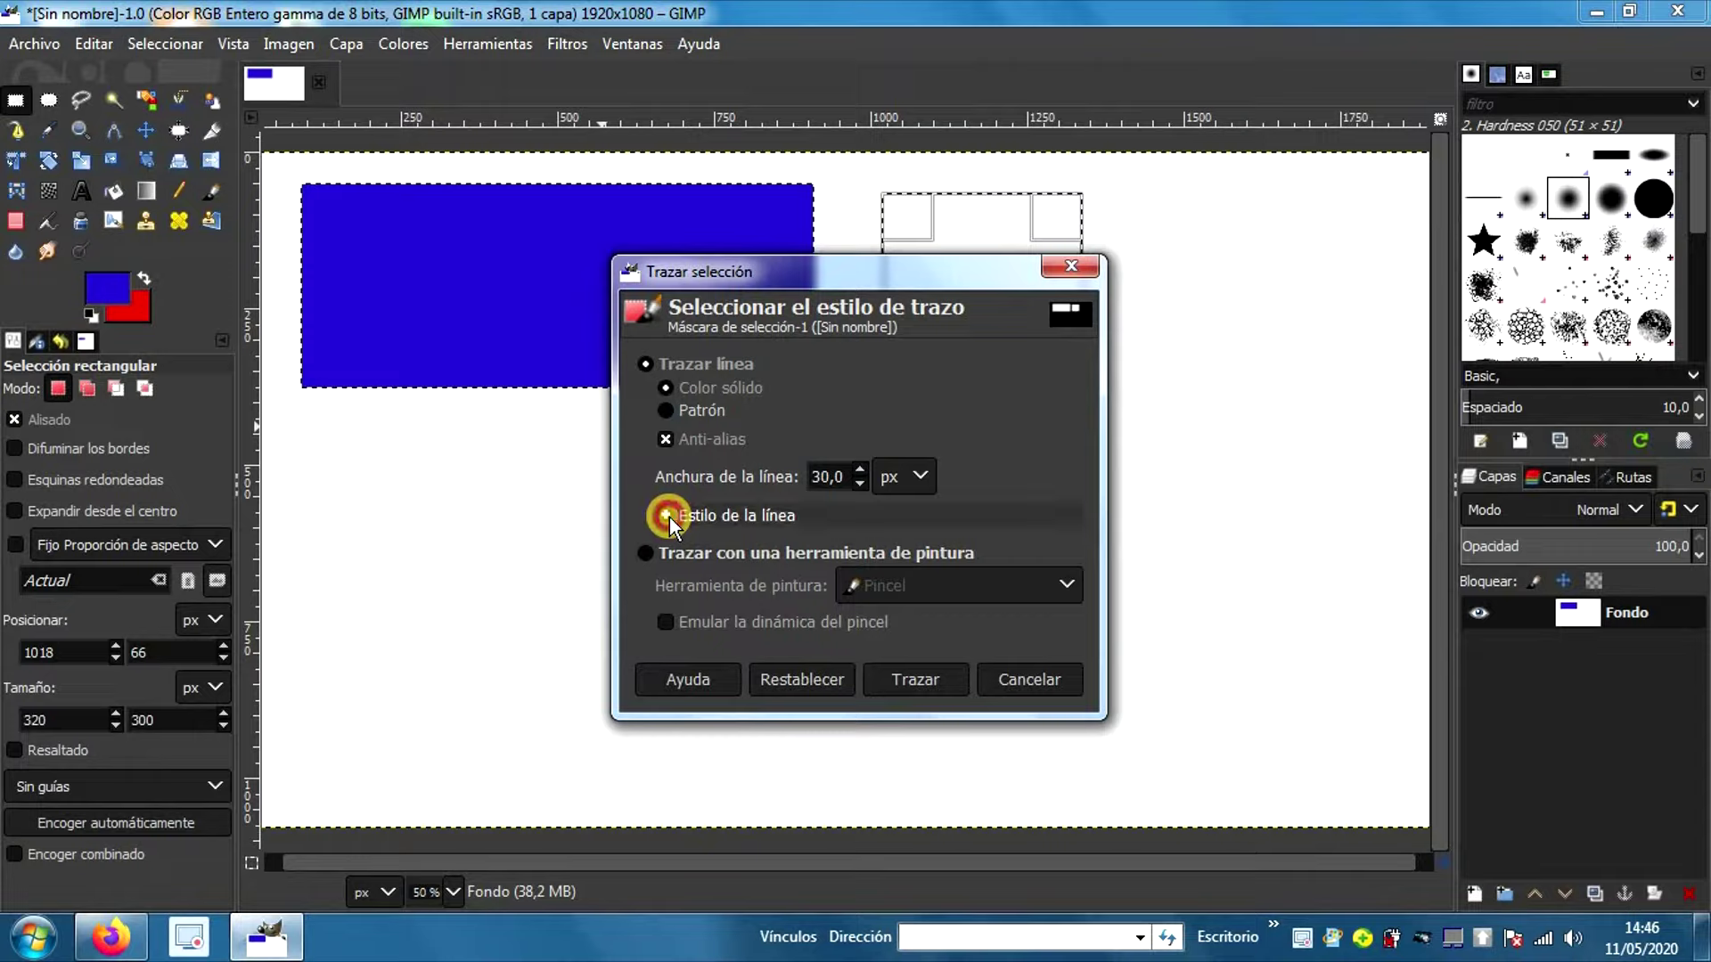
left_click(1112, 679)
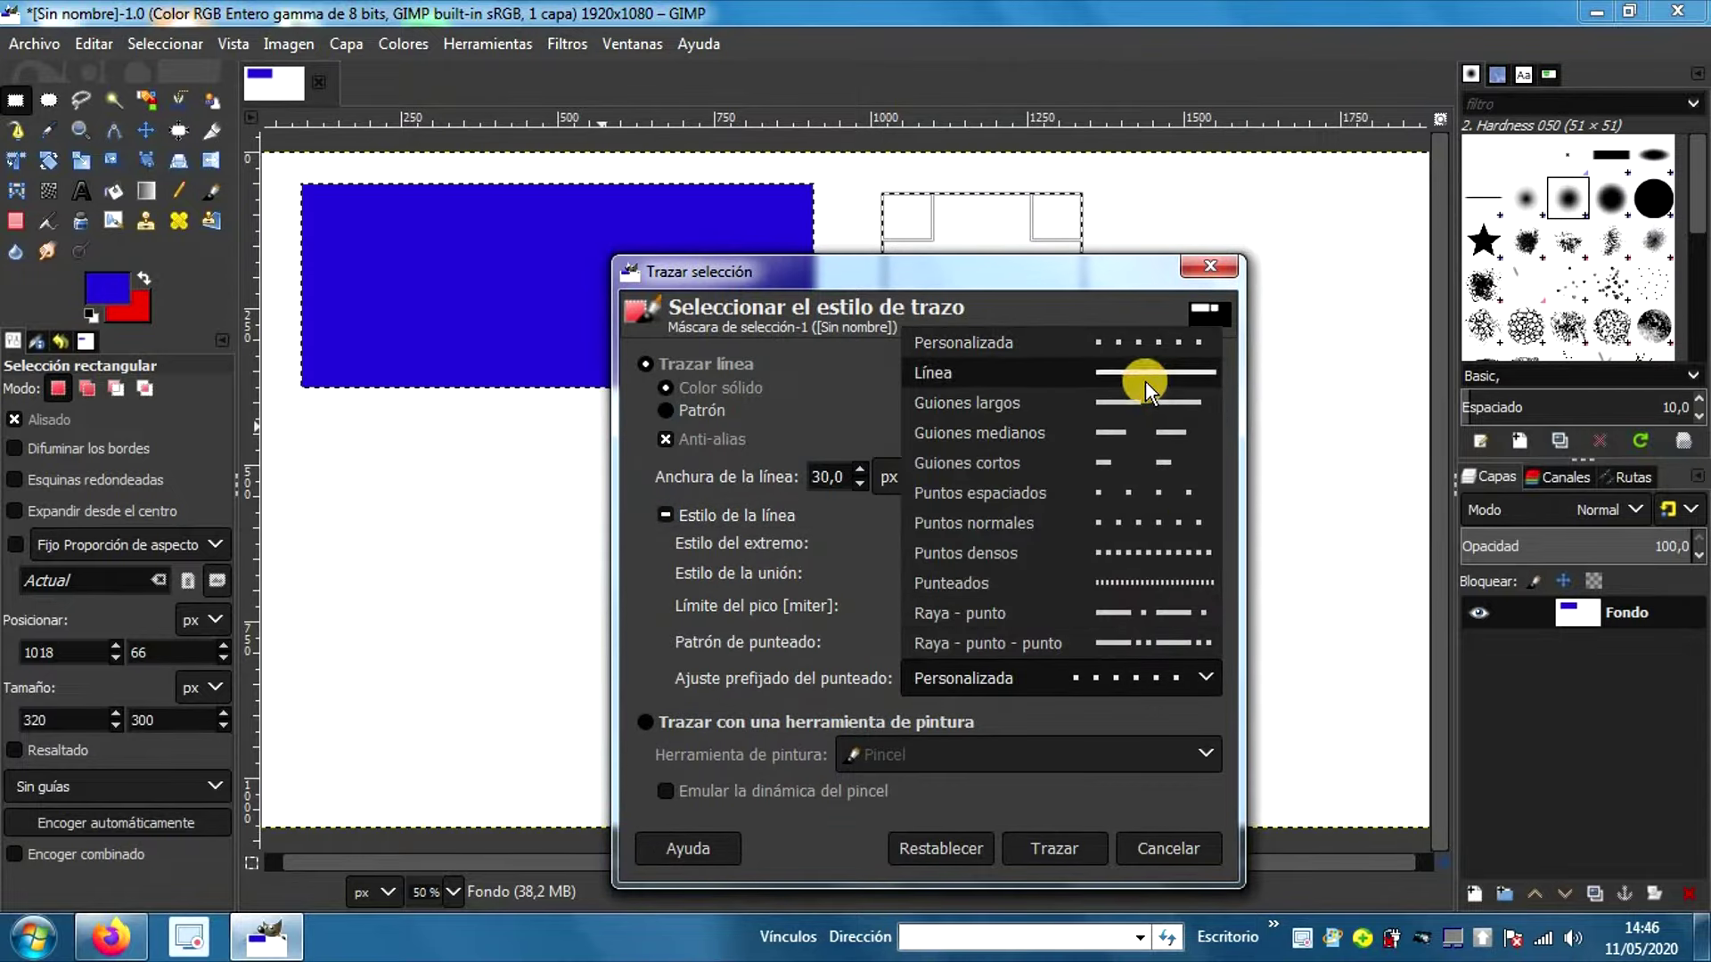
left_click(1147, 382)
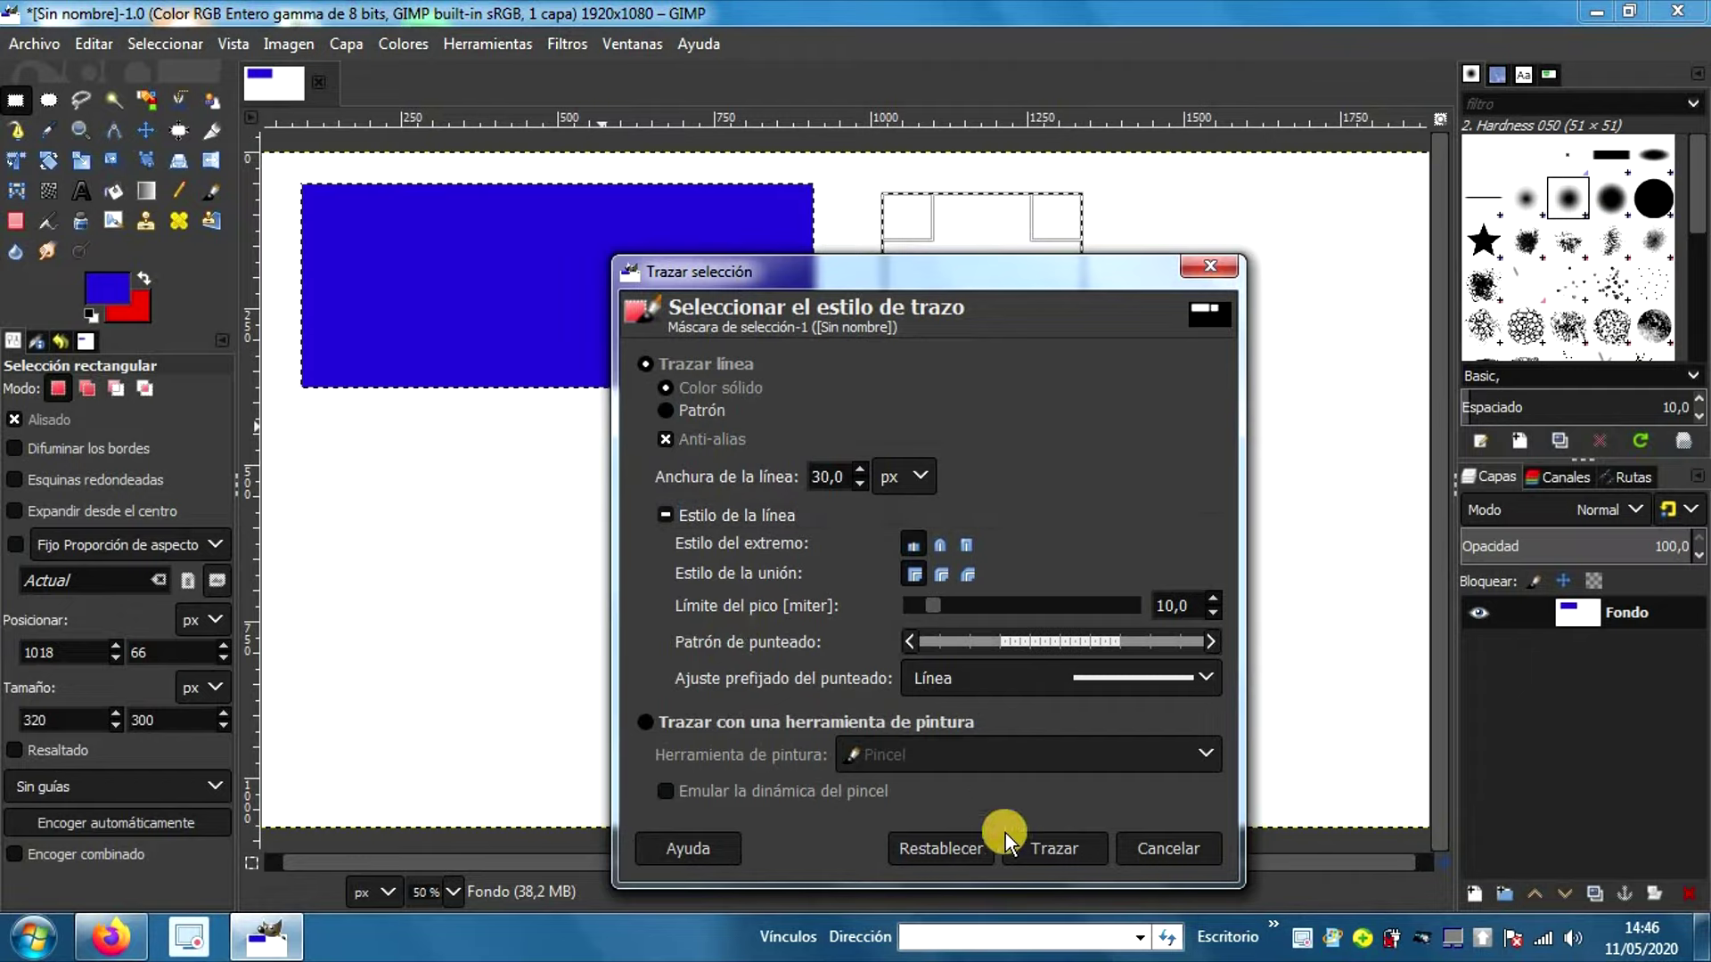
left_click(1052, 848)
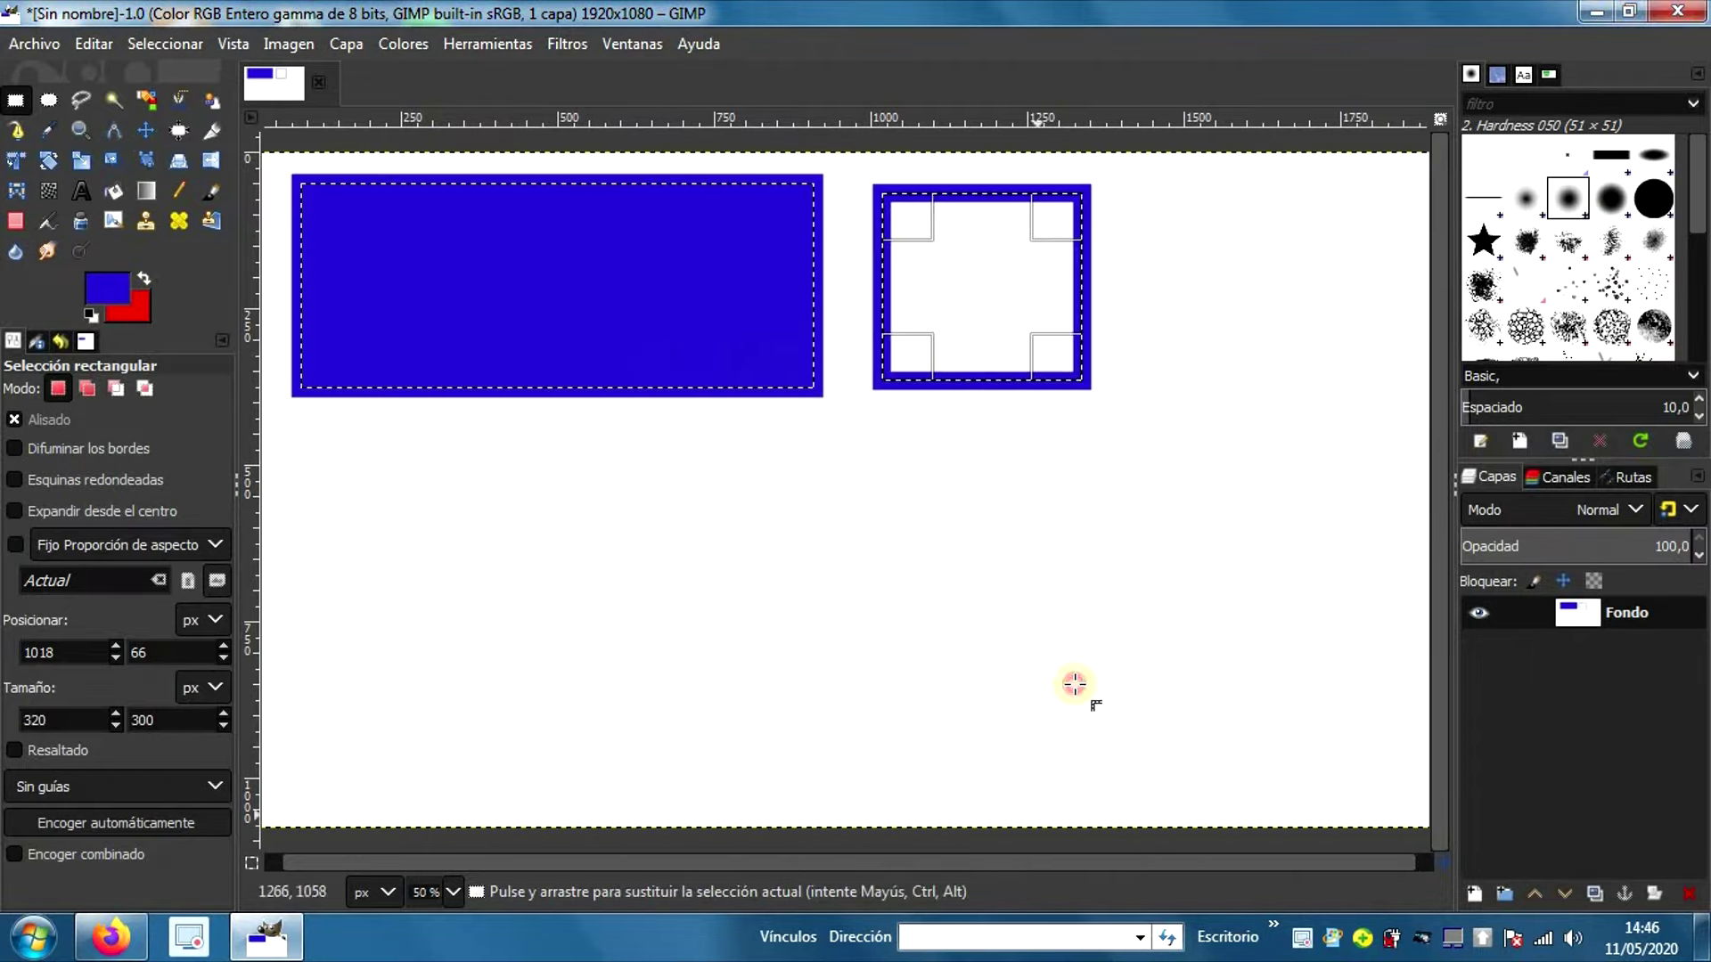
left_click(984, 636)
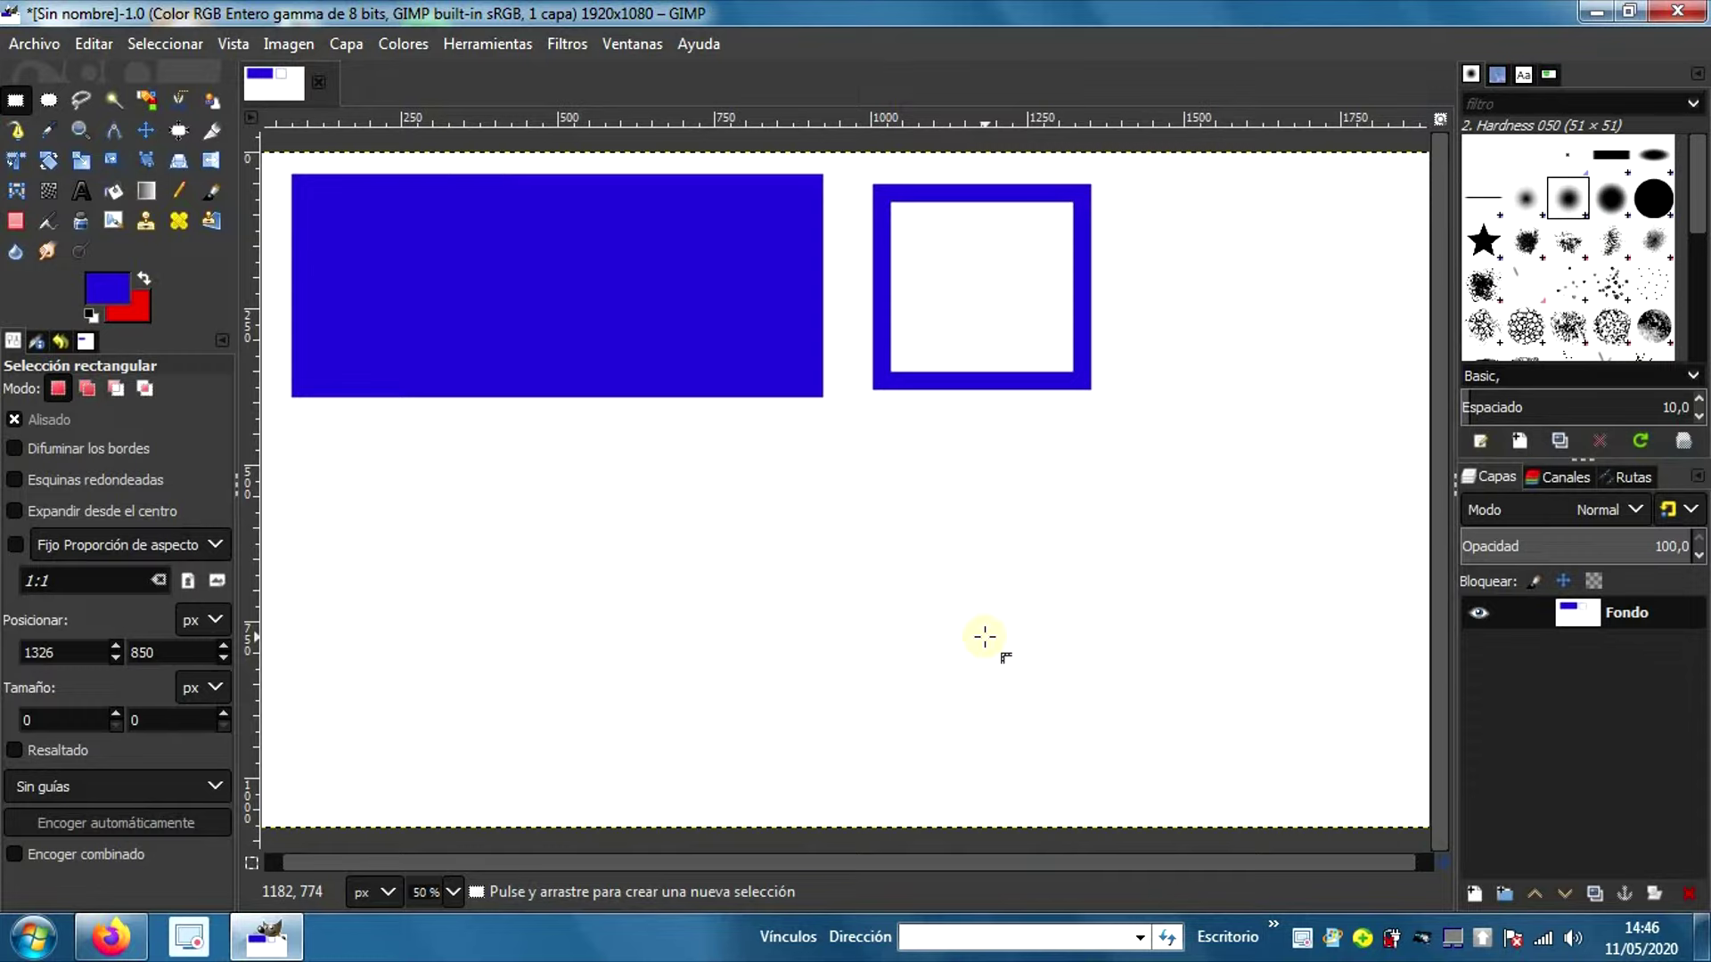
Step: Draw an 800×296 px ellipse selection at 118, 466 below the blue block
left_click(51, 102)
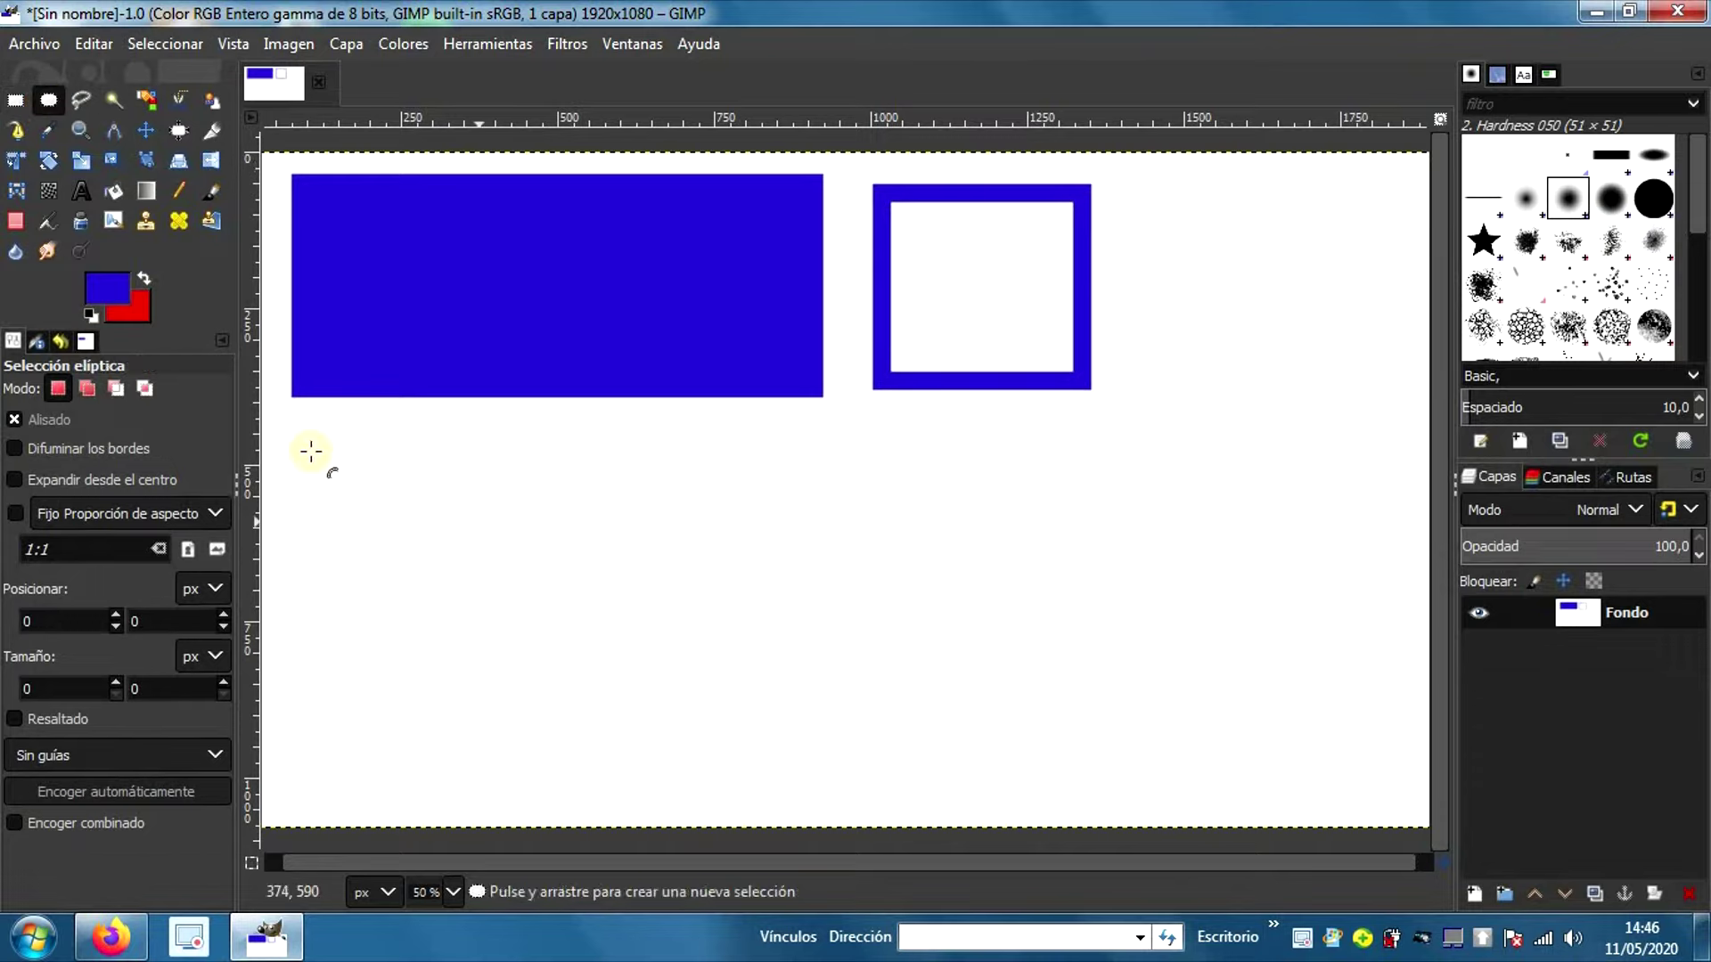
left_click_drag(318, 444, 819, 629)
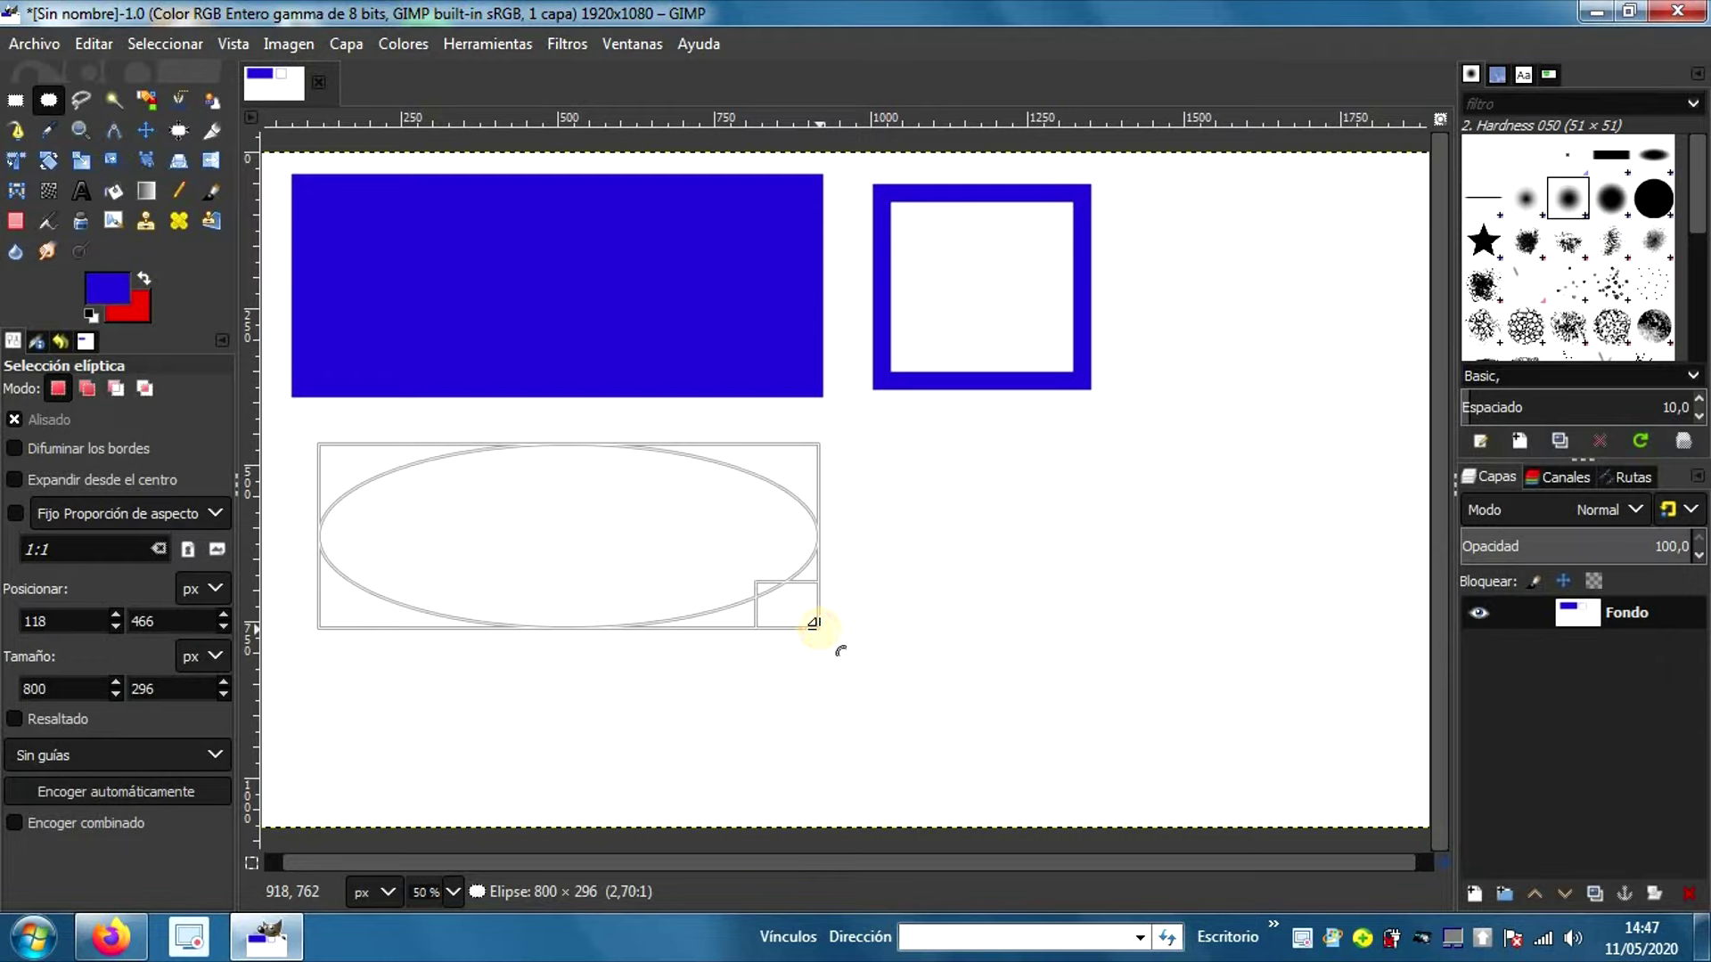
left_click_drag(819, 629, 818, 629)
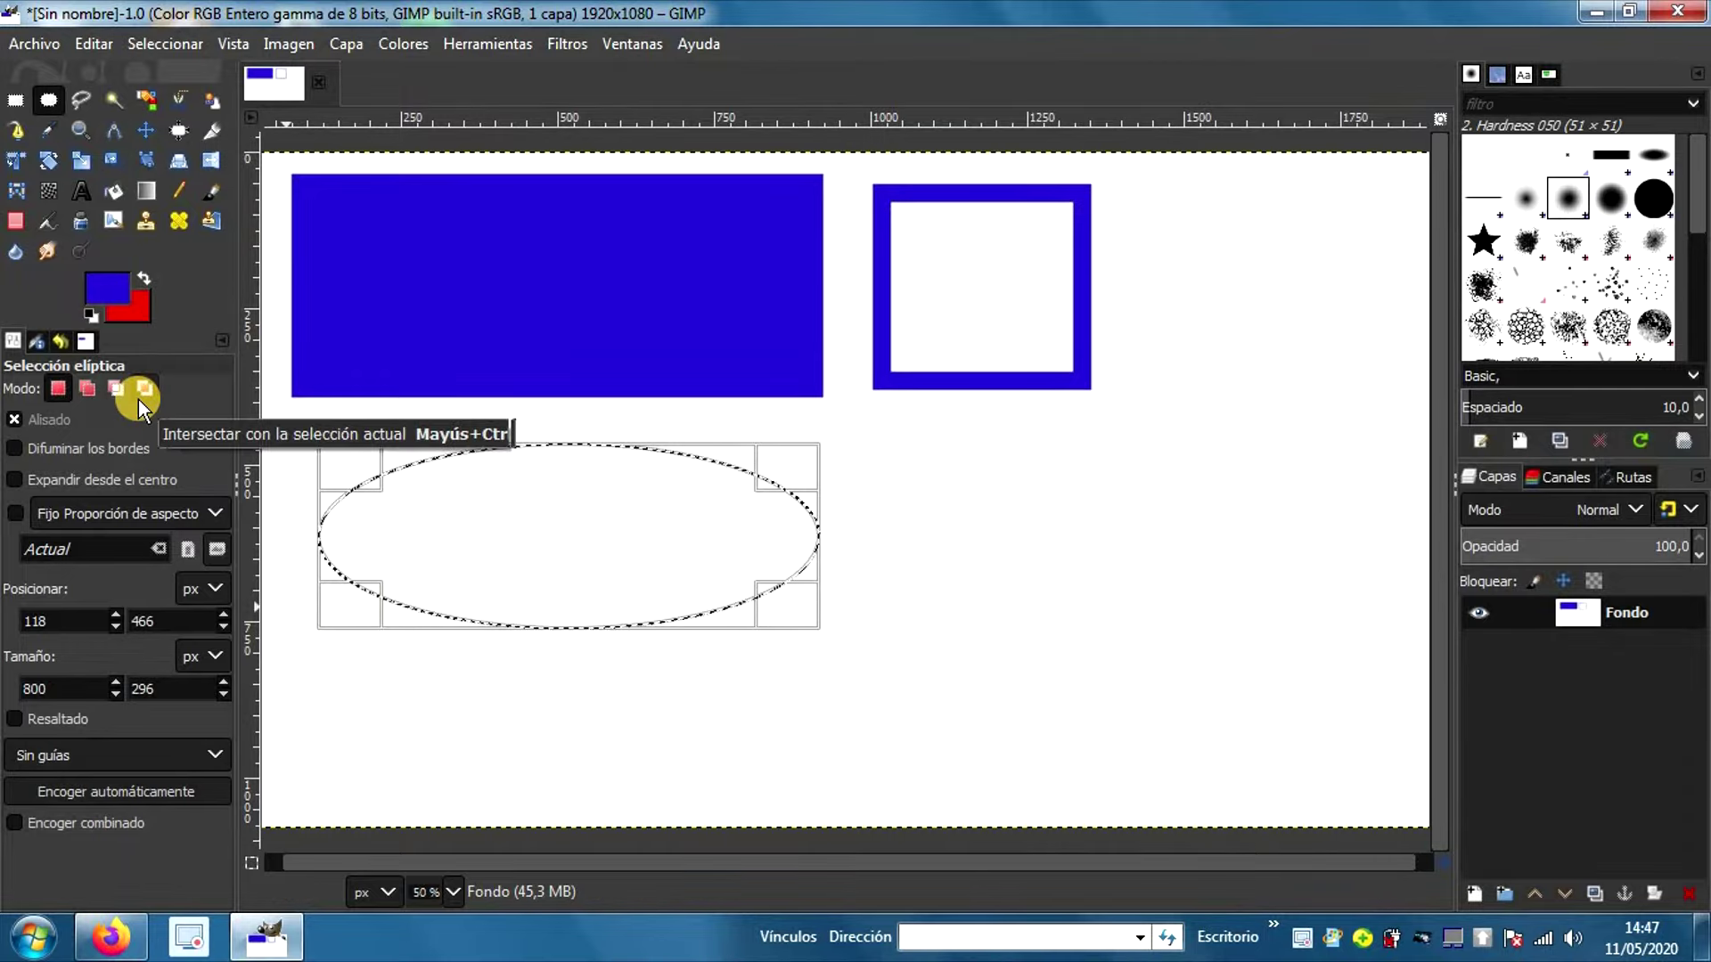
Step: Pick green 37bb37 in the foreground colour chooser and confirm it
left_click(116, 283)
left_click(374, 283)
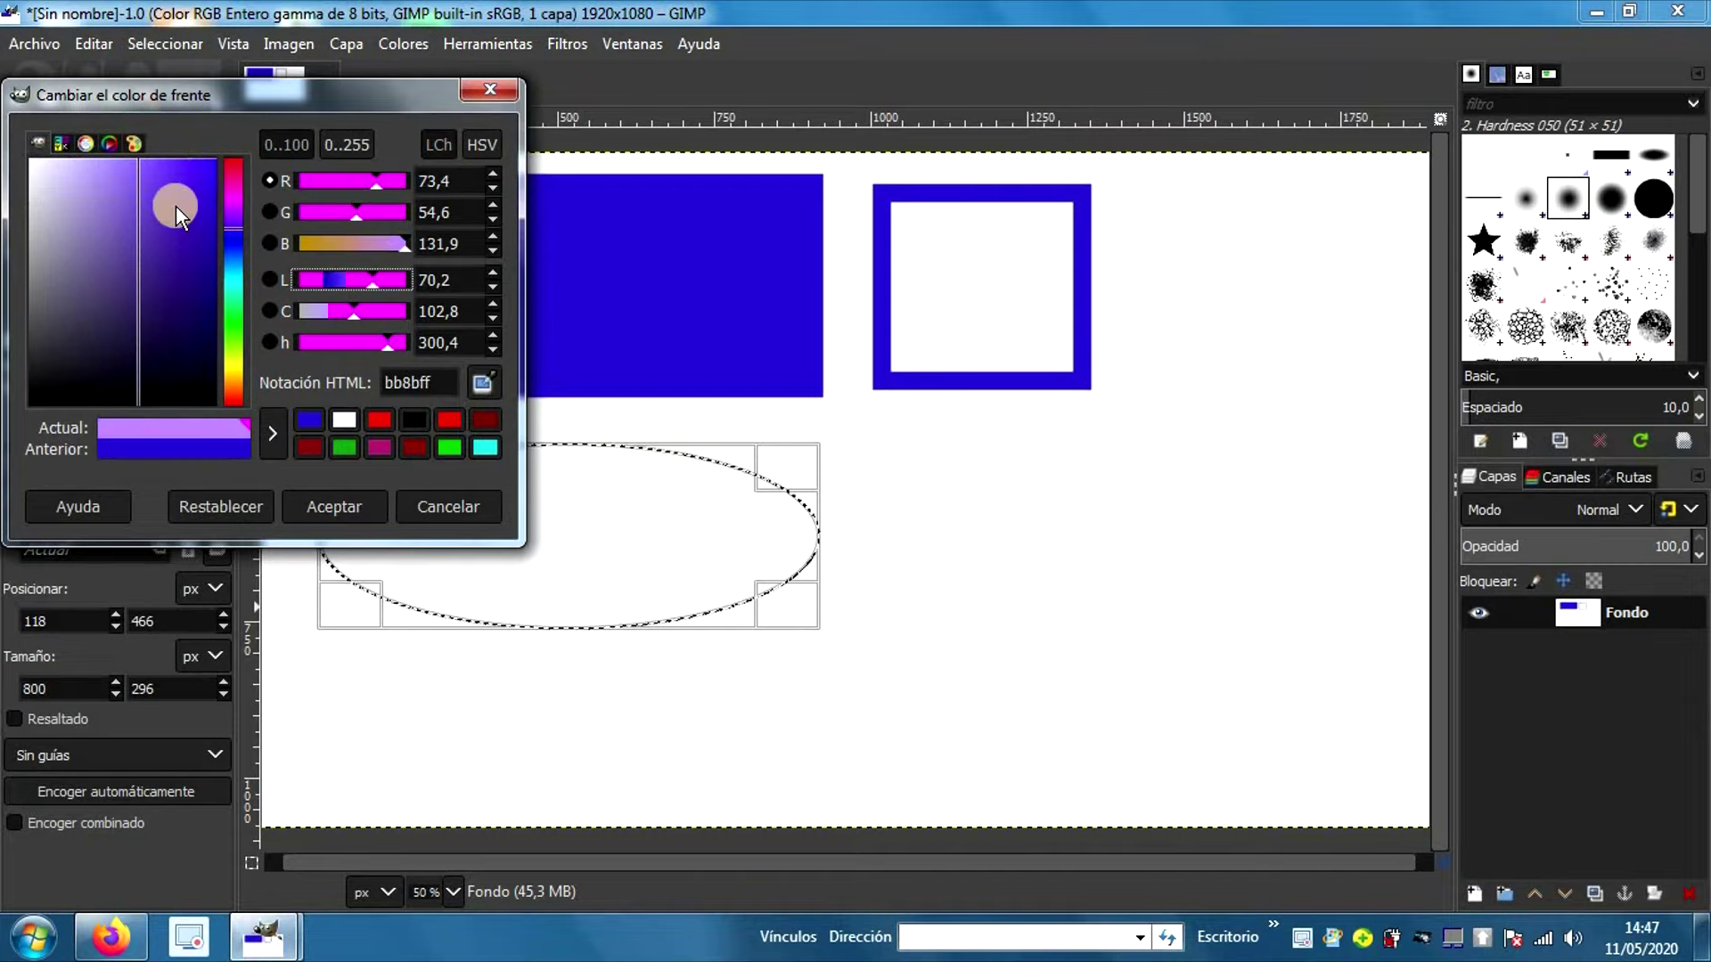
left_click(114, 277)
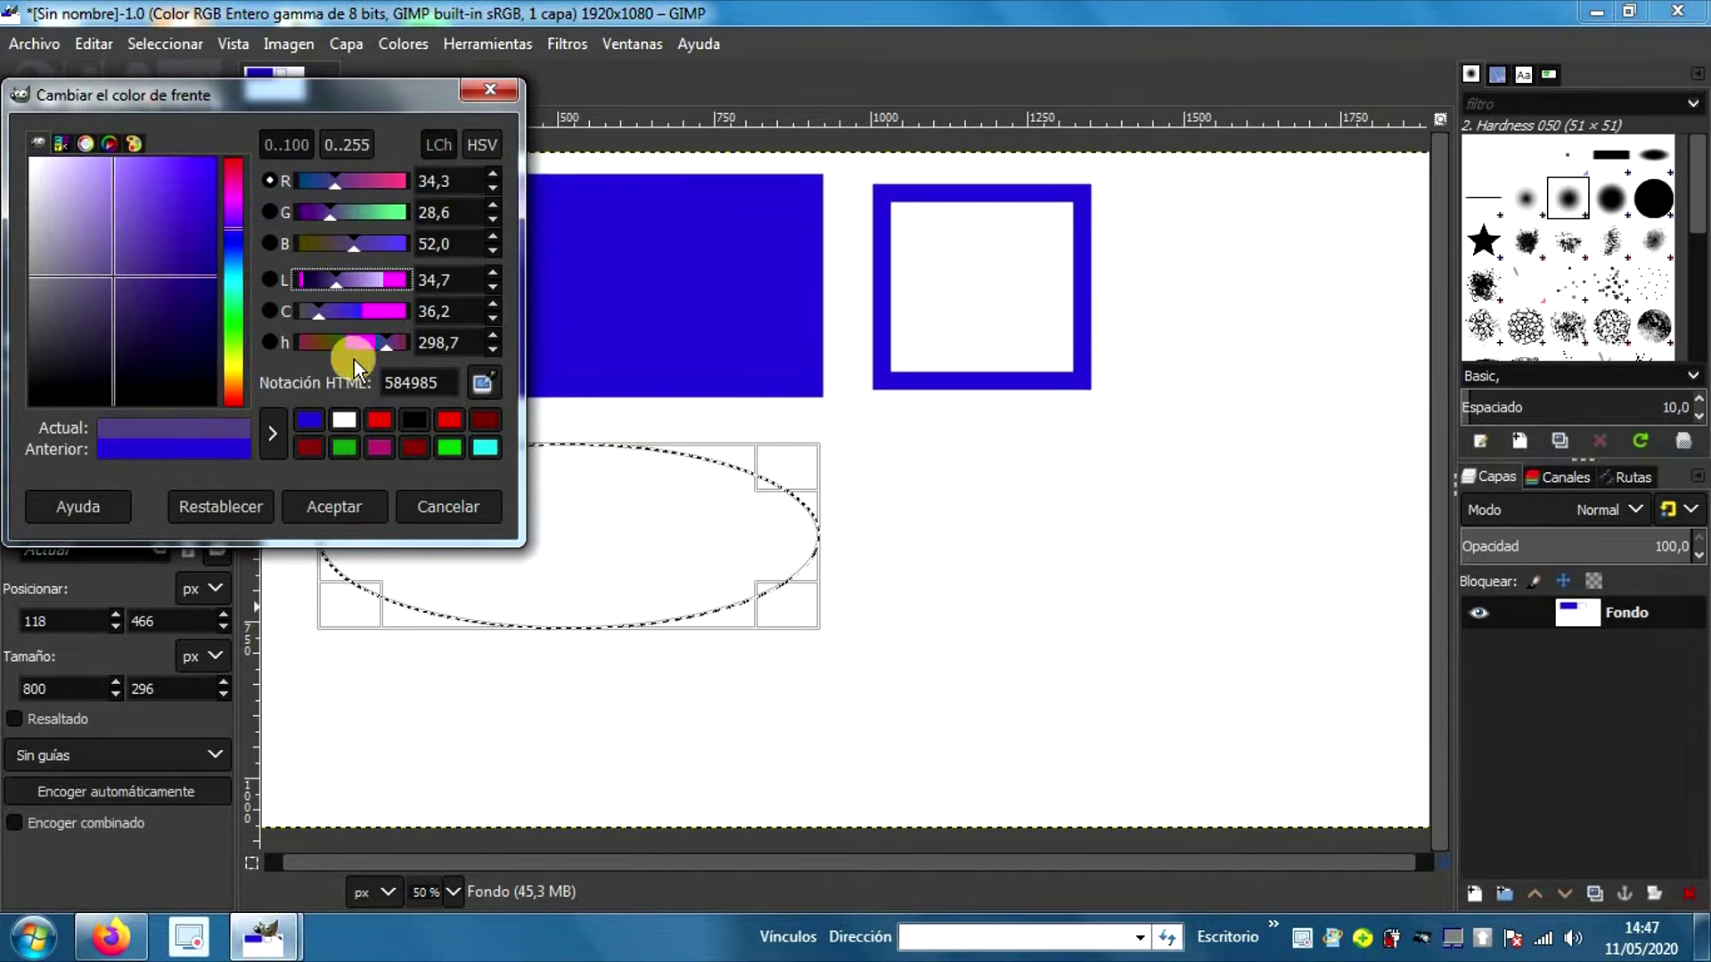
left_click(450, 448)
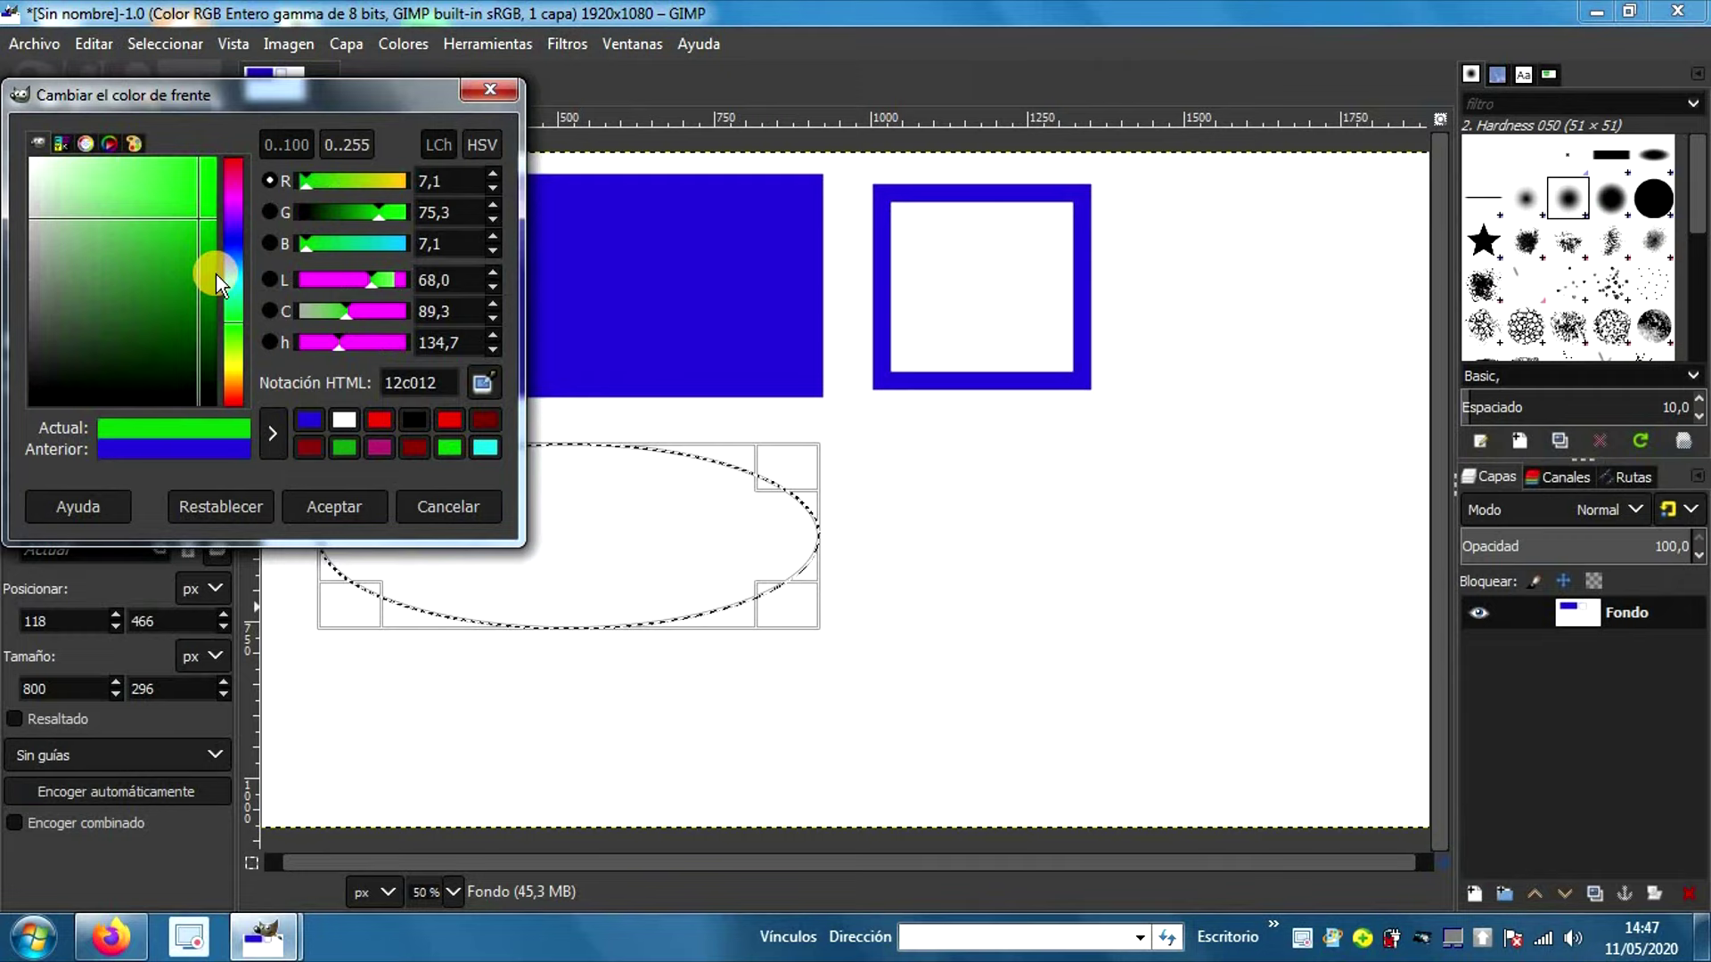
left_click(162, 225)
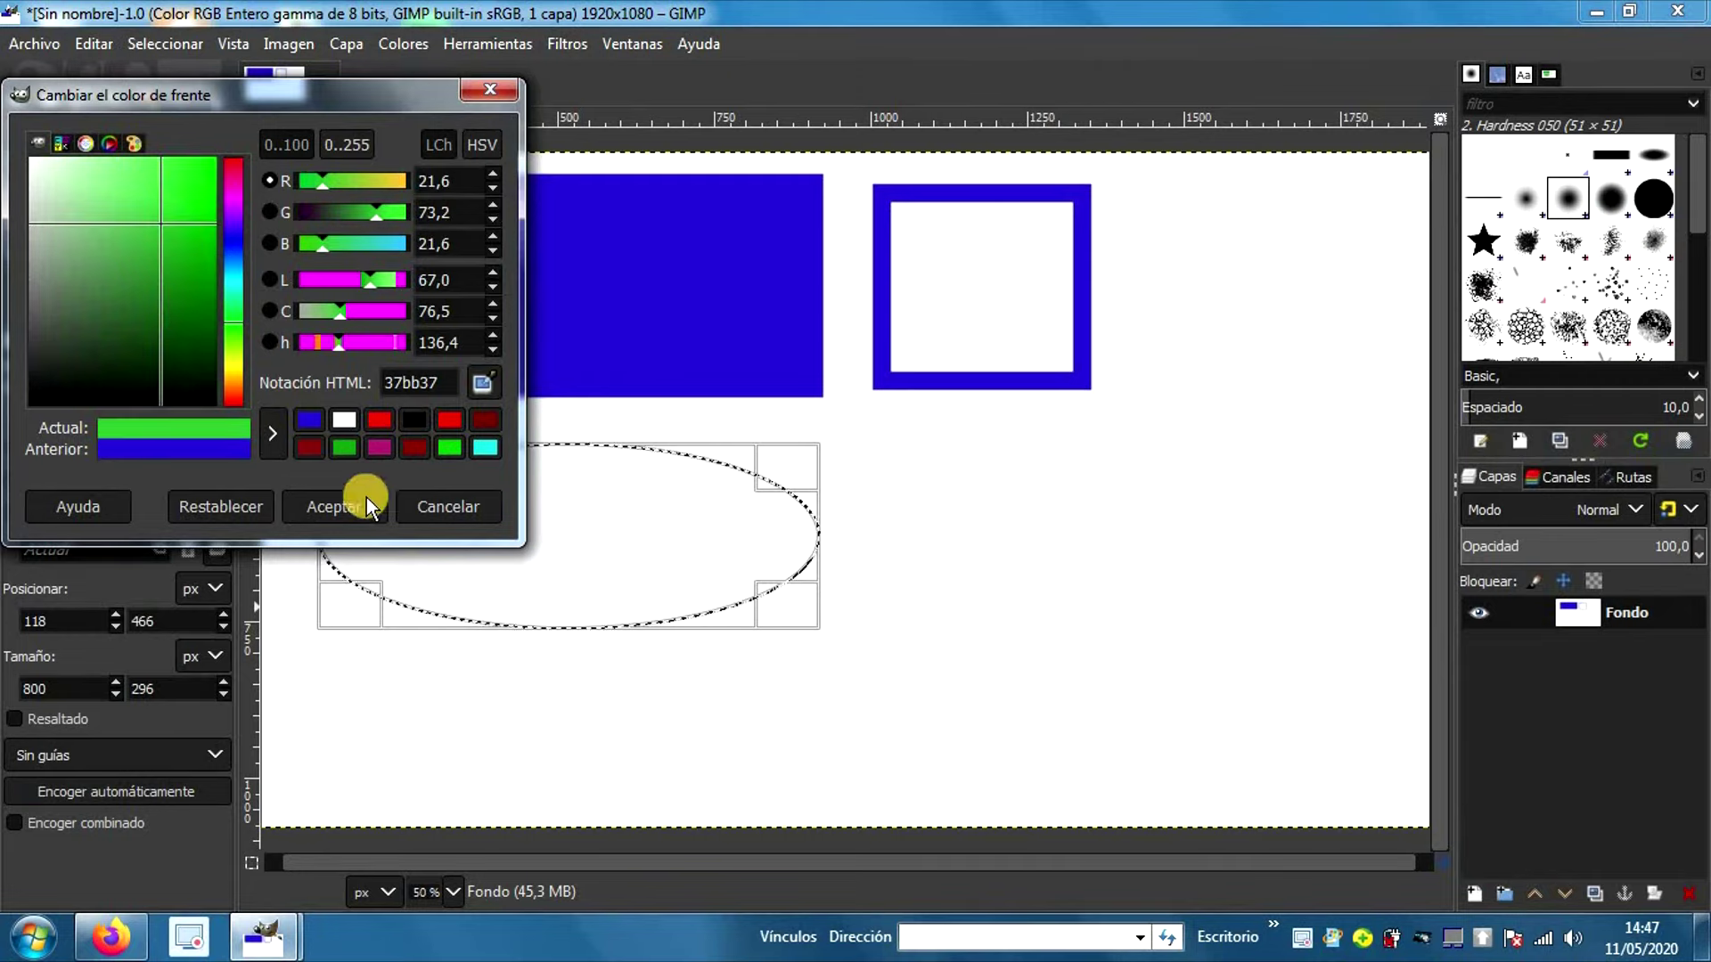
left_click(336, 501)
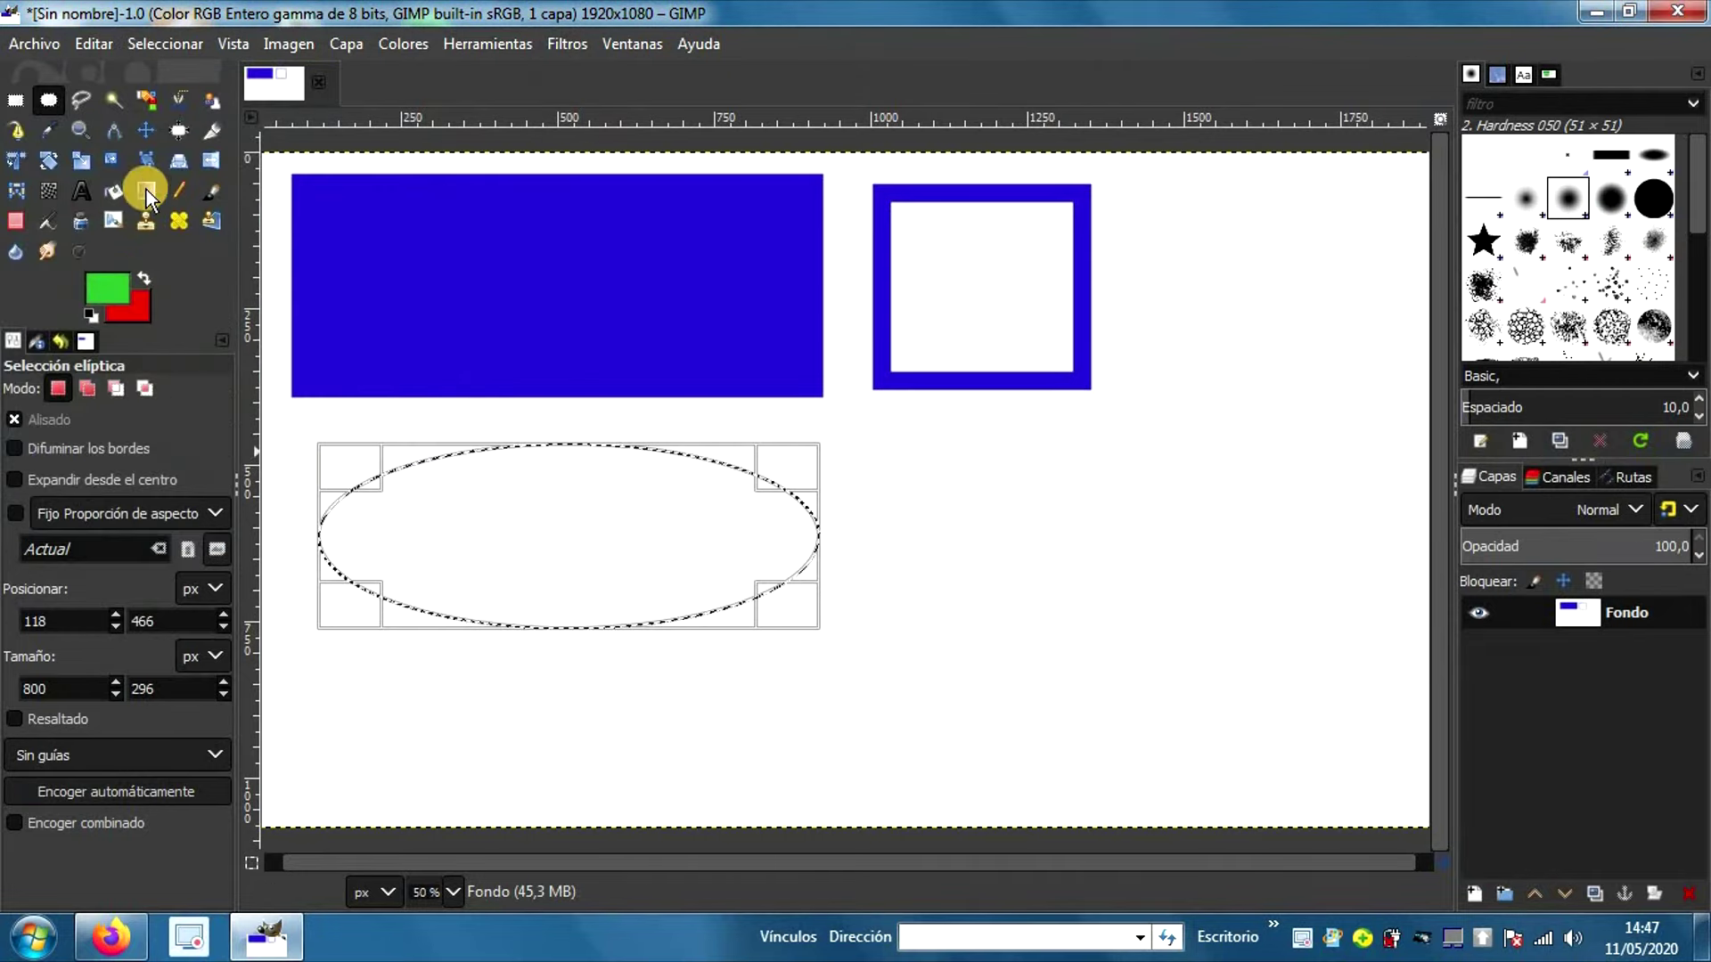
Step: Bucket-fill the 800×296 px ellipse with solid green, then return to Ellipse Select
left_click(123, 196)
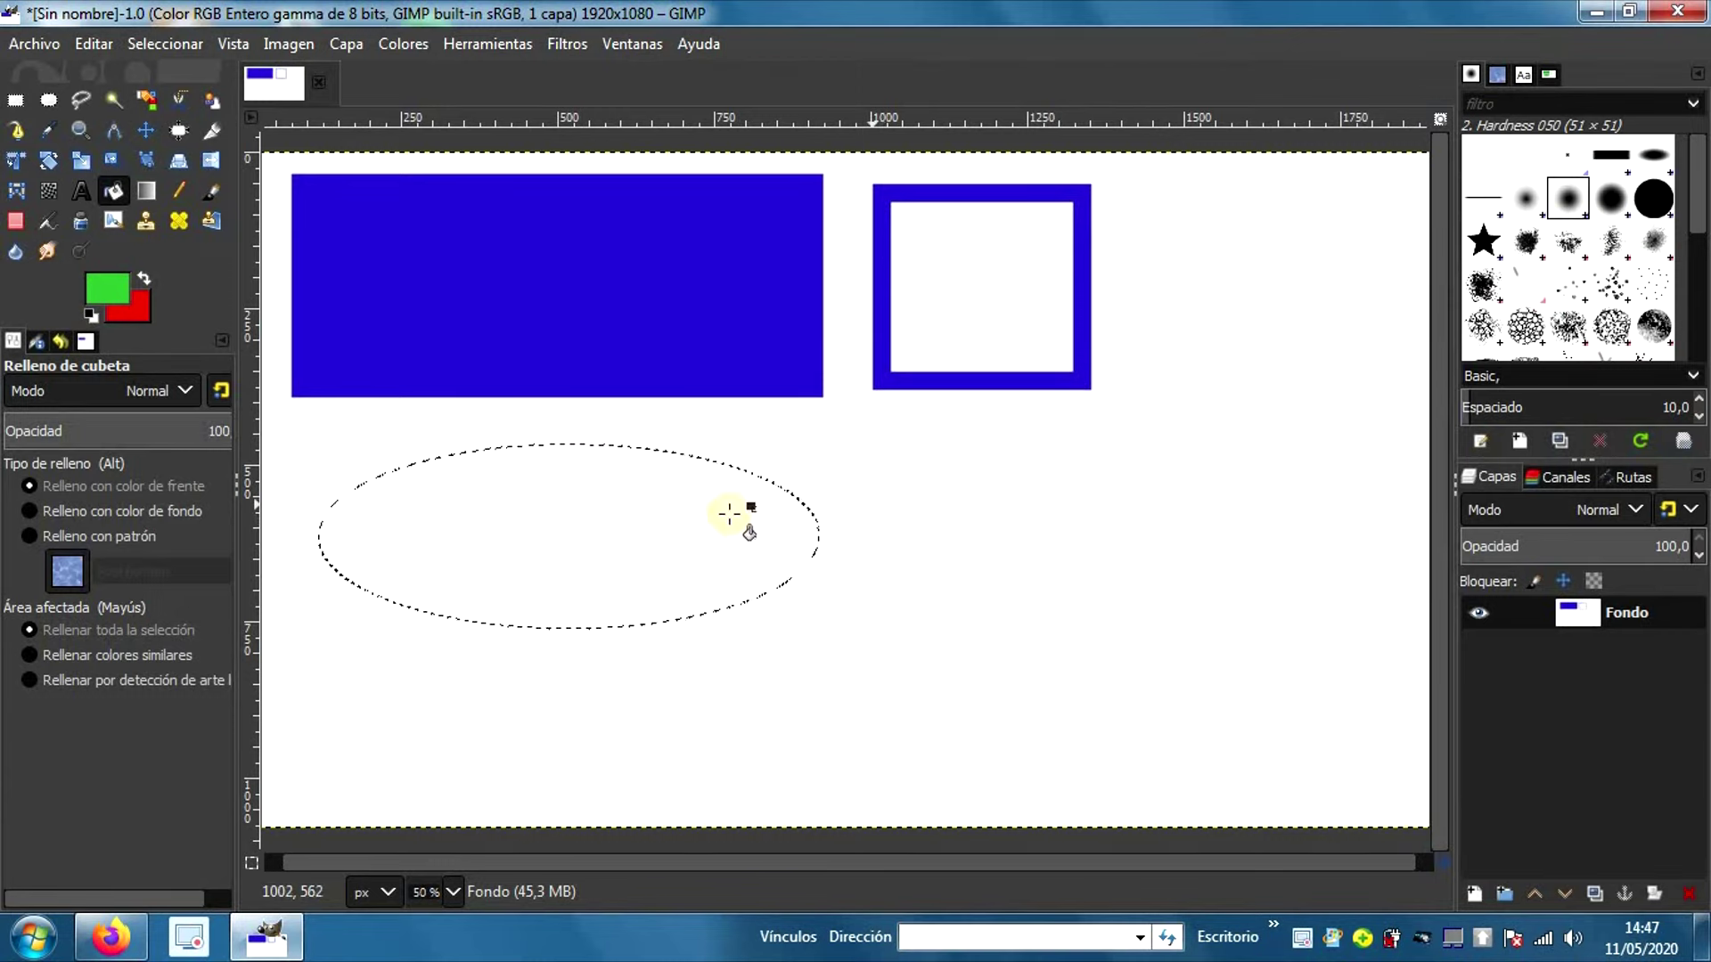
left_click(556, 506)
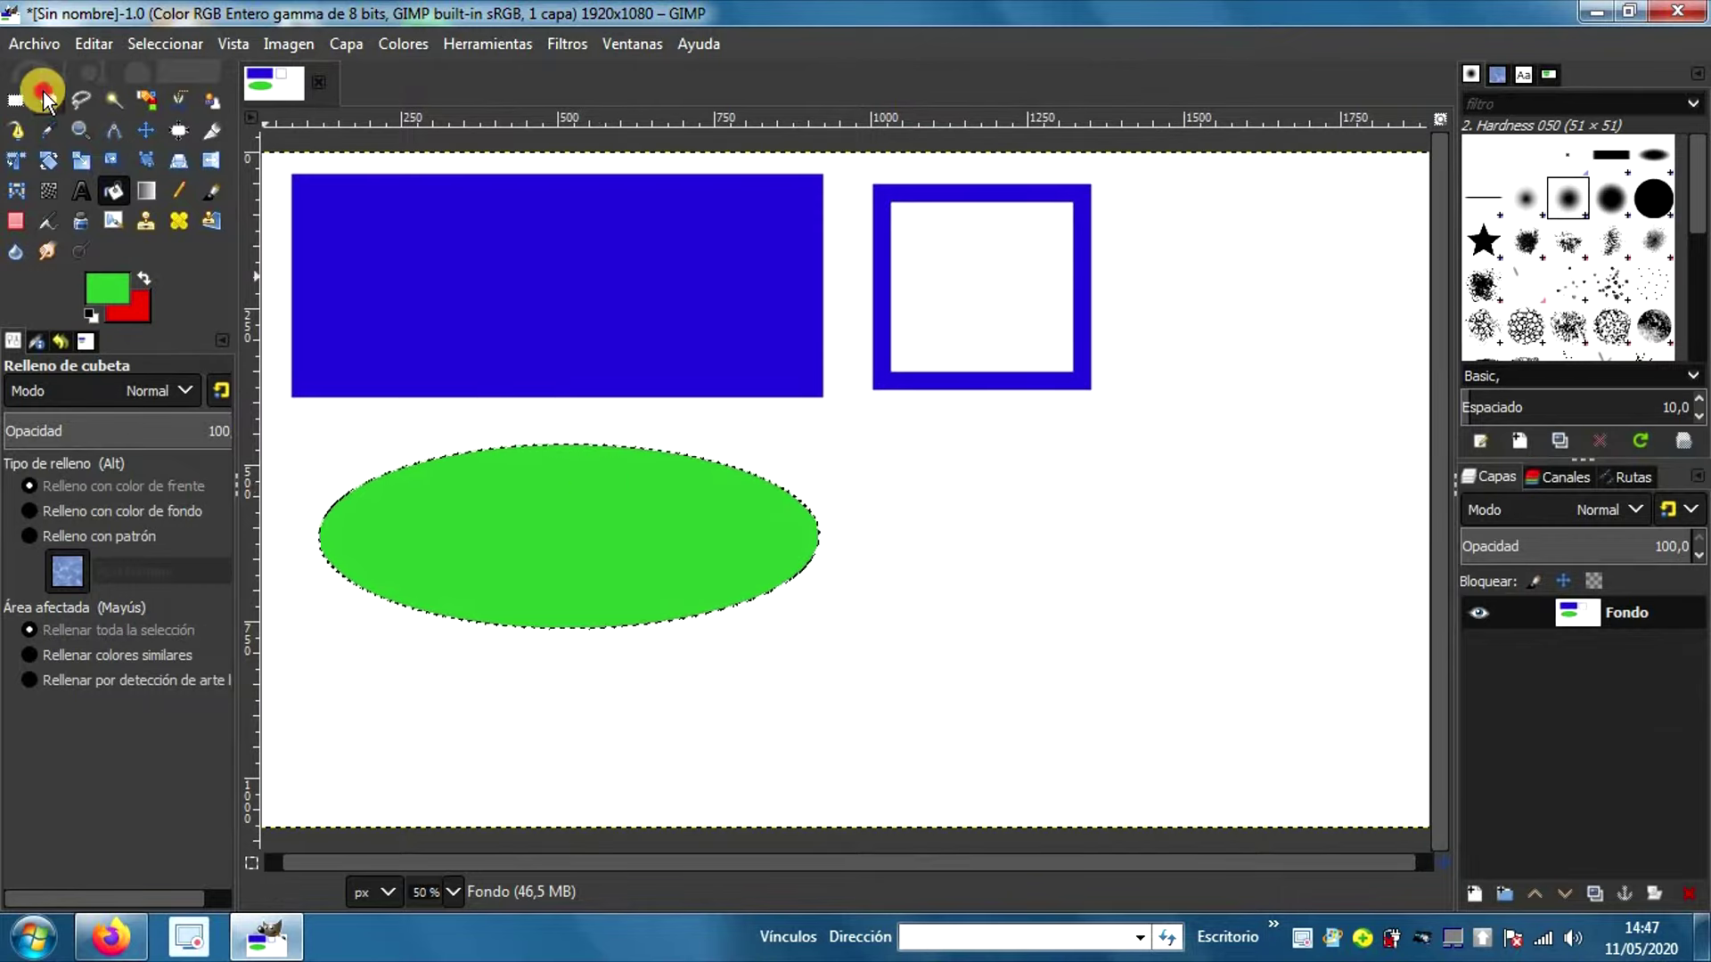
key("e")
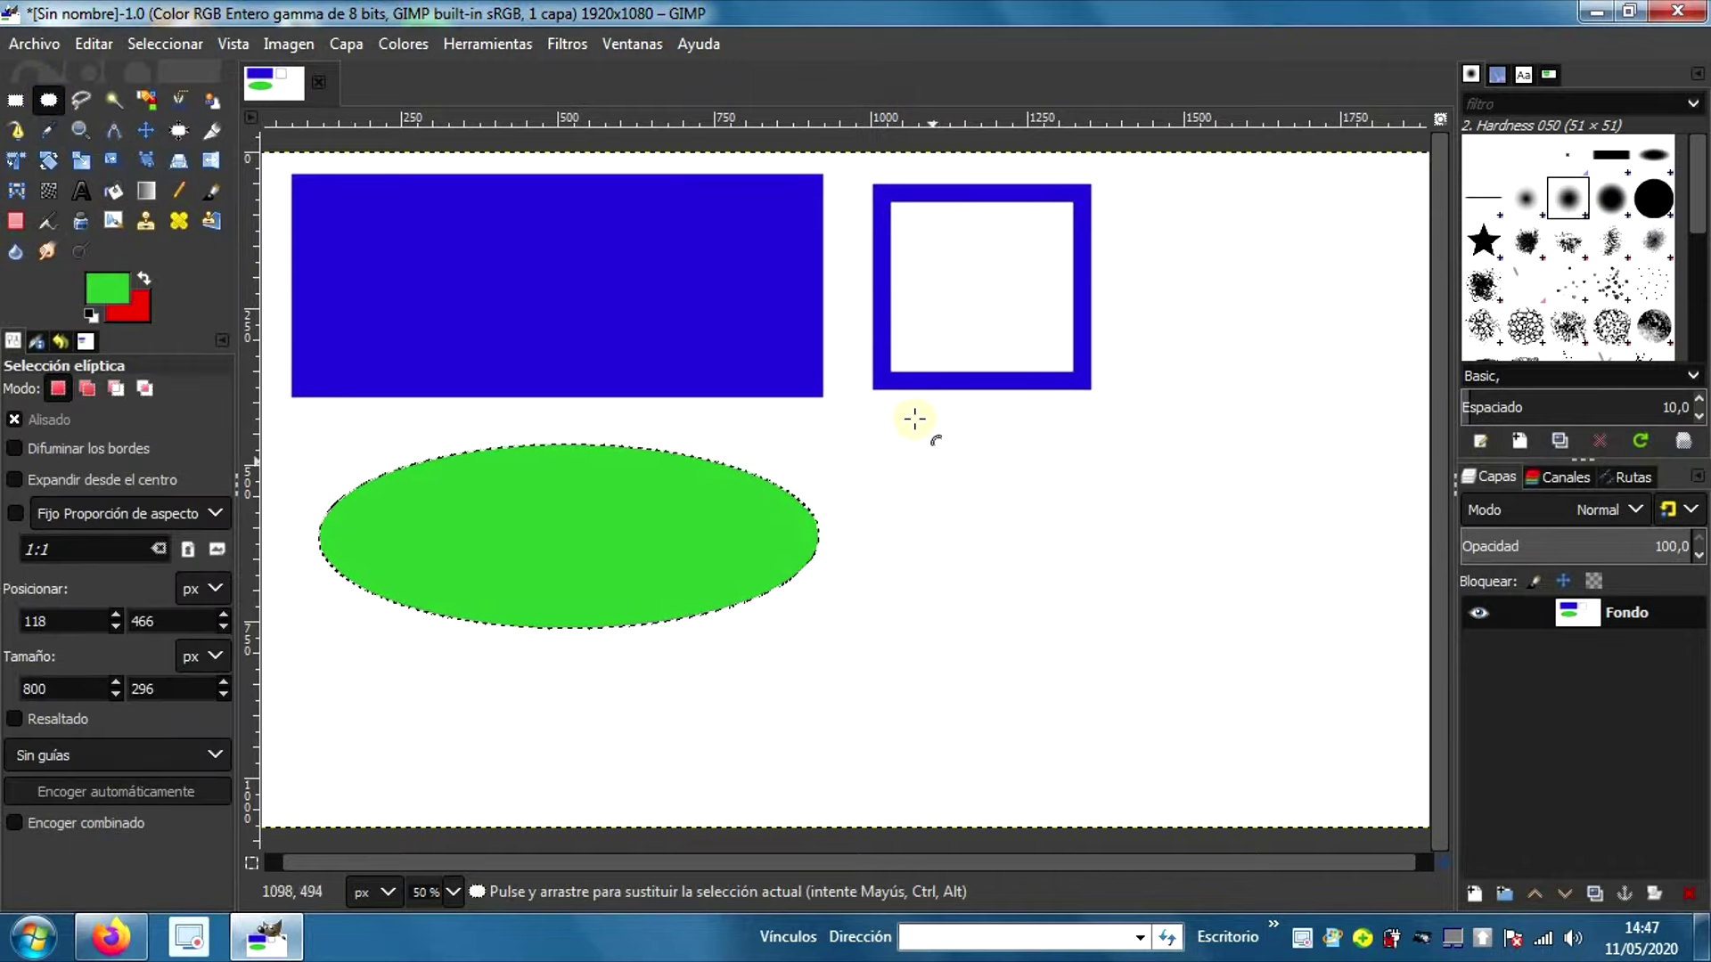
Step: Add a 324×288 px ellipse right of the green one and stroke both with 30 px dense green dots
left_click_drag(1003, 450, 1202, 626)
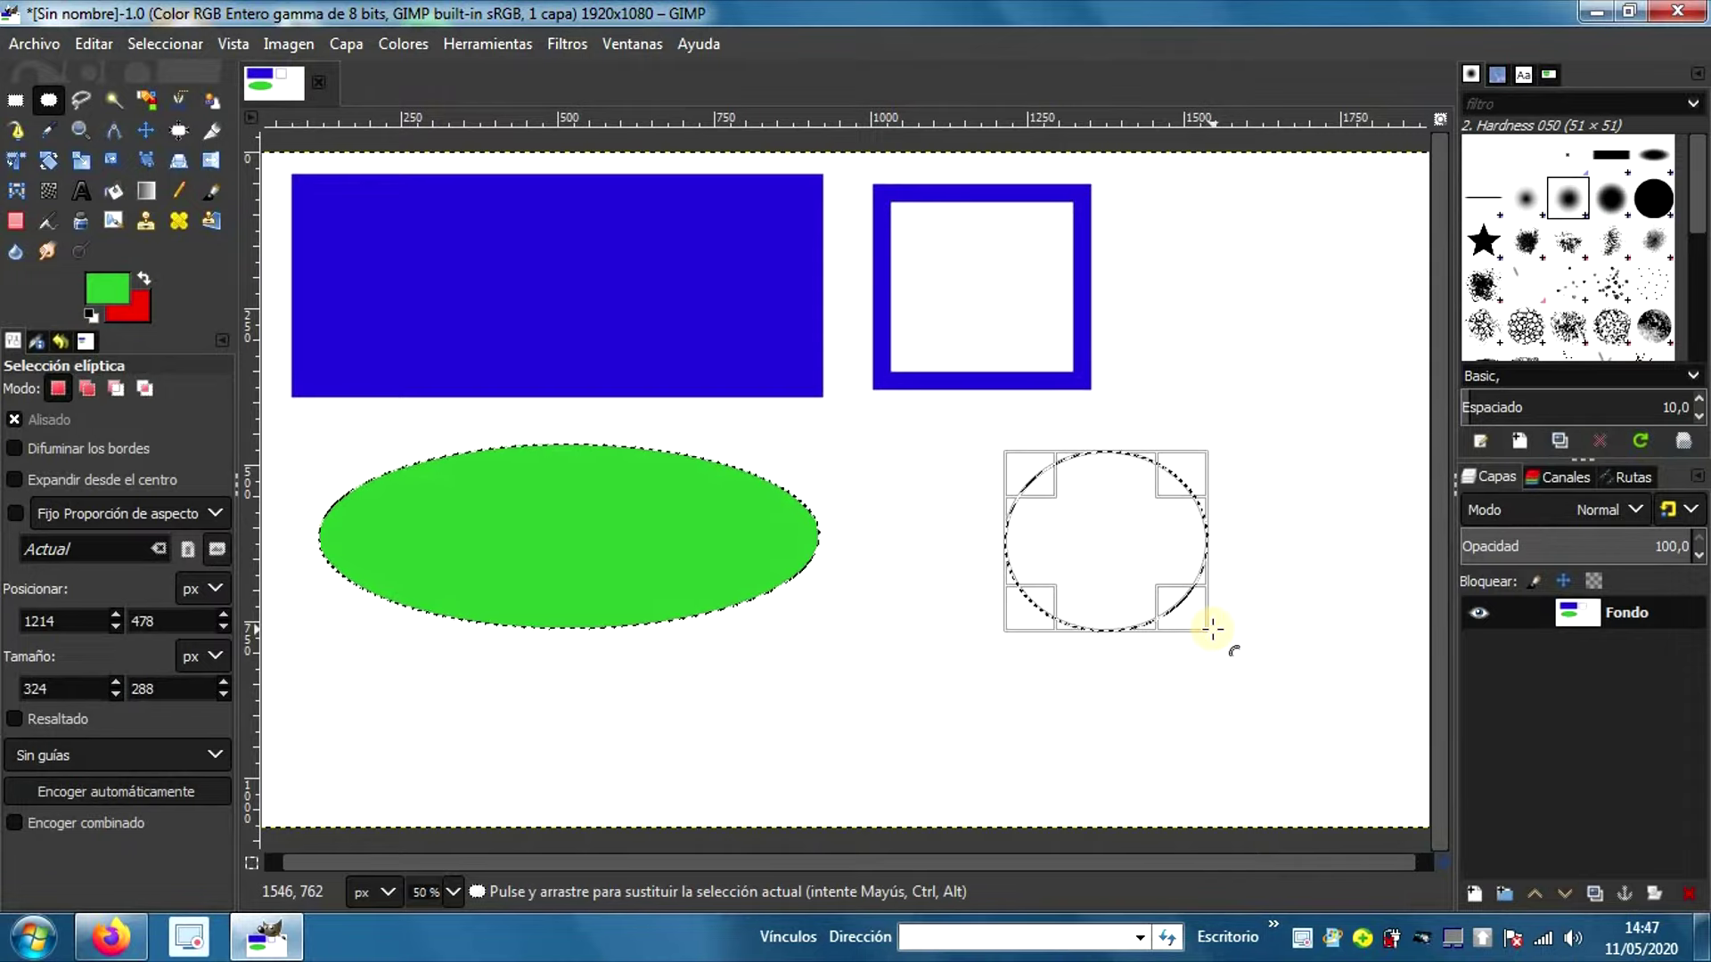
left_click(95, 37)
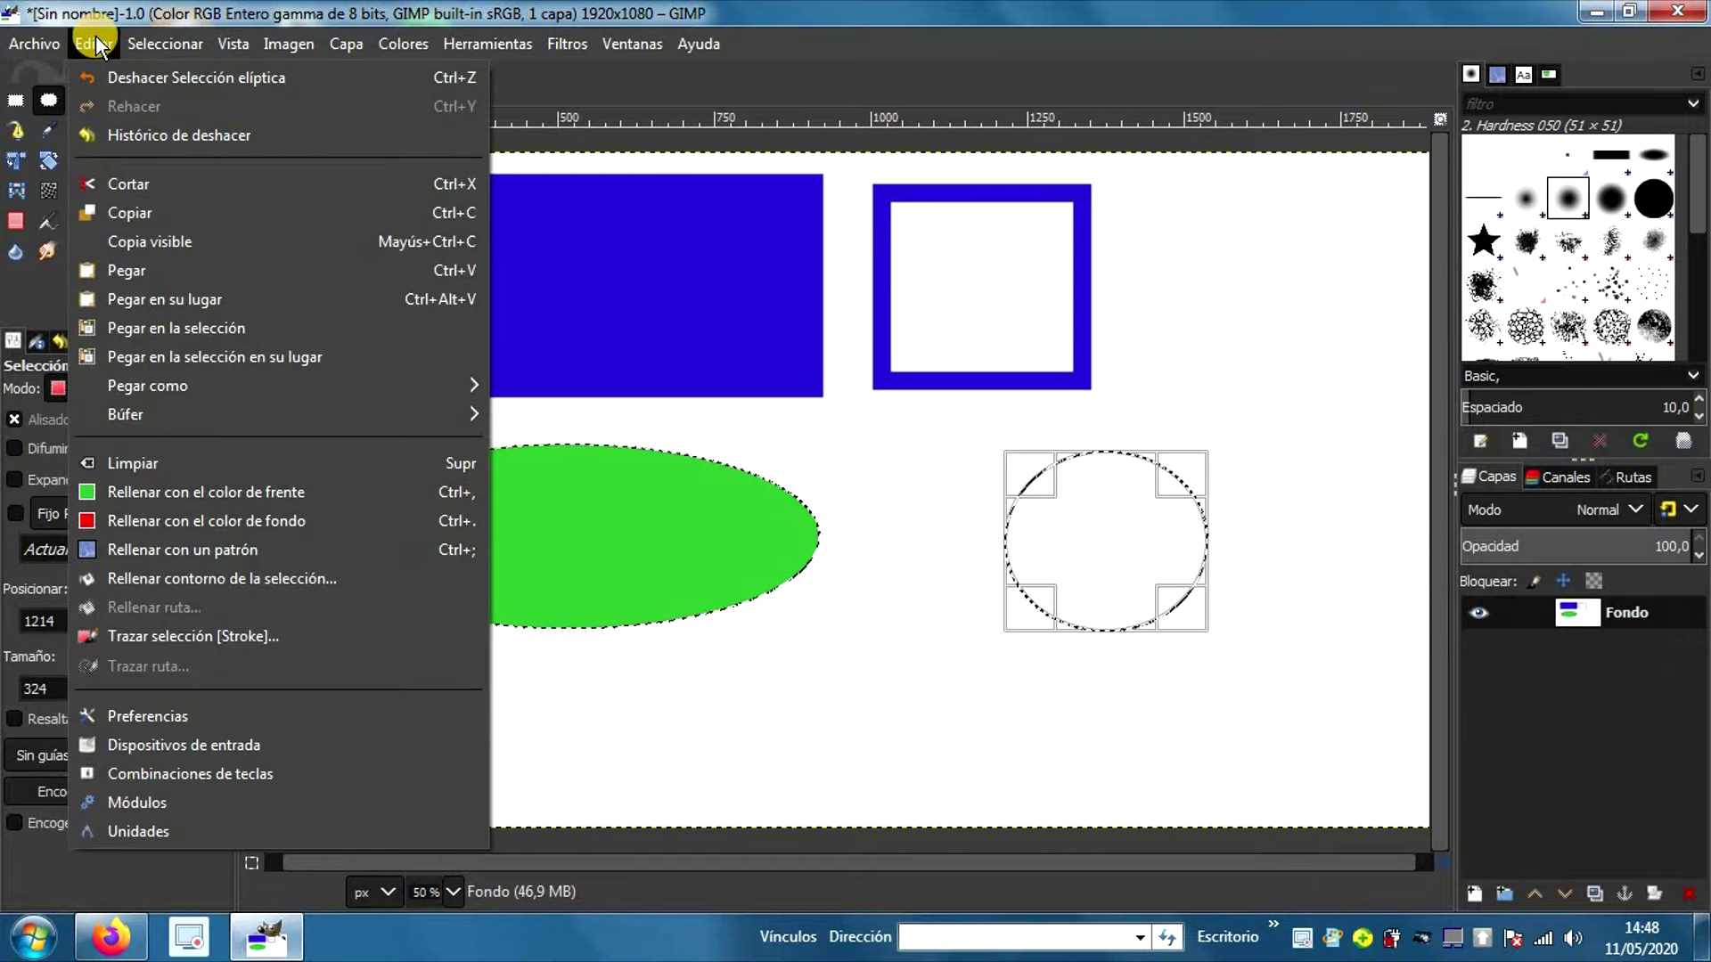
left_click(294, 636)
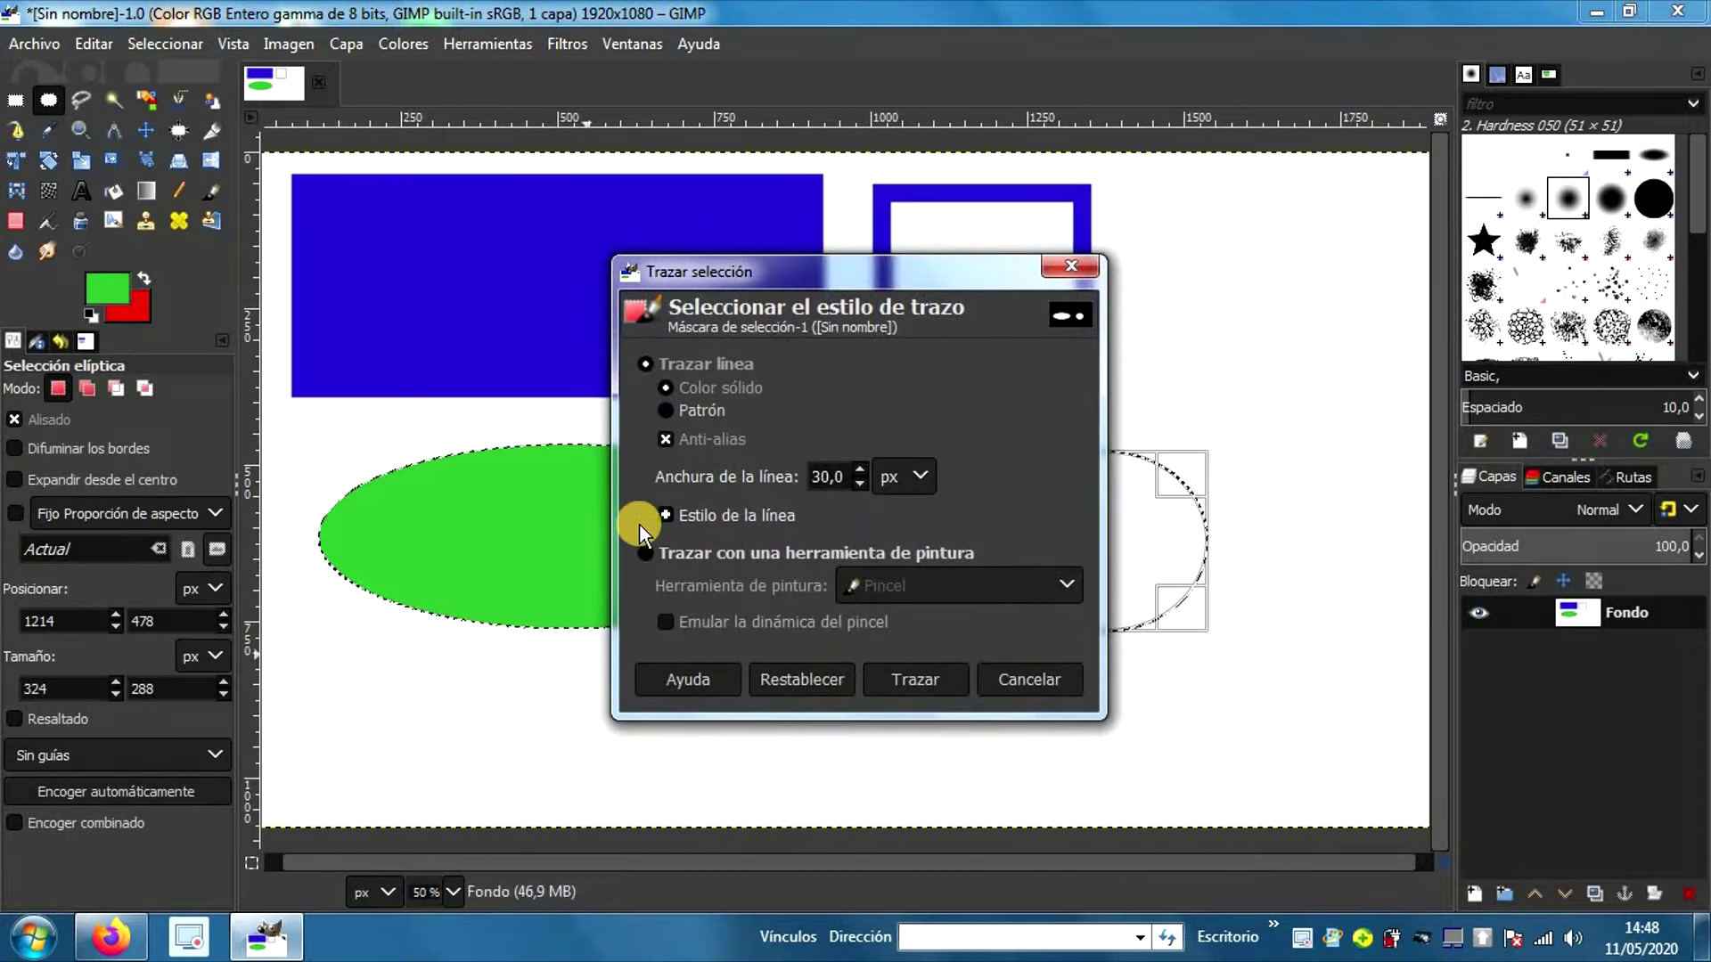
left_click(665, 515)
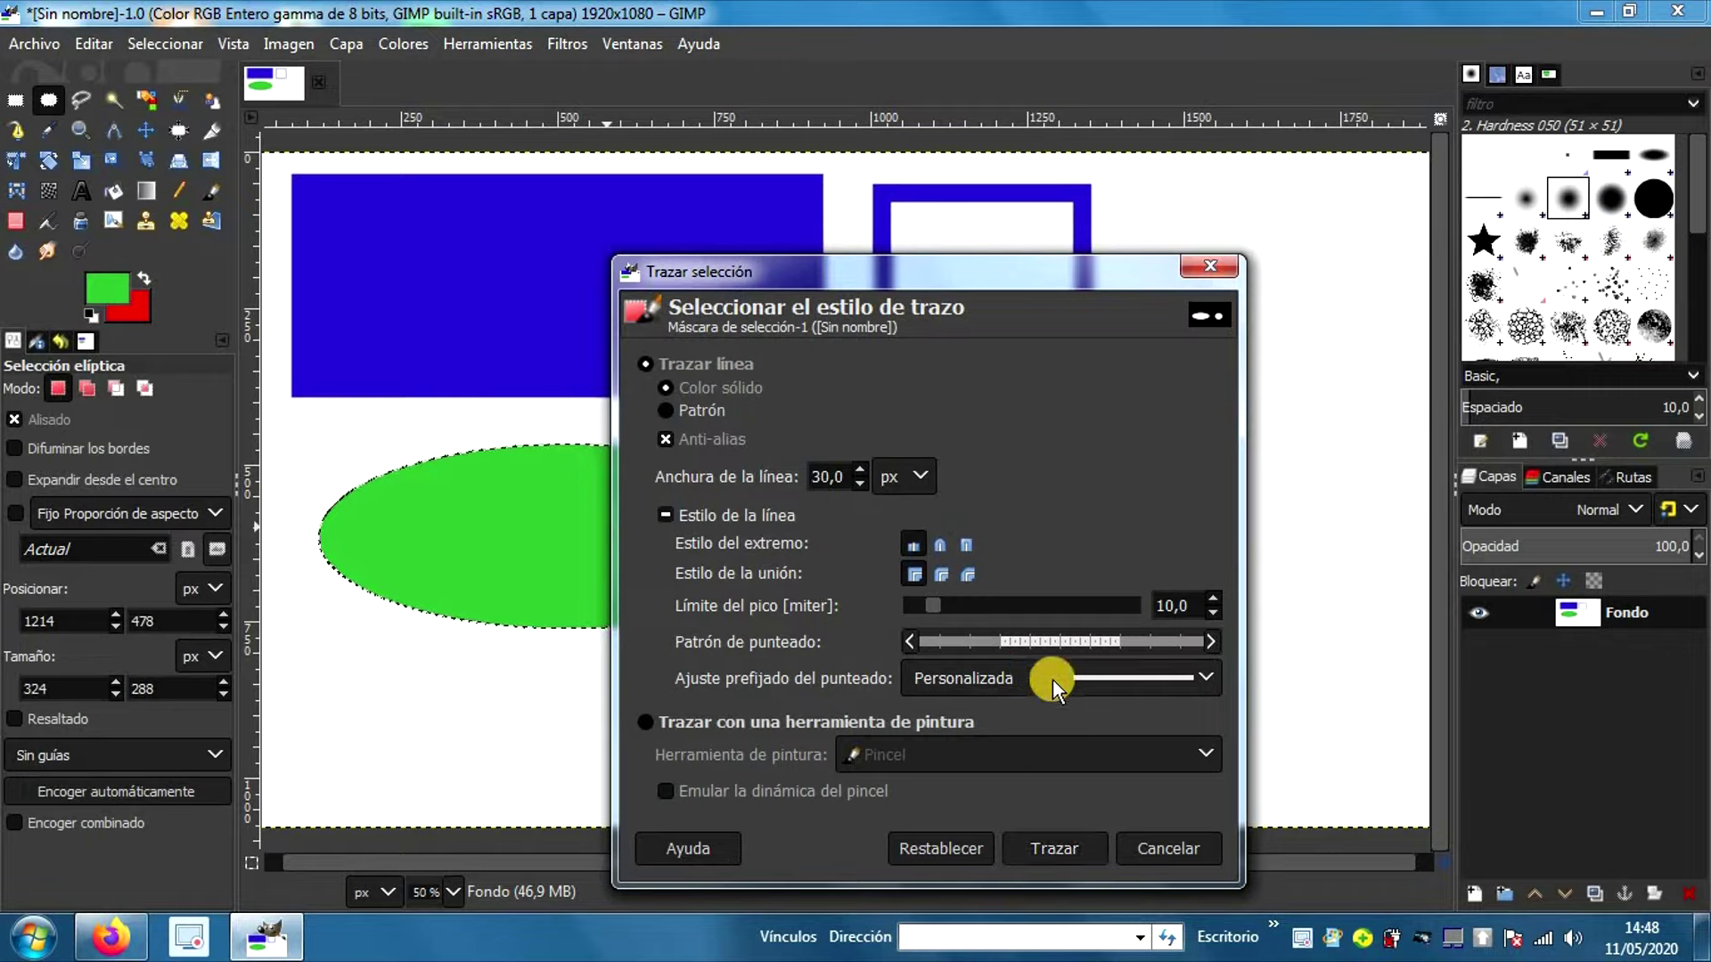
left_click(1131, 674)
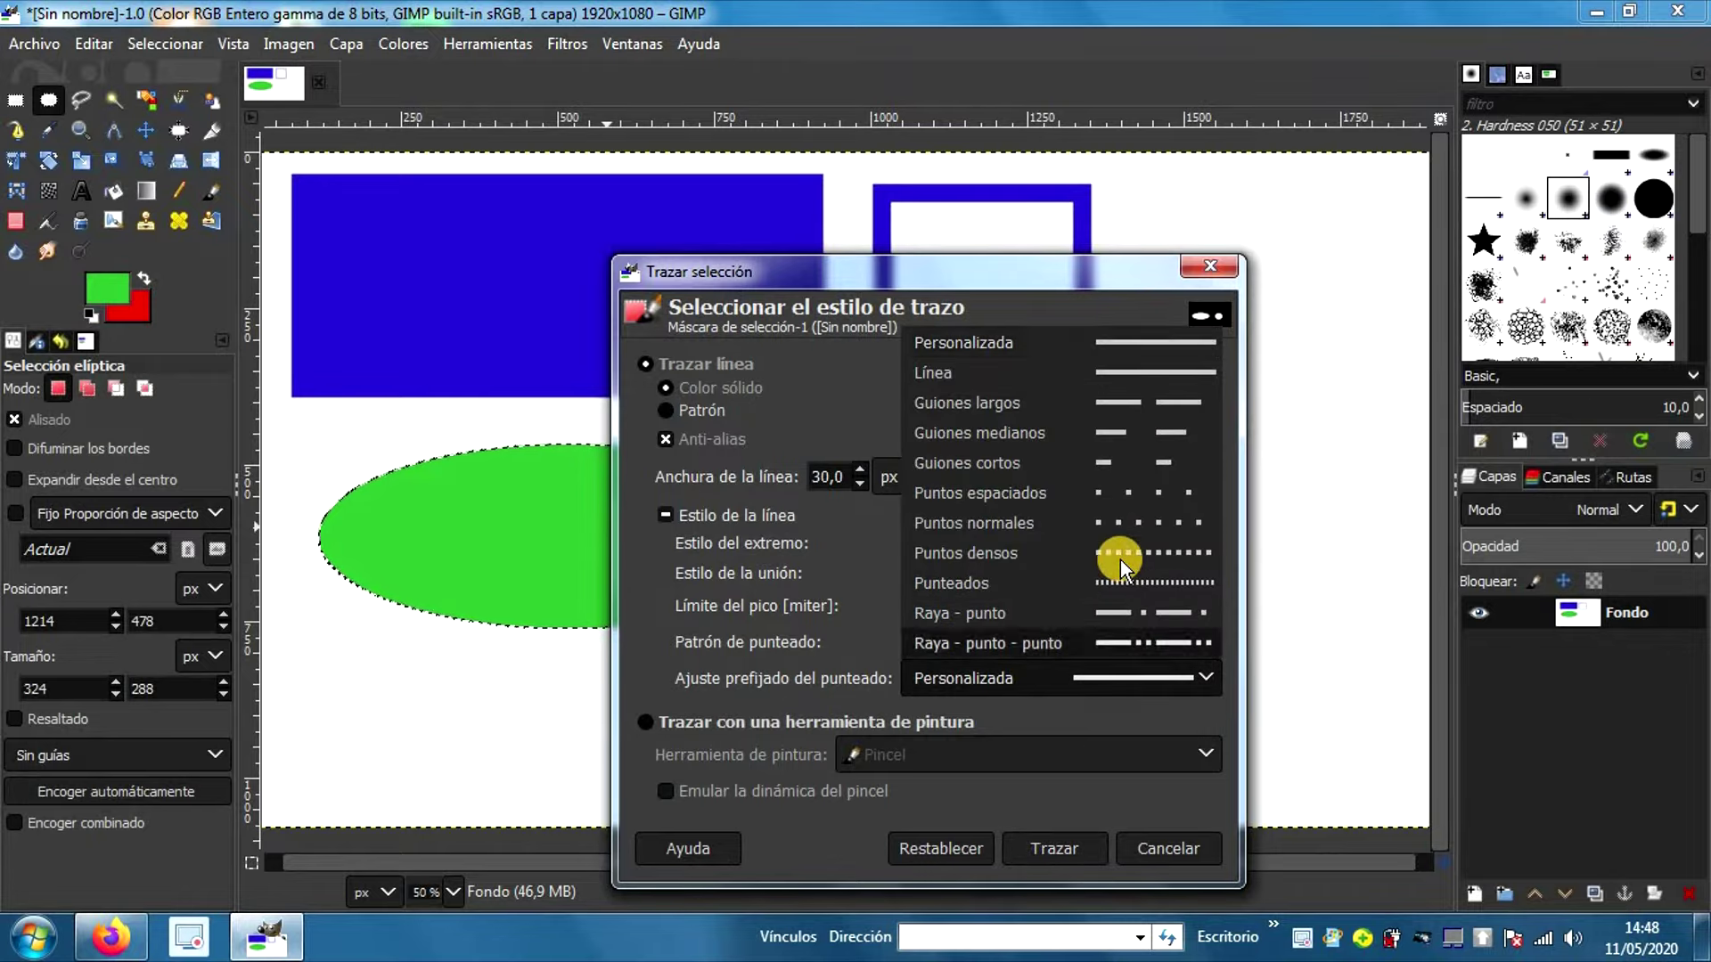
left_click(1120, 559)
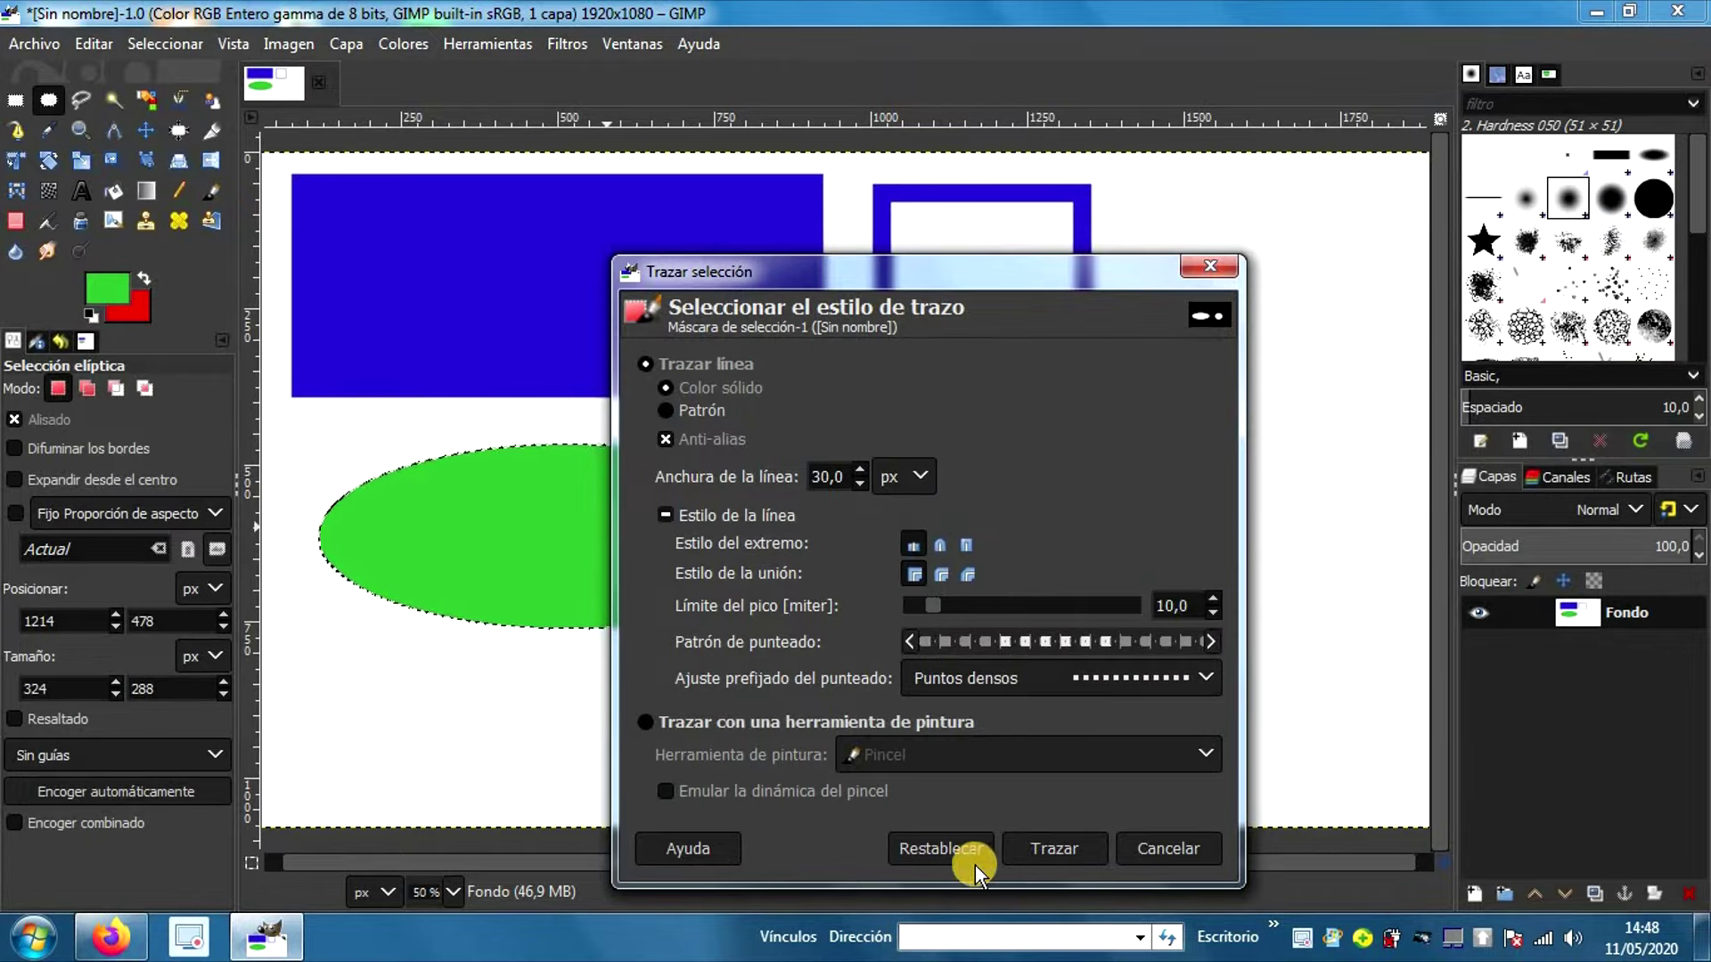
left_click(1051, 850)
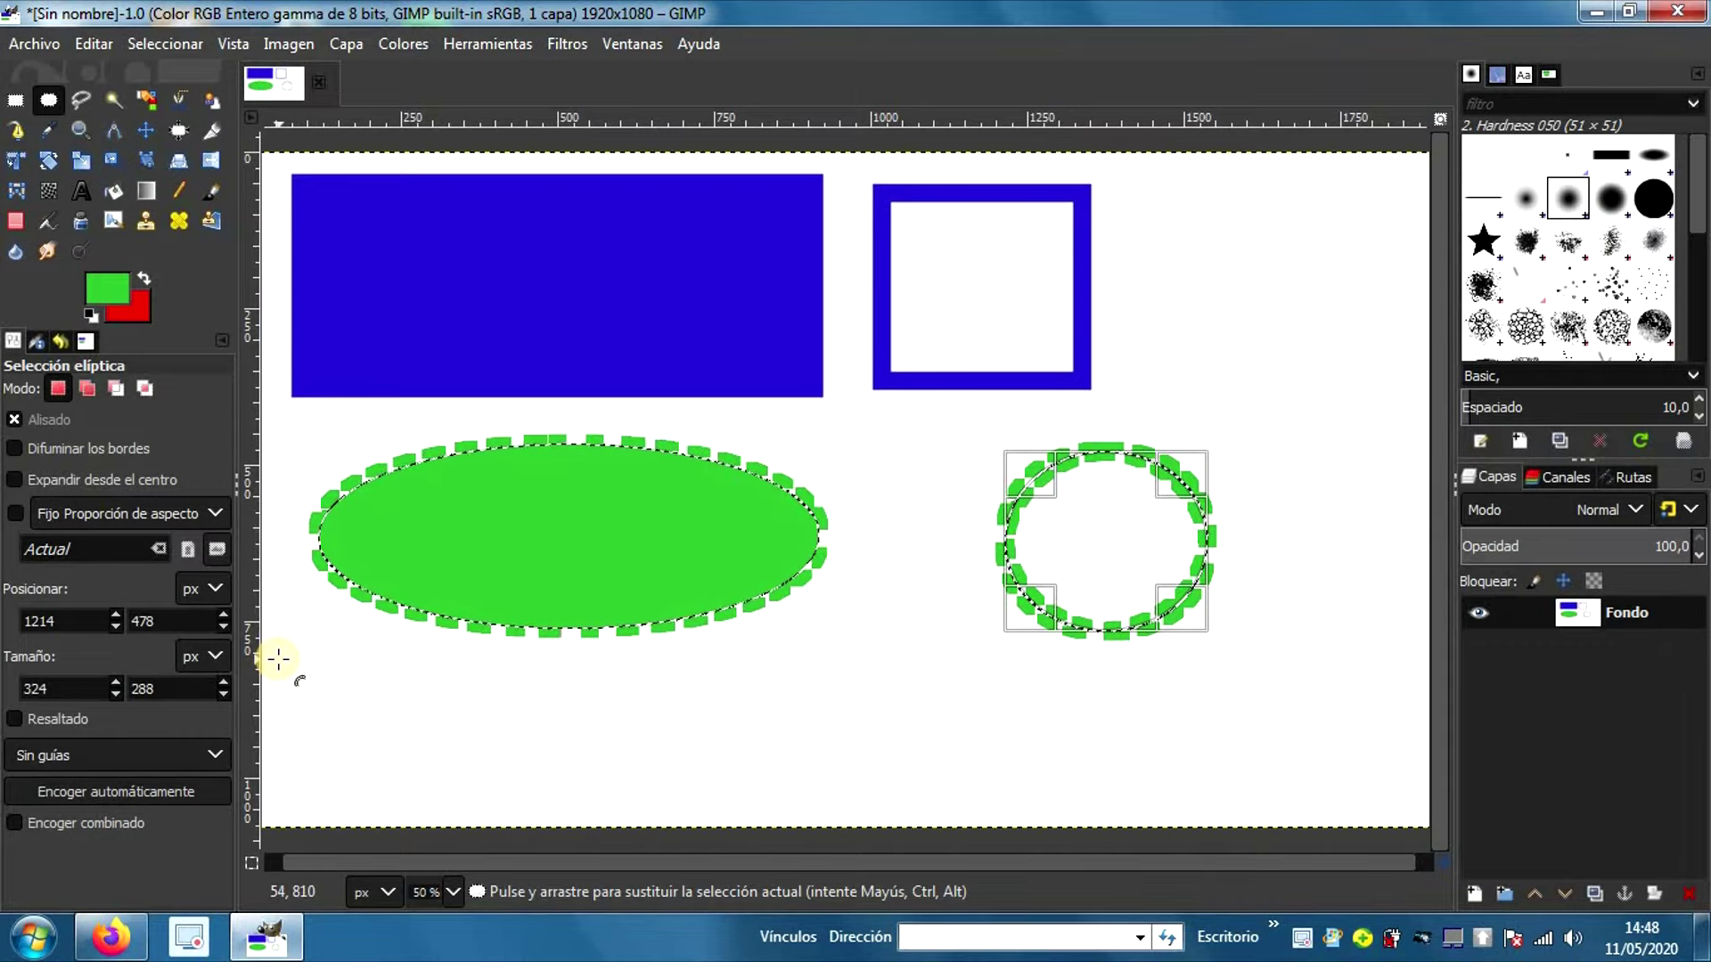
left_click(92, 44)
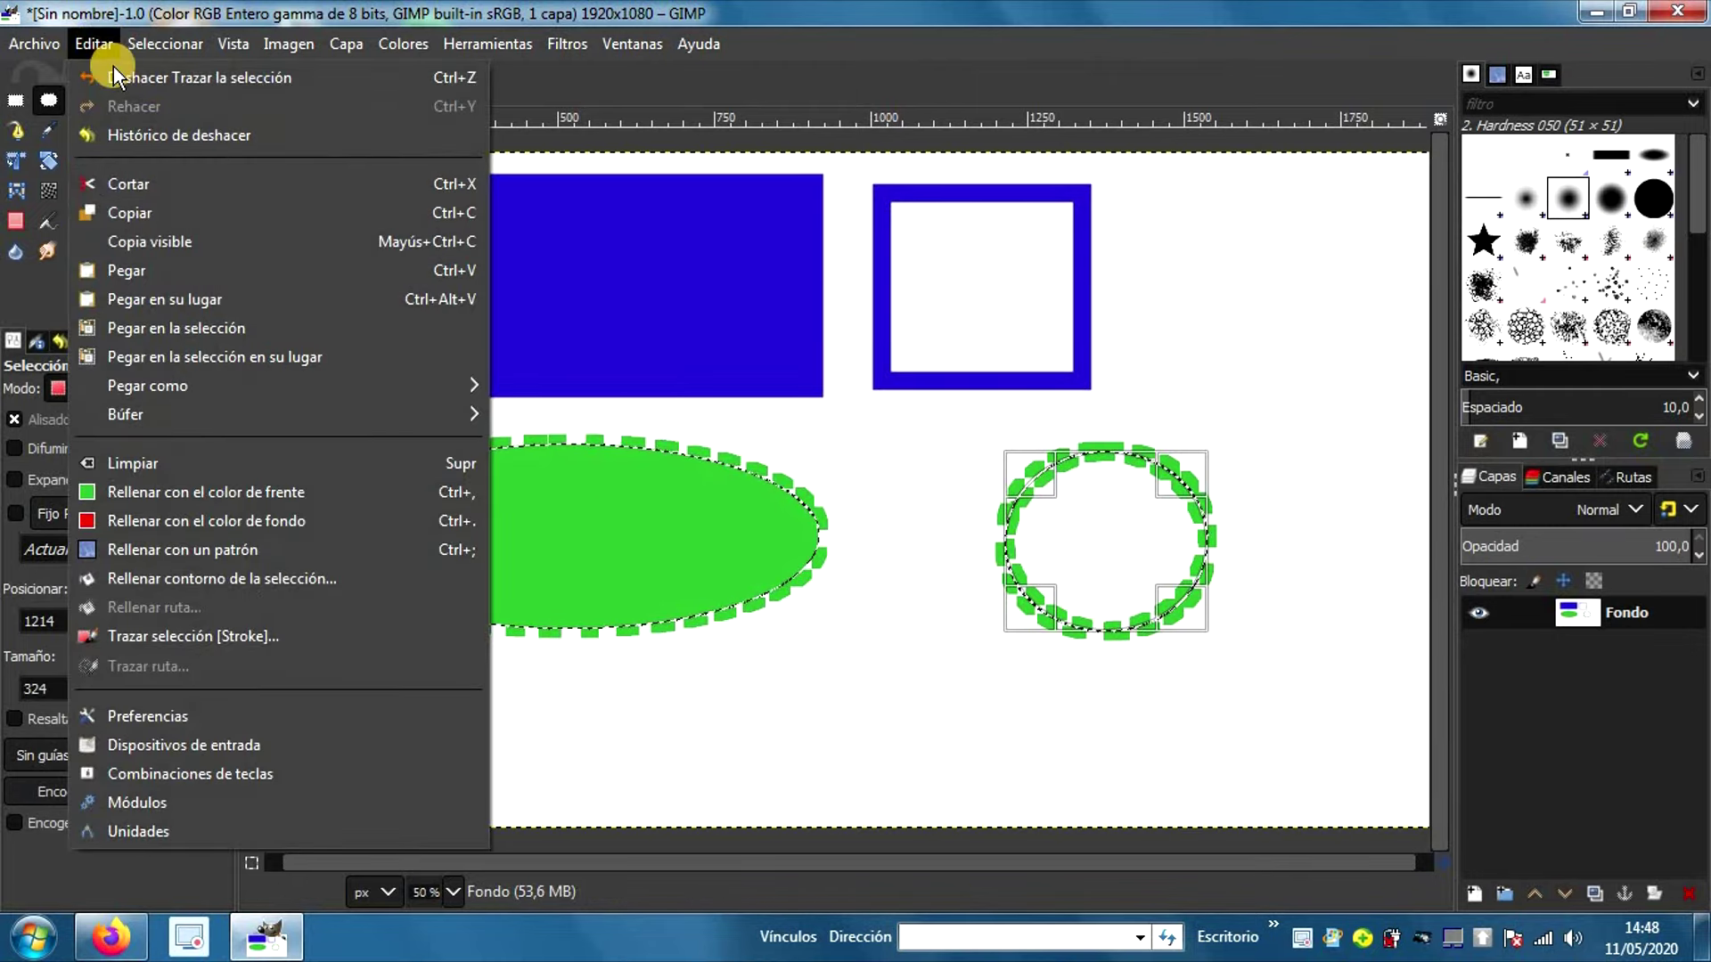
Step: Undo the dotted stroke, clear the selection, and draw a 356×348 px circle at 1170, 462
left_click(114, 68)
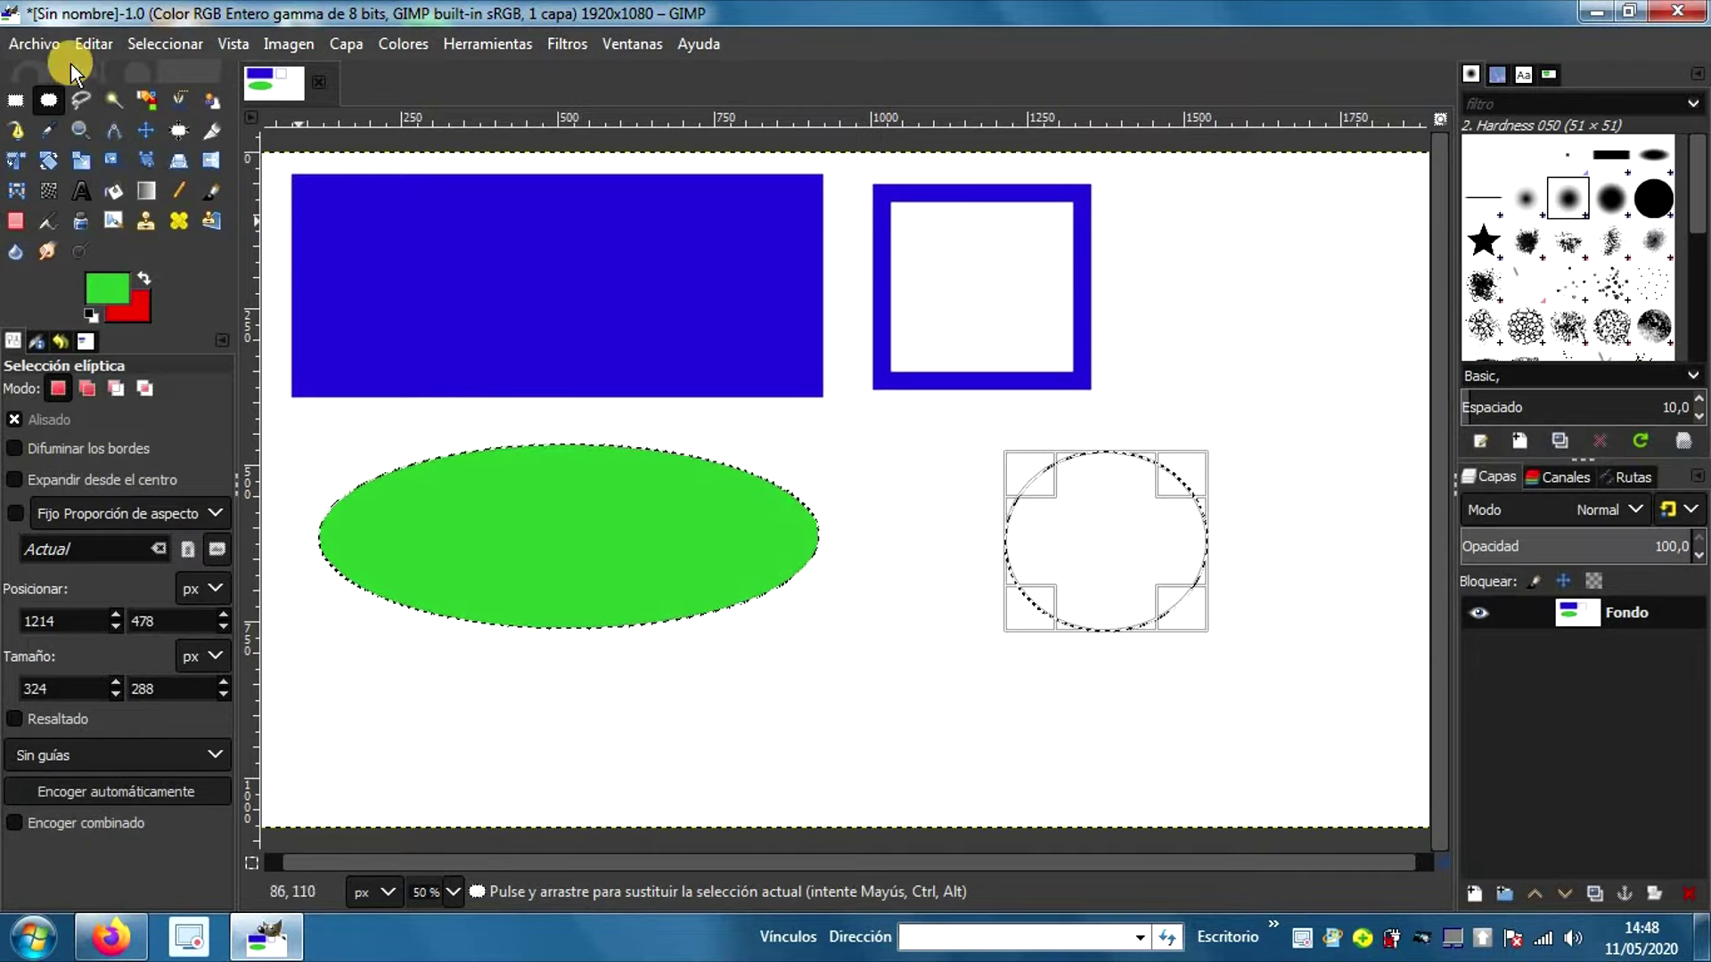
left_click(179, 46)
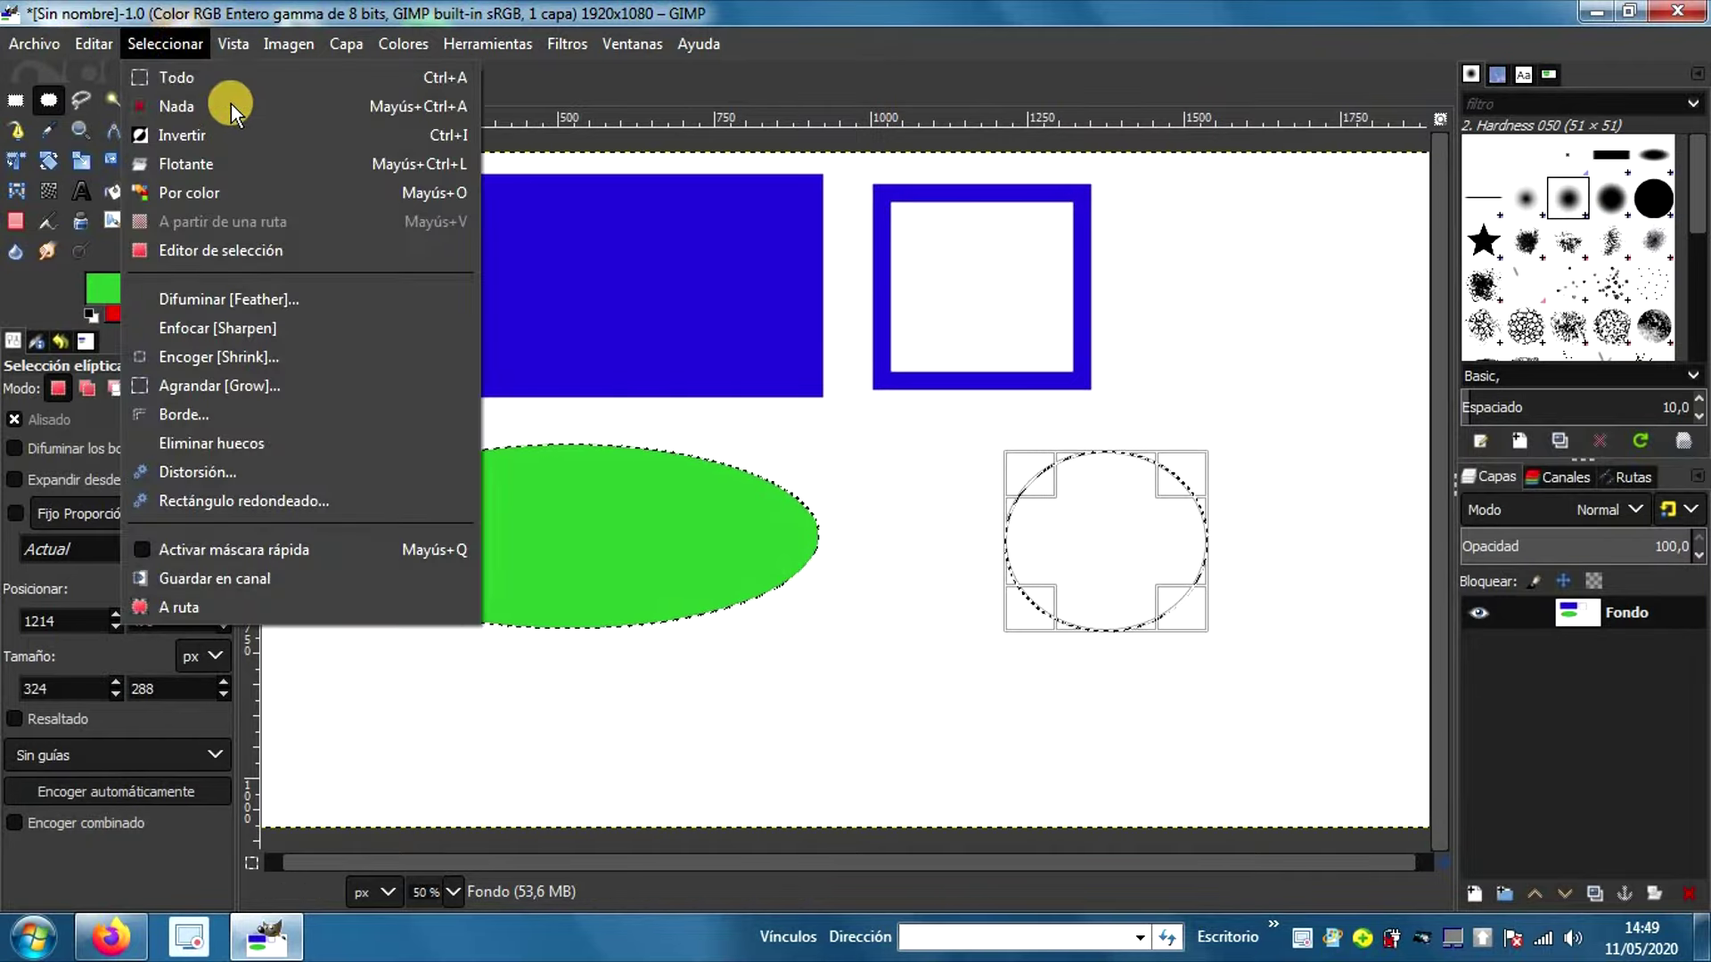
left_click(229, 106)
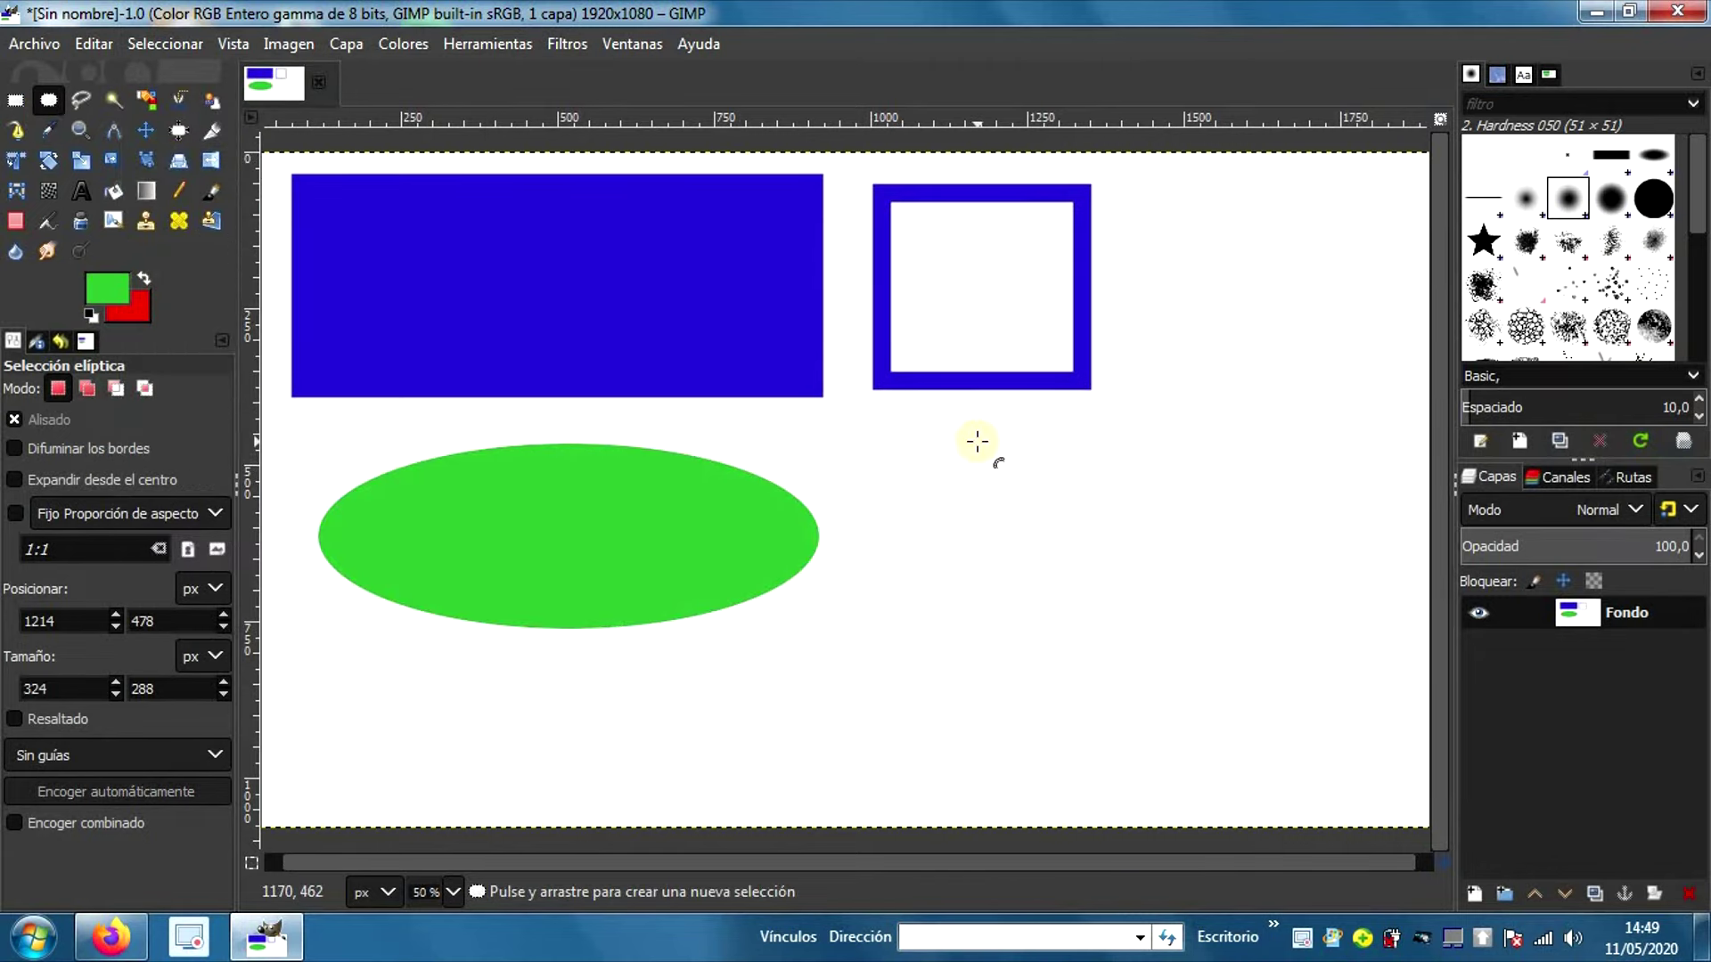
mouse_move(978, 442)
left_mouse_down()
mouse_move(1275, 668)
mouse_move(1195, 654)
left_mouse_up()
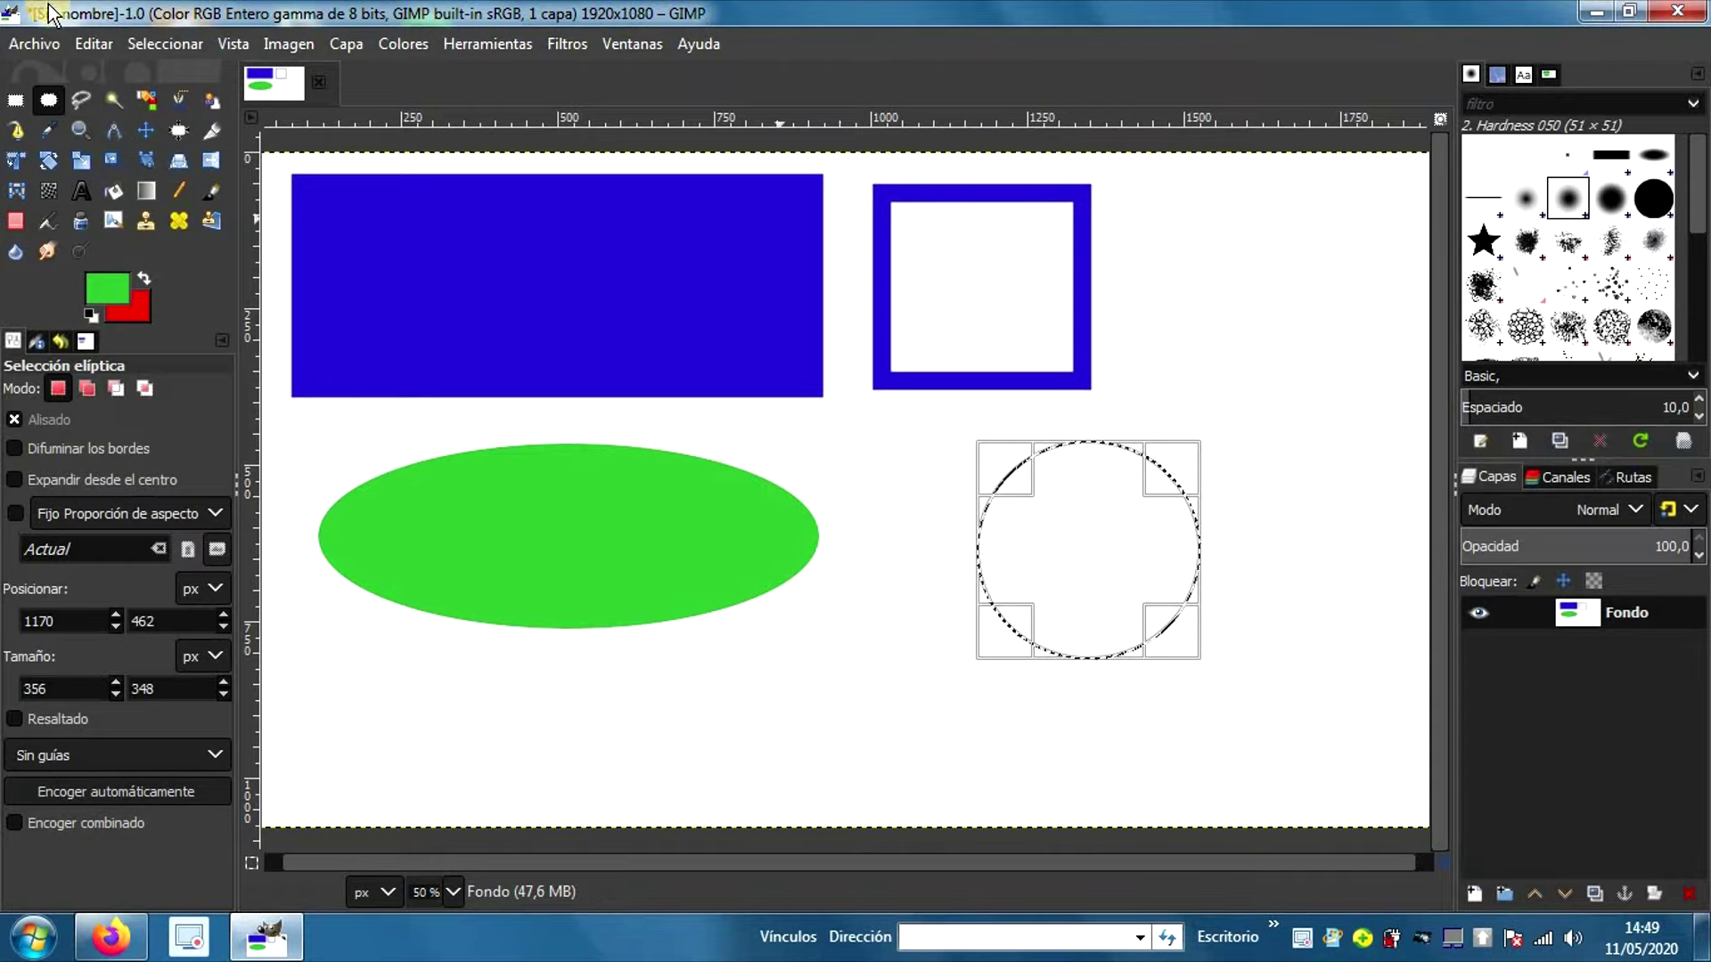
Step: Stroke the new circle with a 17 px green line using the Normal dots preset
left_click(89, 43)
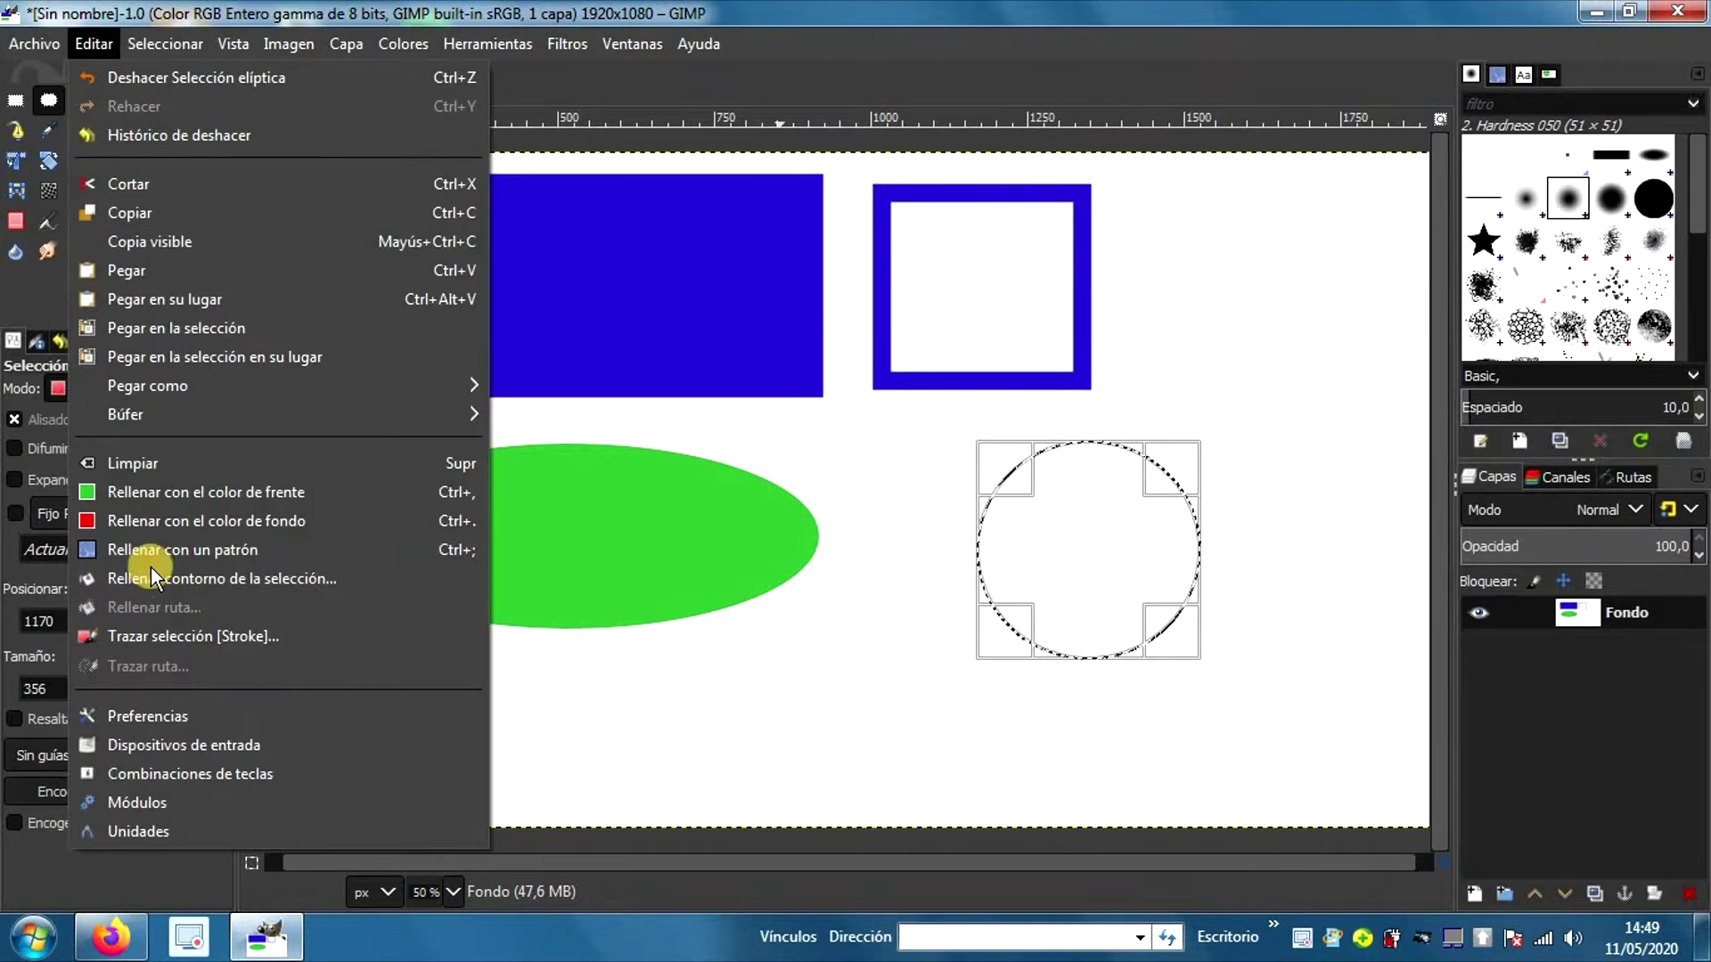
left_click(171, 640)
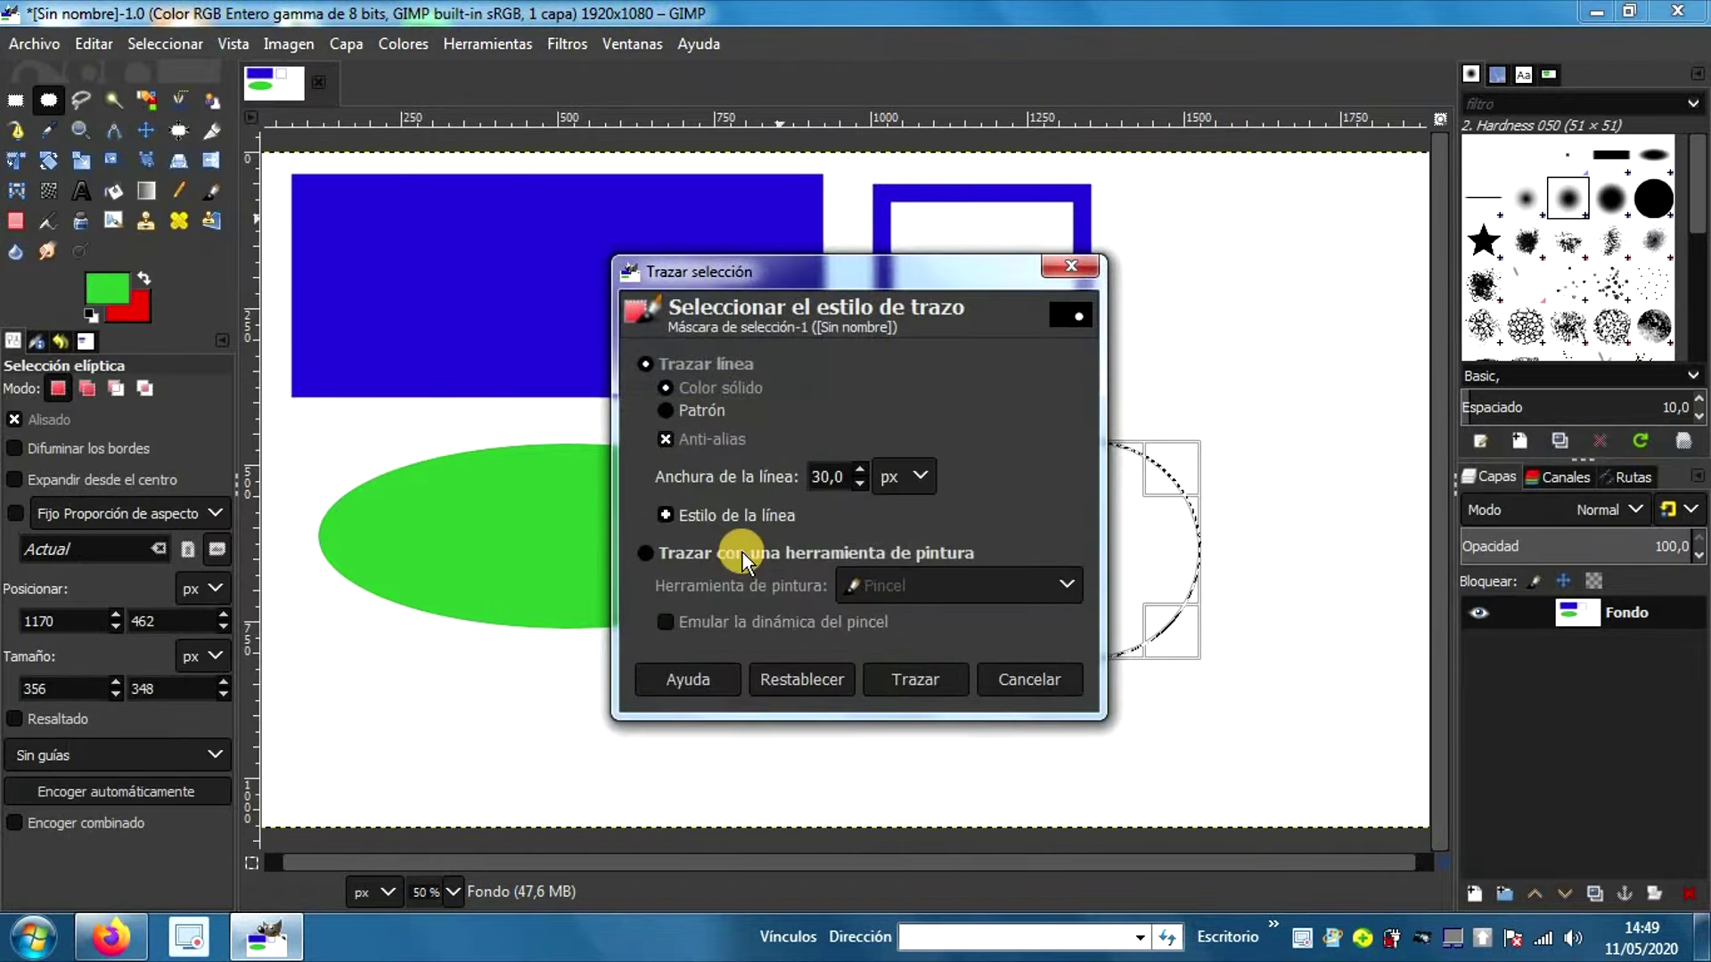
left_click(663, 517)
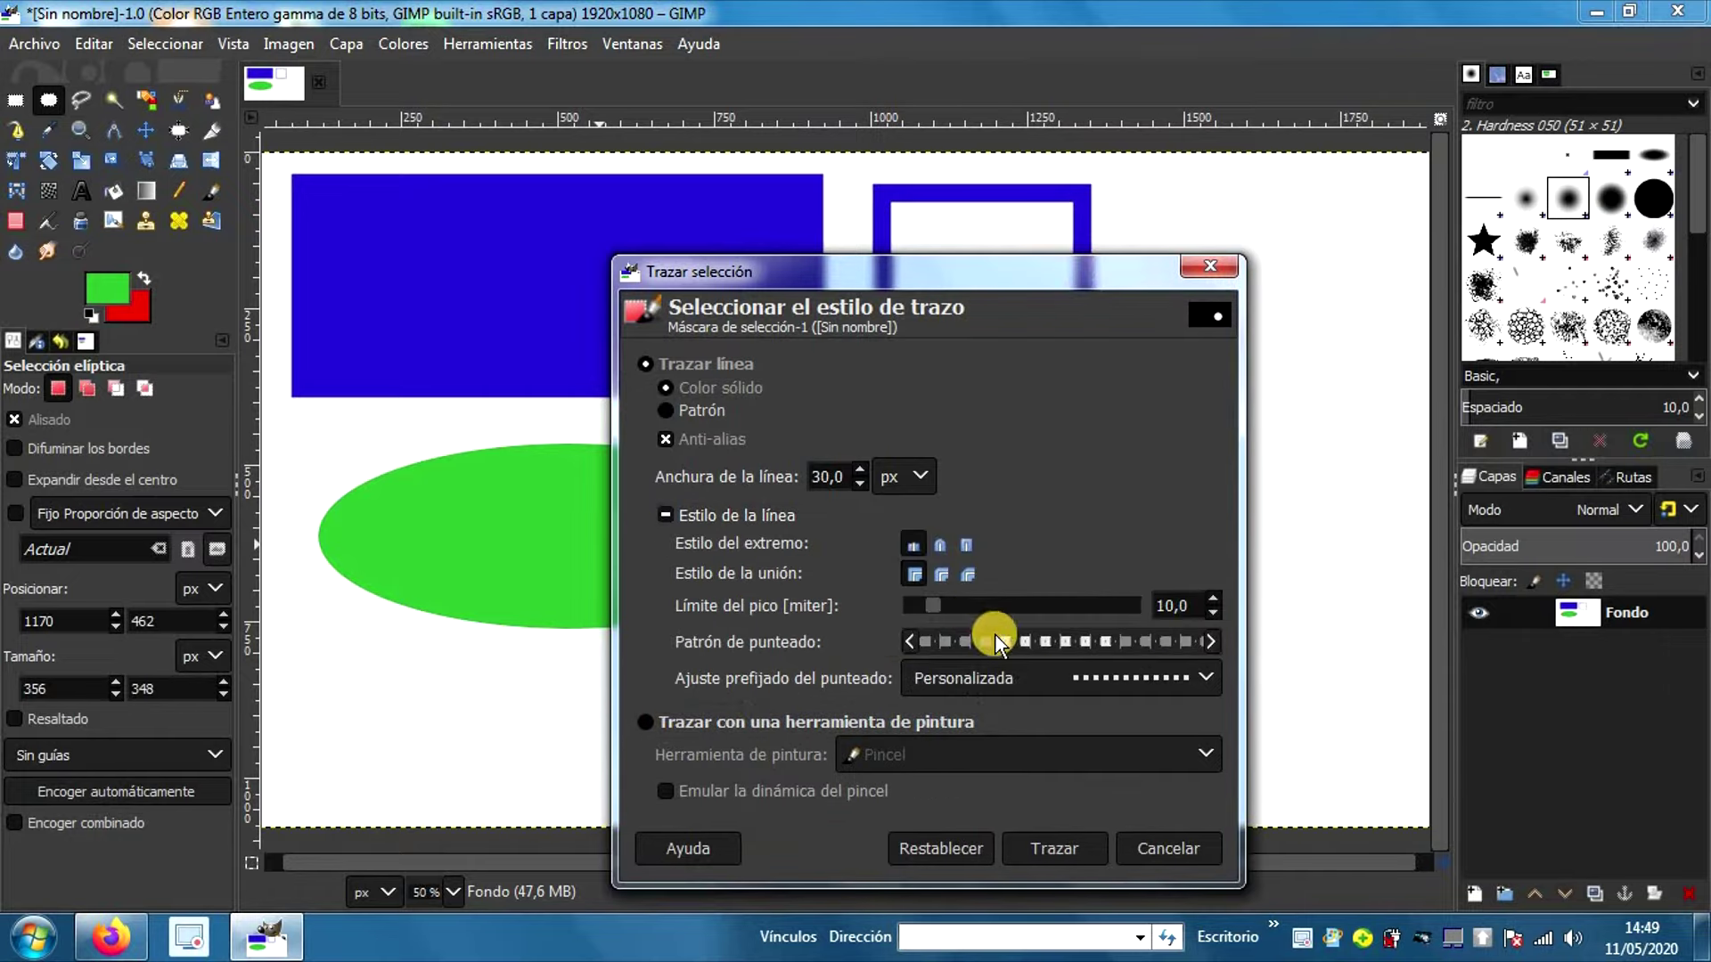
left_click(1212, 677)
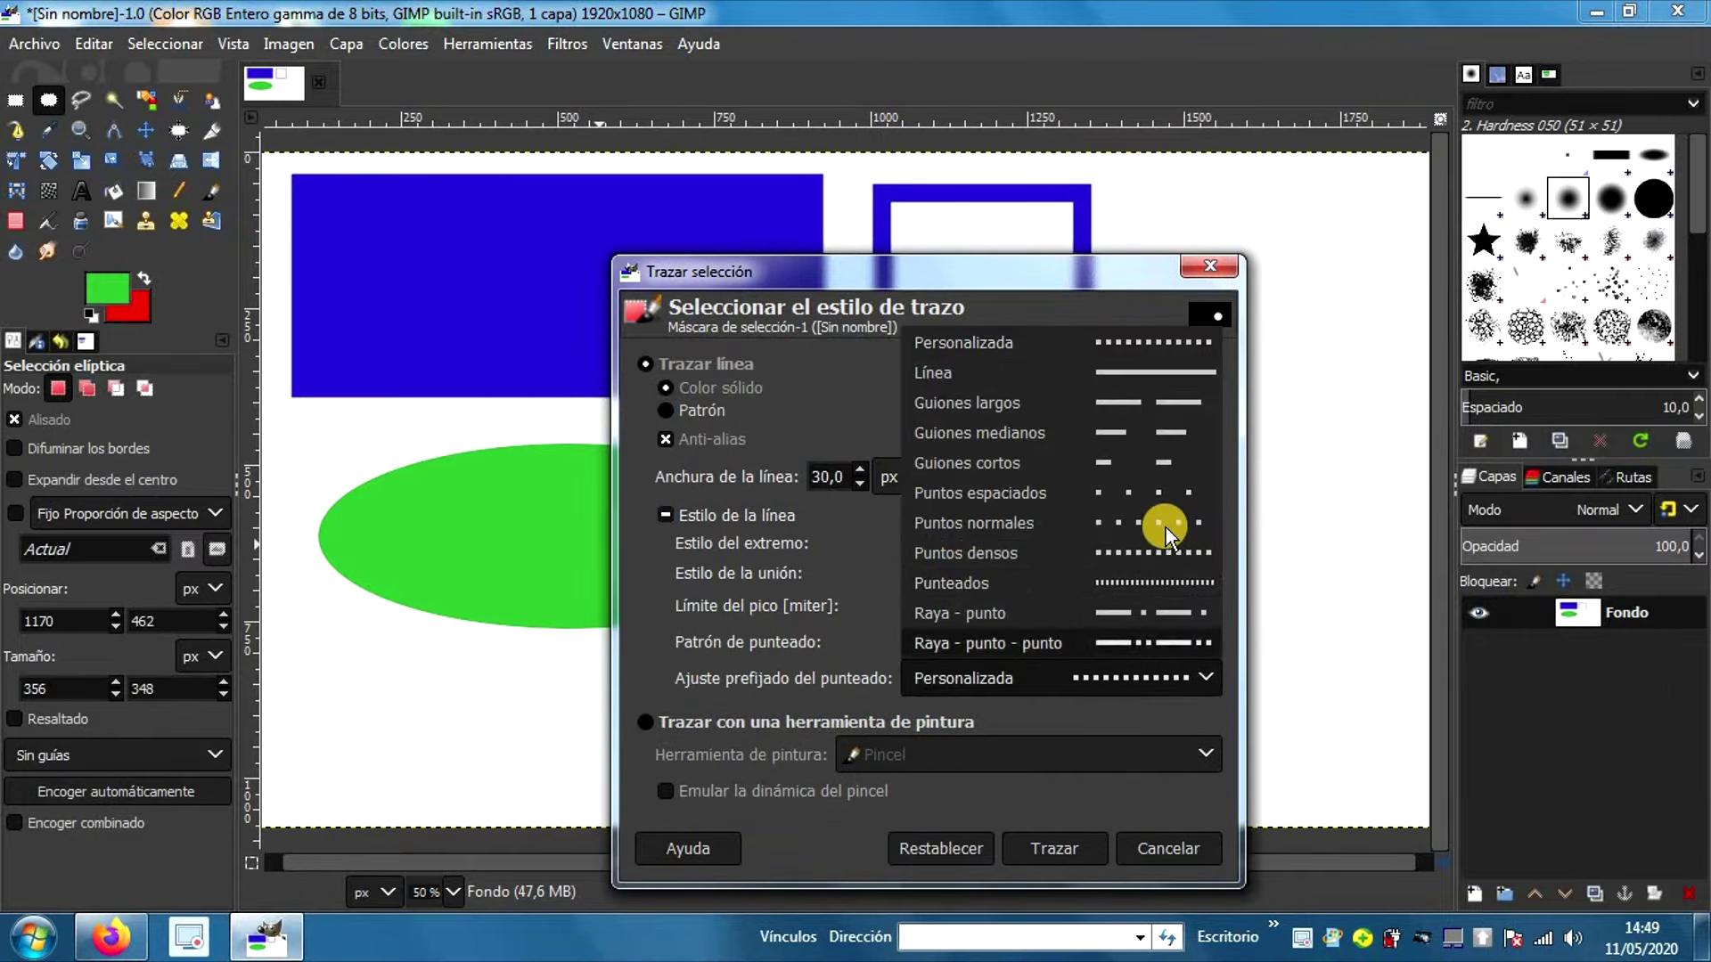
left_click(1165, 523)
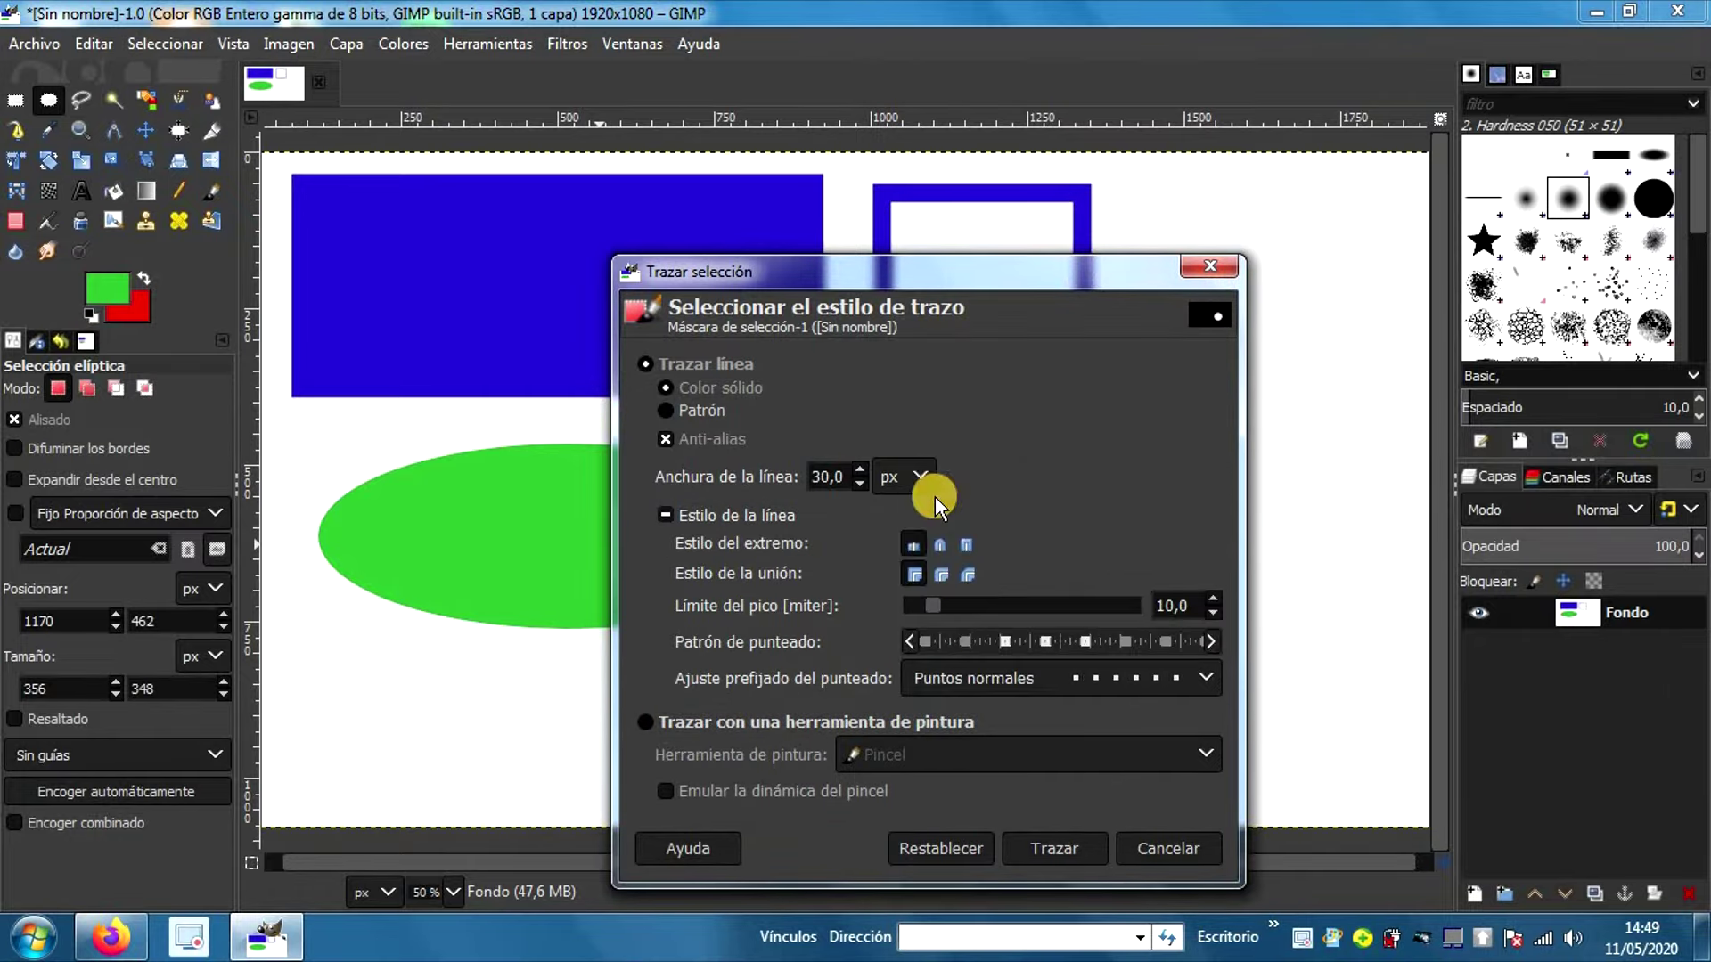
left_click(859, 486)
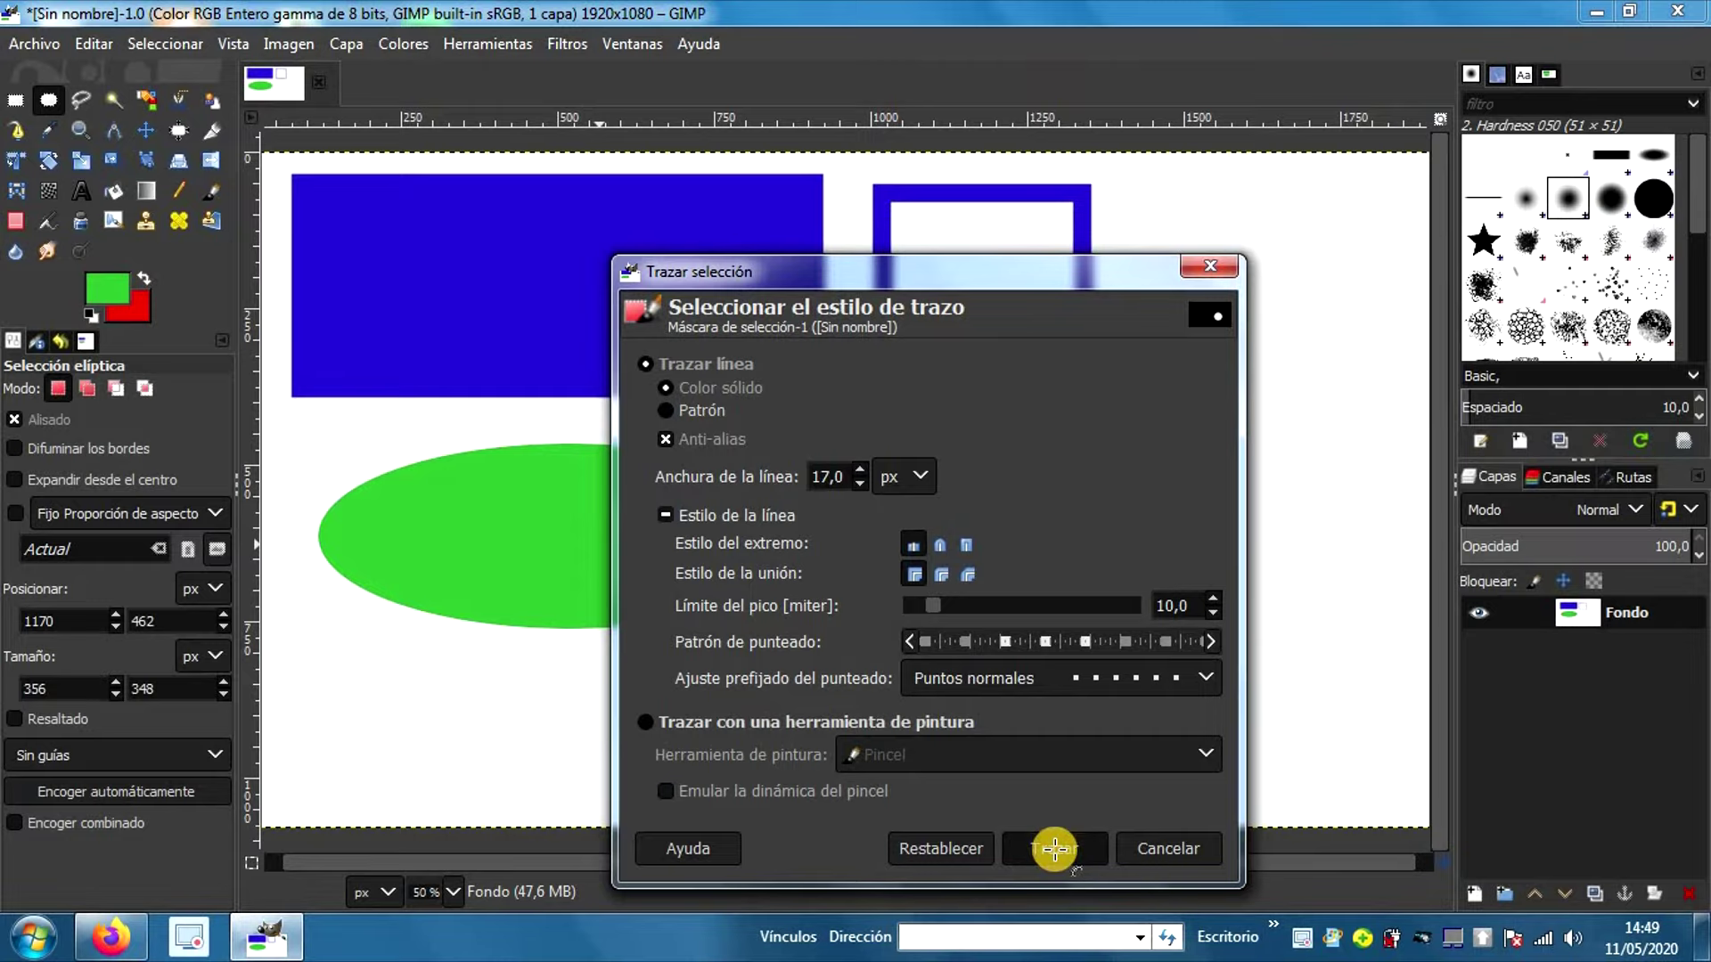
left_click(1054, 848)
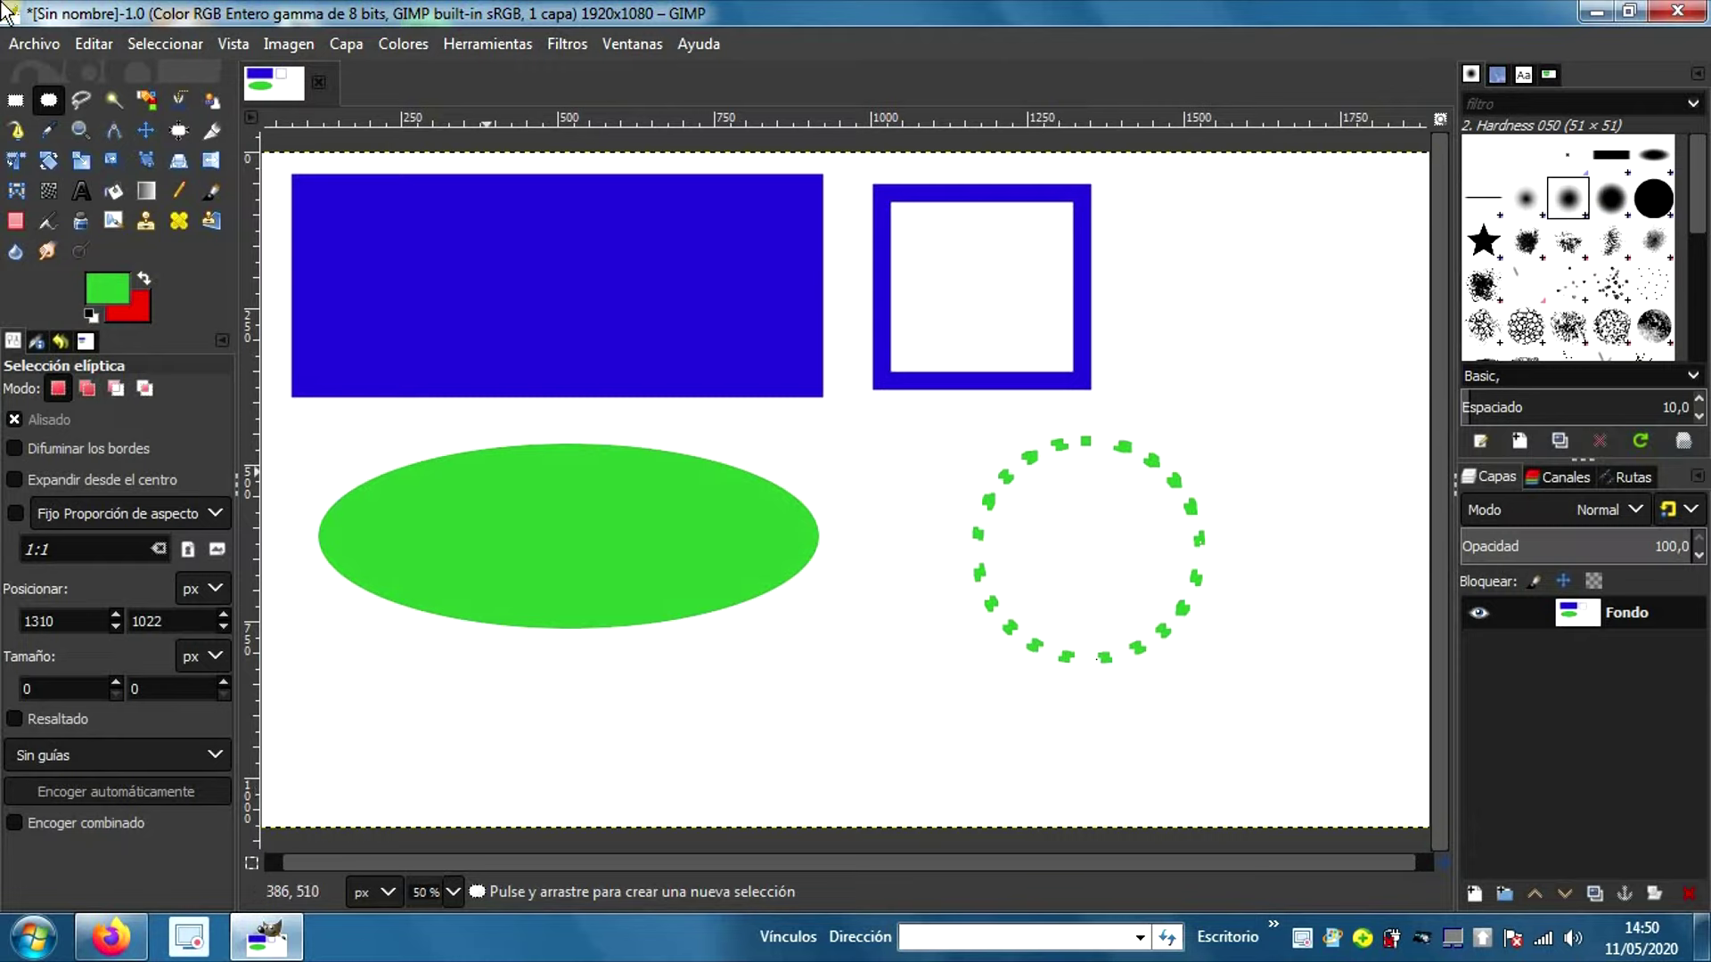
left_click(32, 44)
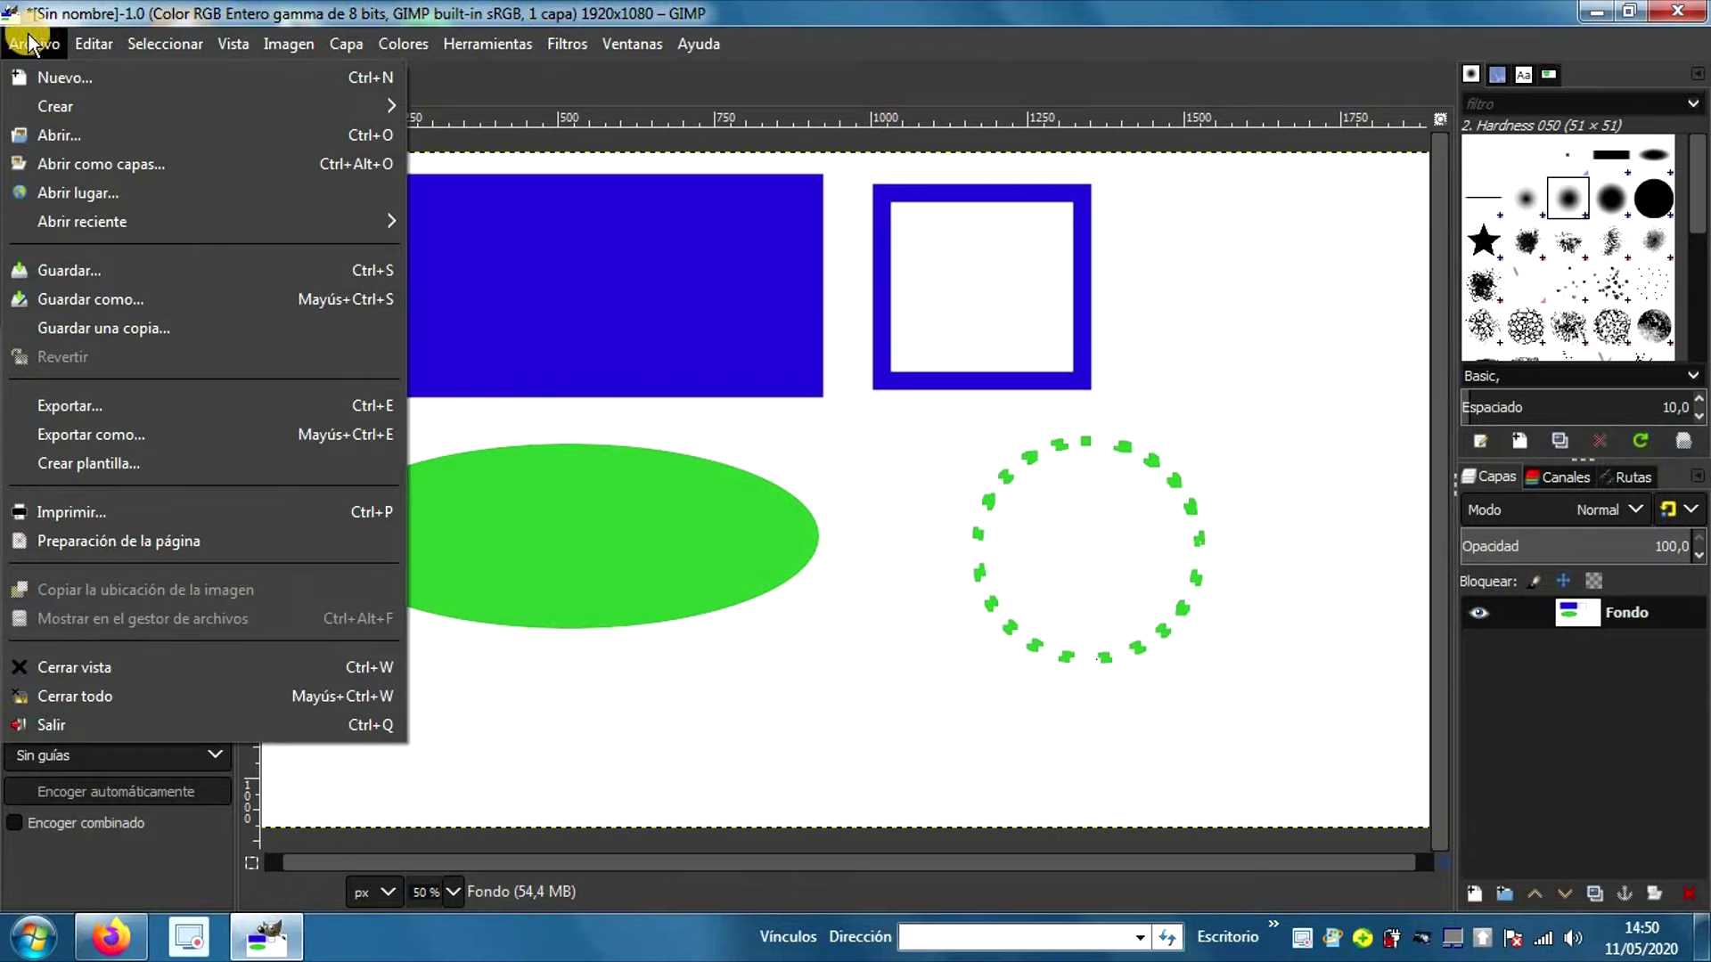
Step: Save the shapes image under the name formasgeometricas1 as an XCF file in Documents
left_click(75, 297)
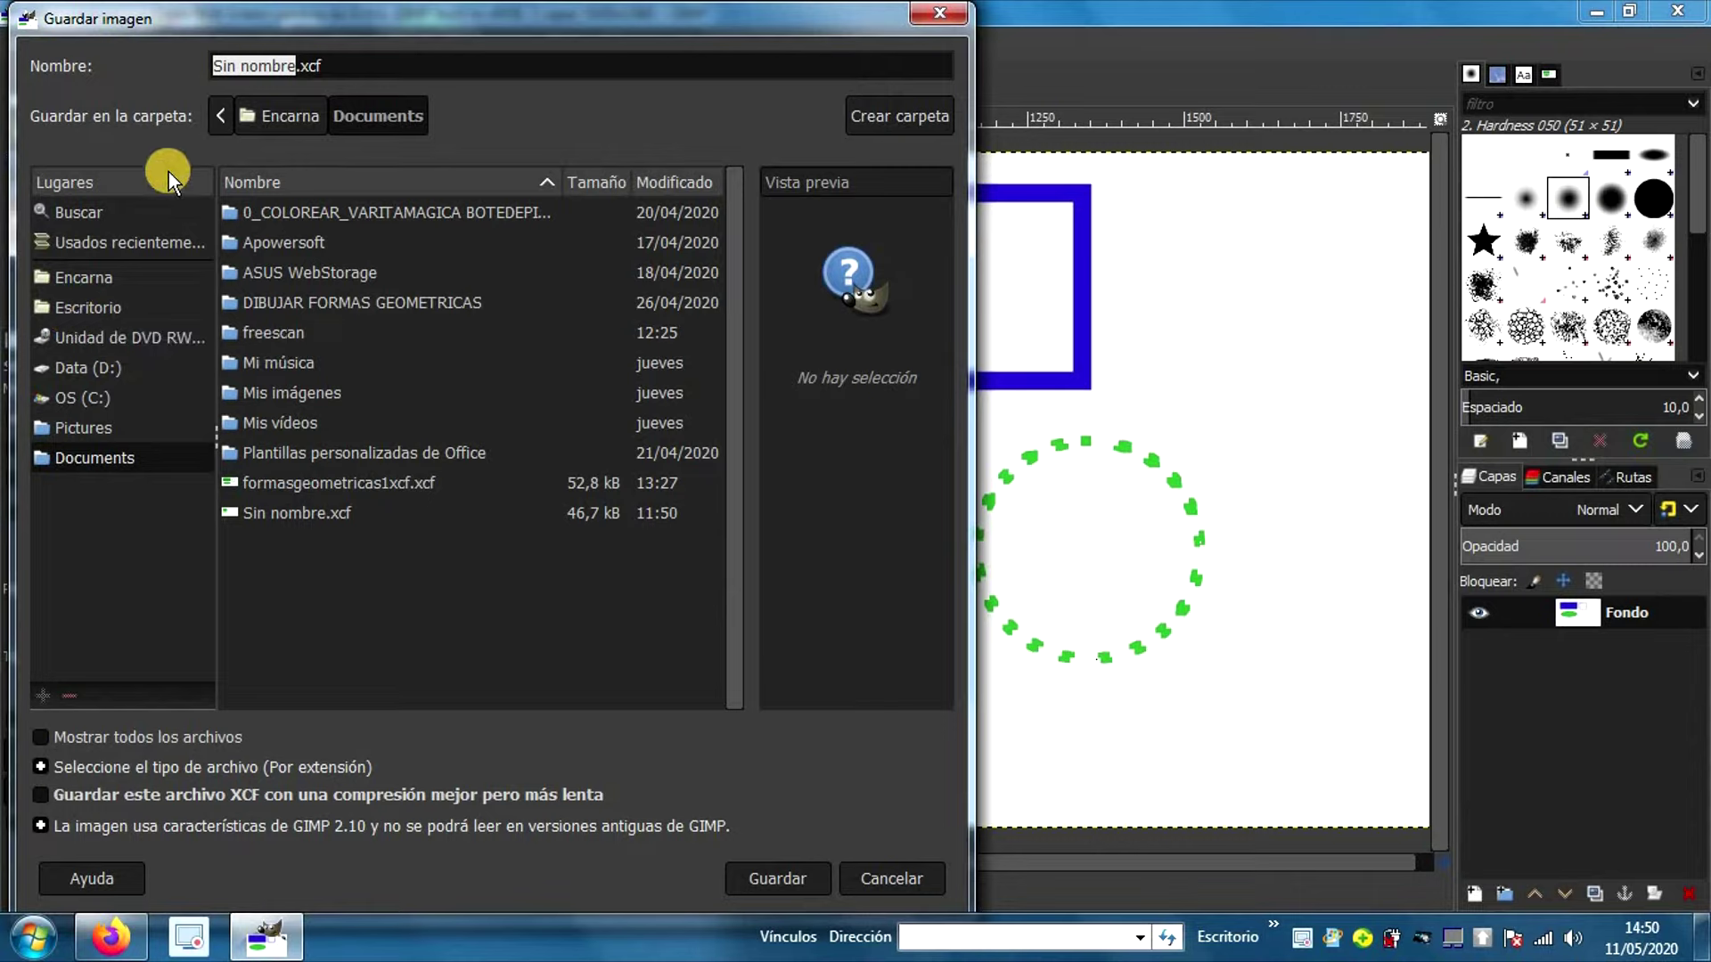
type("formasgeometricas1")
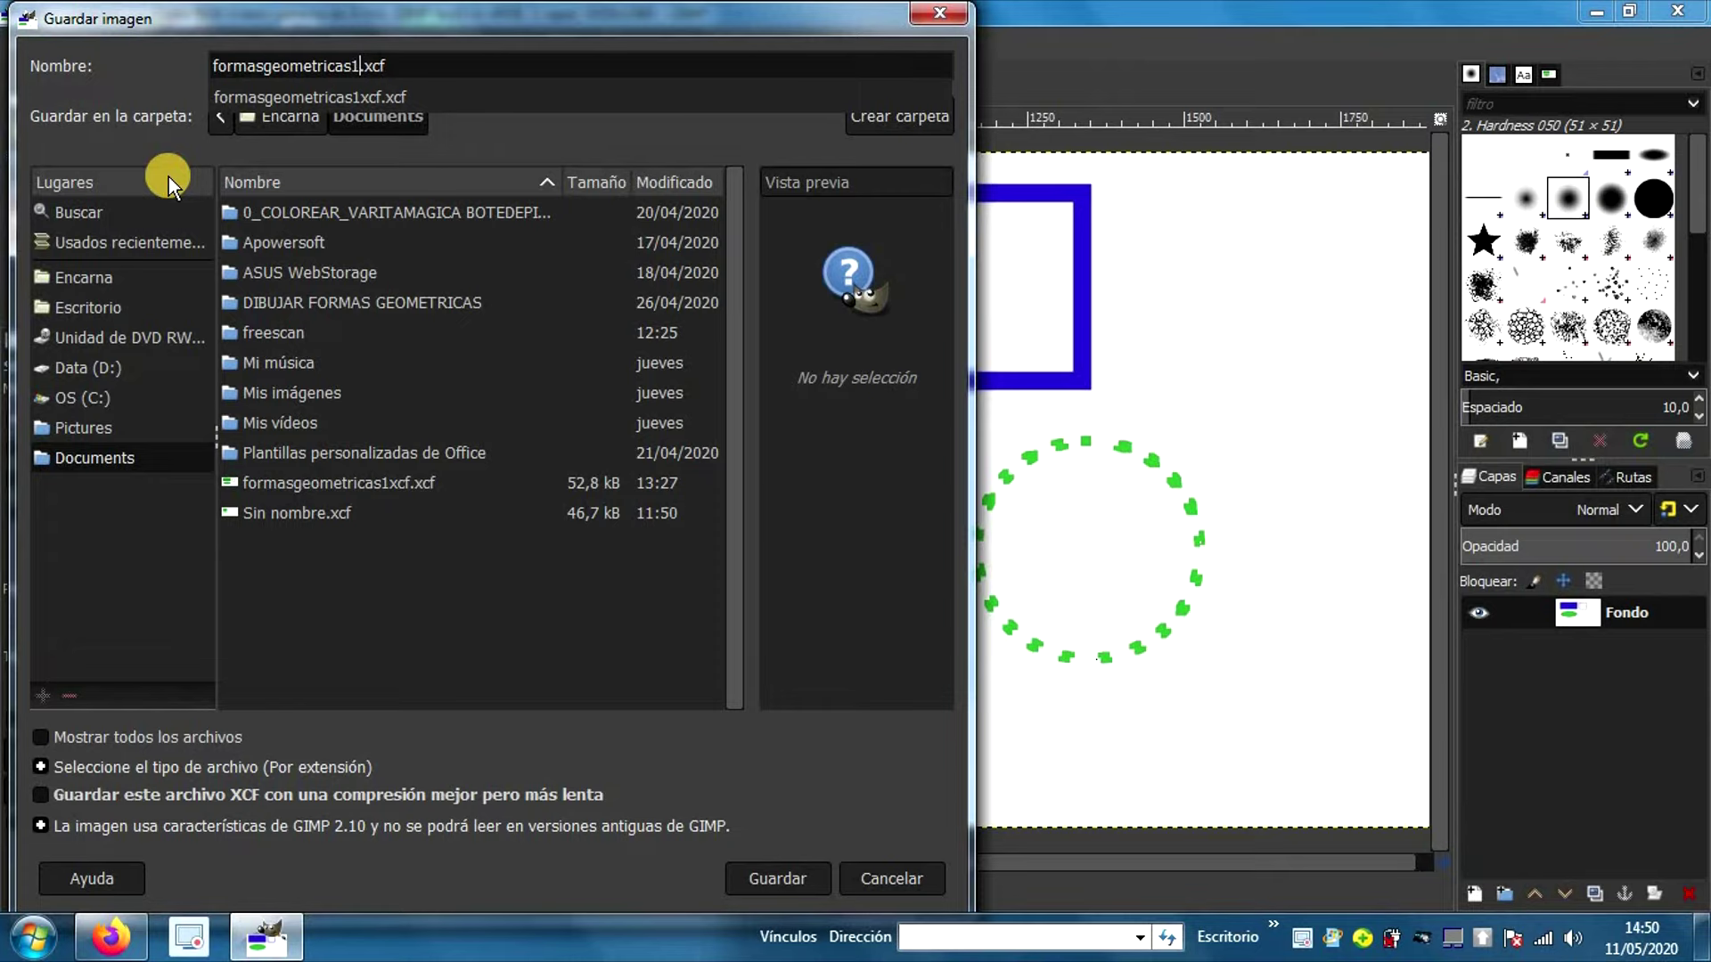
left_click(773, 881)
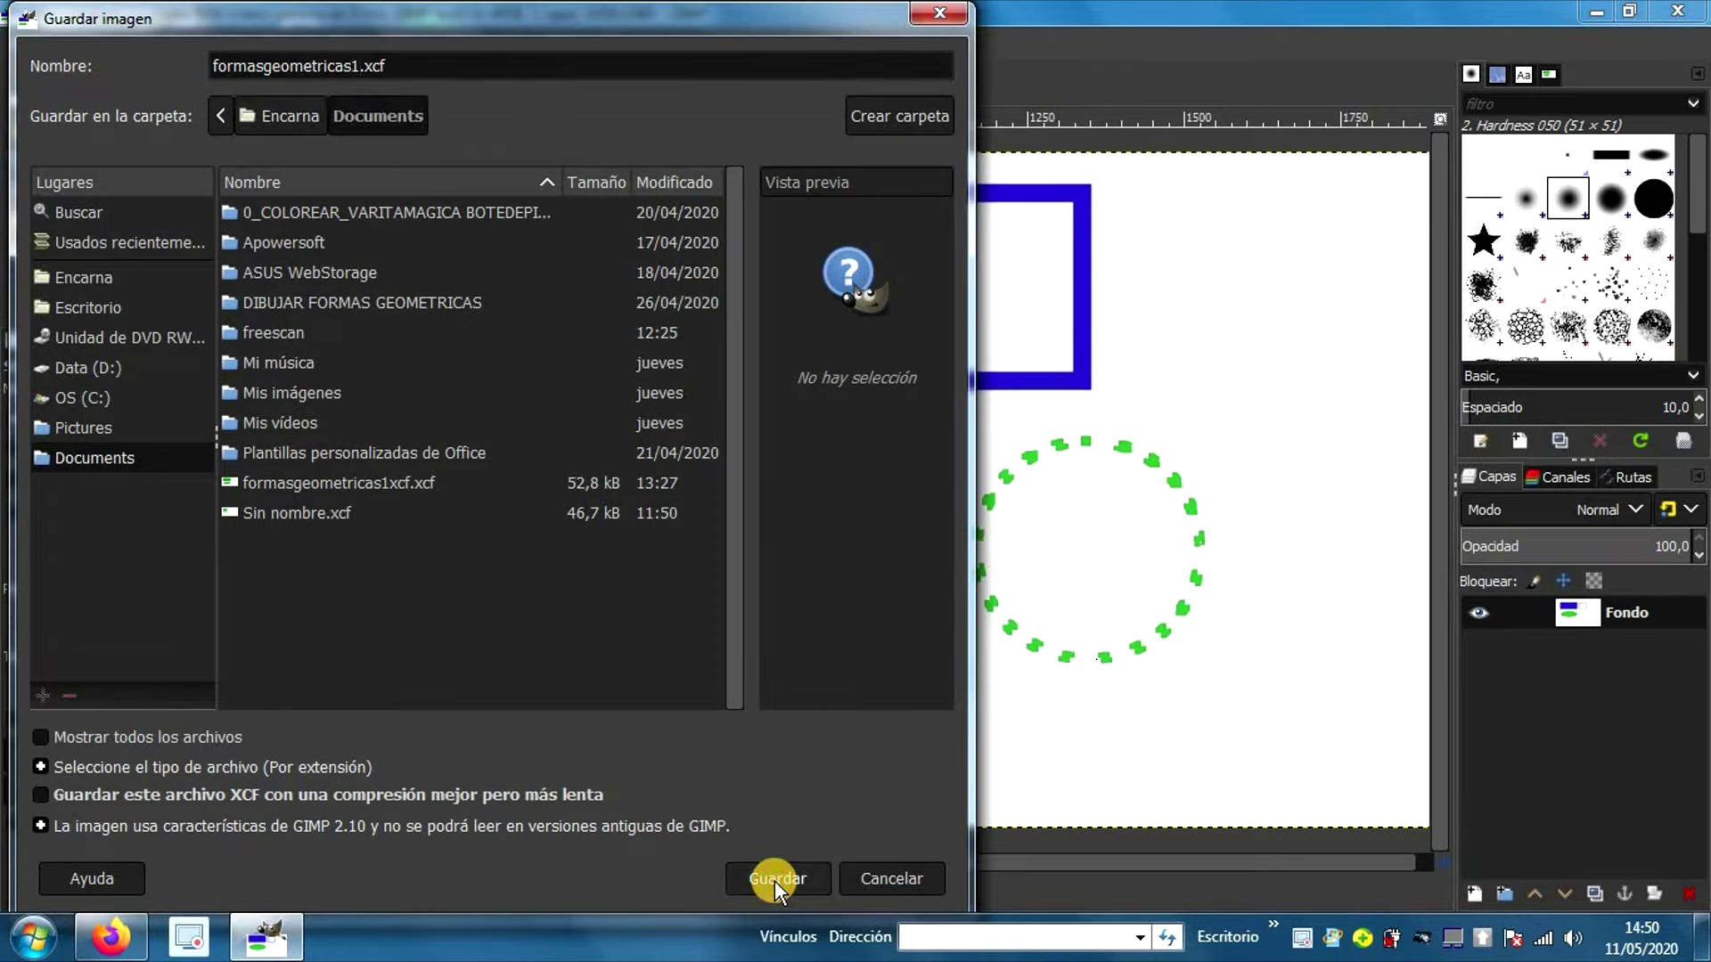
left_click(773, 881)
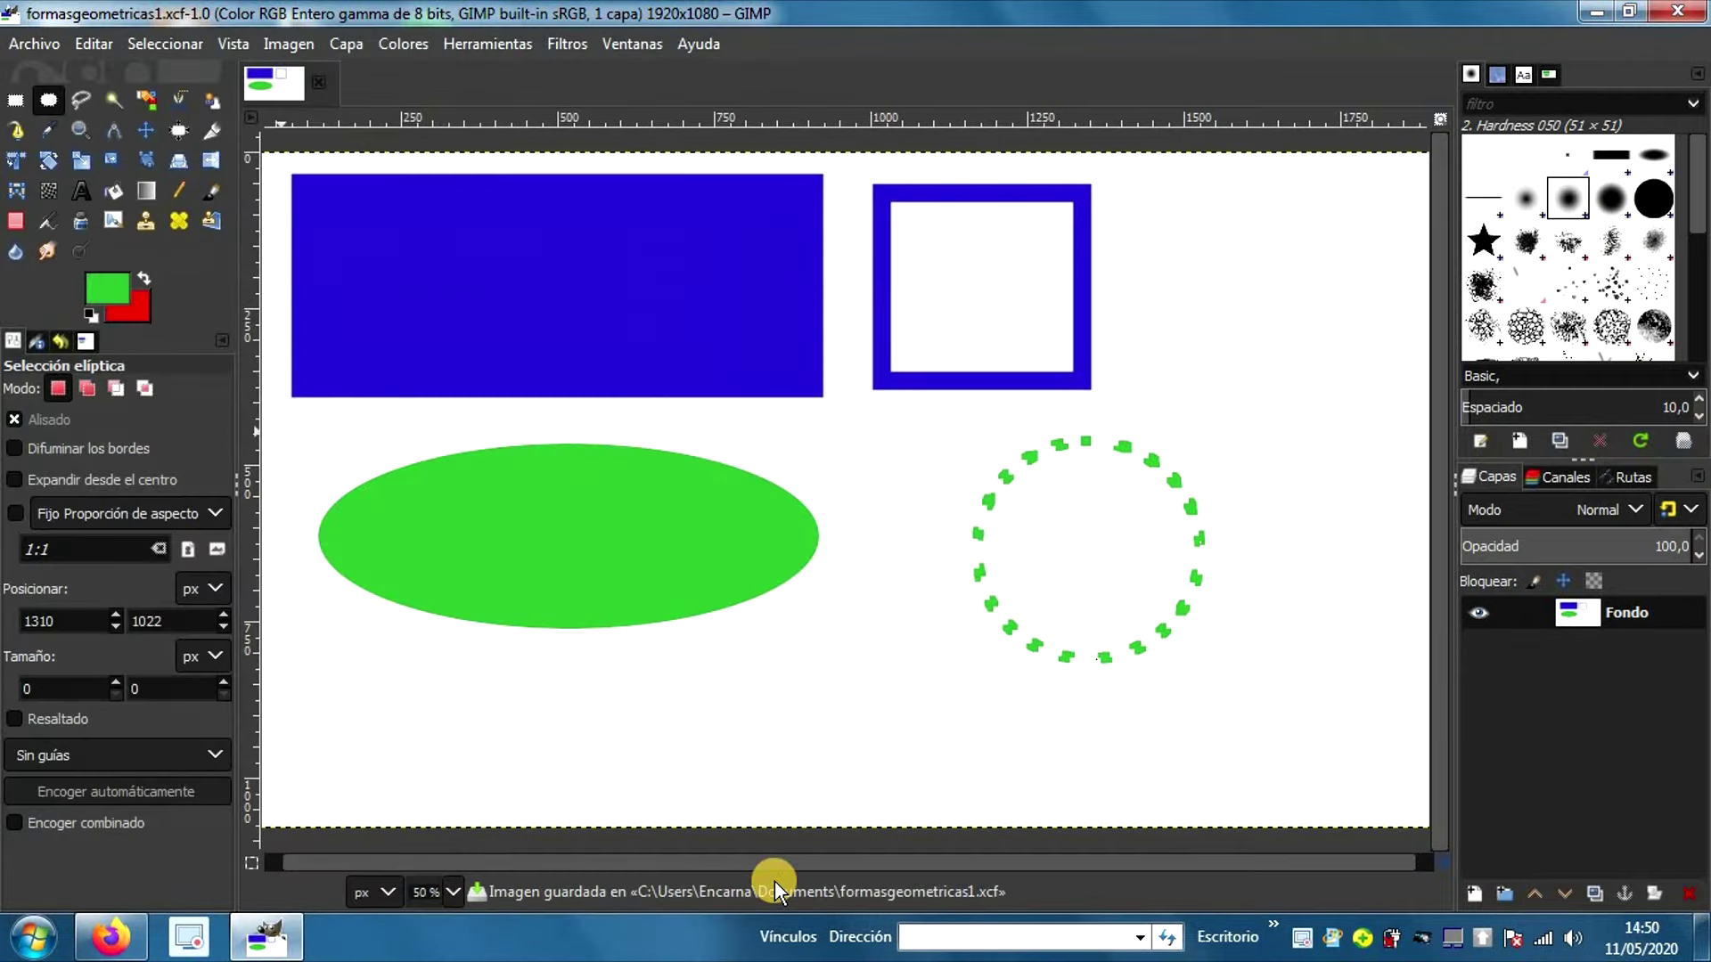
Step: Close the saved image, reset colours to black and white, and create a new 1920×1080 canvas
left_click(331, 90)
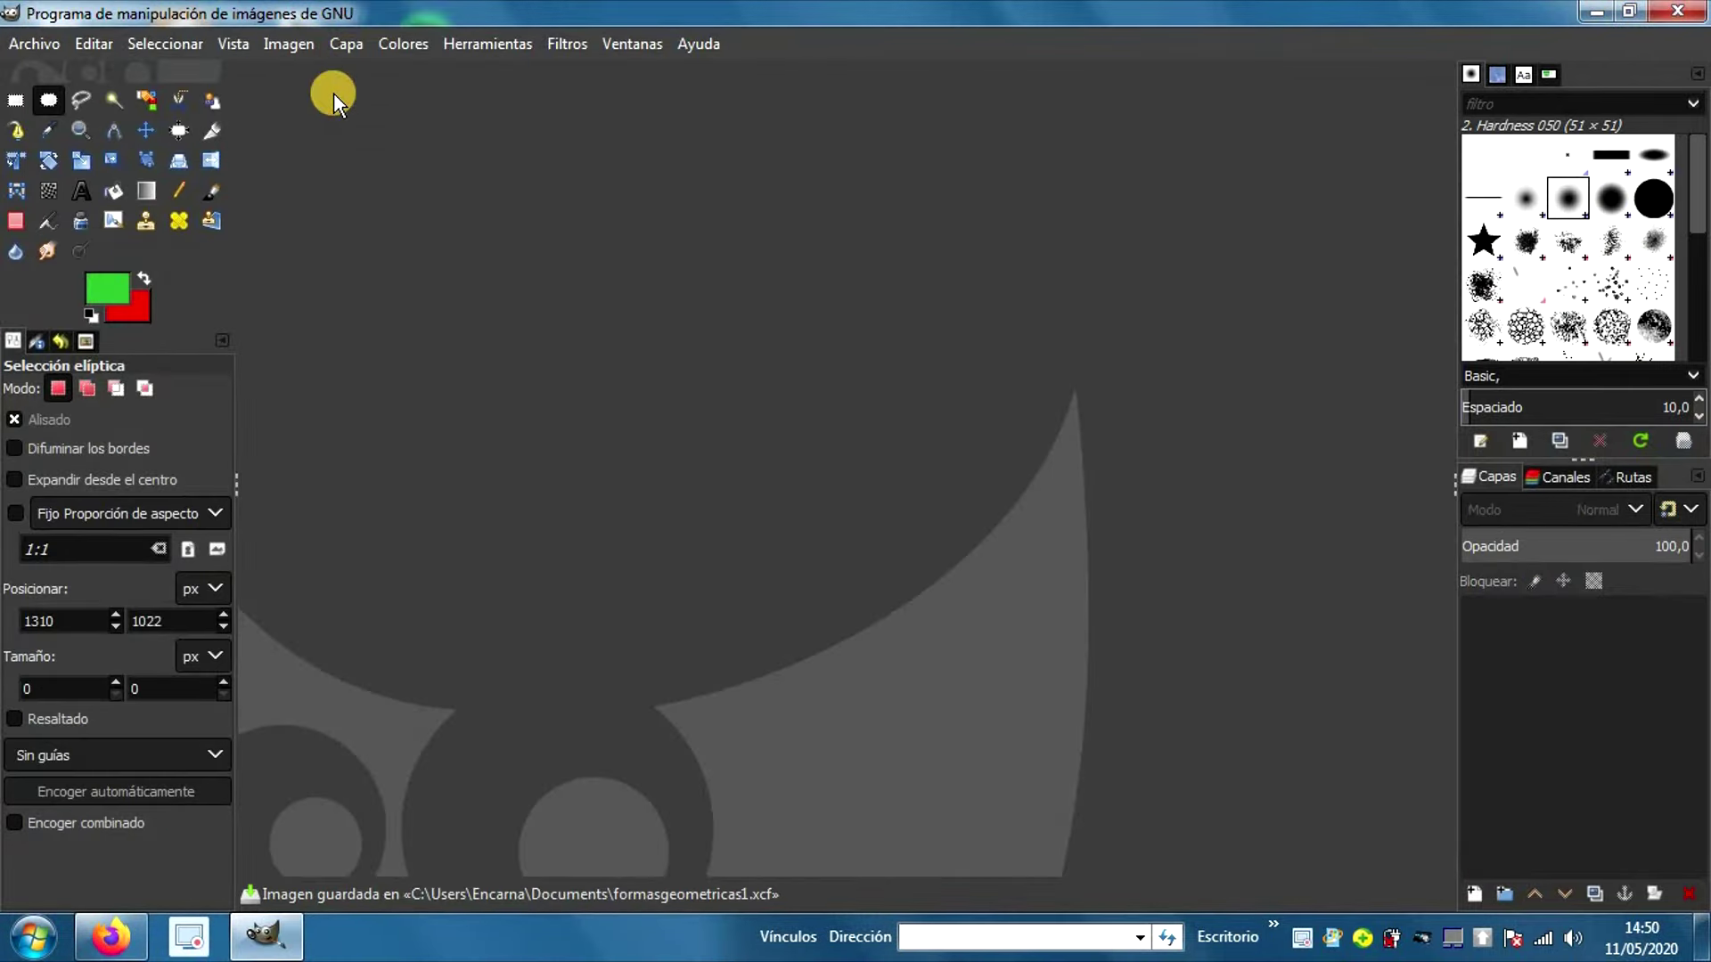
left_click(91, 313)
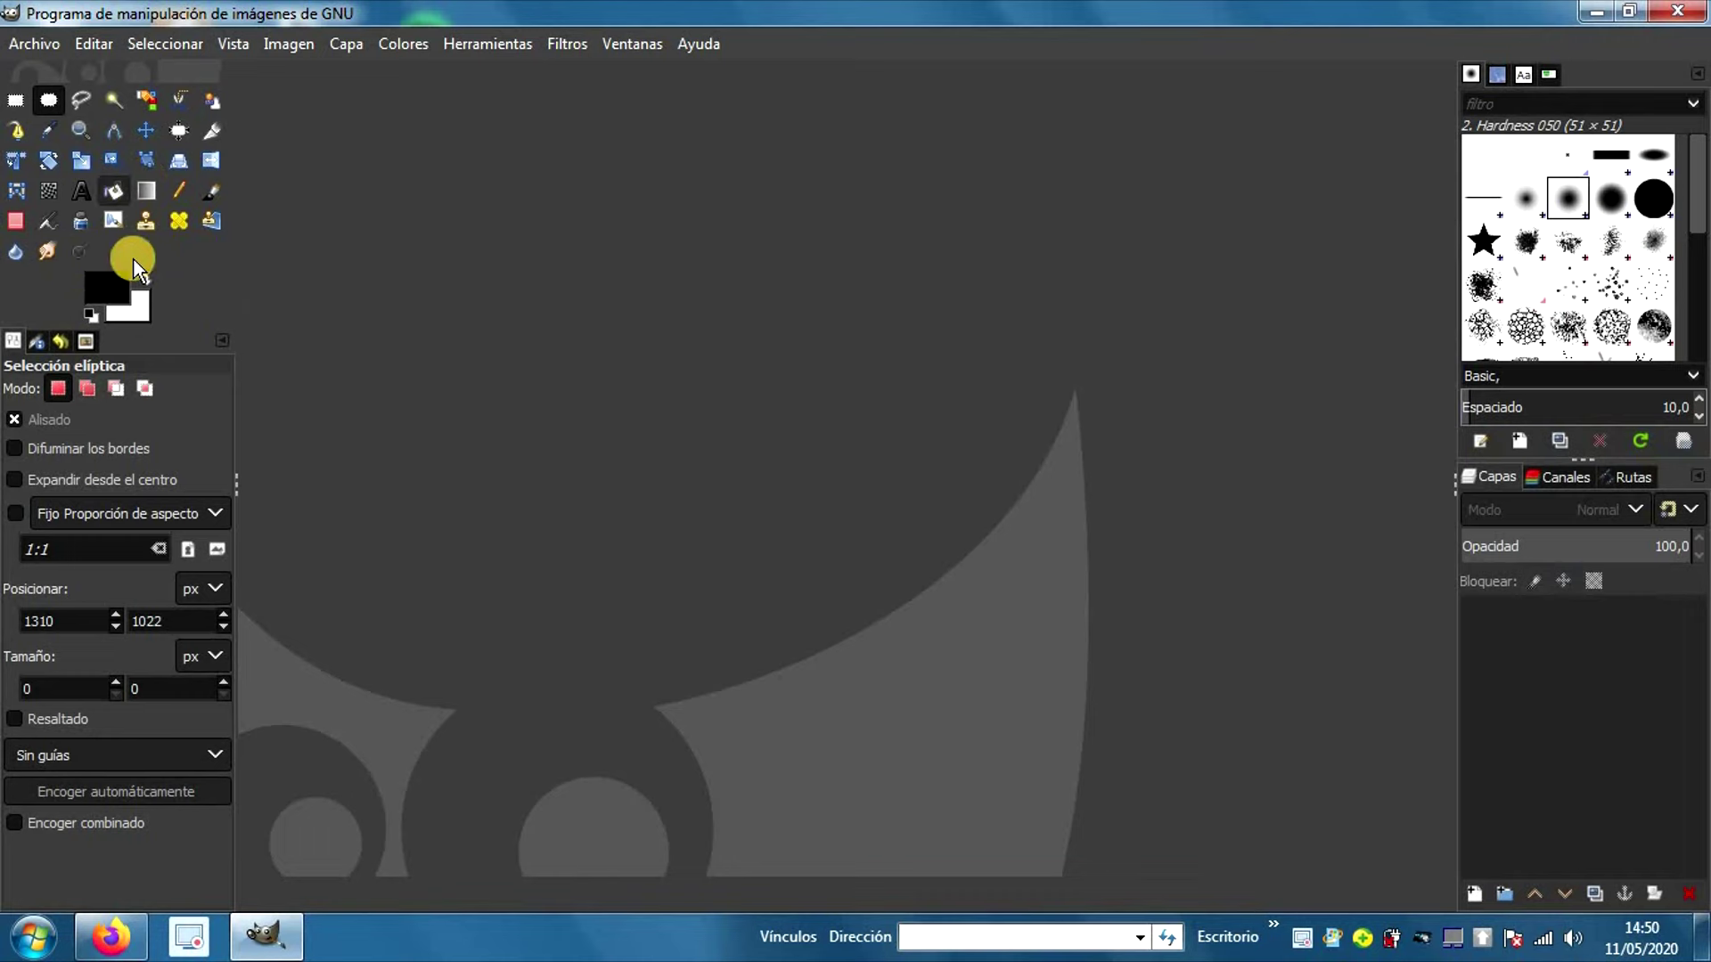
left_click(36, 47)
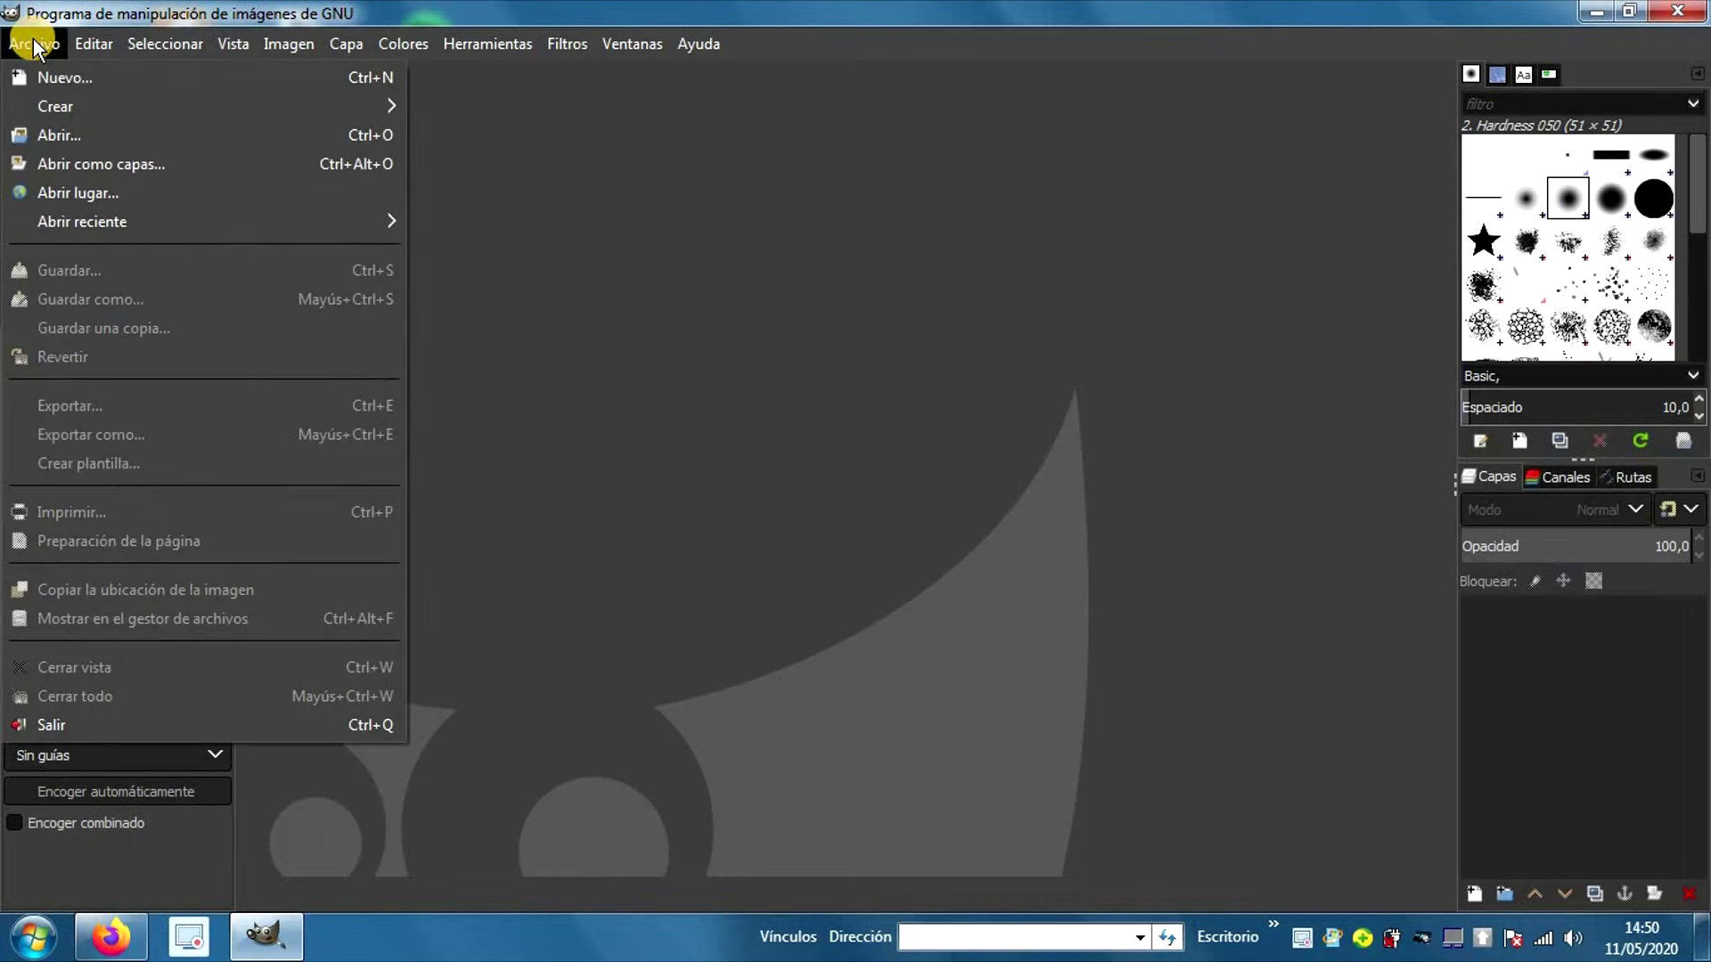
left_click(59, 77)
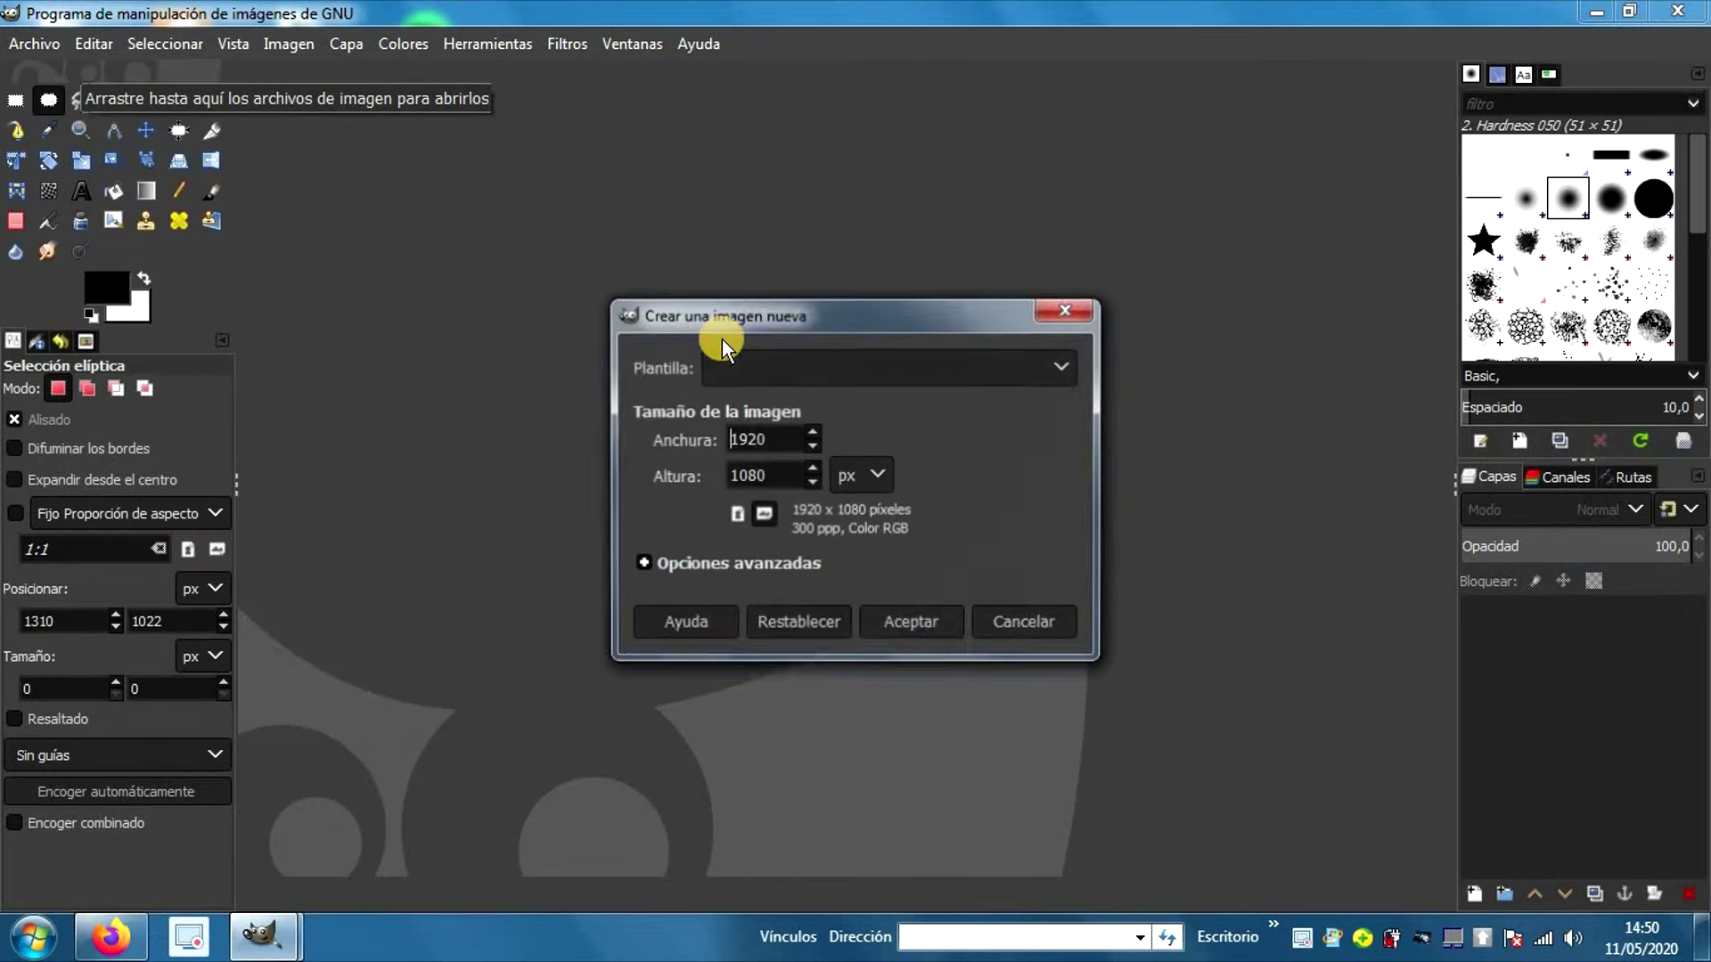
left_click(950, 632)
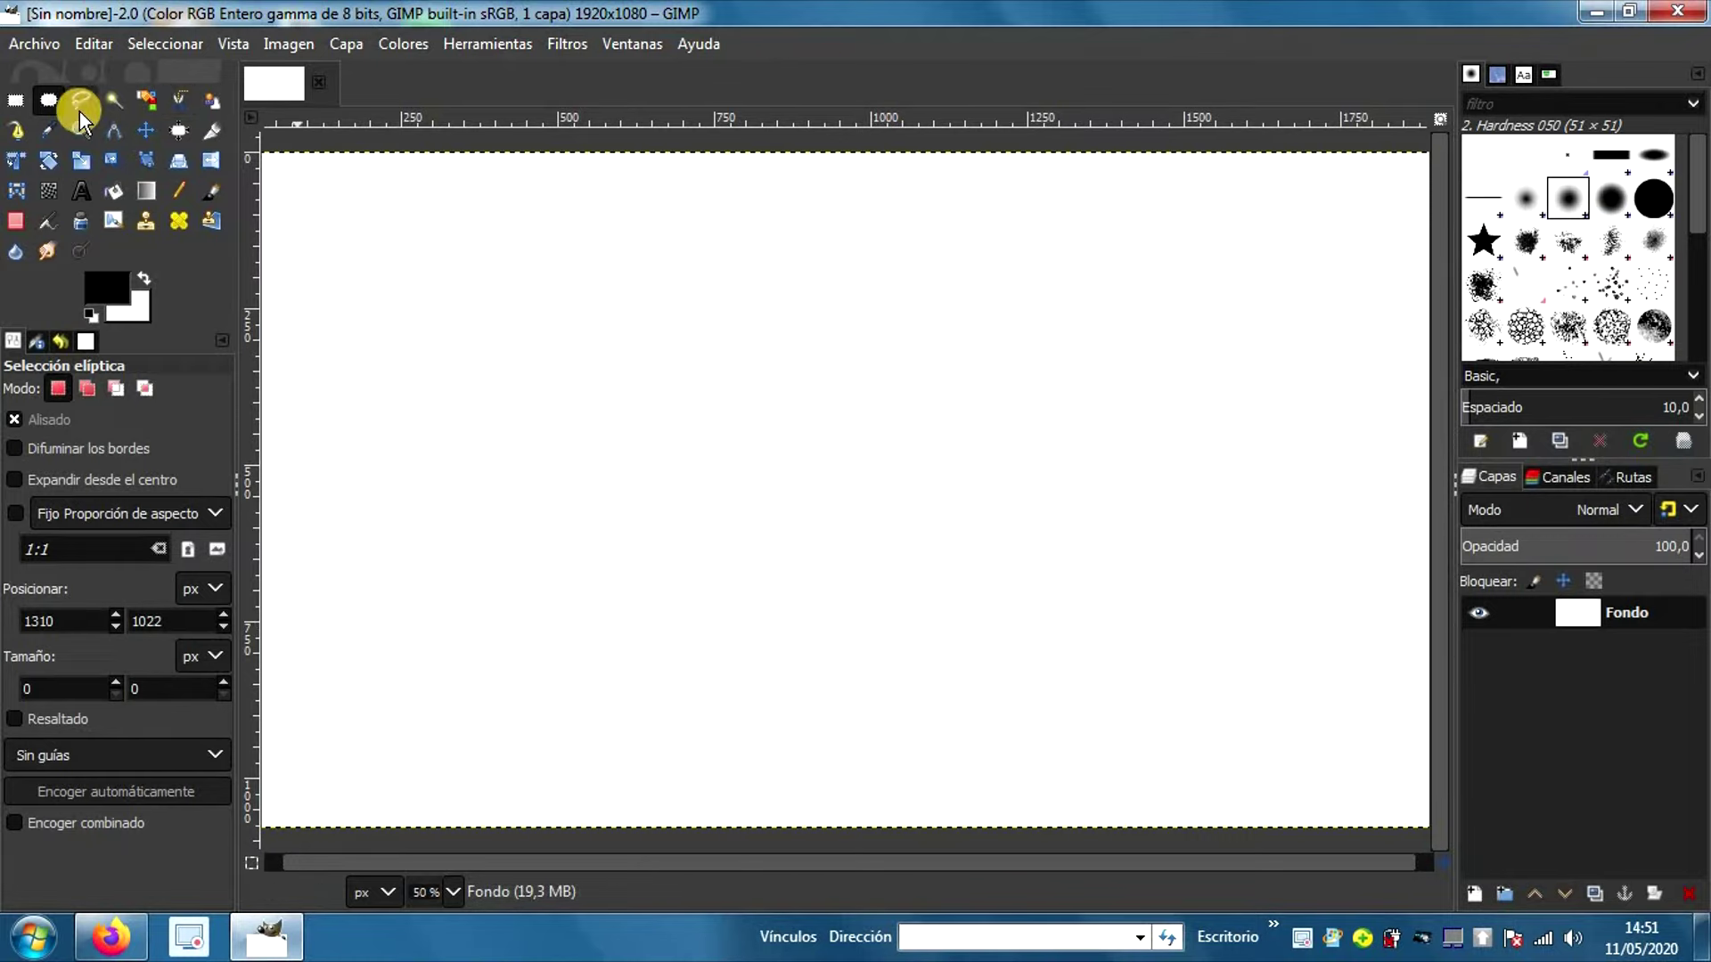
Step: Draw a large 1652×896 px rectangular selection on the new canvas
left_click(16, 101)
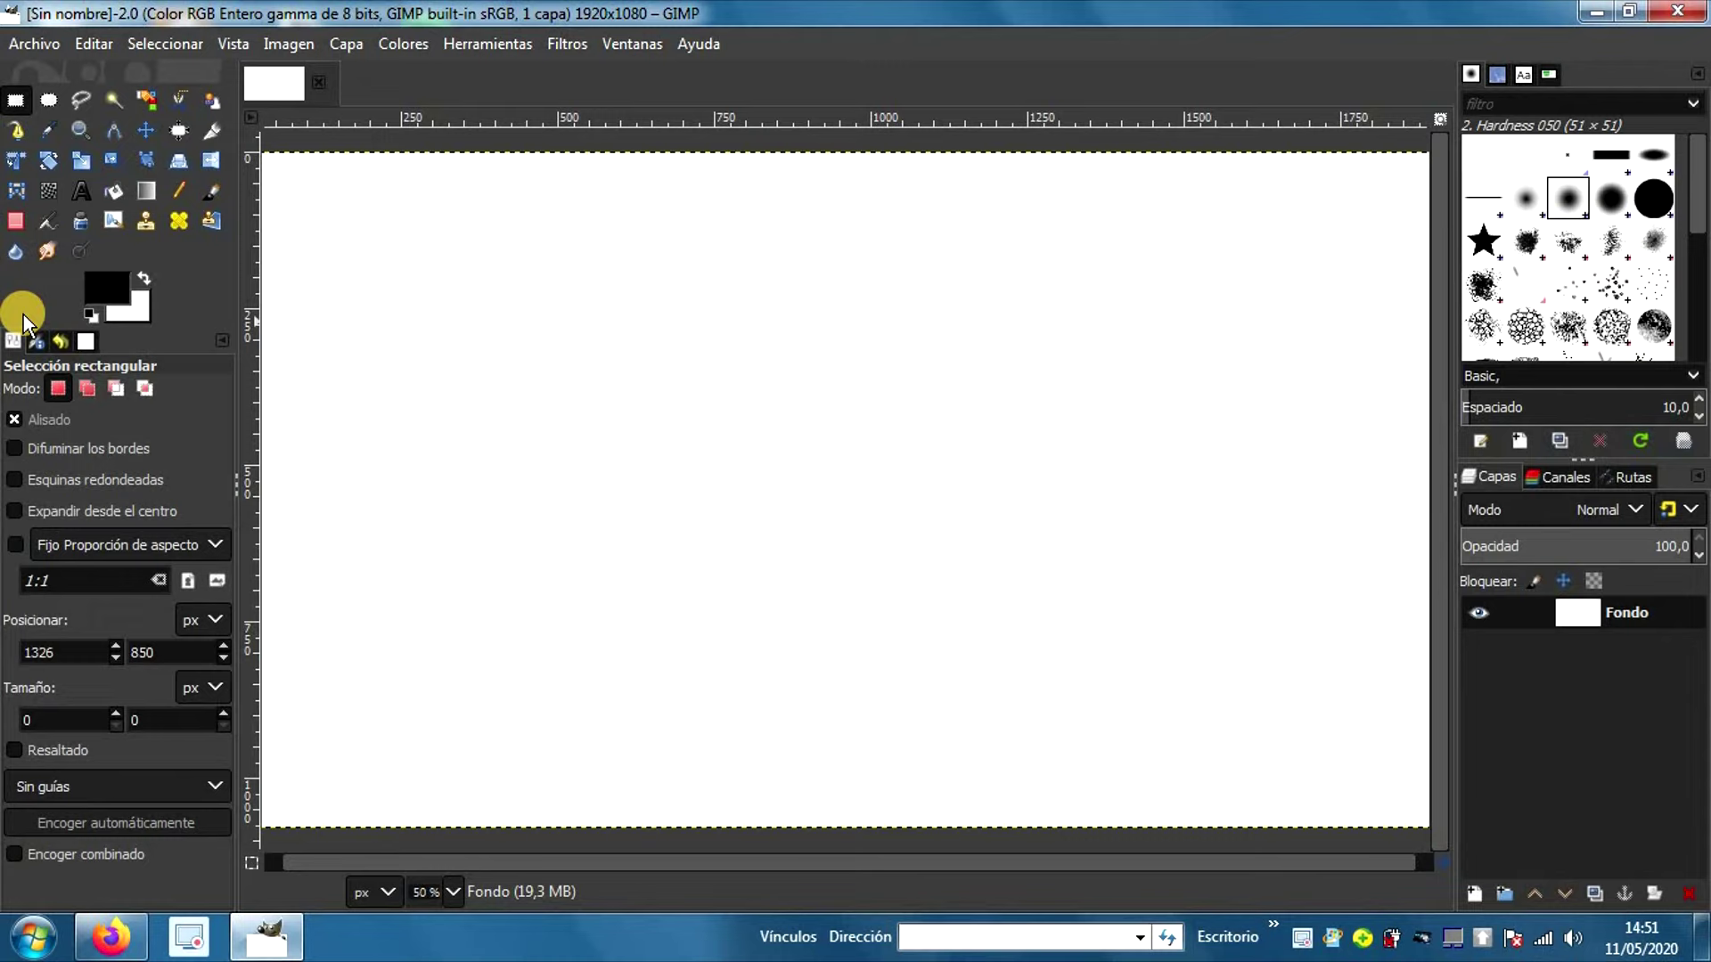
left_click_drag(353, 211, 629, 688)
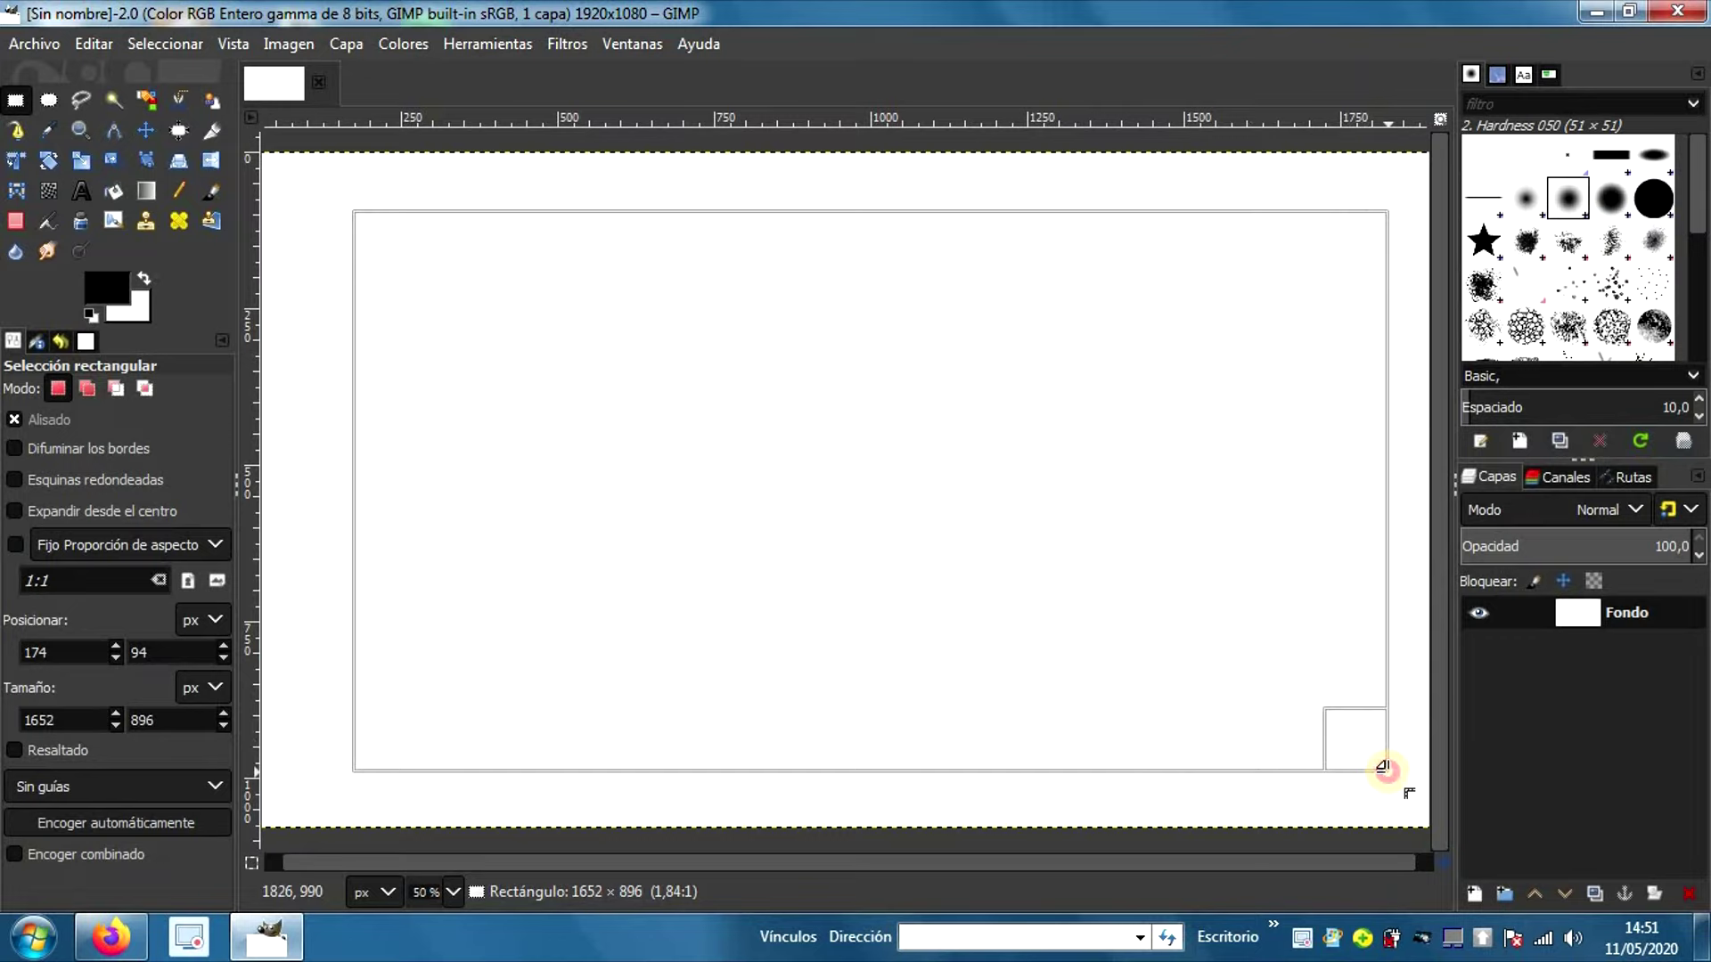
left_click_drag(1240, 742, 1361, 772)
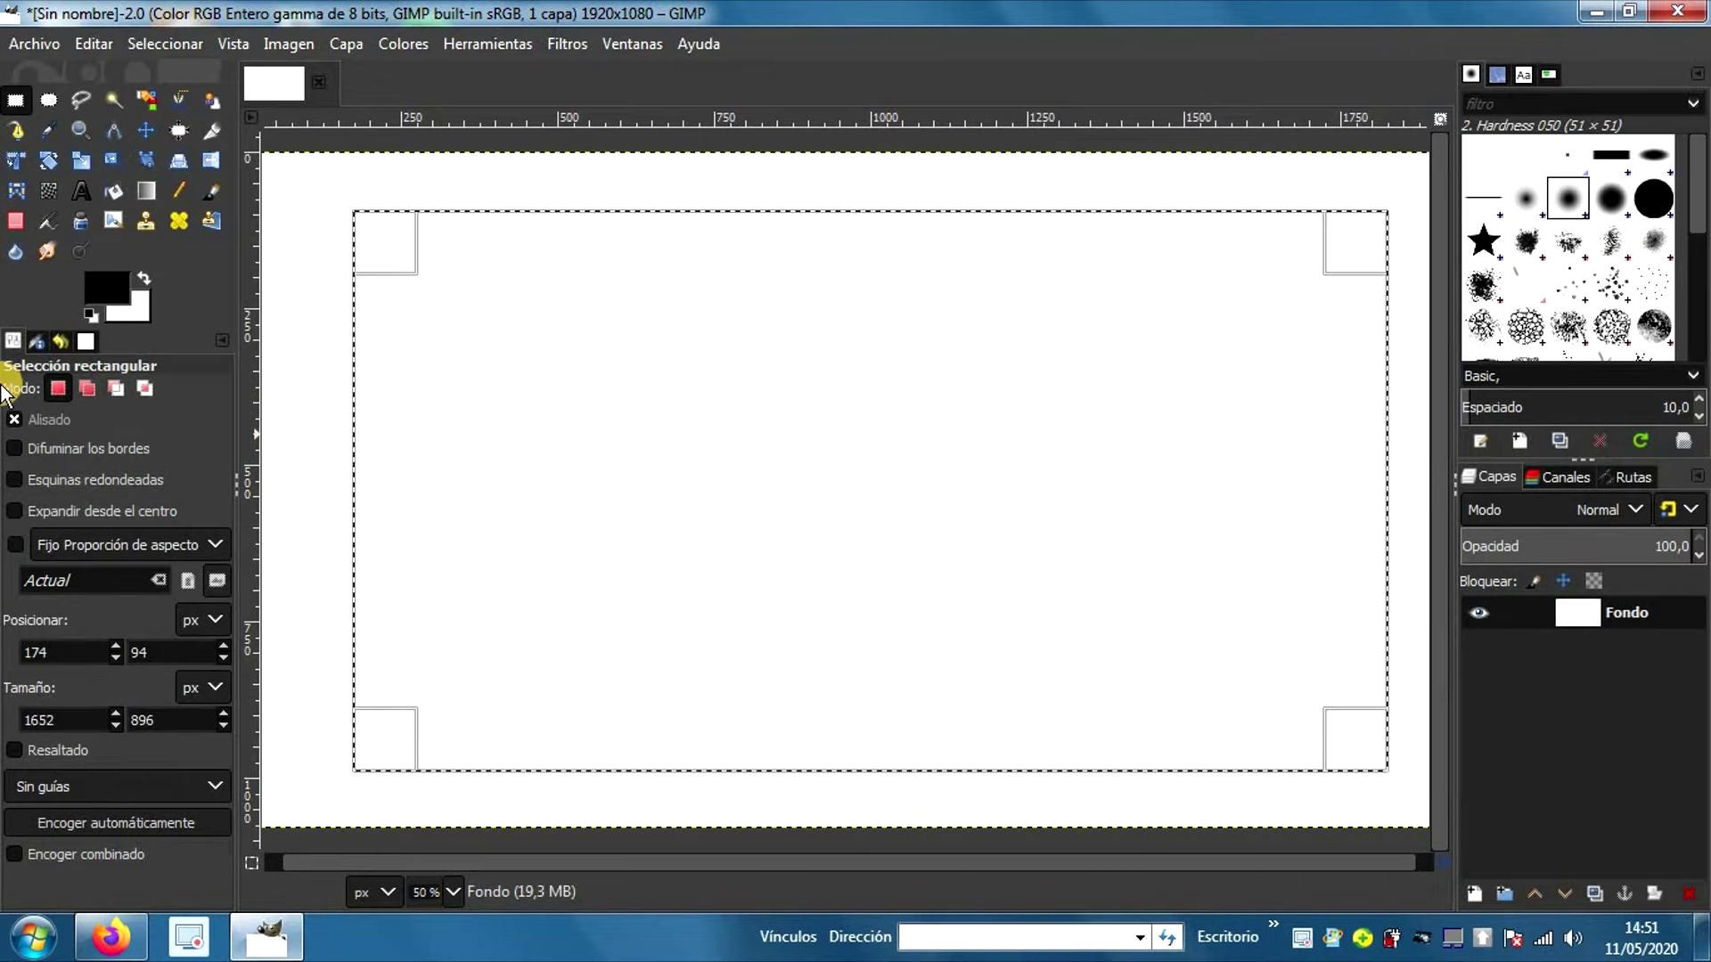
Step: In Add mode, add a wide 1844×512 px band at 54, 262 to the selection
left_click(83, 385)
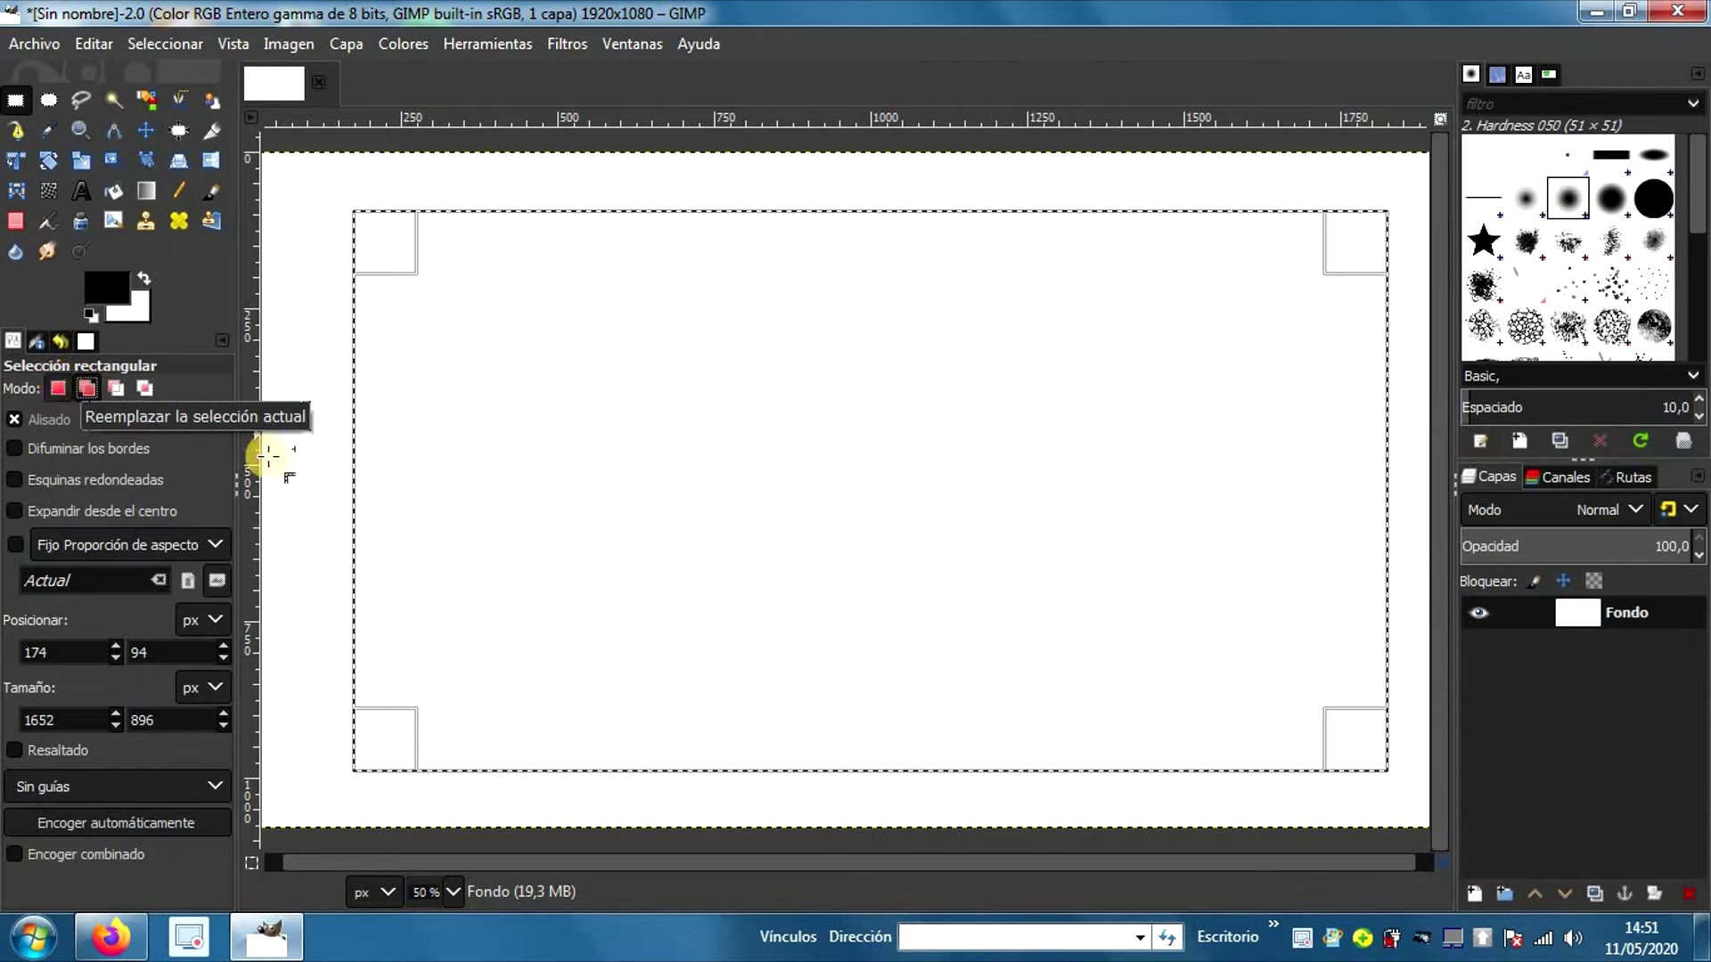
mouse_move(286, 319)
left_mouse_down()
mouse_move(1485, 682)
mouse_move(1410, 636)
left_mouse_up()
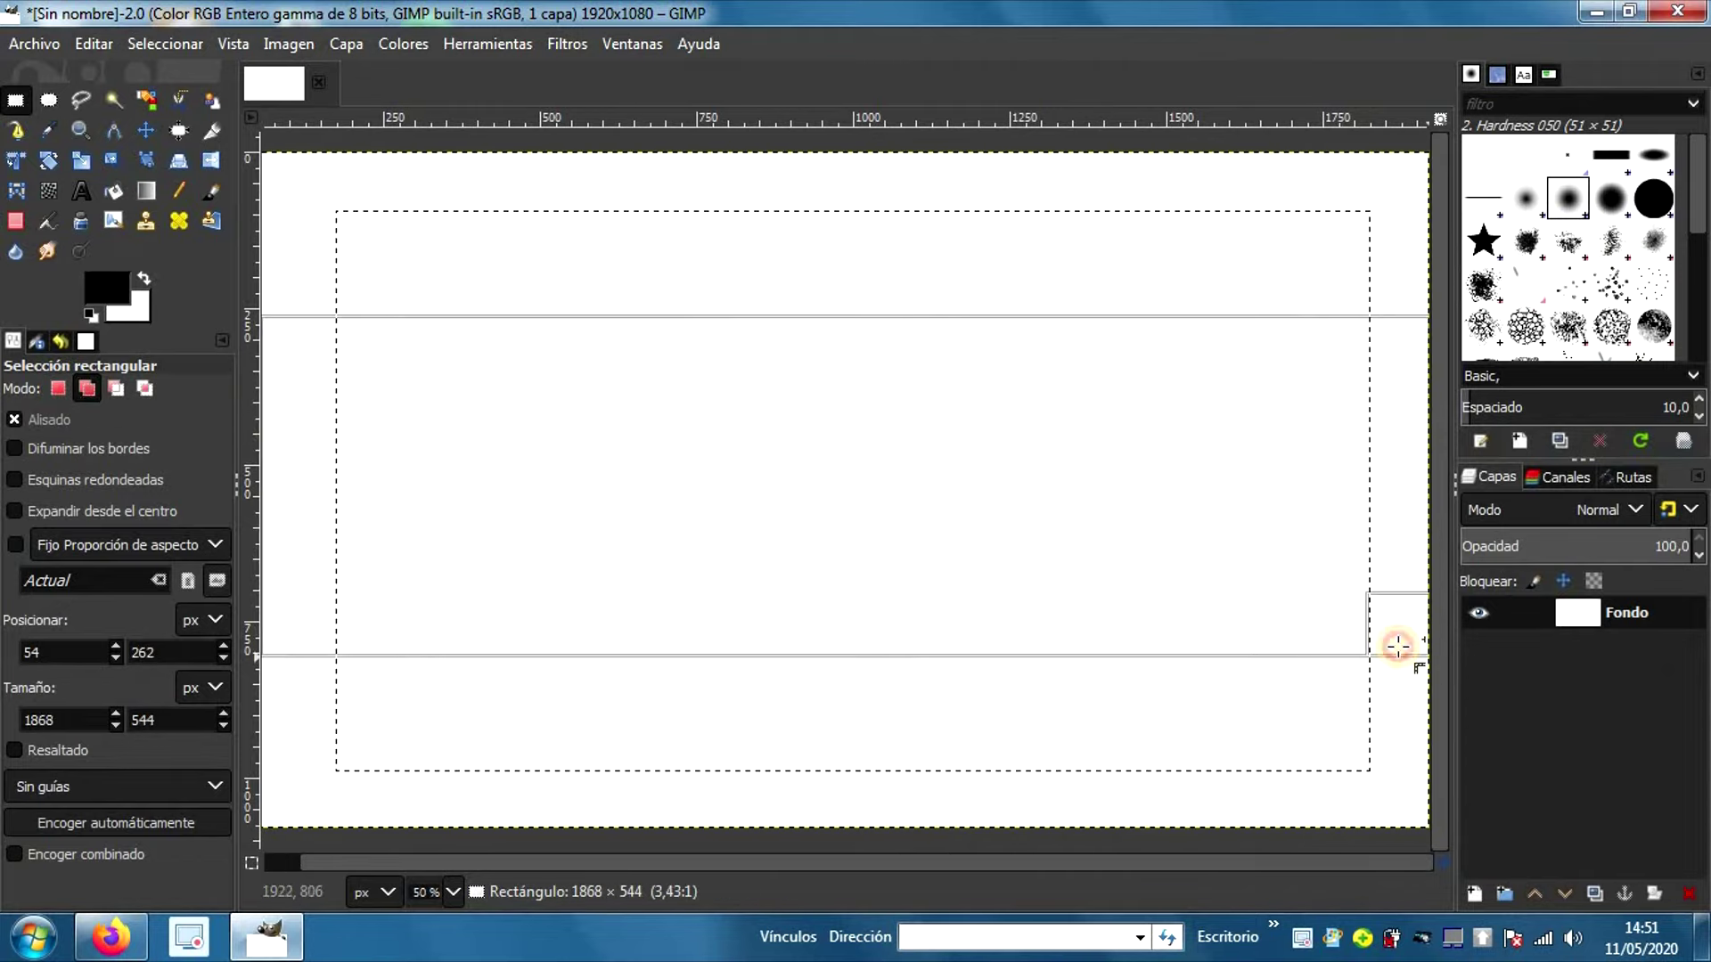
left_click_drag(1410, 637, 1410, 631)
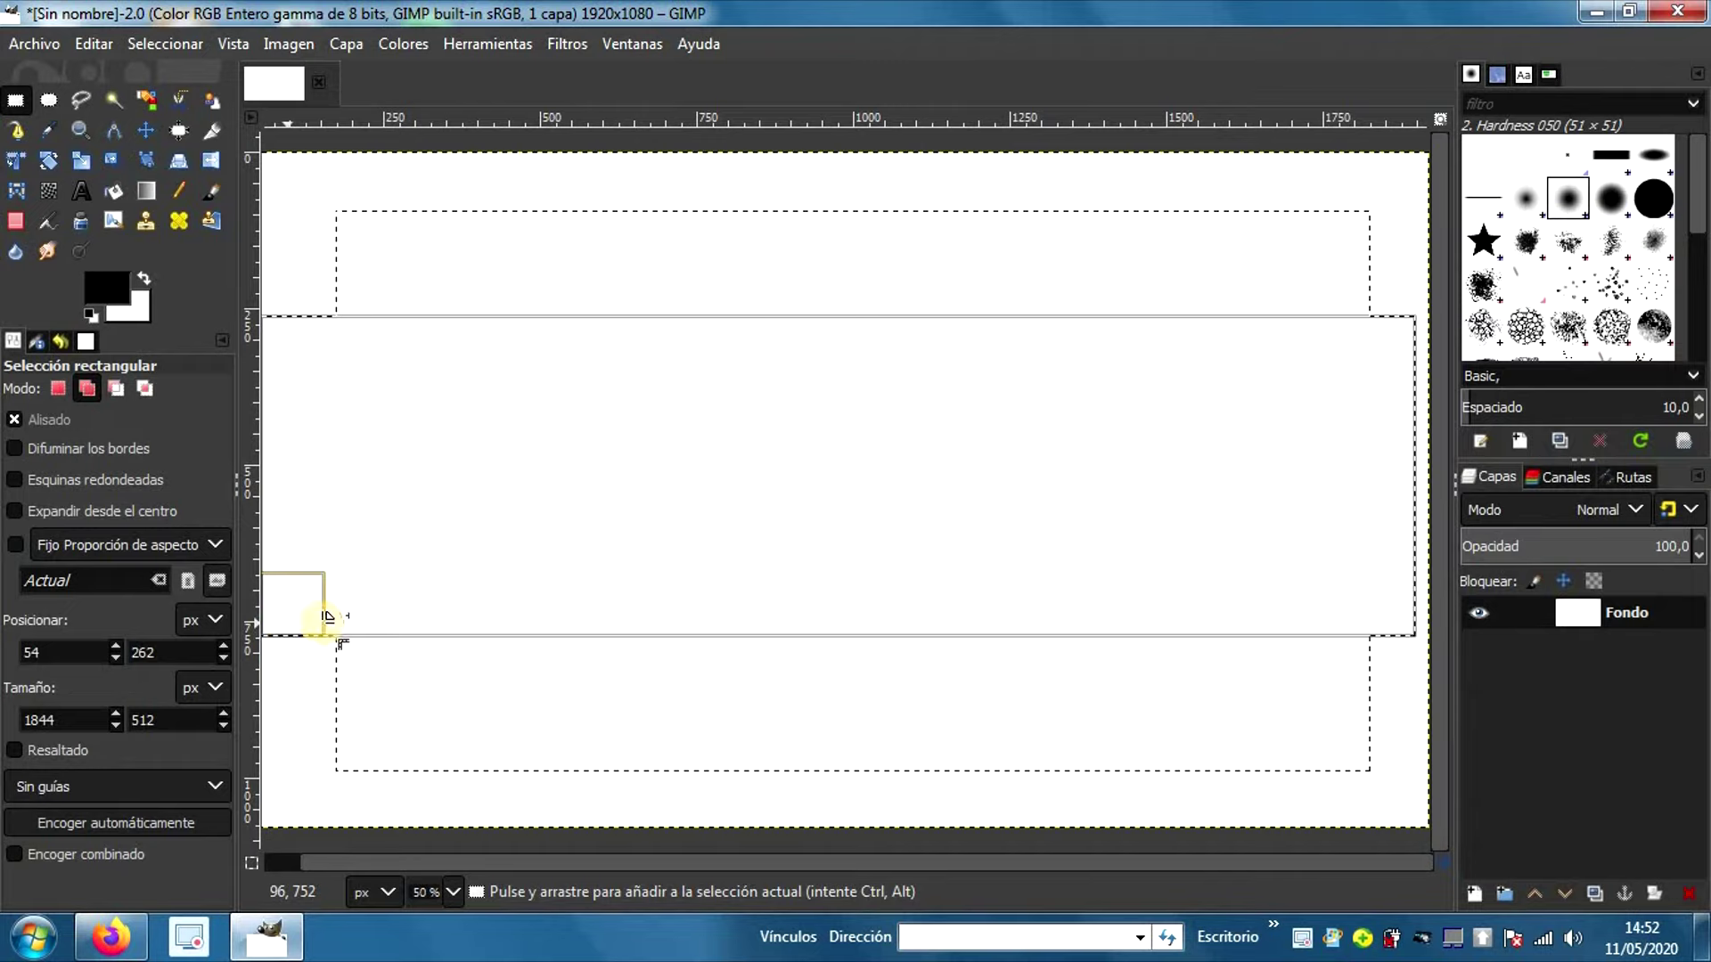
mouse_move(838, 476)
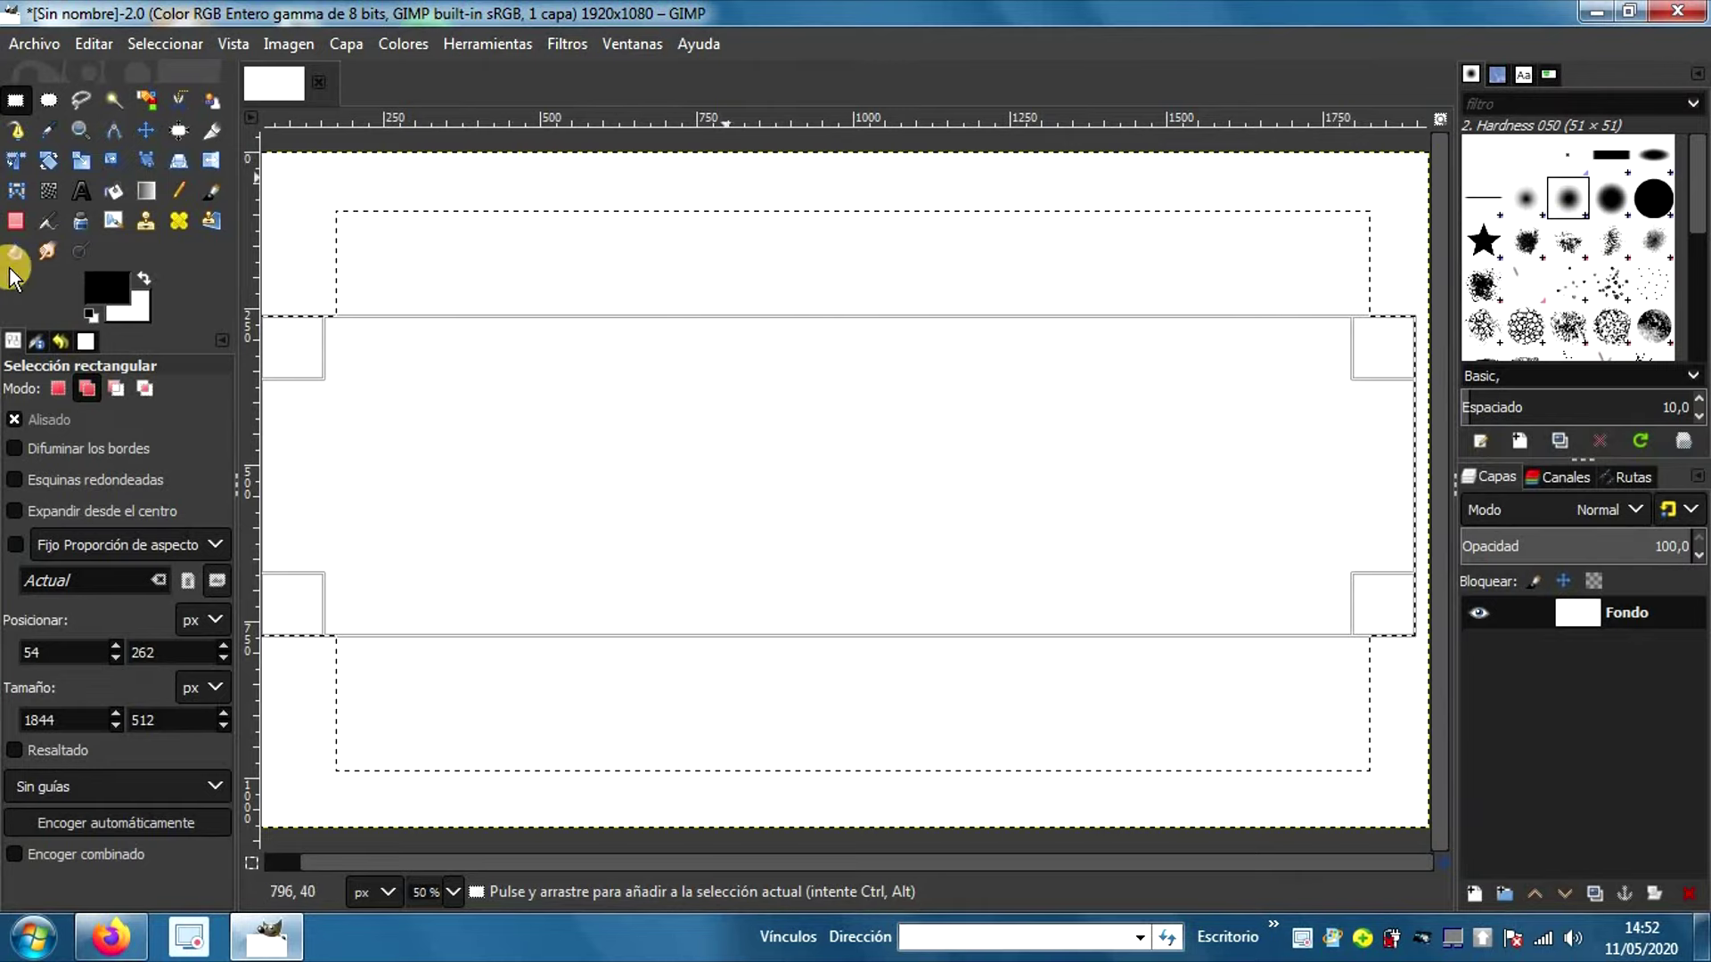
Step: Subtract a 1396 × 708 px inner rectangle at 310,168, leaving a hollow frame selection
left_click(116, 390)
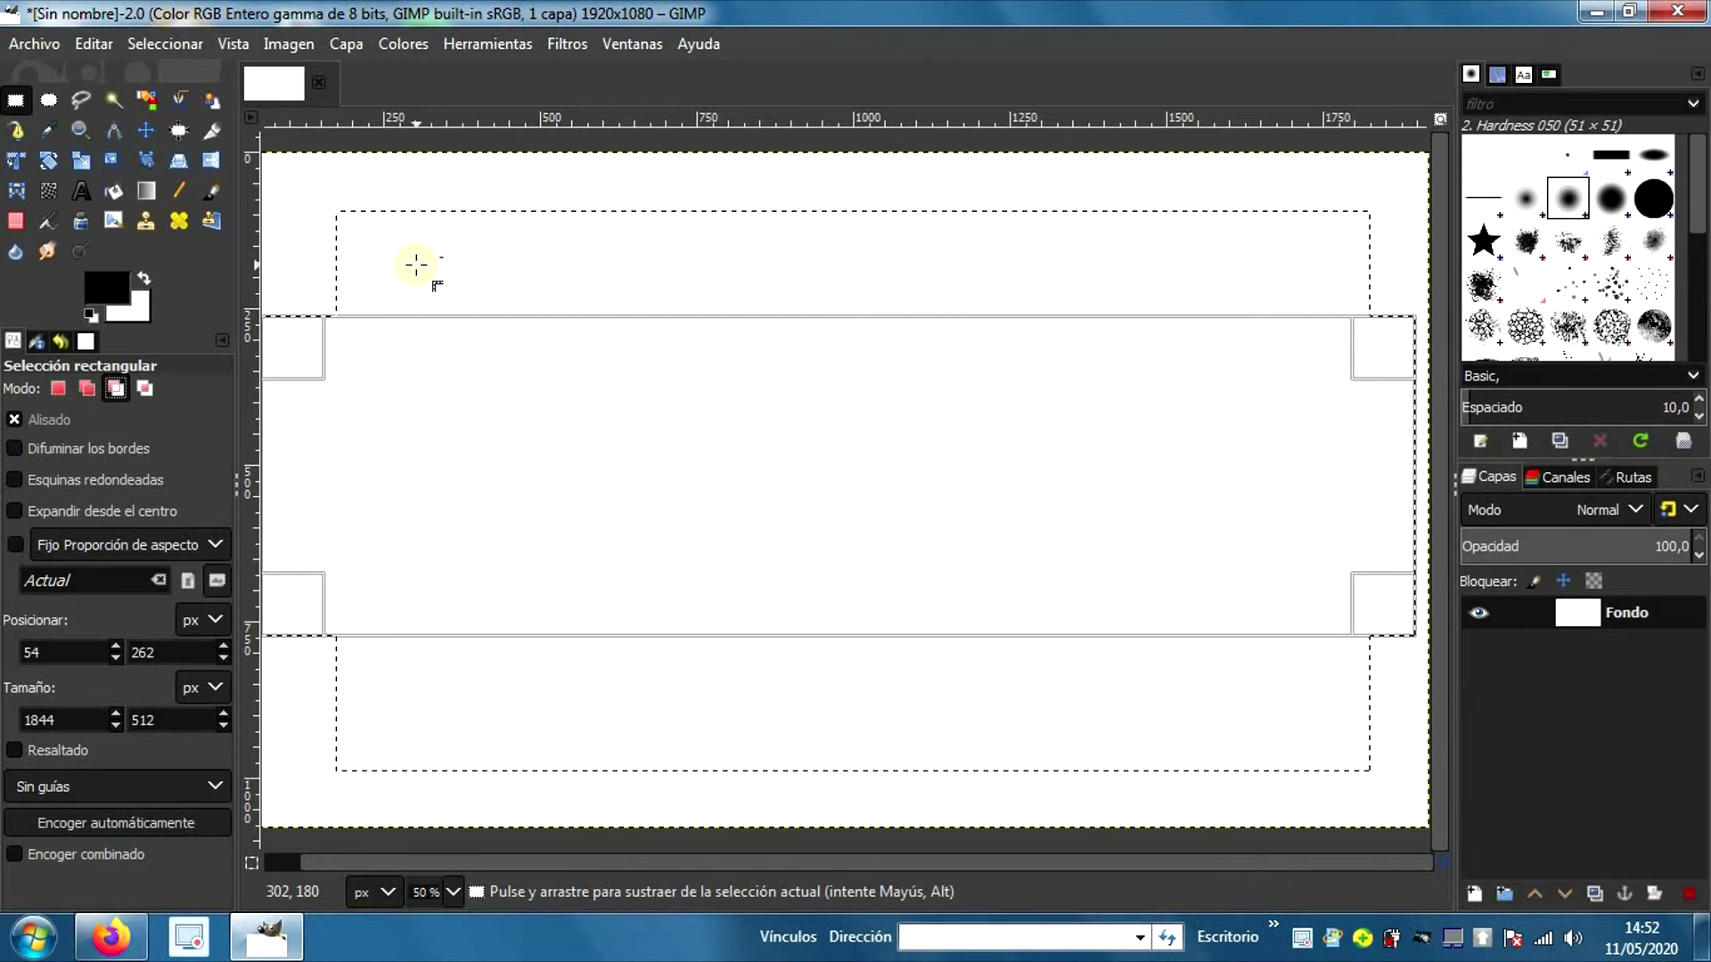
left_click(417, 265)
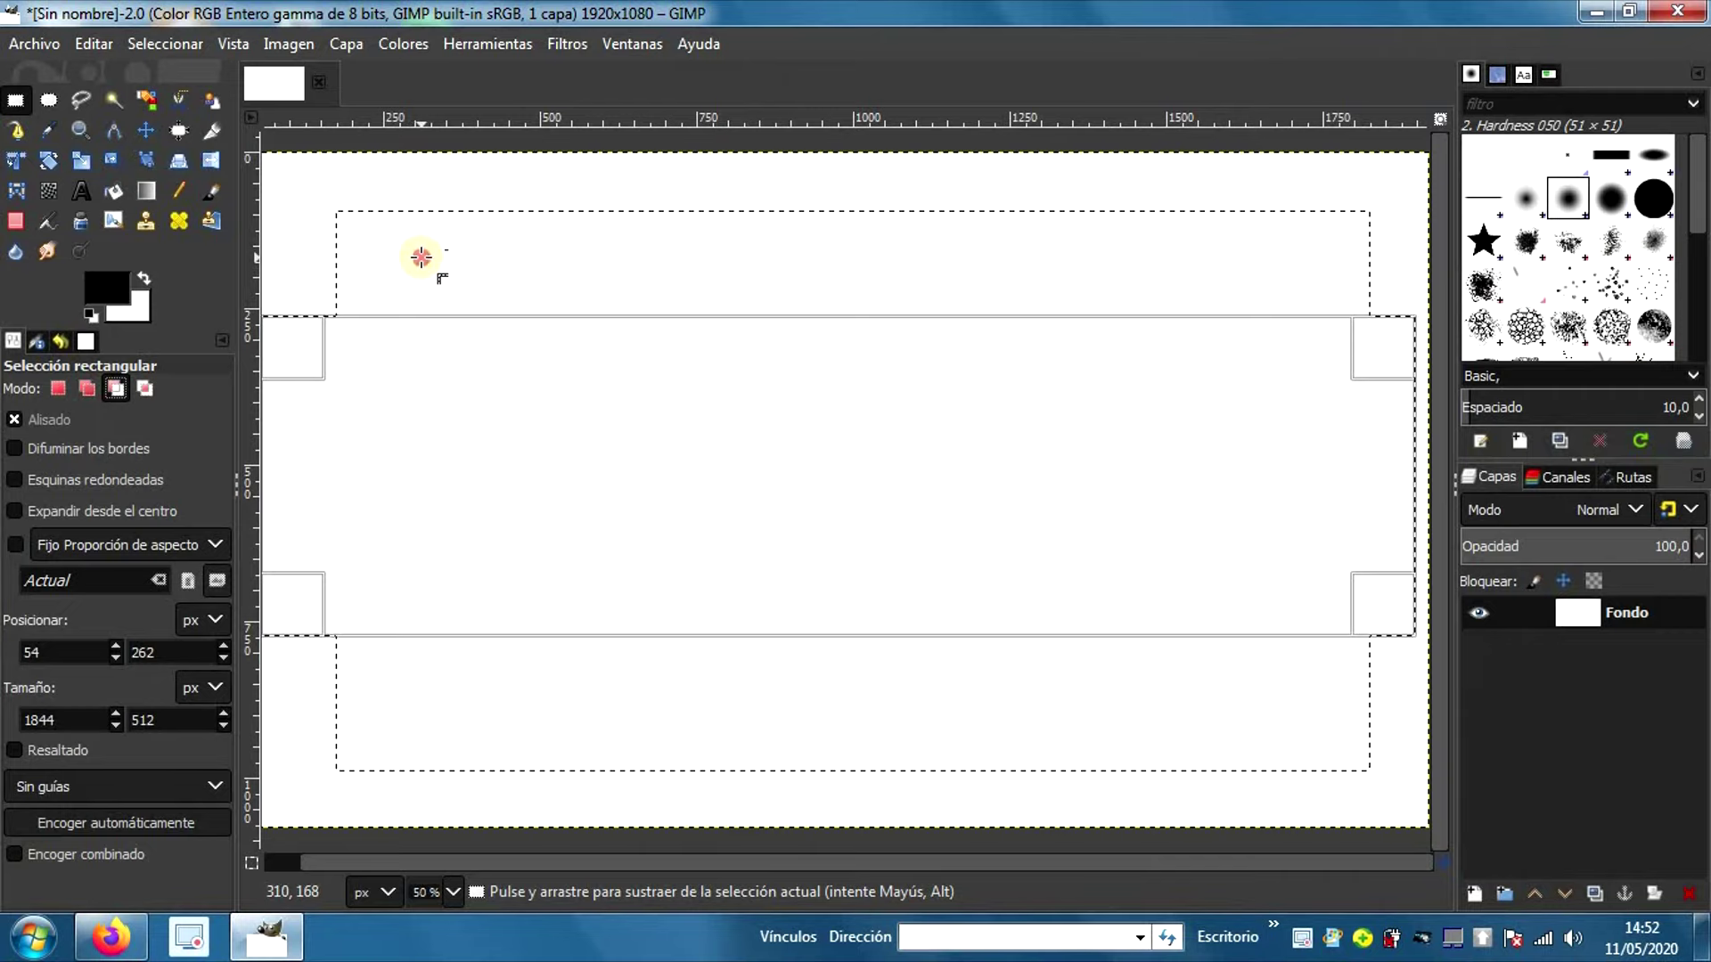
mouse_move(421, 259)
left_mouse_down()
mouse_move(1334, 704)
mouse_move(1295, 701)
left_mouse_up()
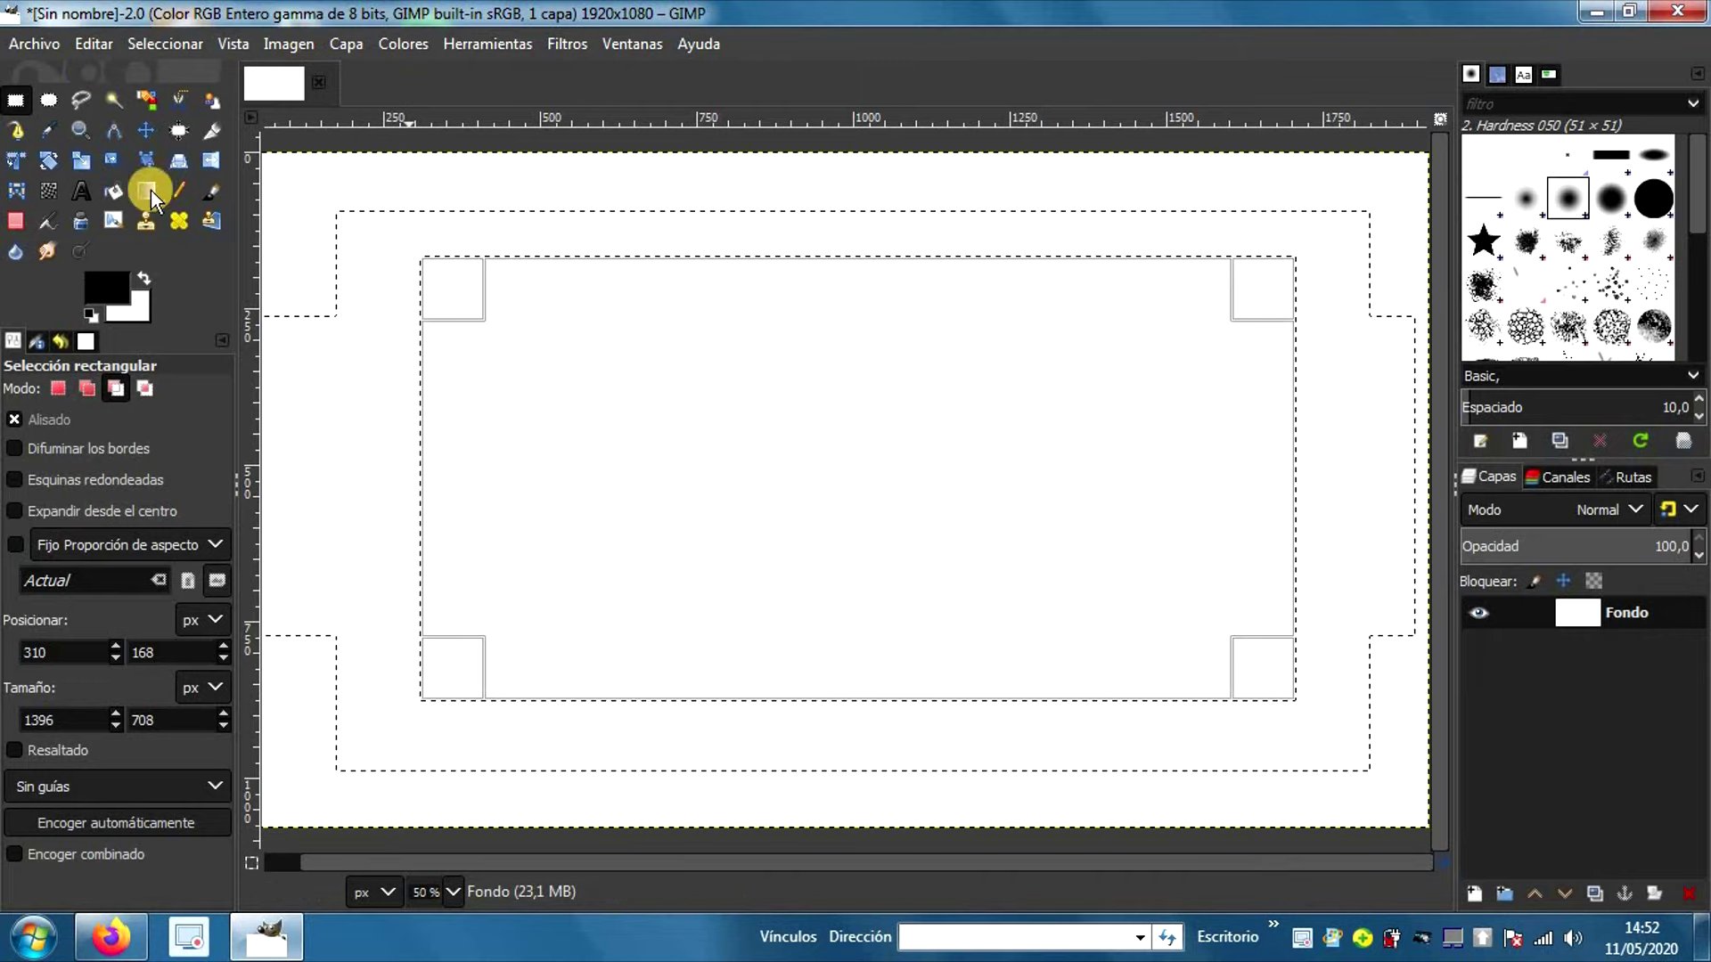
left_click(110, 192)
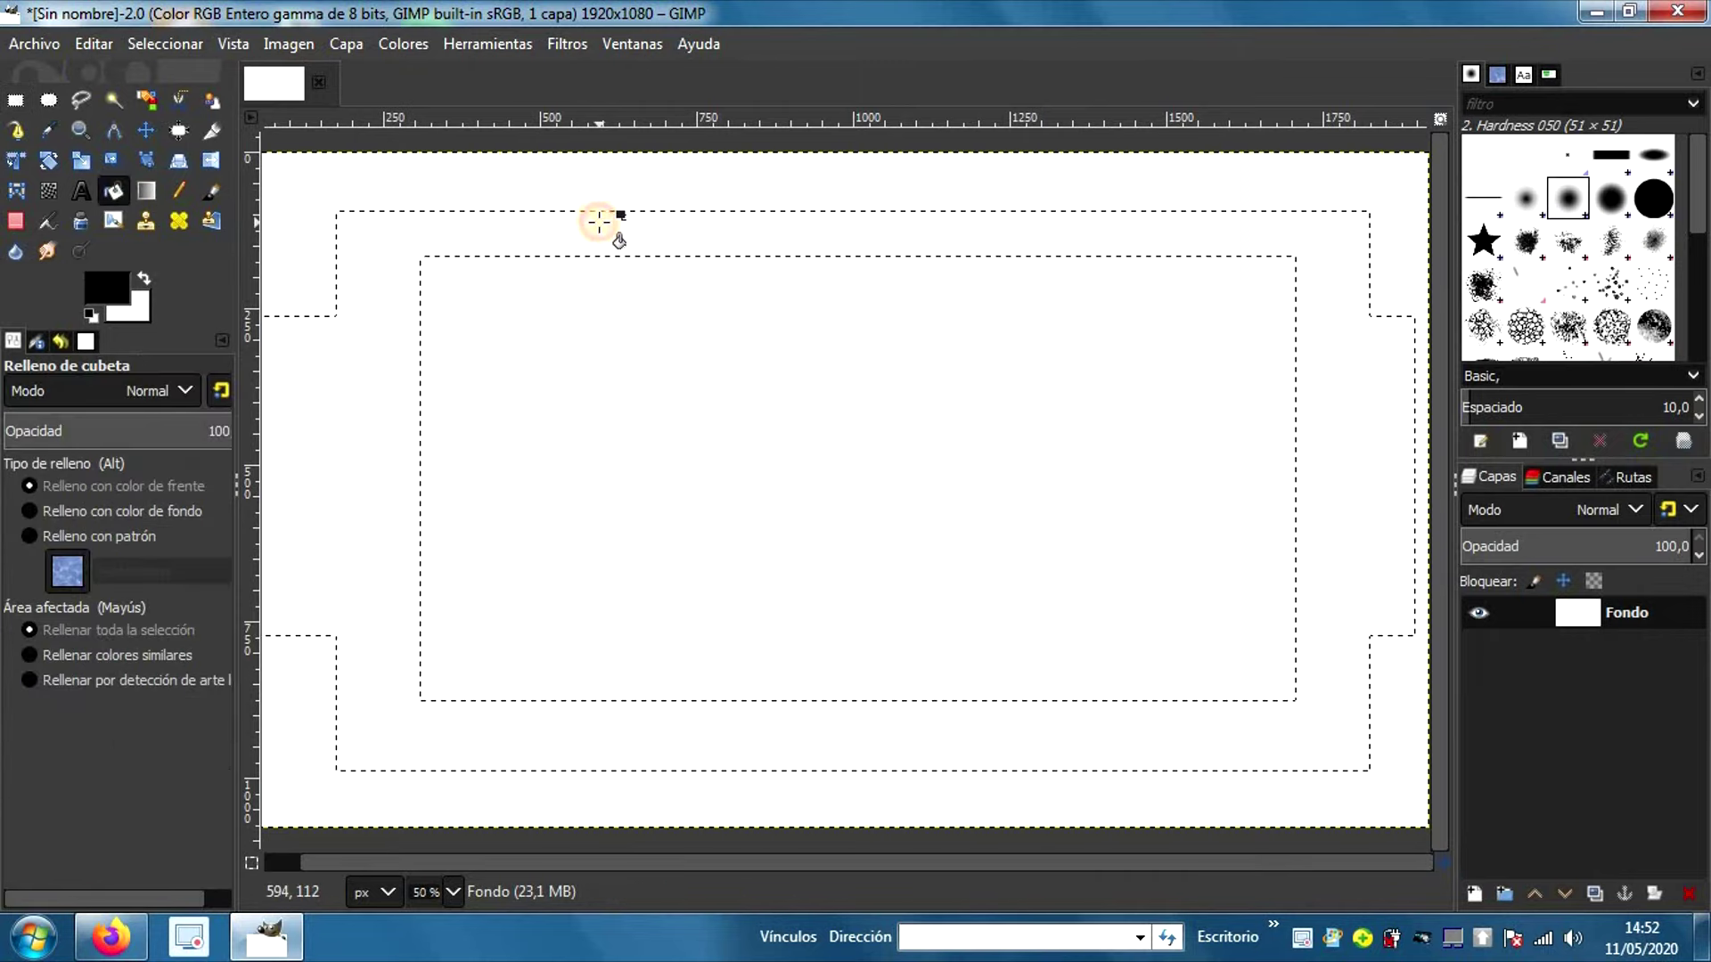
Step: Fill the frame selection black, then set Rectangle Select back to Replace mode
left_click(599, 222)
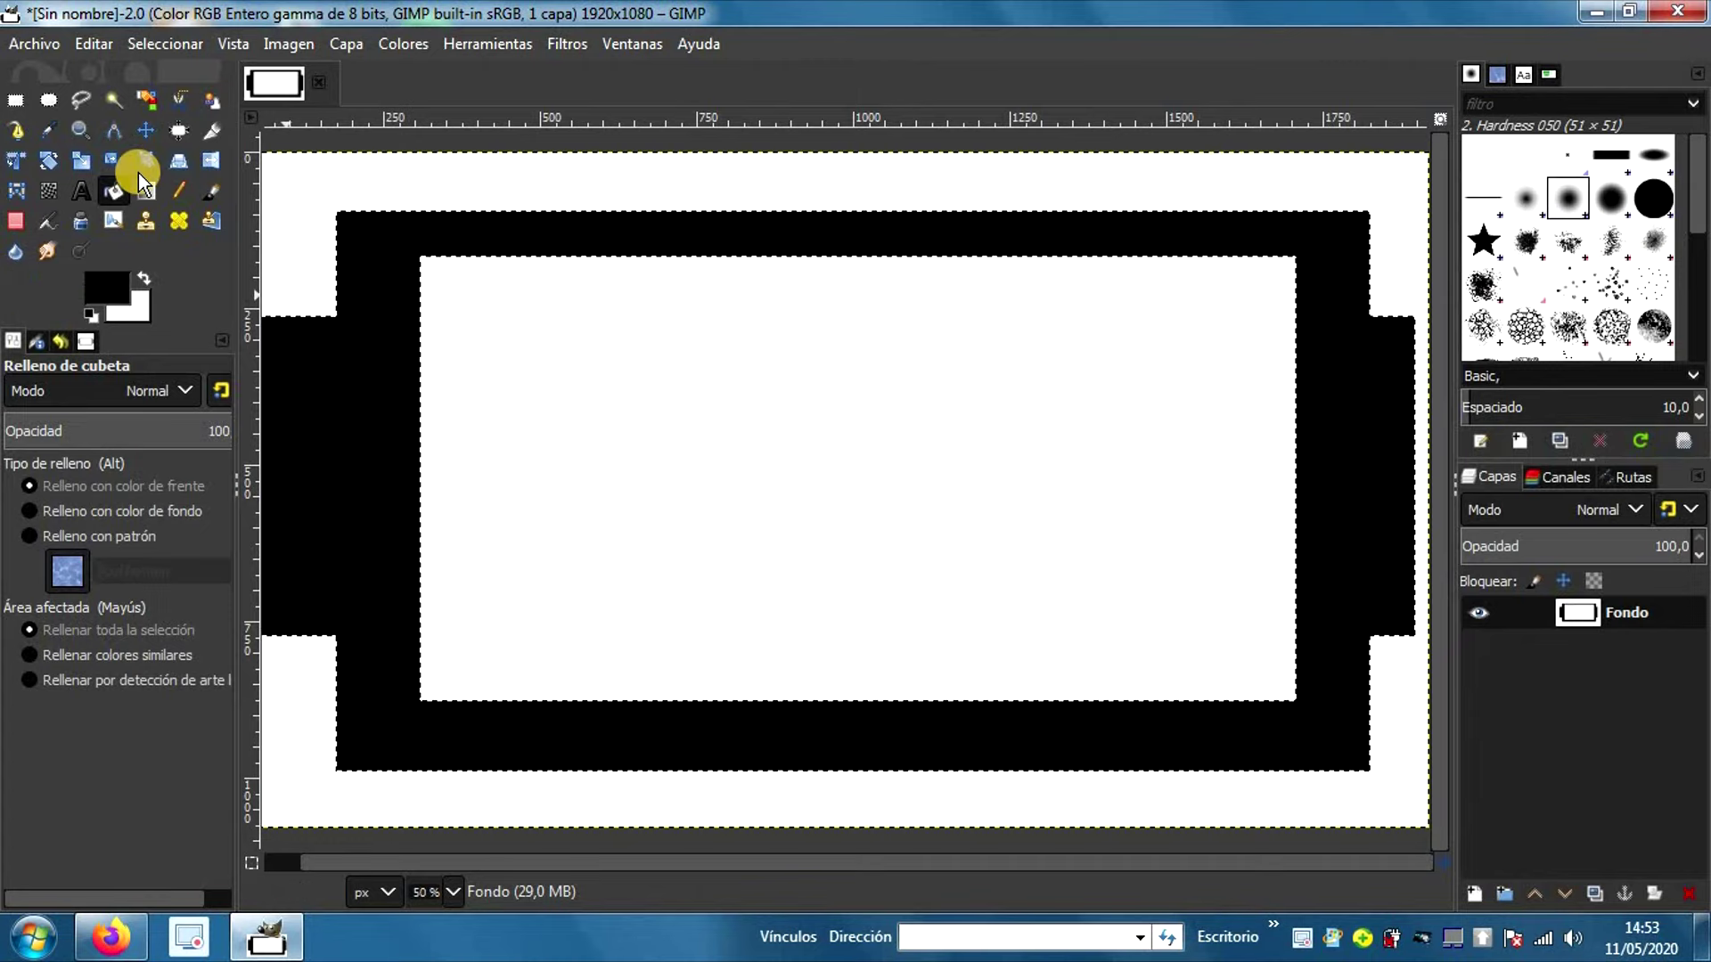
left_click(14, 100)
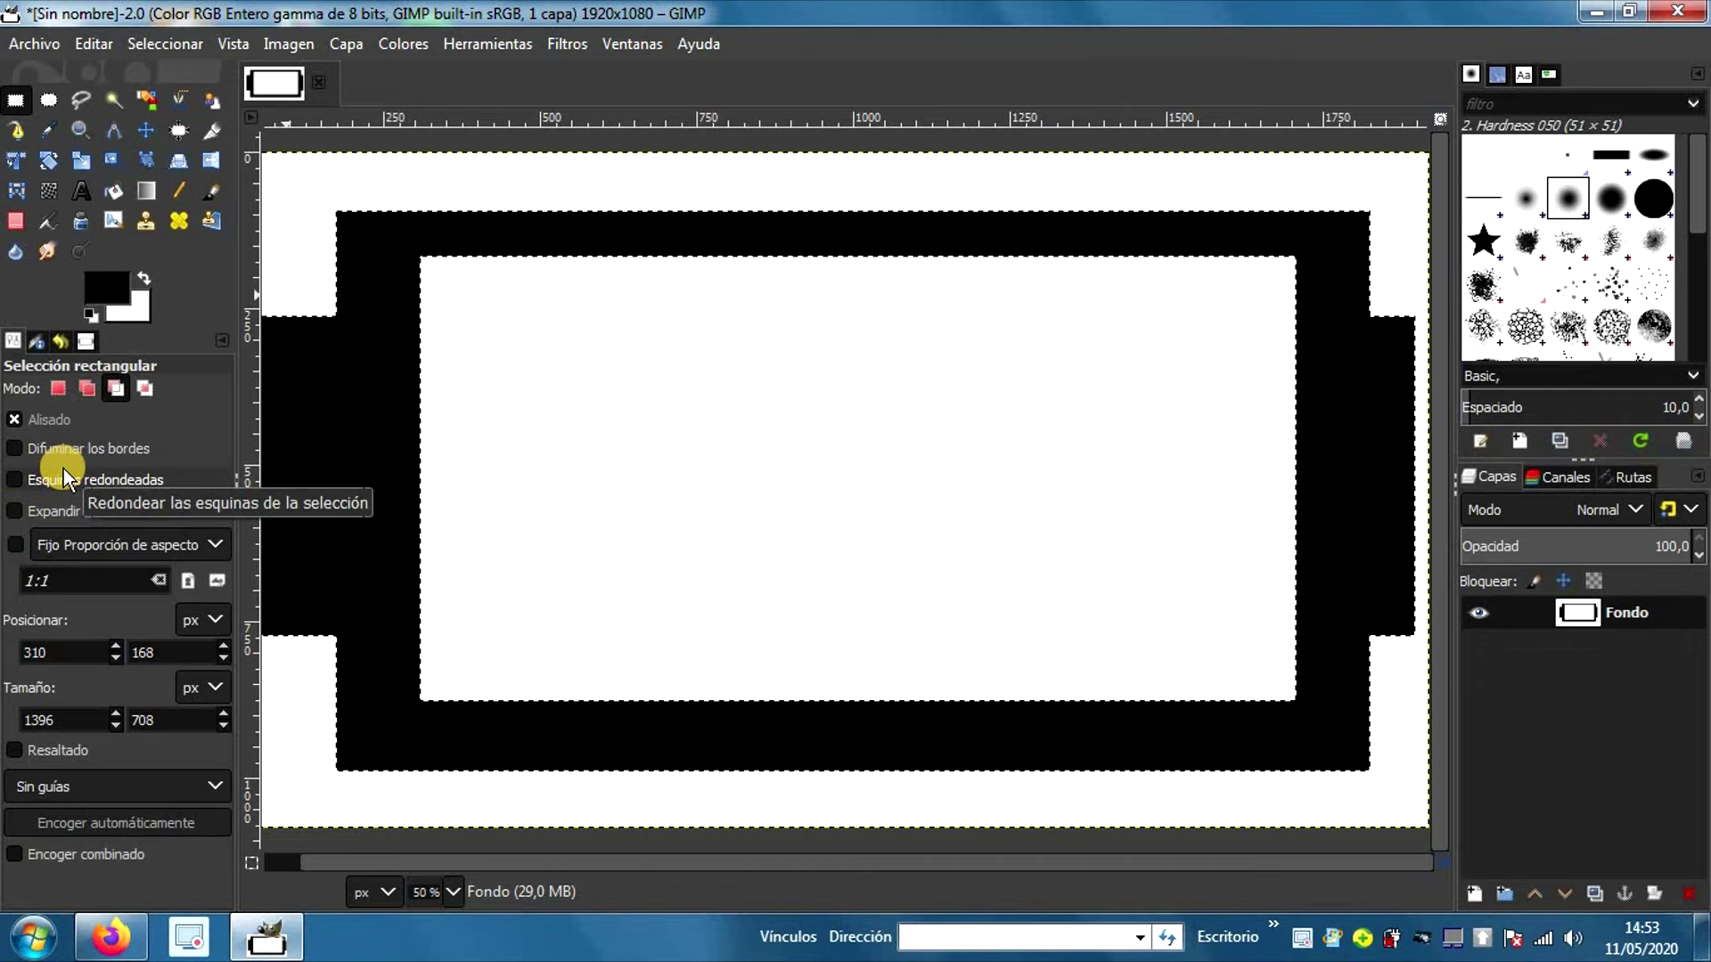
left_click(58, 381)
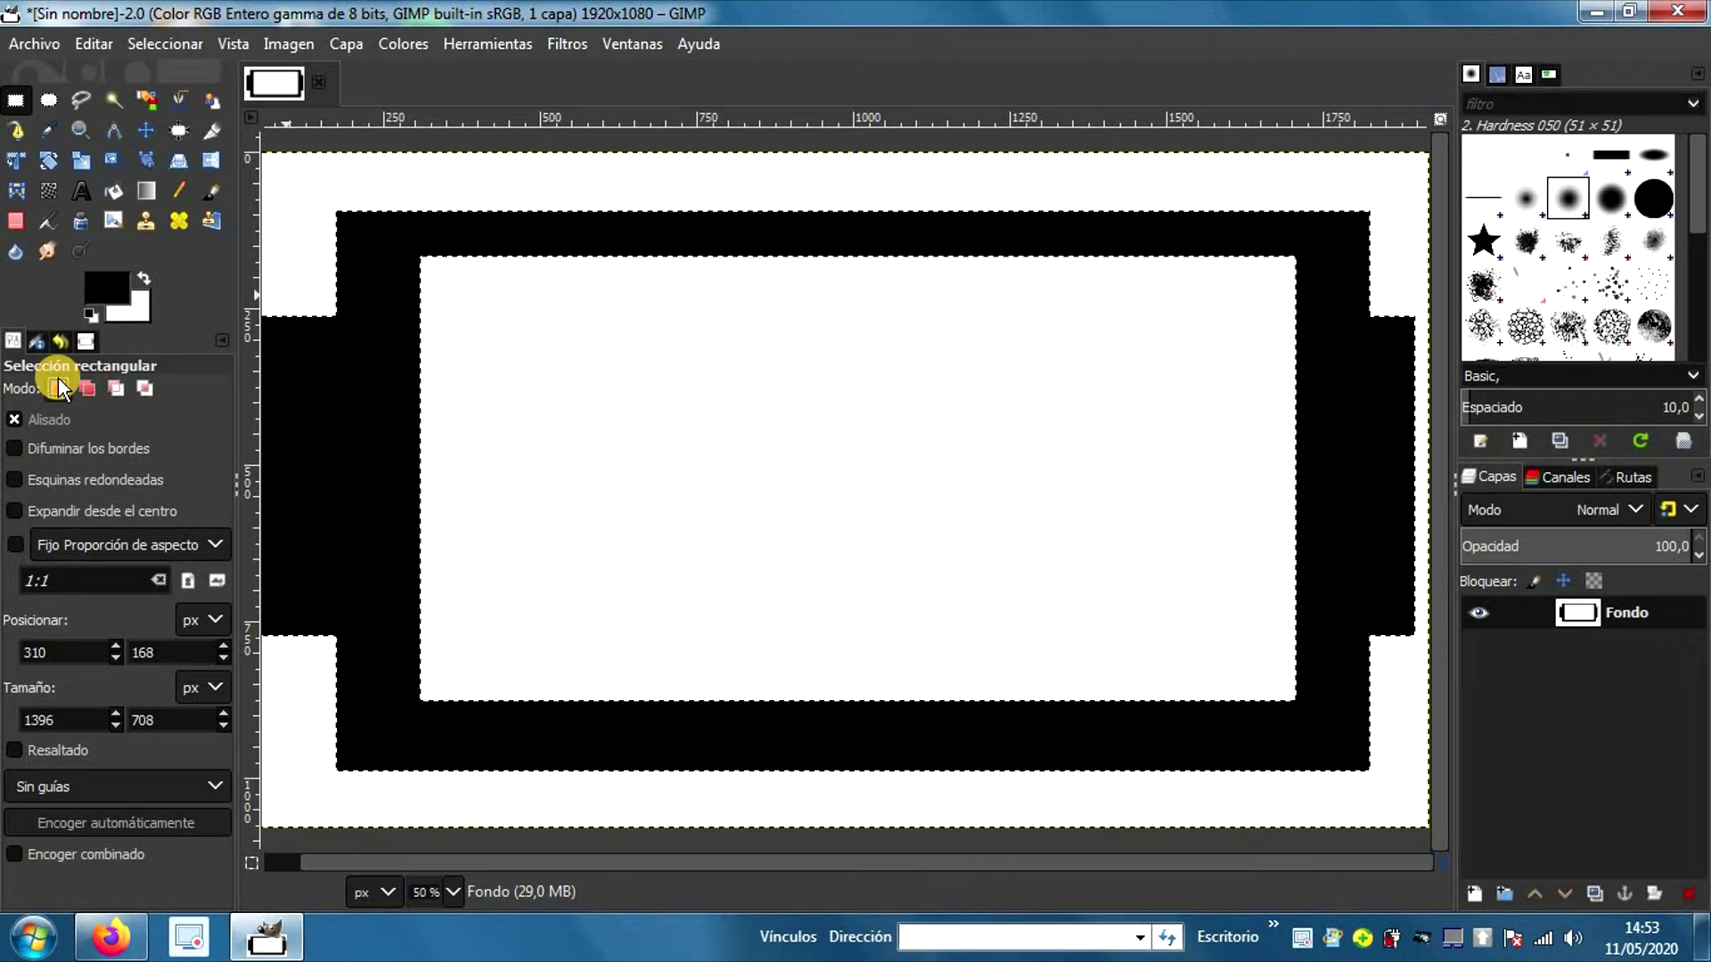
Step: Select all and fill the whole canvas white, then restore black as foreground
left_click(148, 43)
left_click(171, 78)
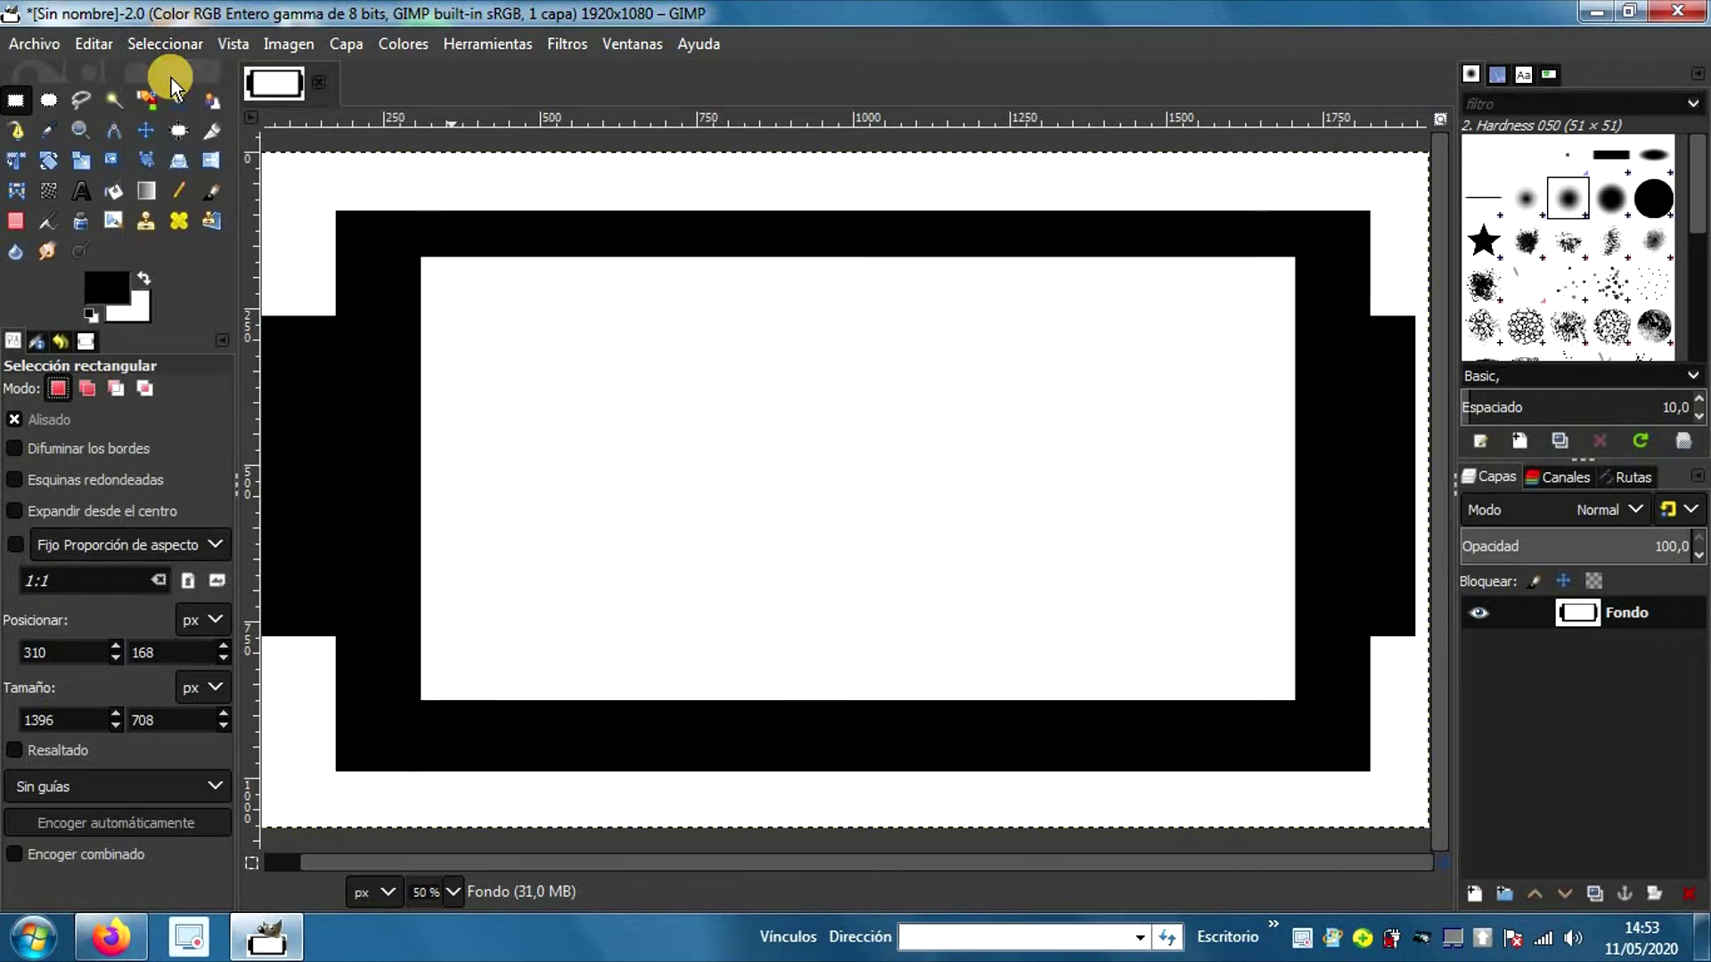
left_click(138, 260)
left_click(114, 191)
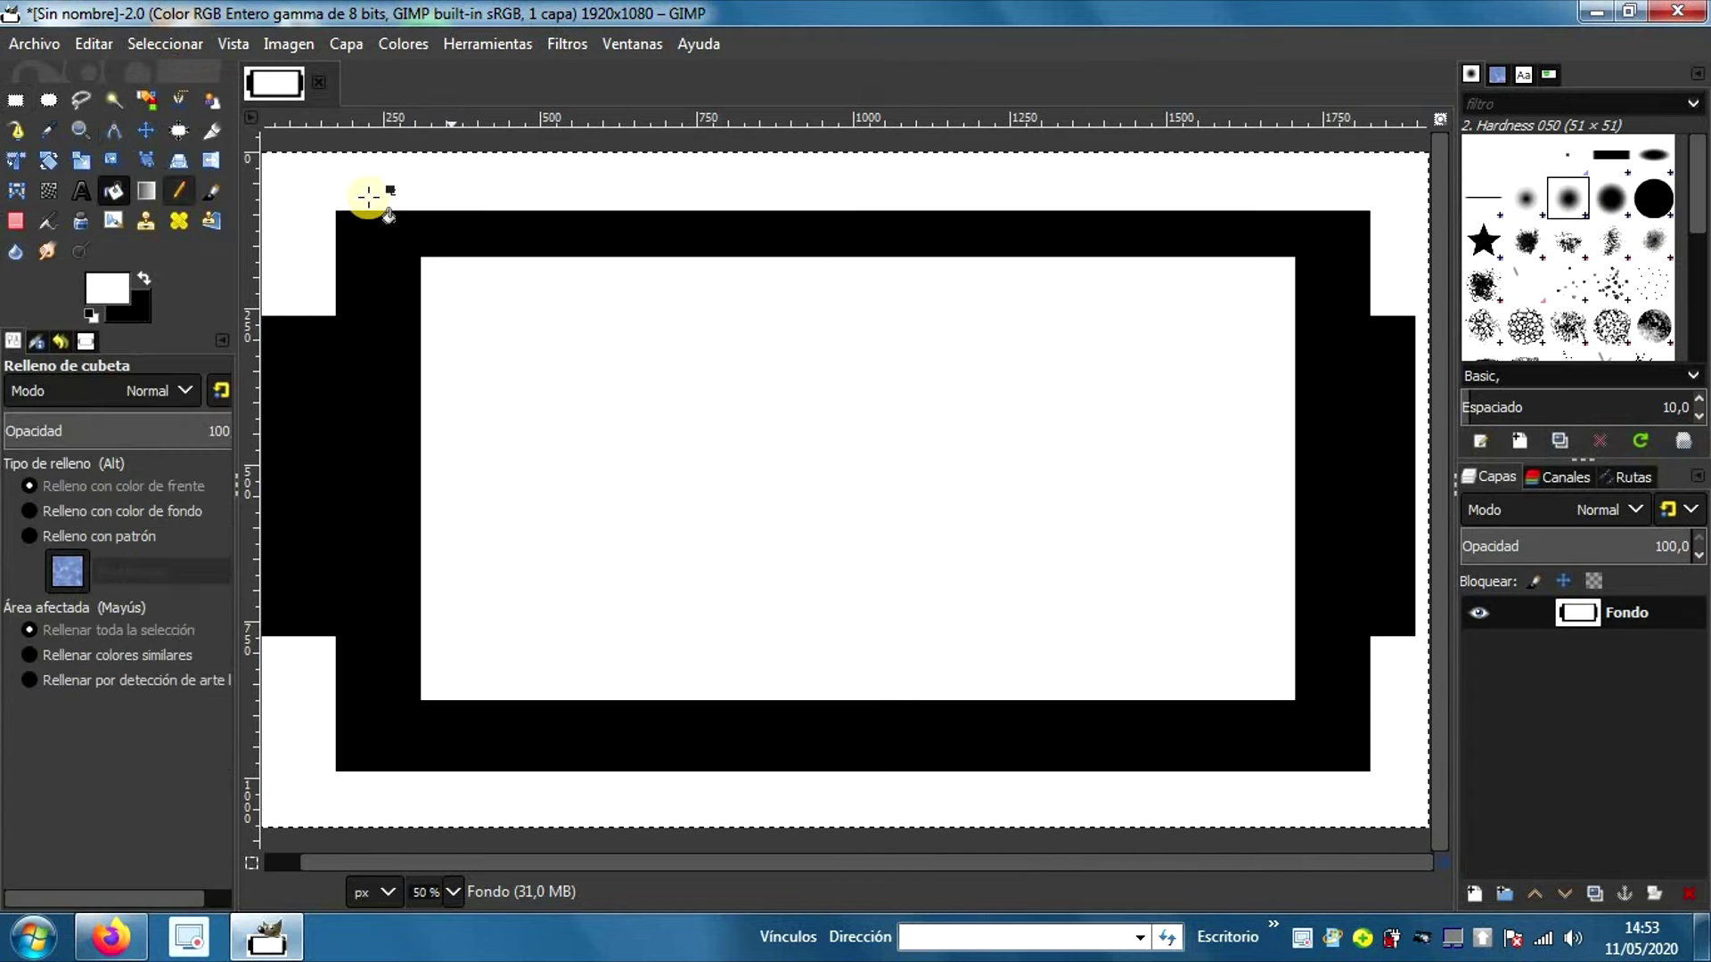
left_click(397, 174)
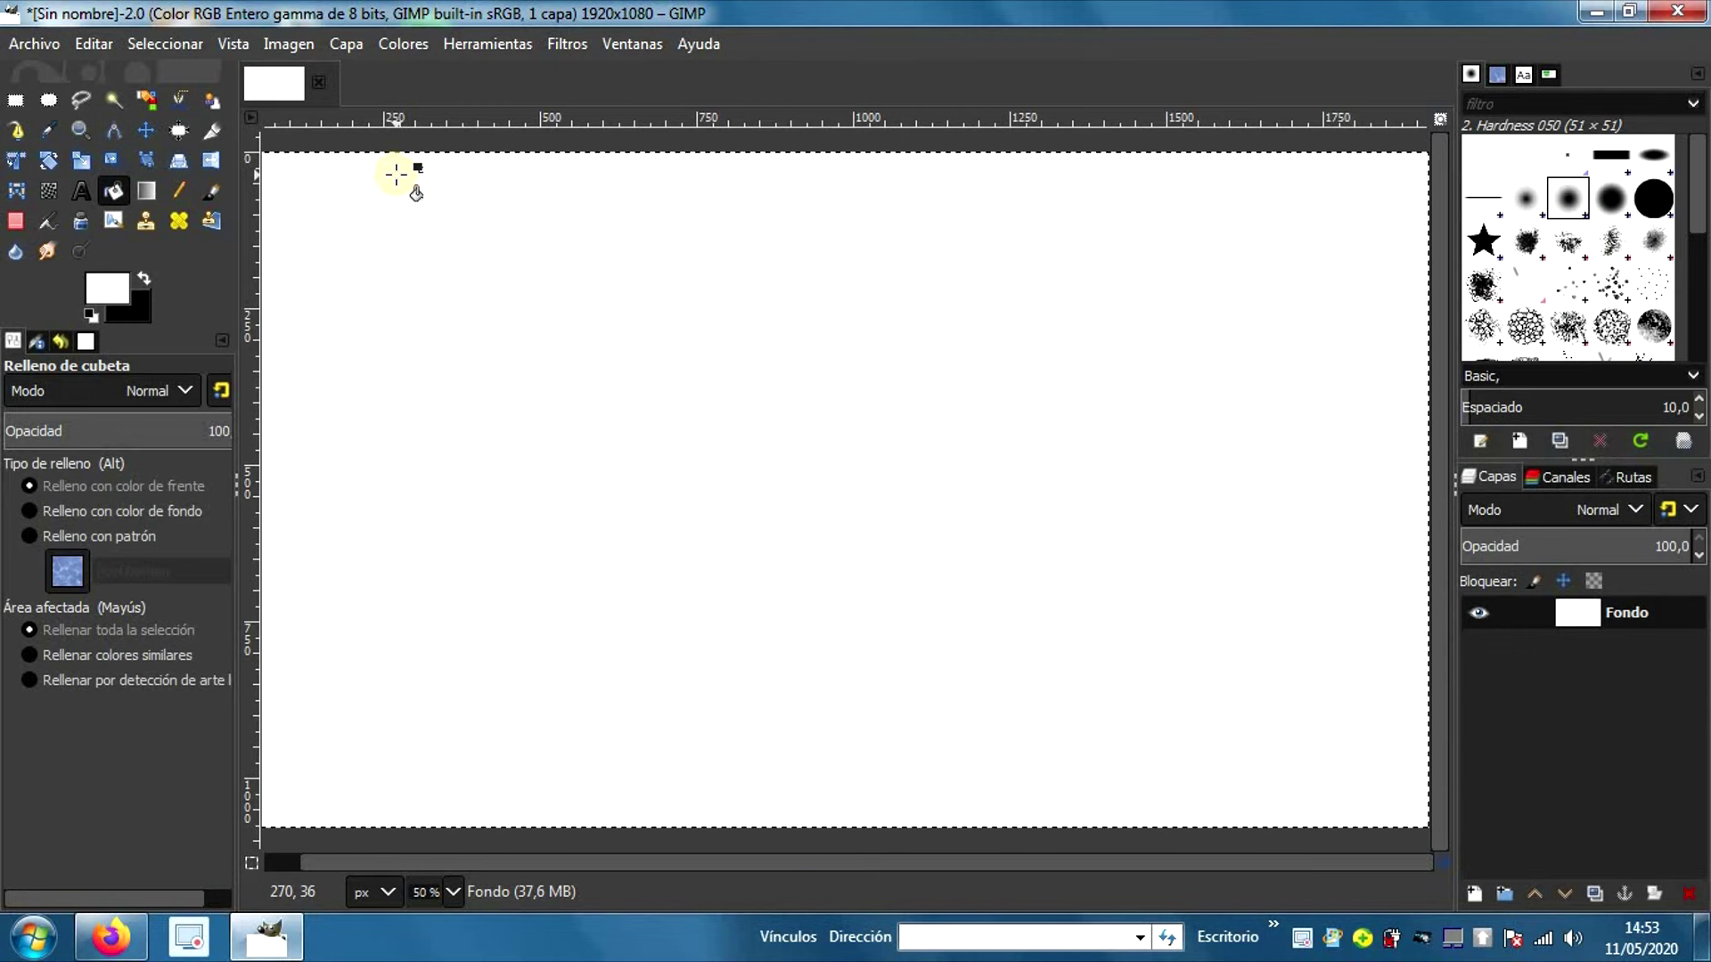
left_click(142, 277)
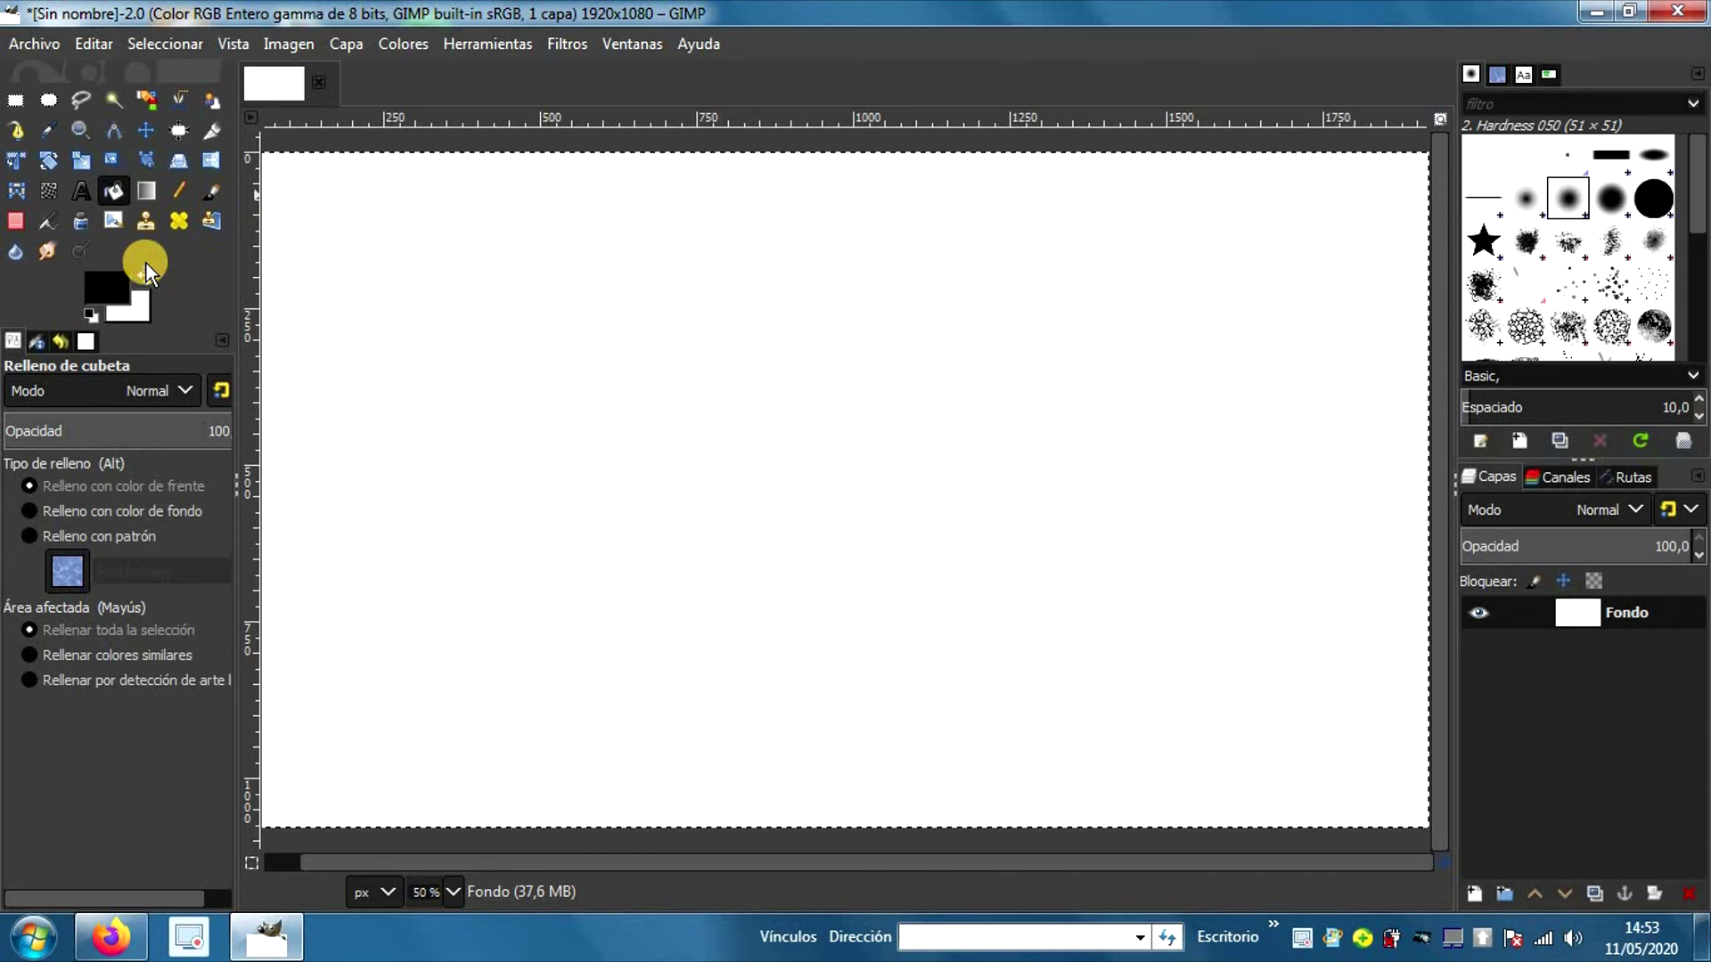
Step: Select a large rectangle covering most of the canvas
left_click(16, 100)
left_click_drag(356, 220, 1371, 785)
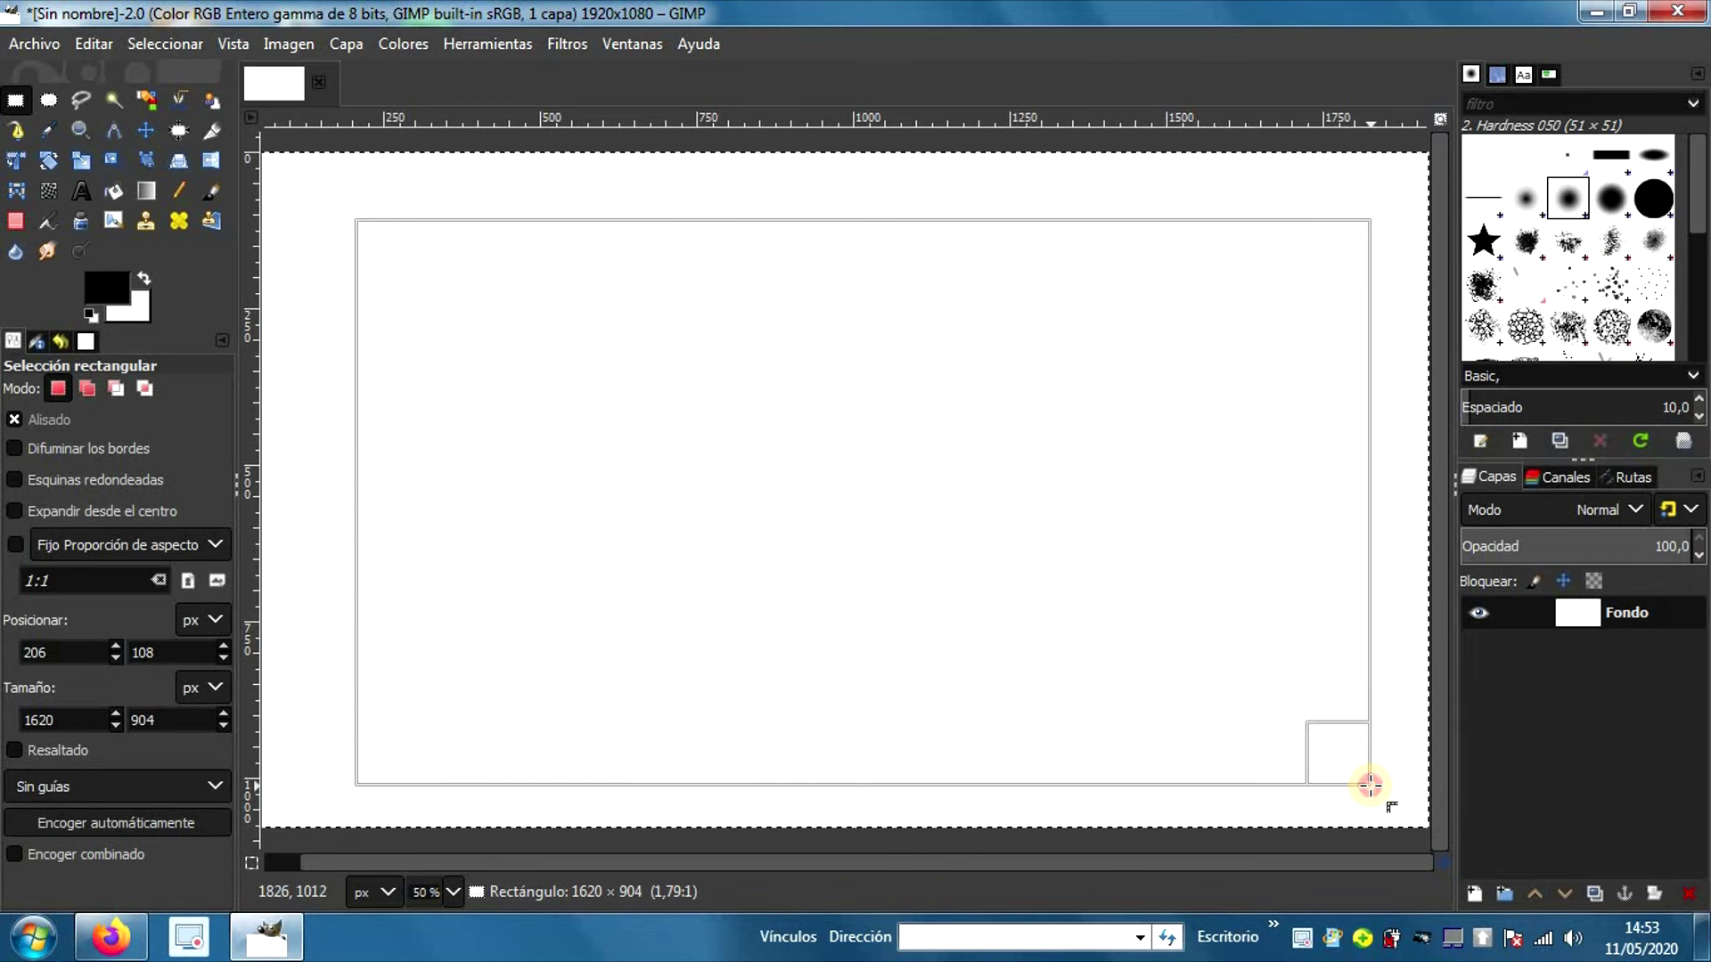
left_click_drag(1371, 786, 1368, 791)
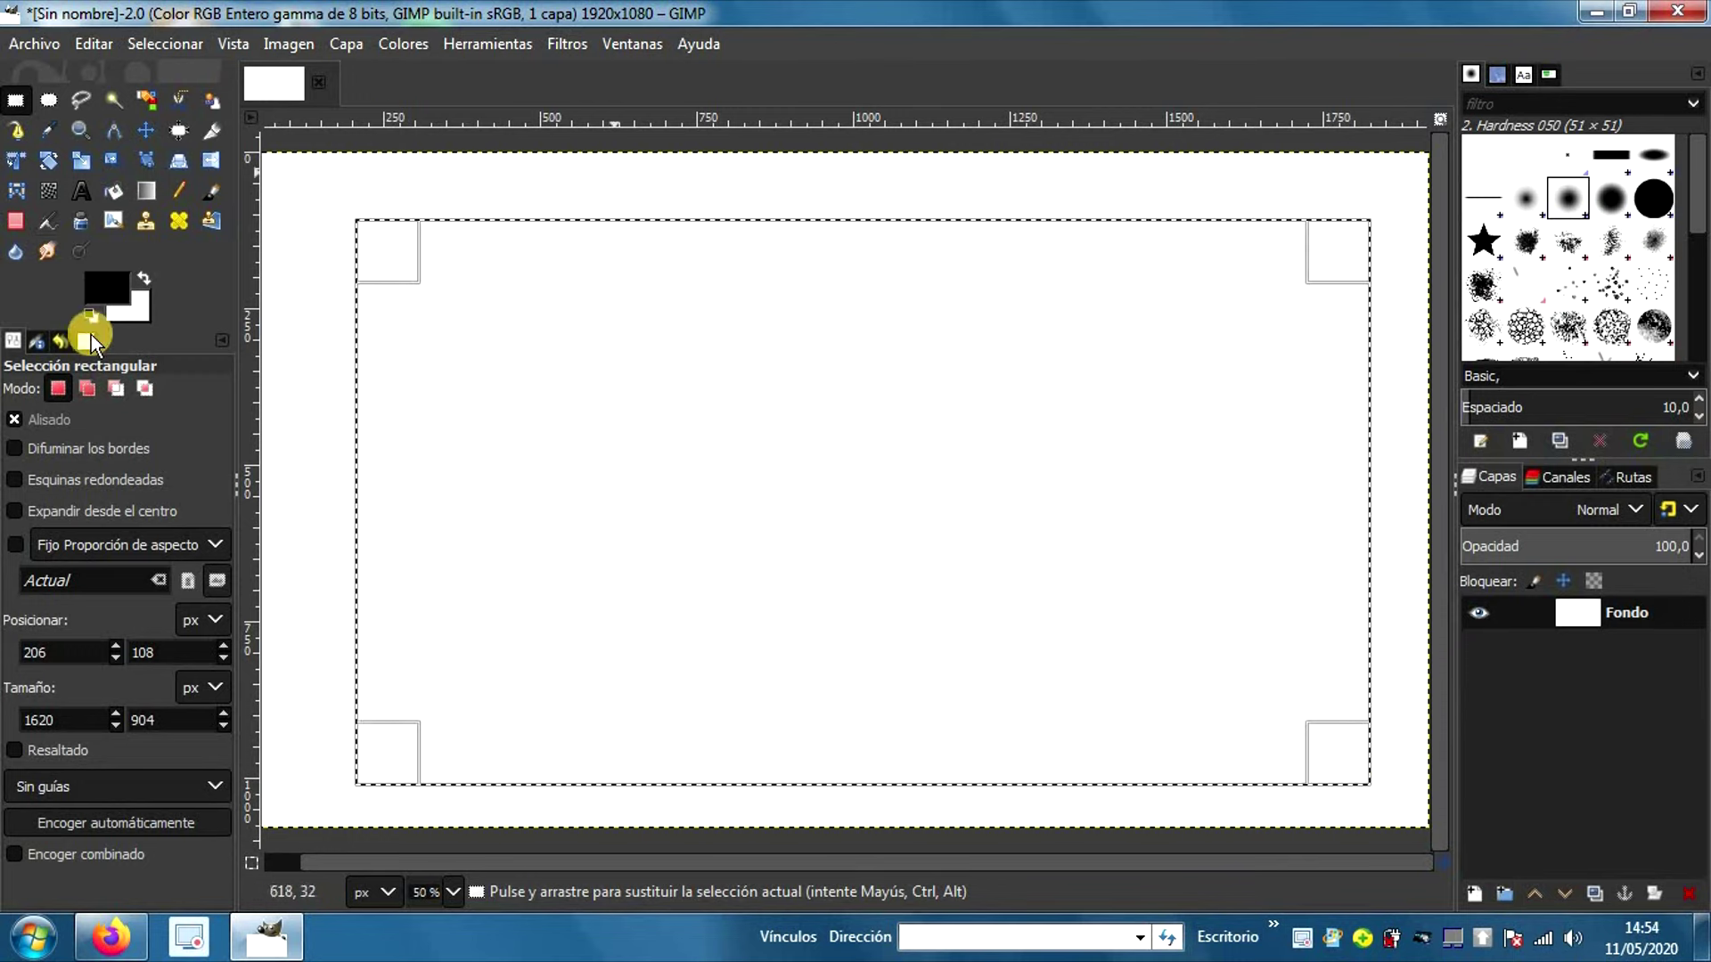
Step: Subtract a 1384 × 740 px inner rectangle at 346,158, leaving a rectangular frame
left_click(115, 388)
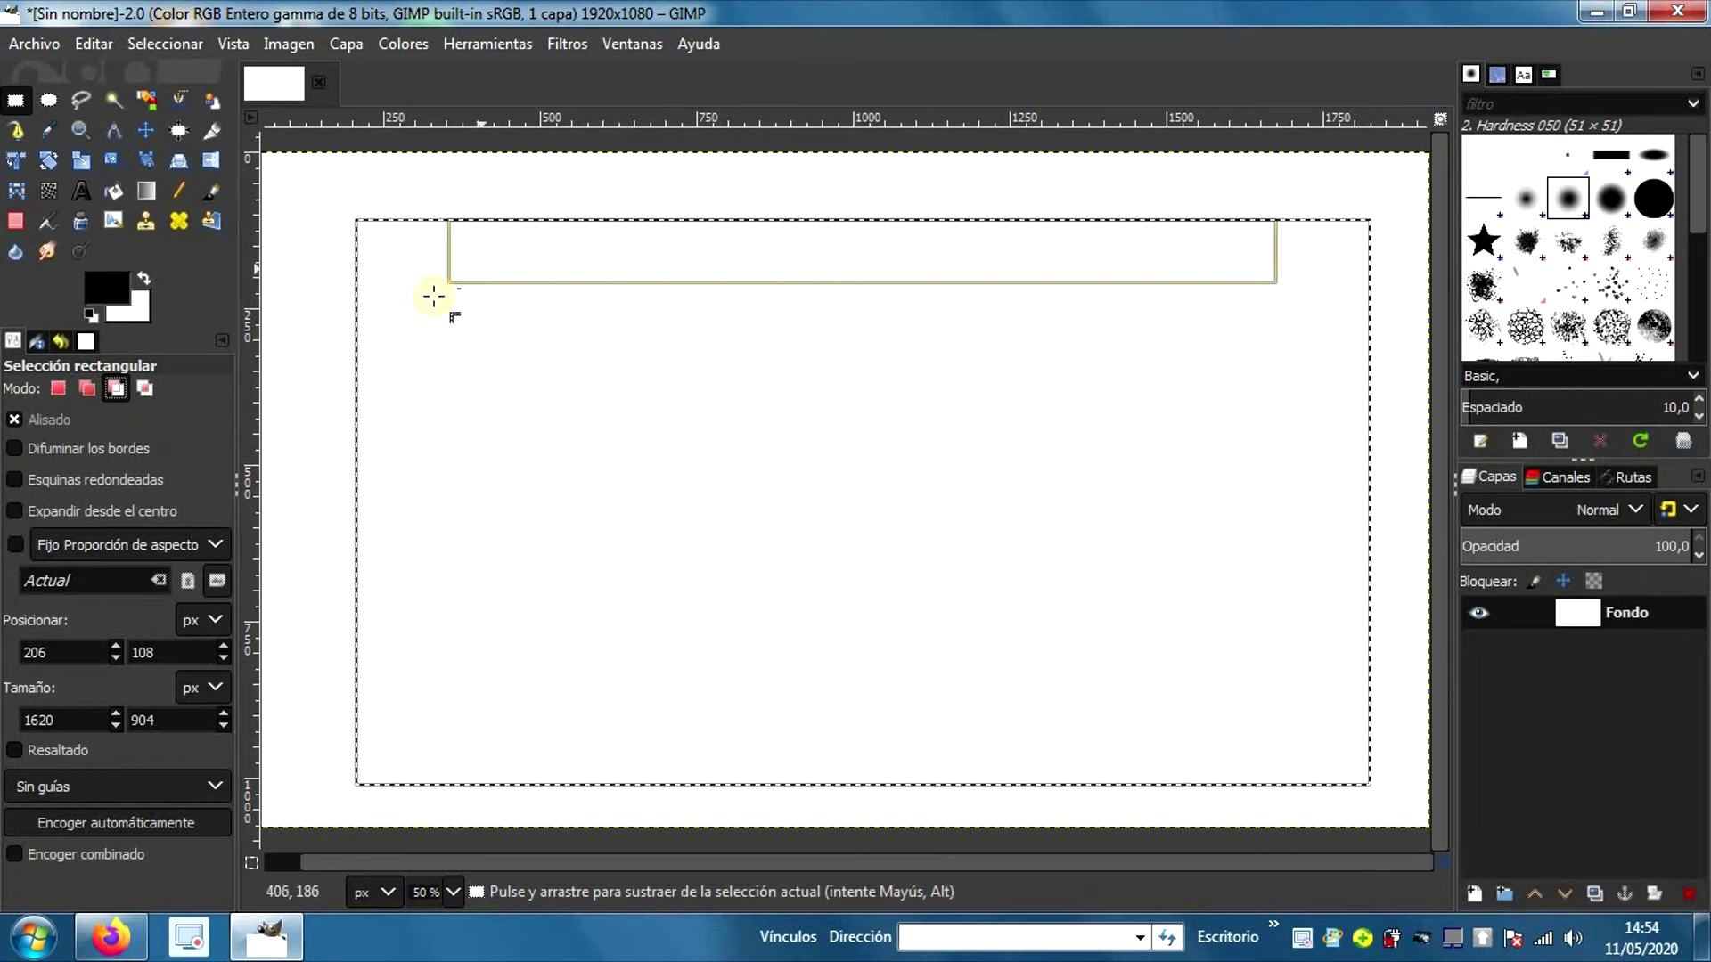
left_click_drag(438, 289, 458, 268)
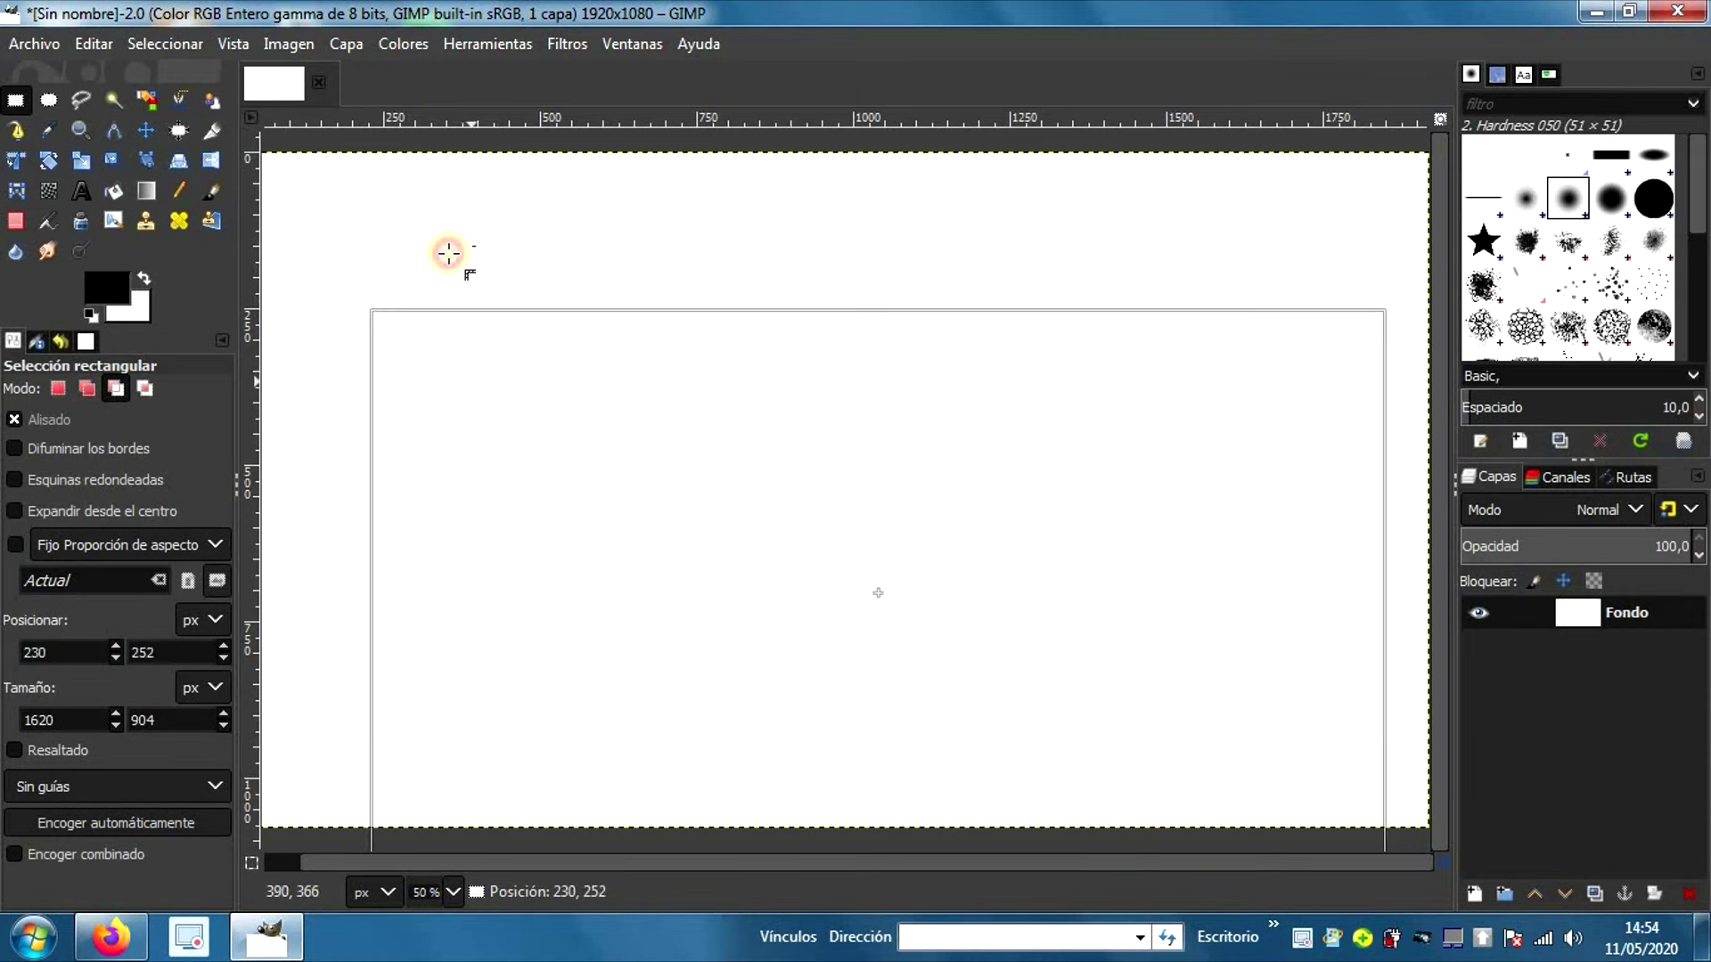
mouse_move(466, 419)
left_mouse_down()
mouse_move(451, 256)
mouse_move(1198, 700)
mouse_move(1310, 713)
left_mouse_up()
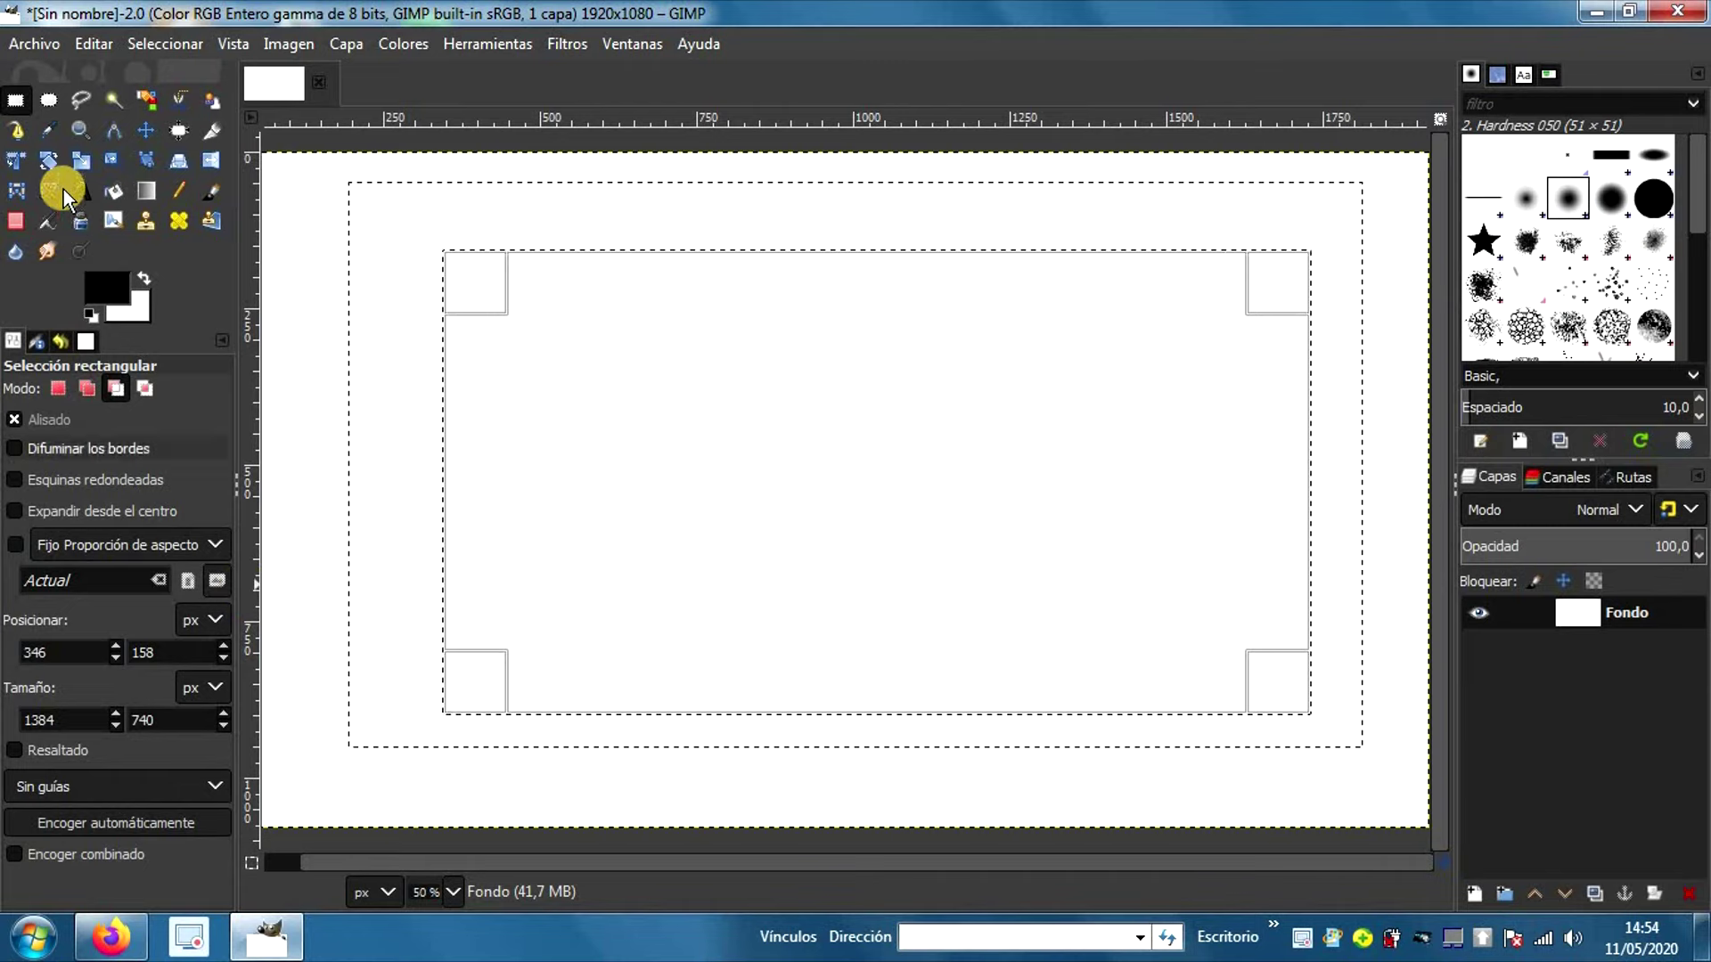
left_click(125, 196)
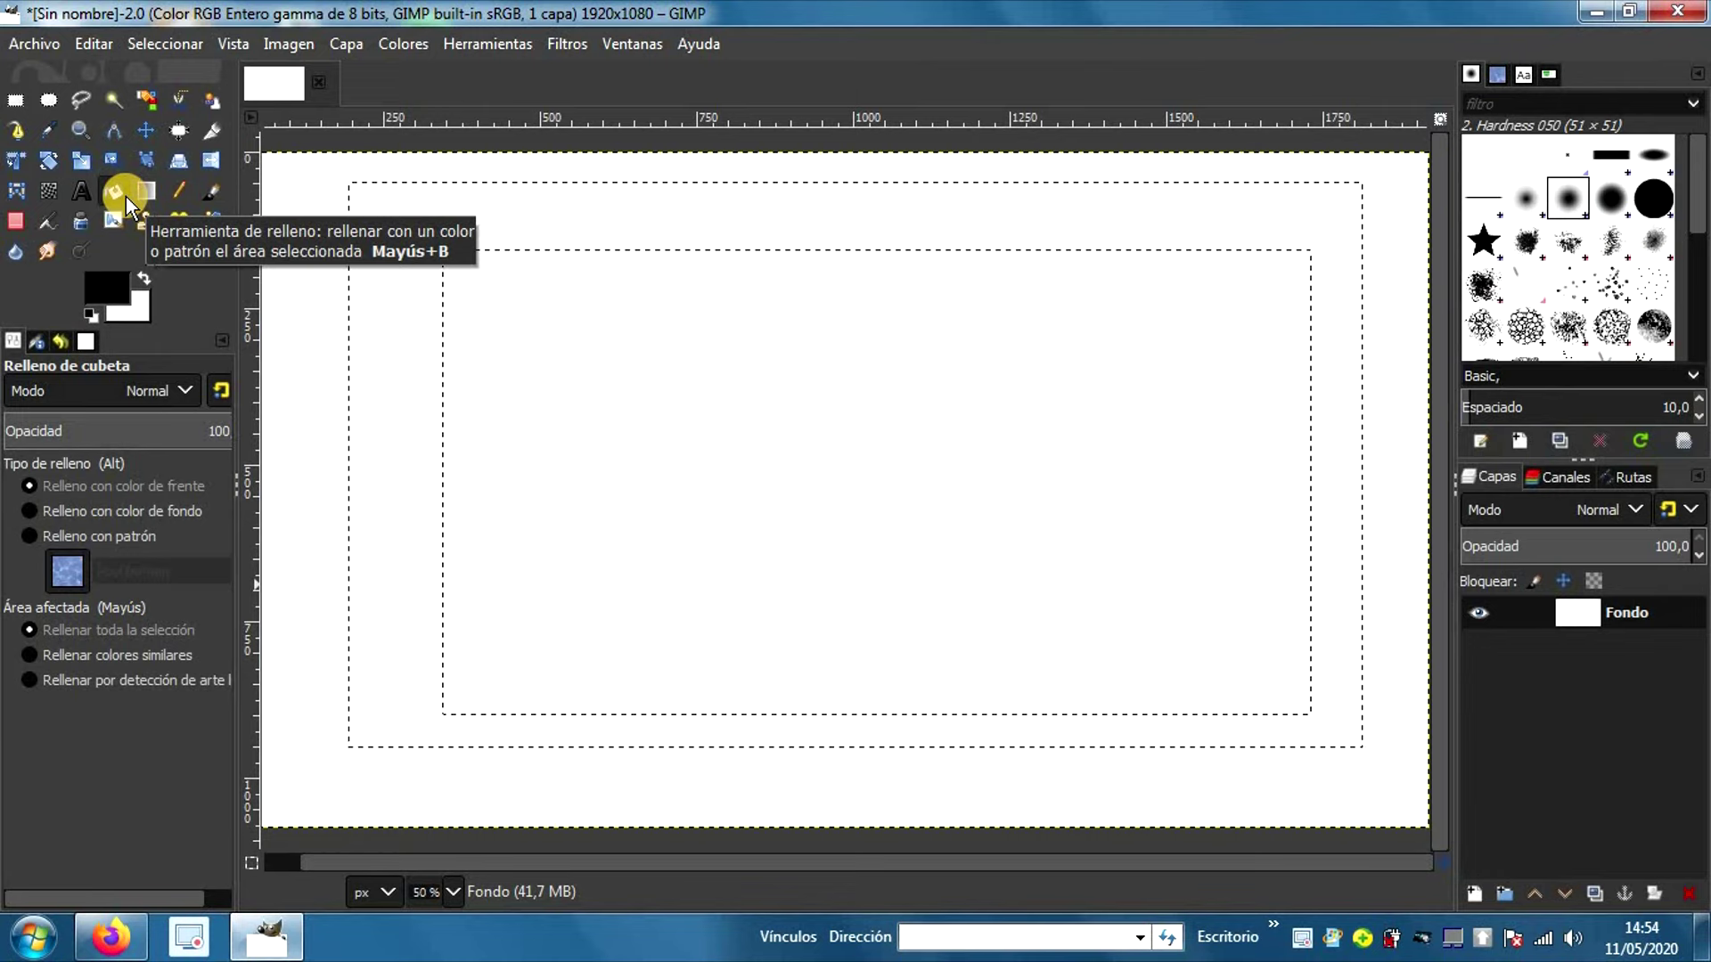
Step: Fill the frame black, refill it with background white, and switch Bucket Fill to pattern fill
left_click(452, 204)
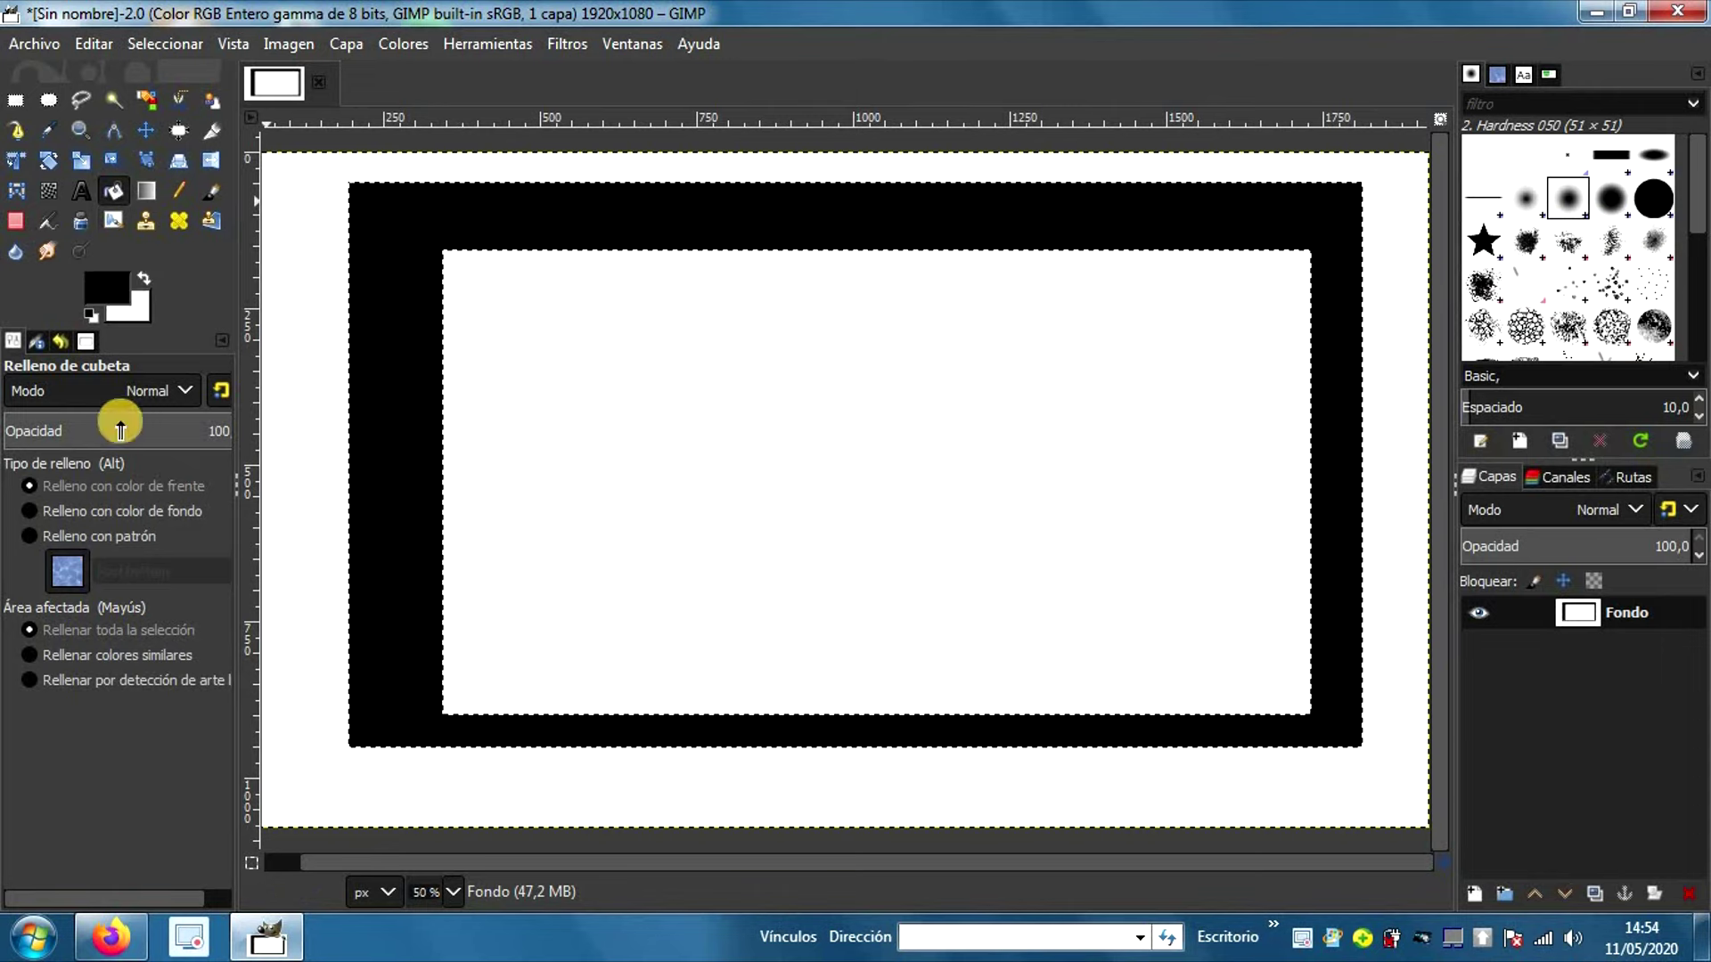
left_click(142, 519)
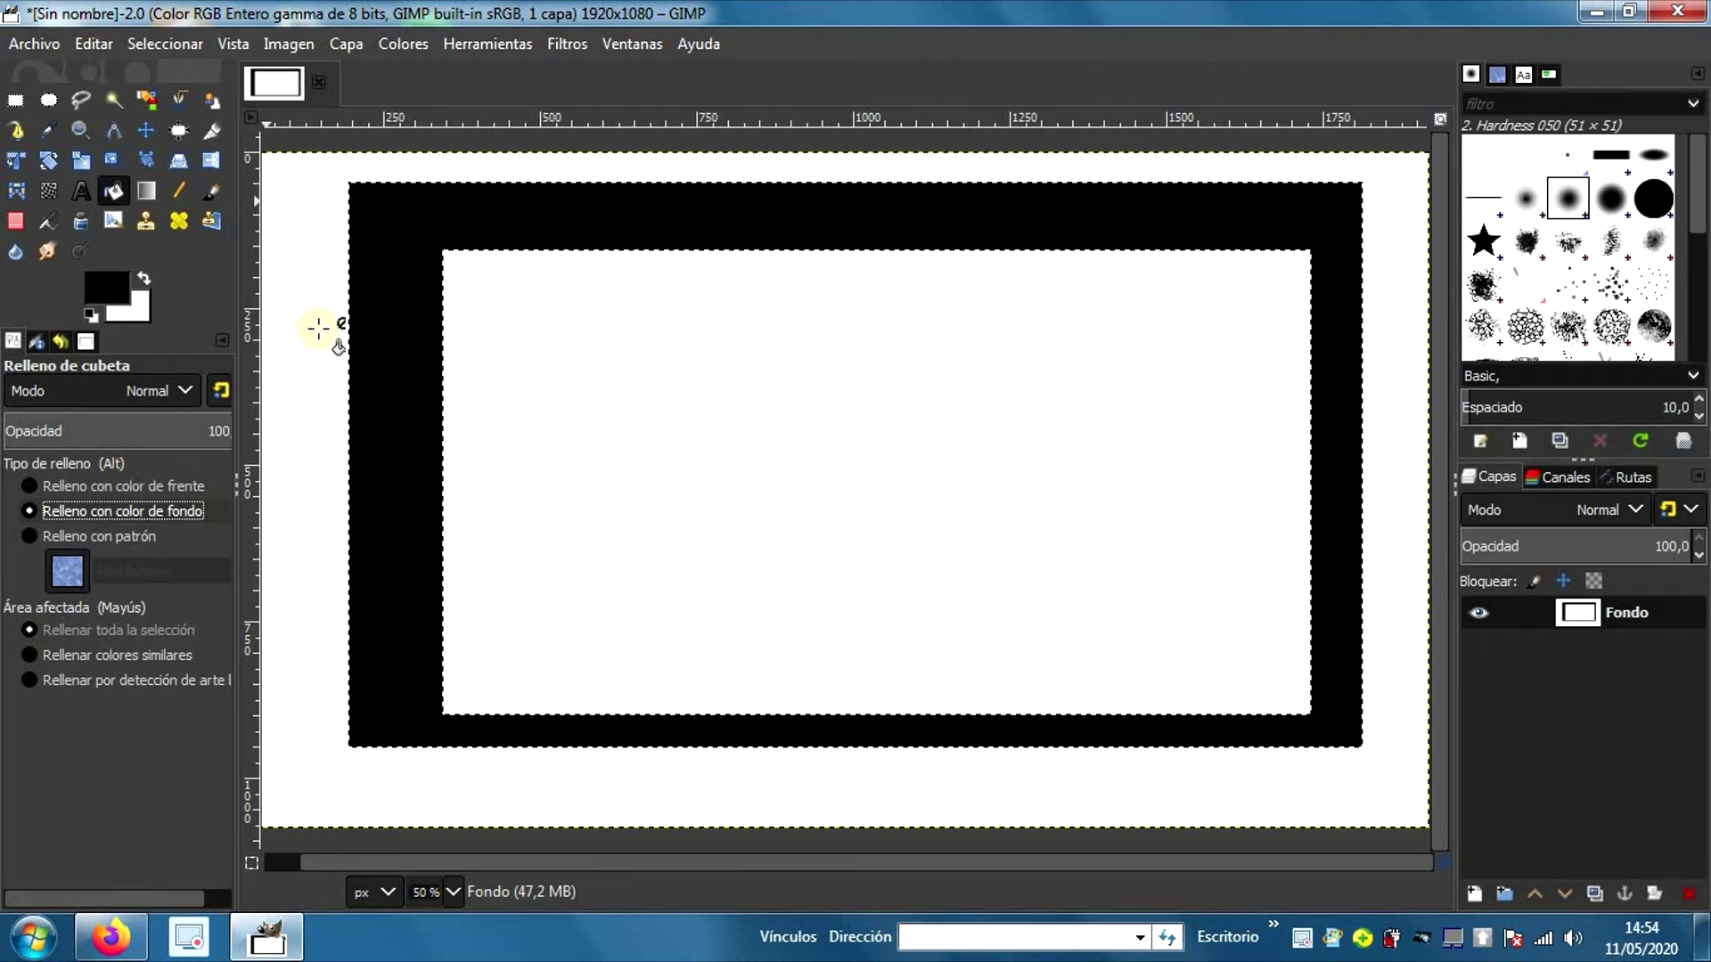
left_click(383, 331)
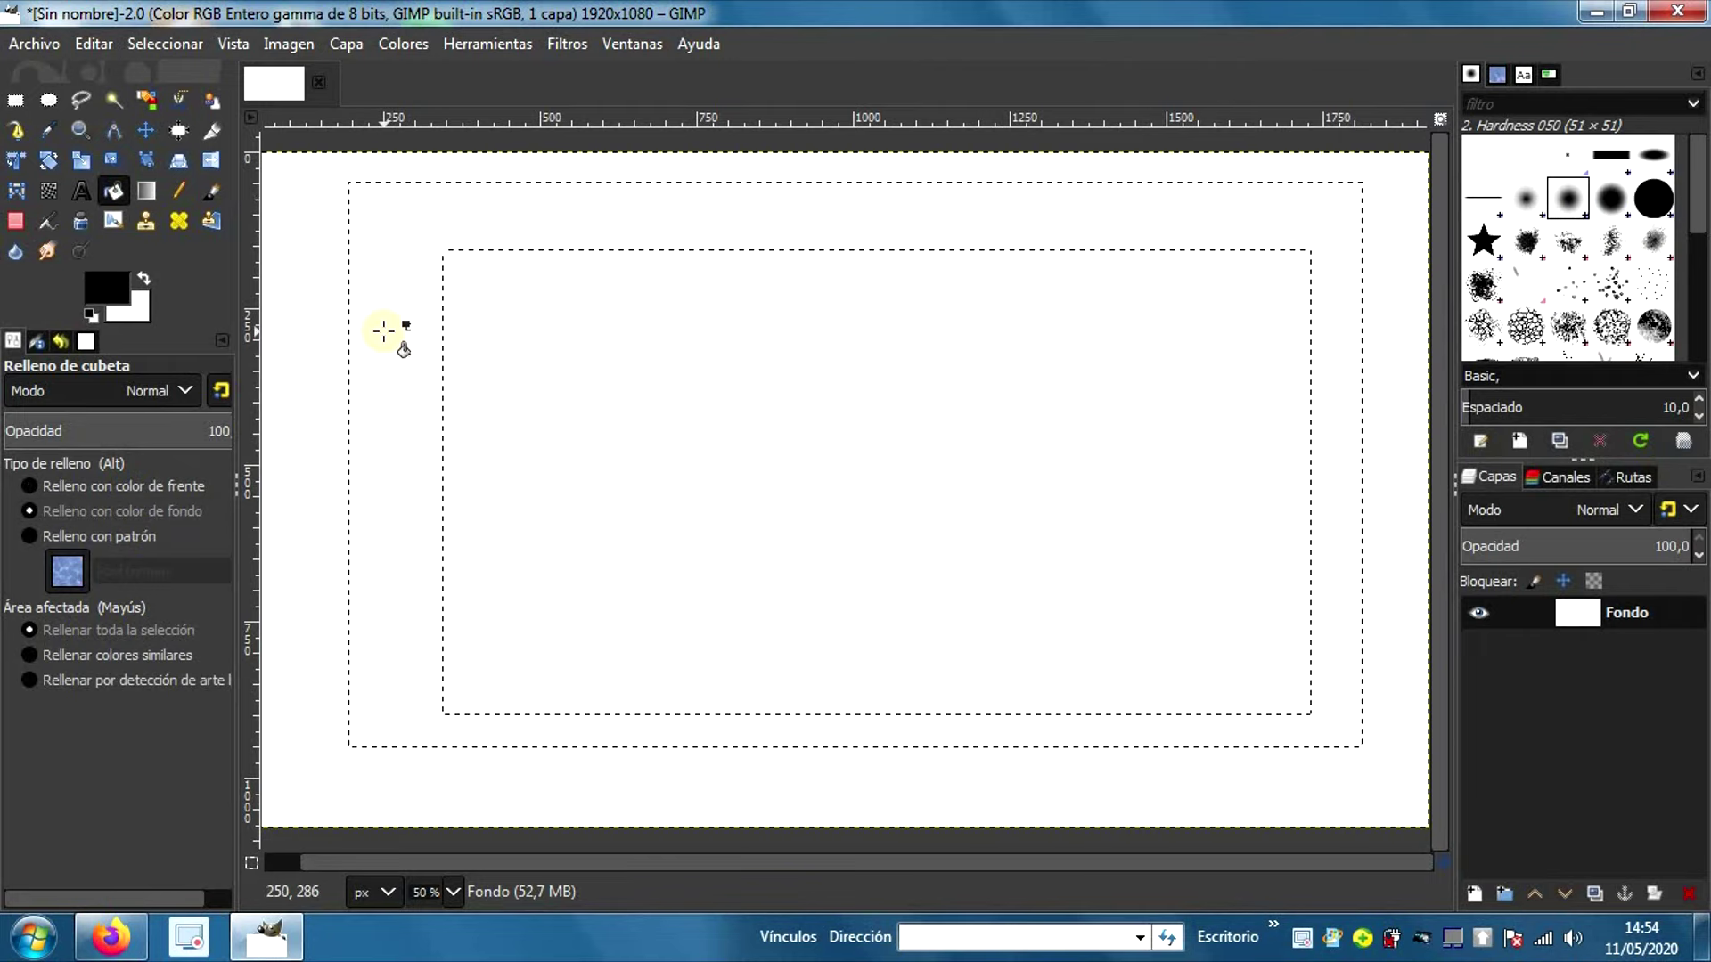
left_click(125, 537)
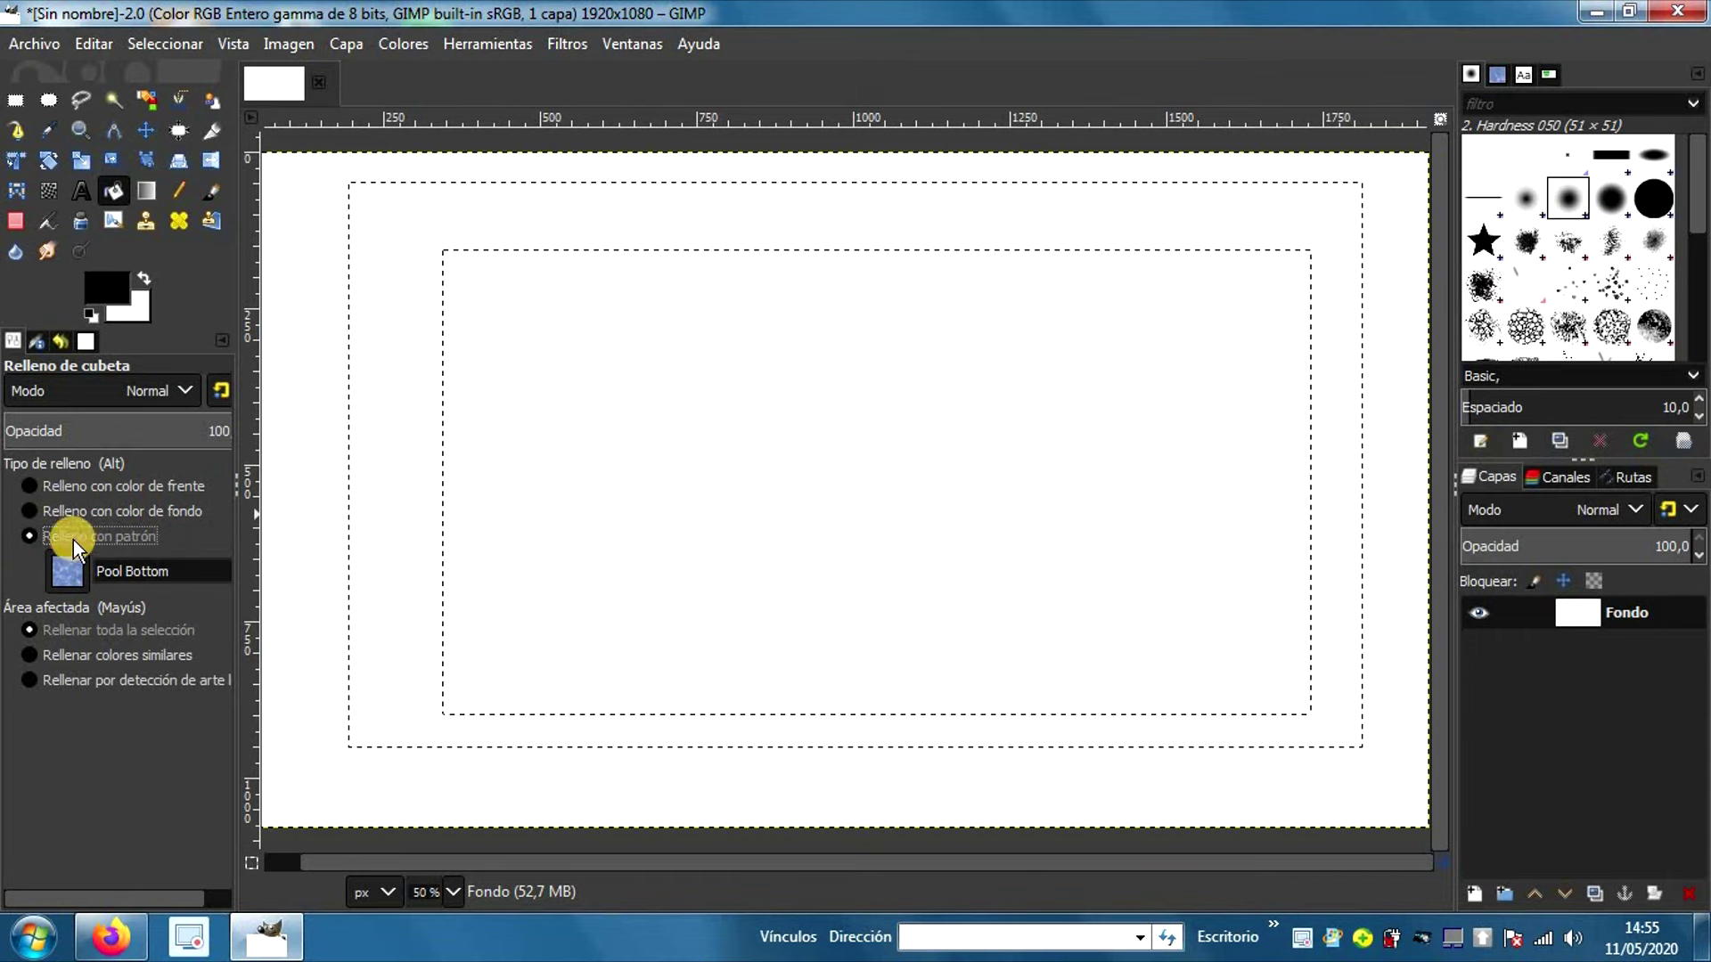
Step: Choose the Wood of some sort pattern and fill the frame selection with it
left_click(57, 585)
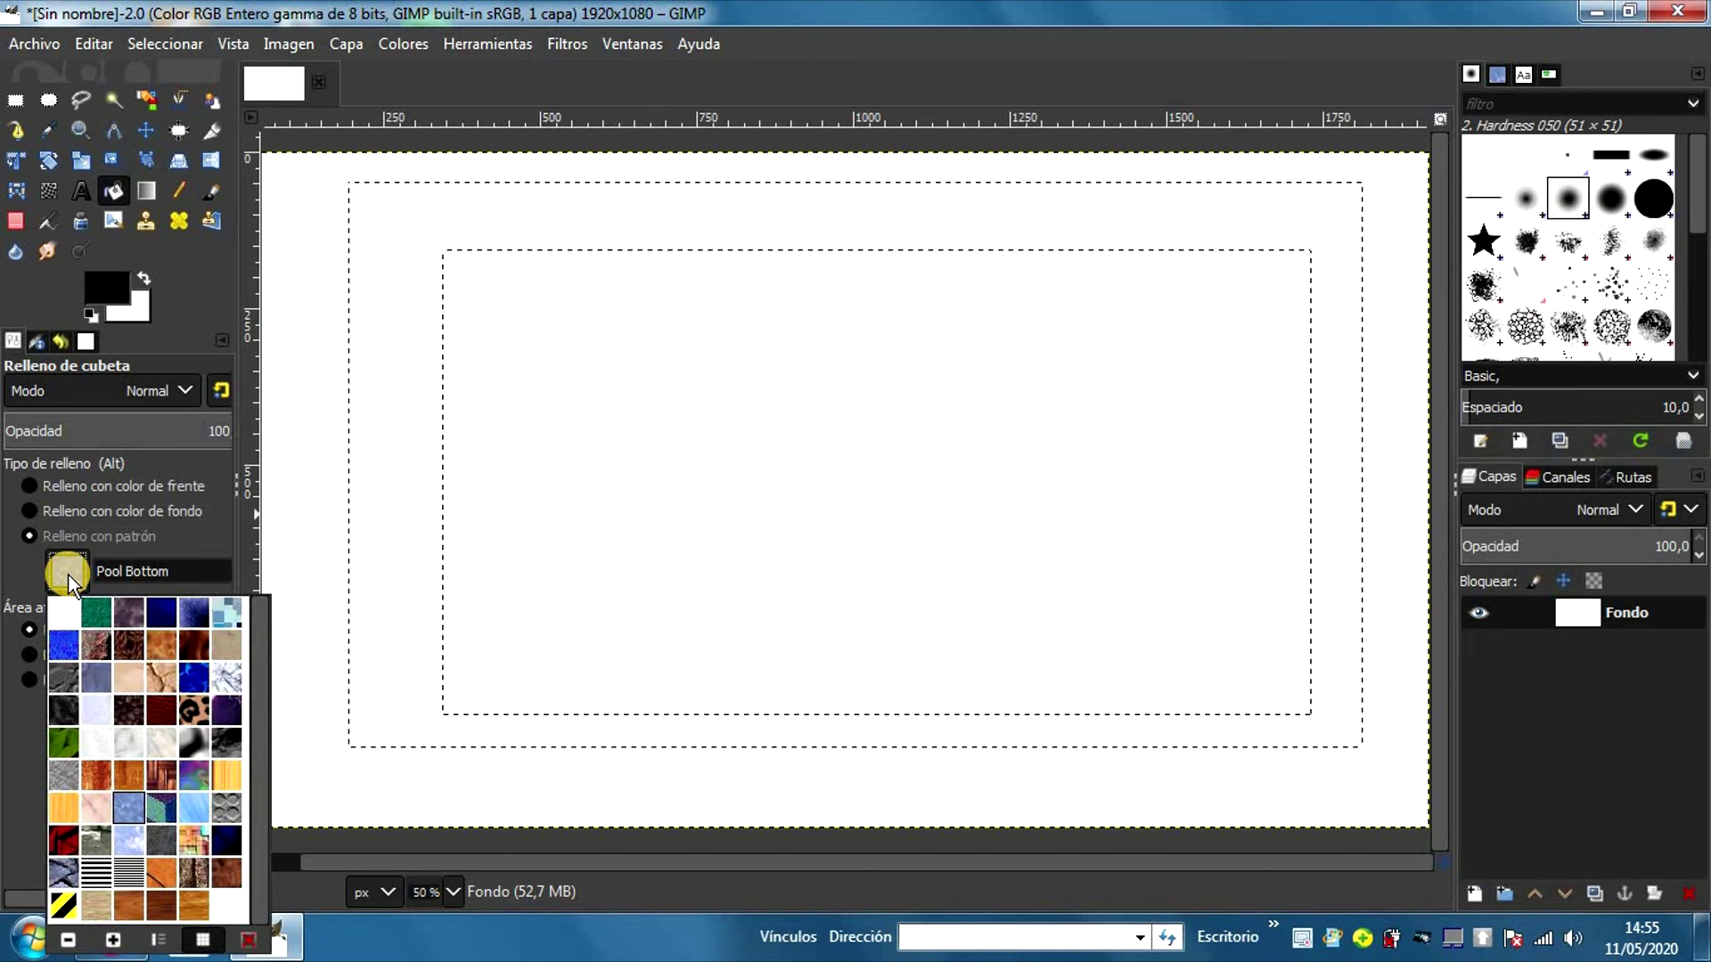
left_click(204, 899)
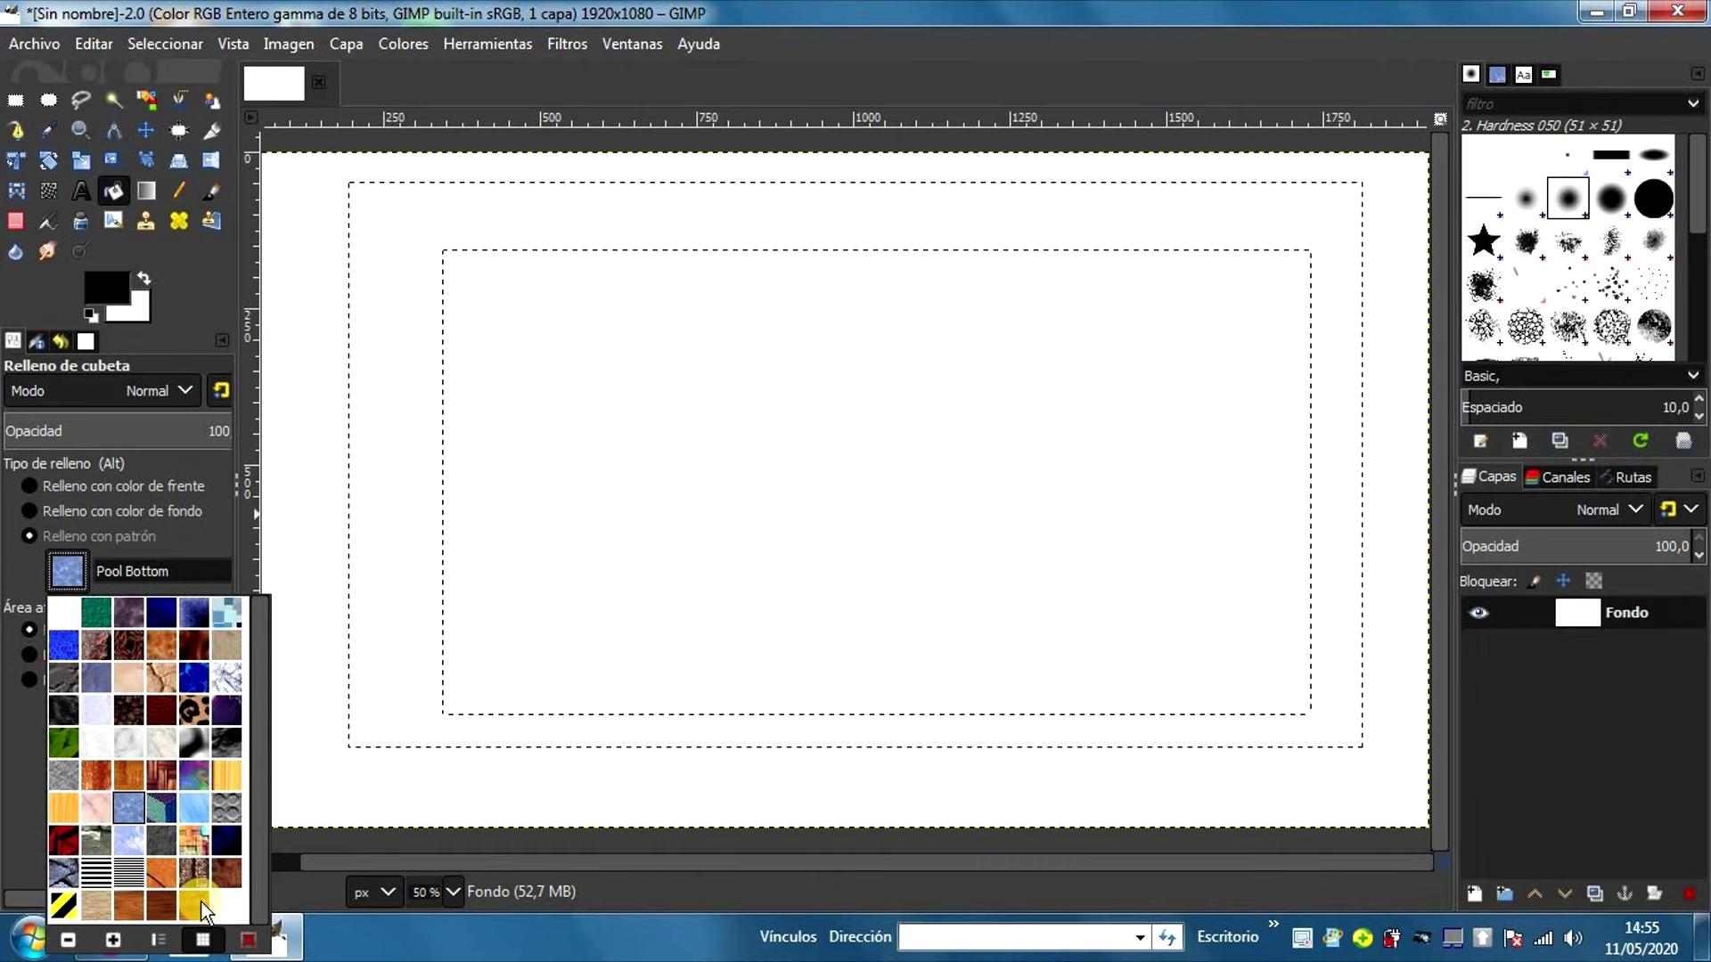
left_click(202, 906)
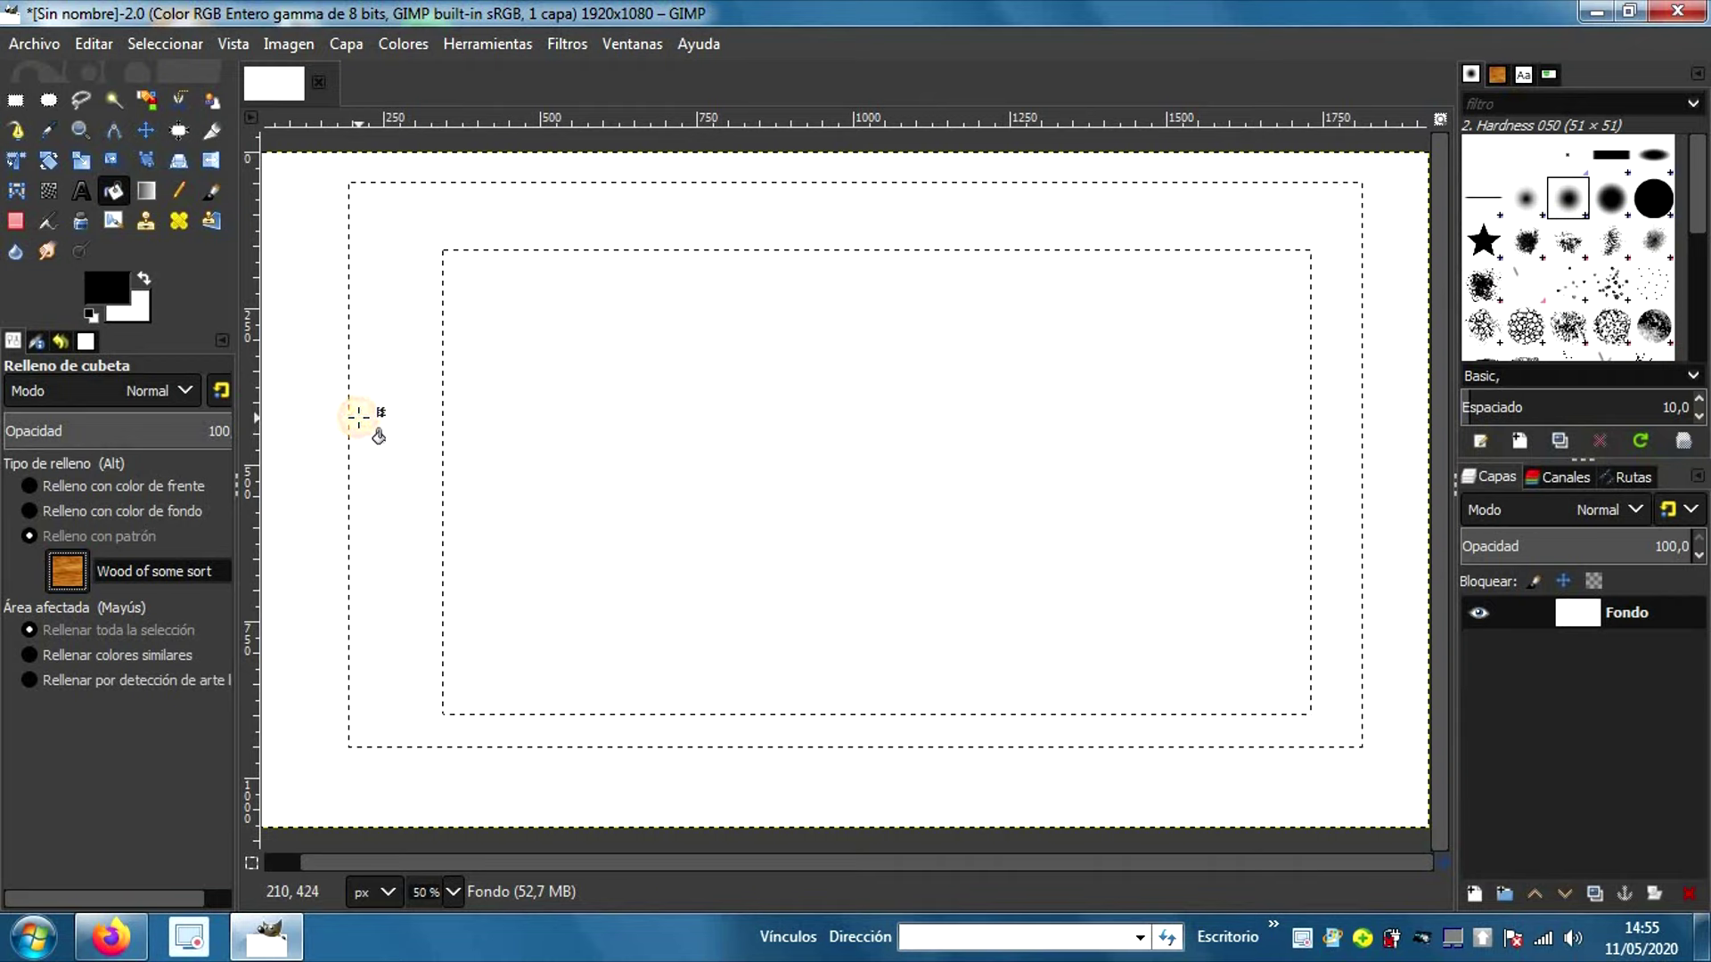
left_click(360, 416)
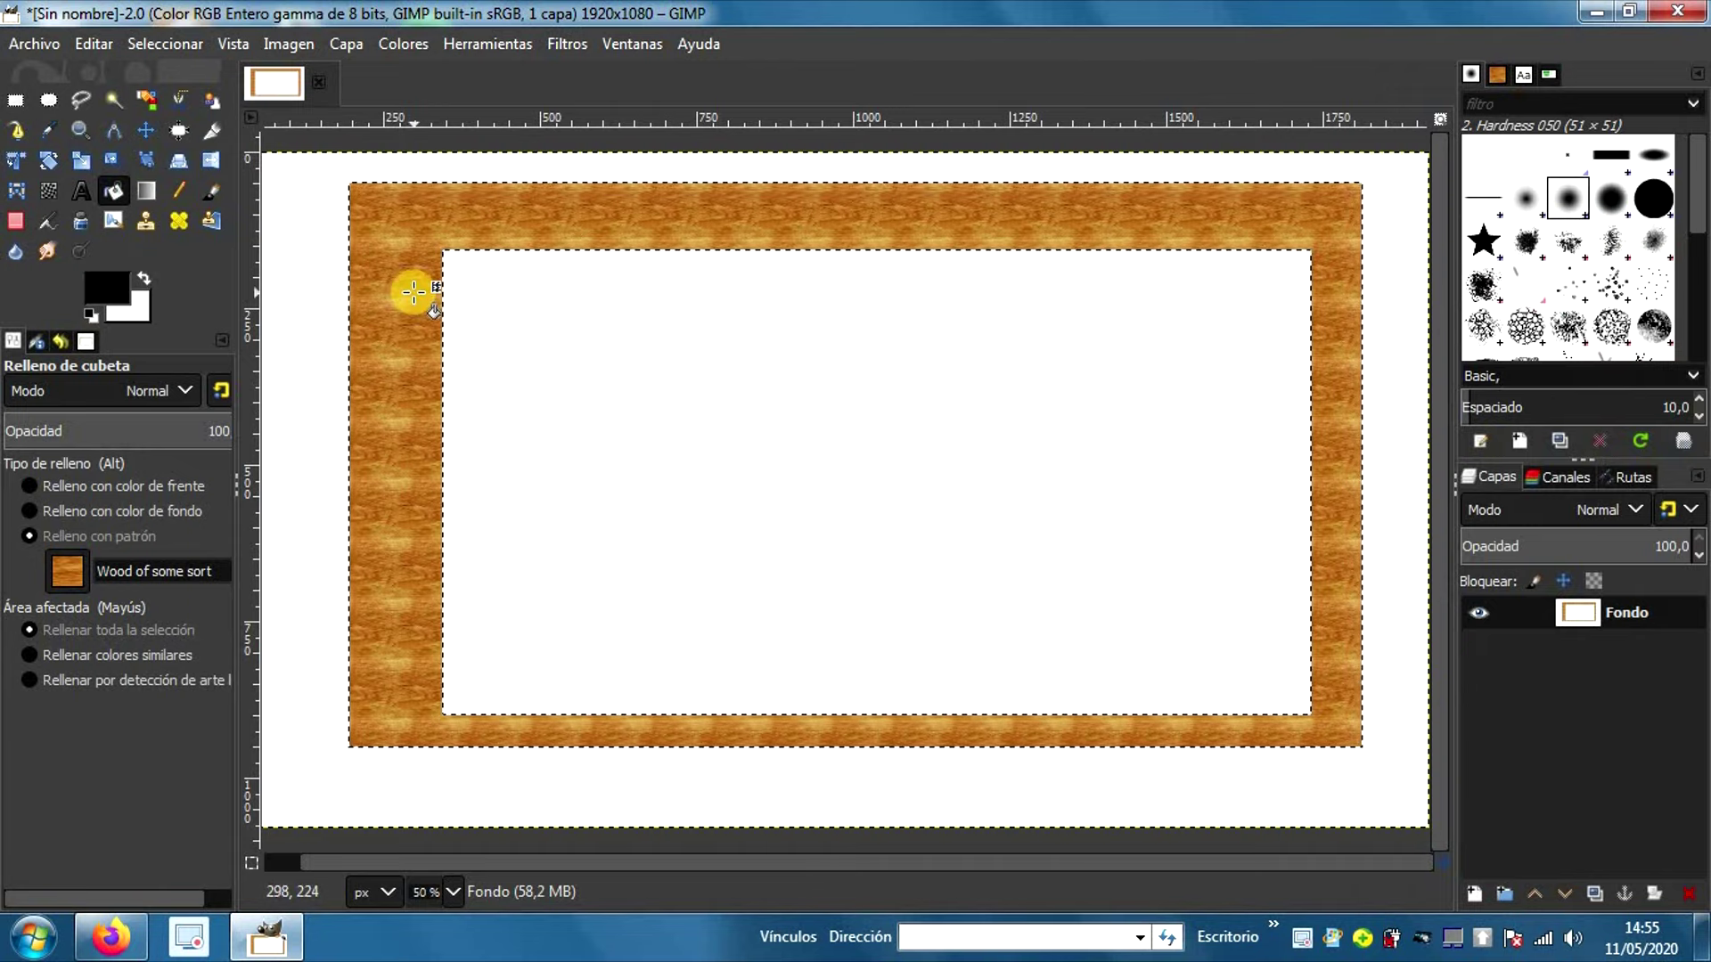
left_click(39, 43)
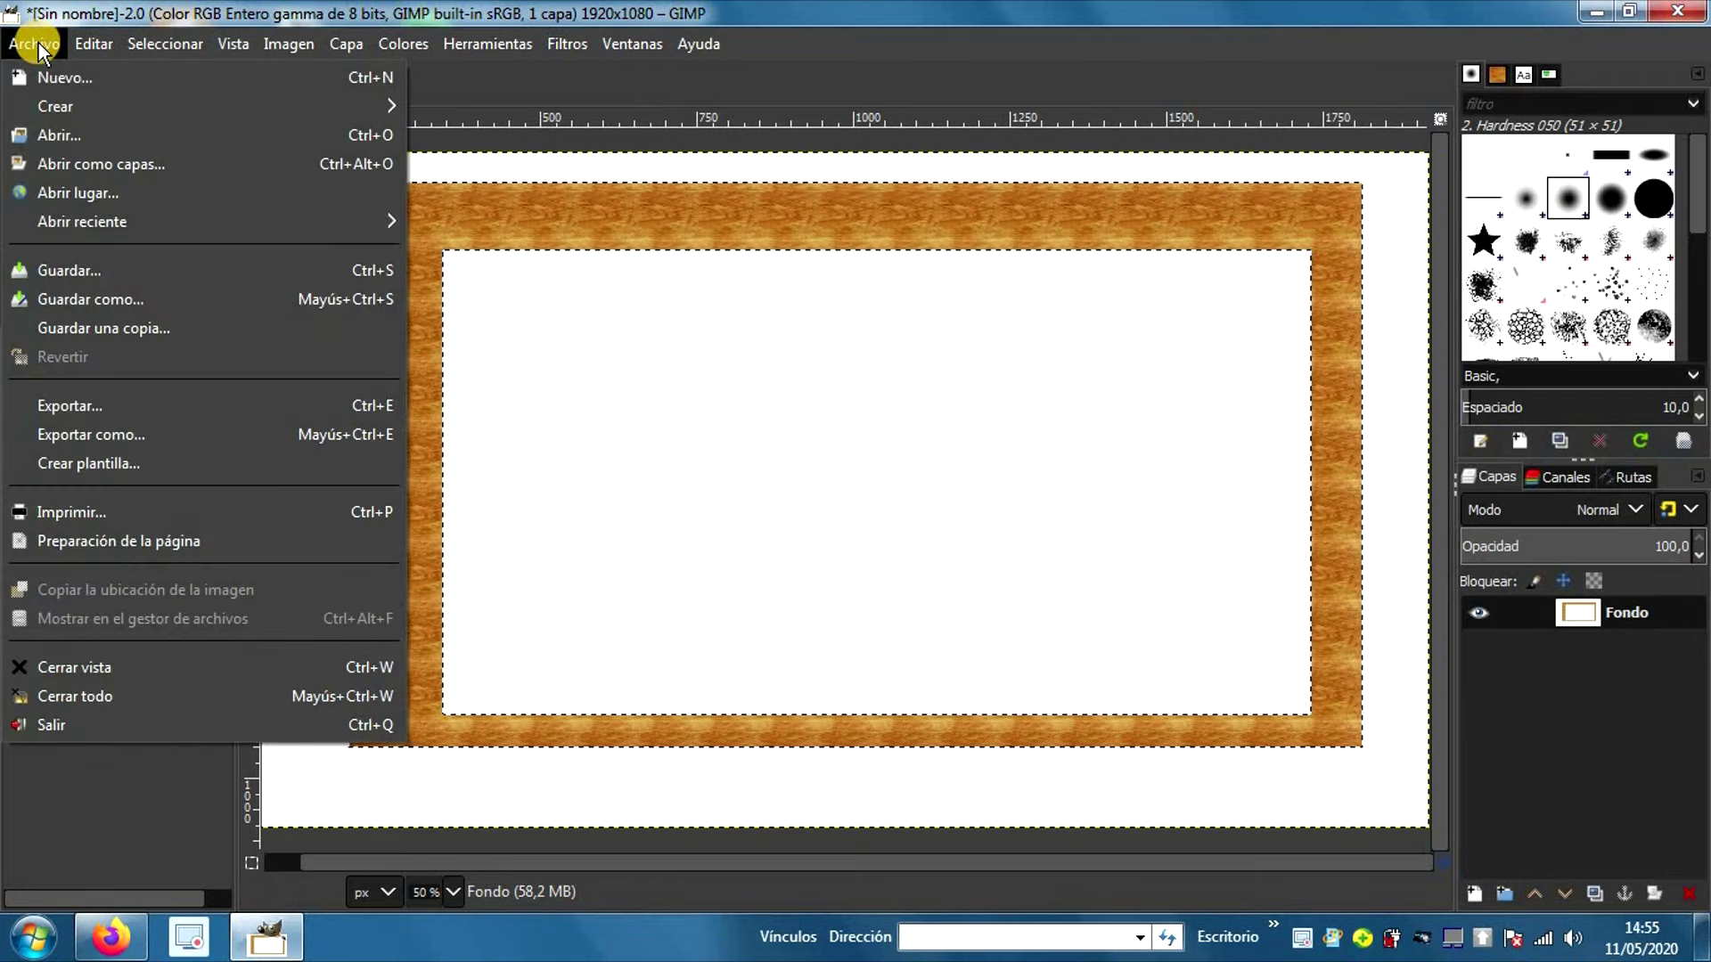
Step: Save the image as ventanarelleno.xcf in Documents, then close it with Ctrl+W
left_click(98, 297)
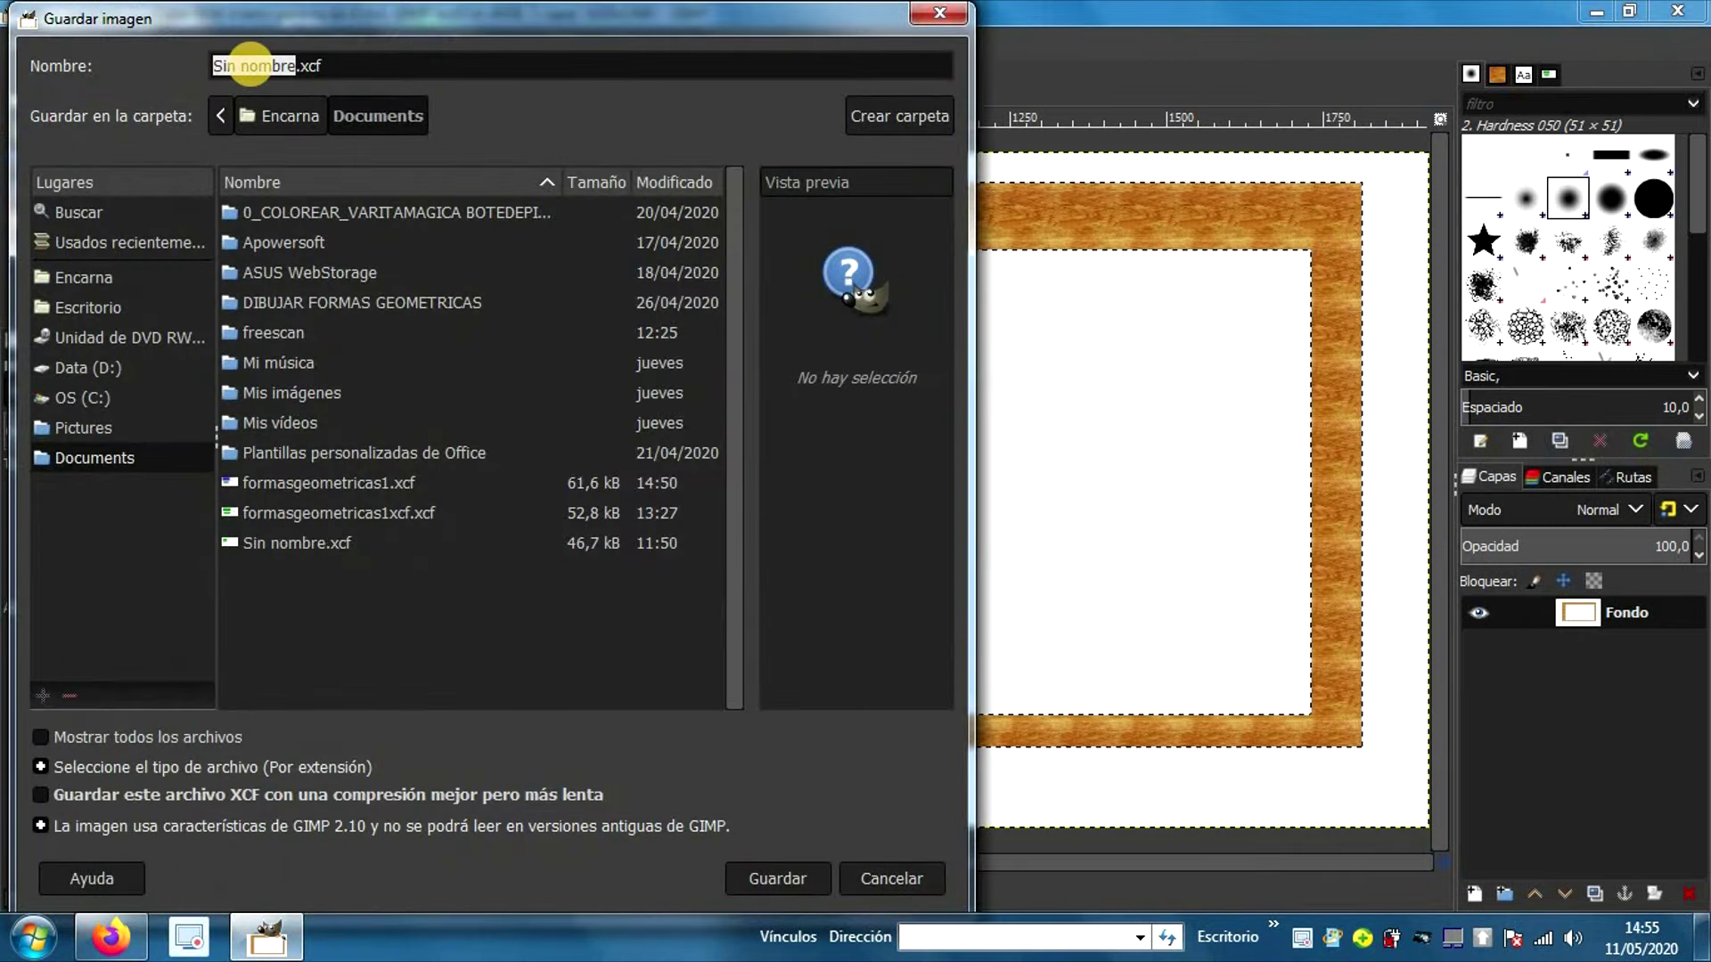
type("ventanarelleno")
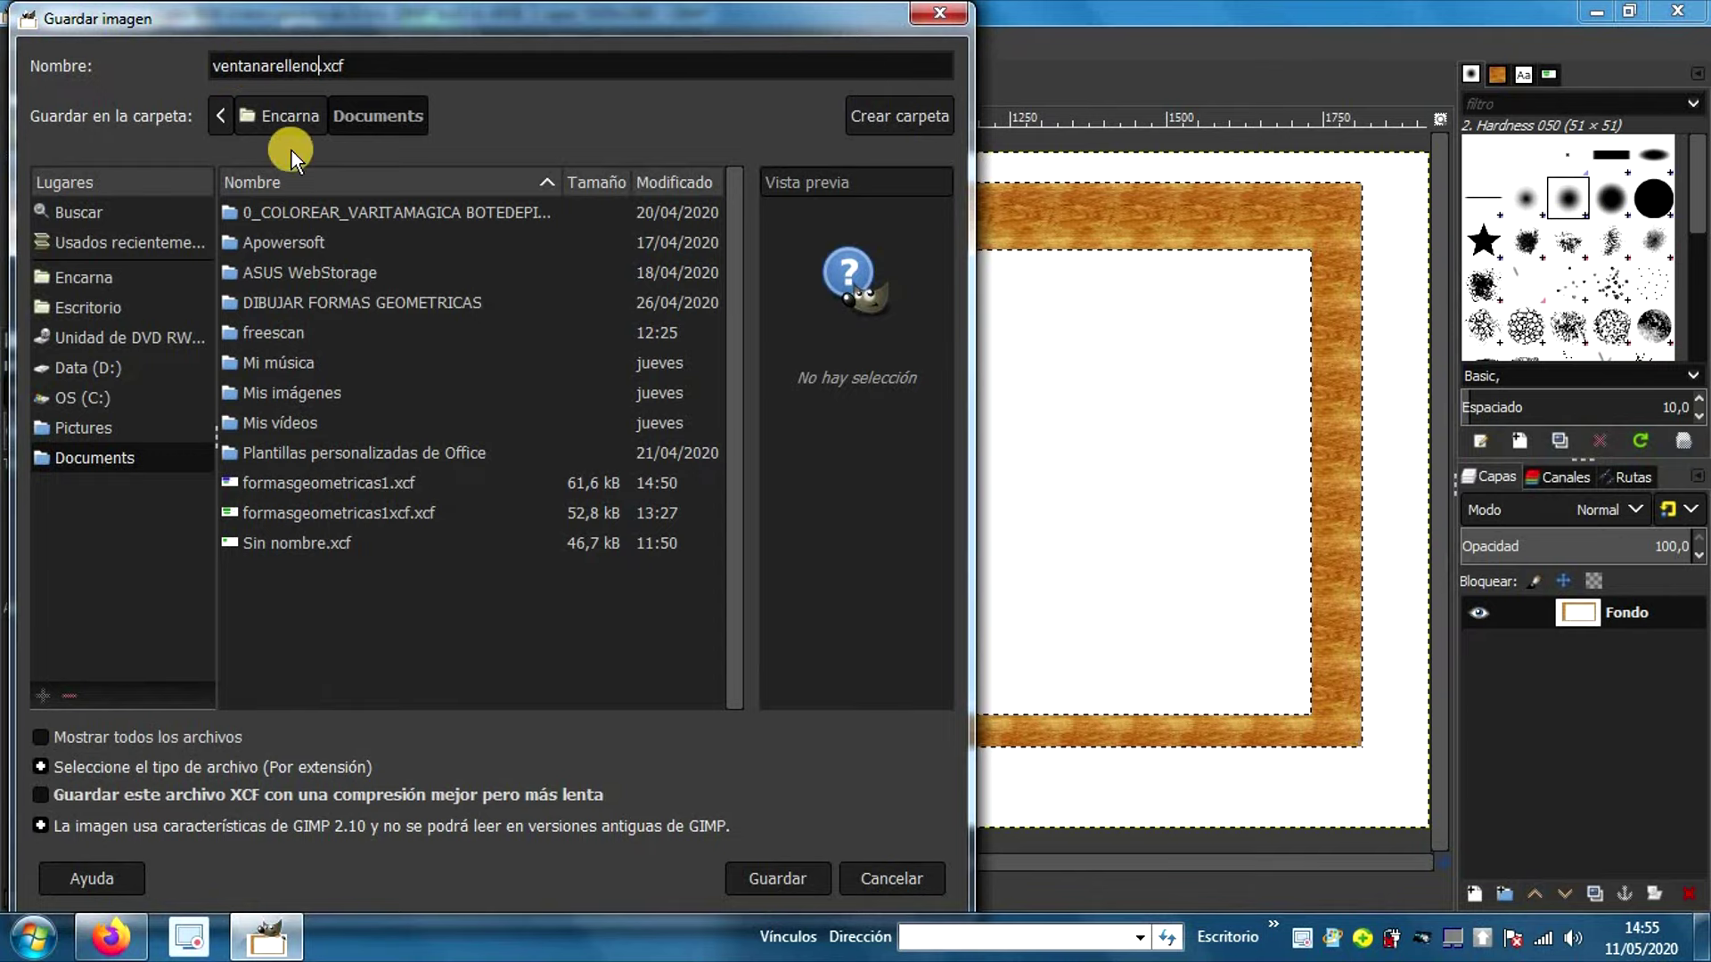
left_click(762, 877)
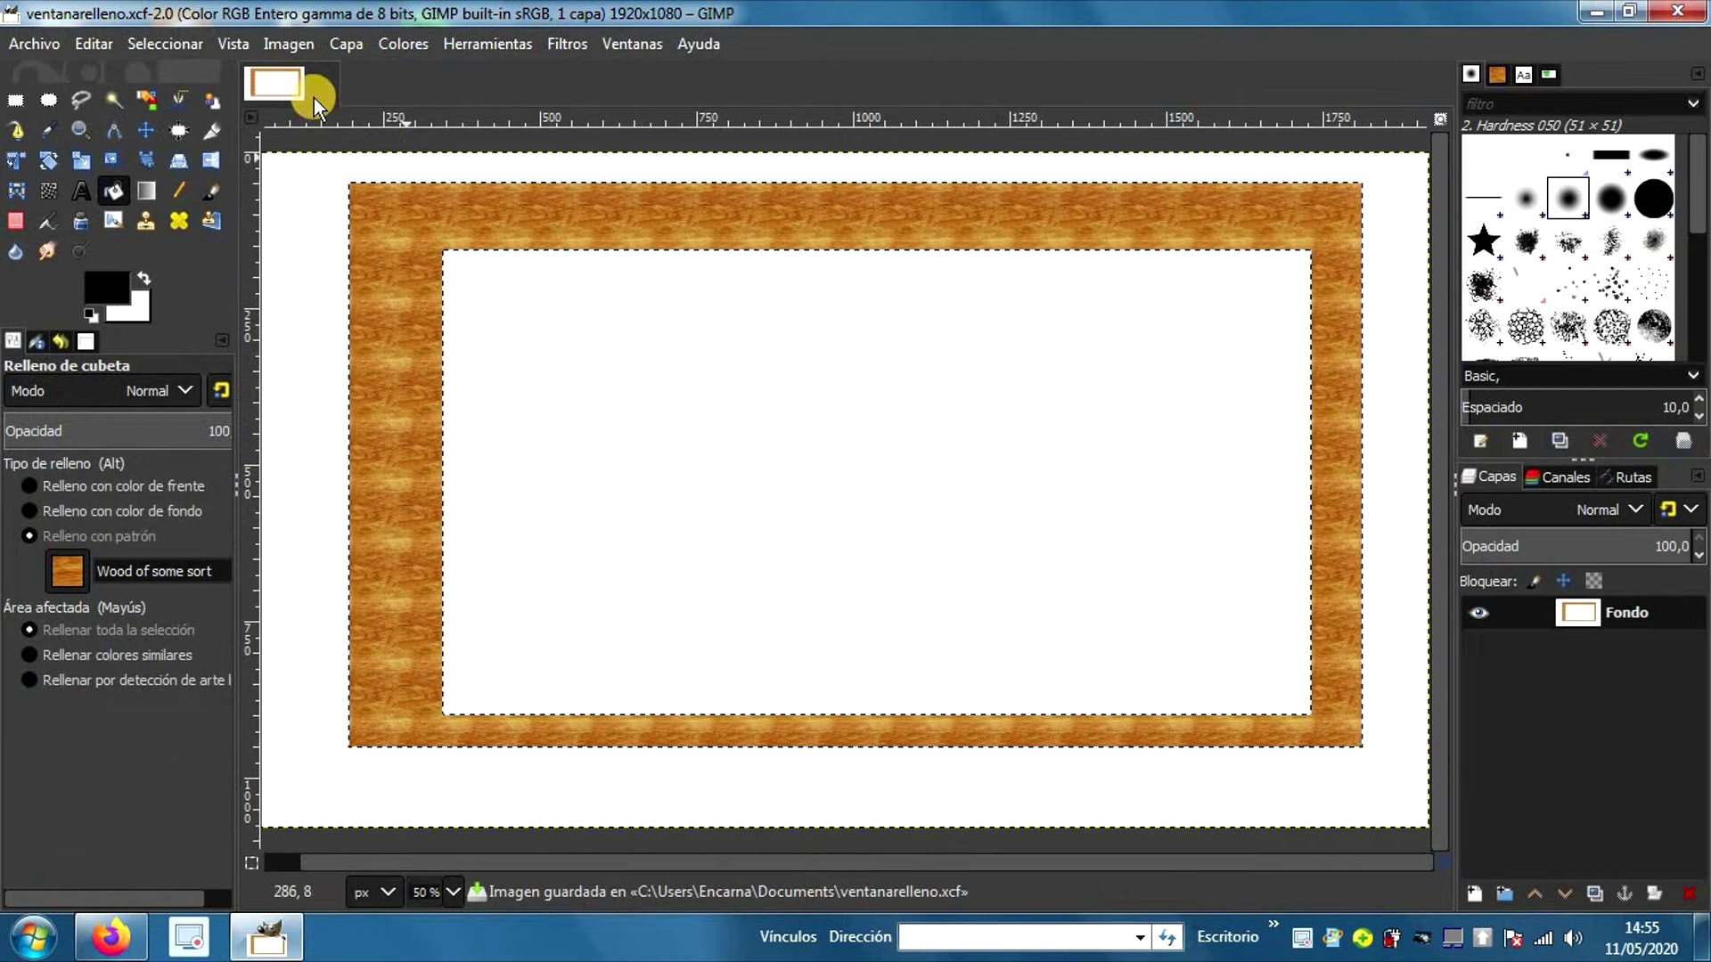
key("ctrl+w")
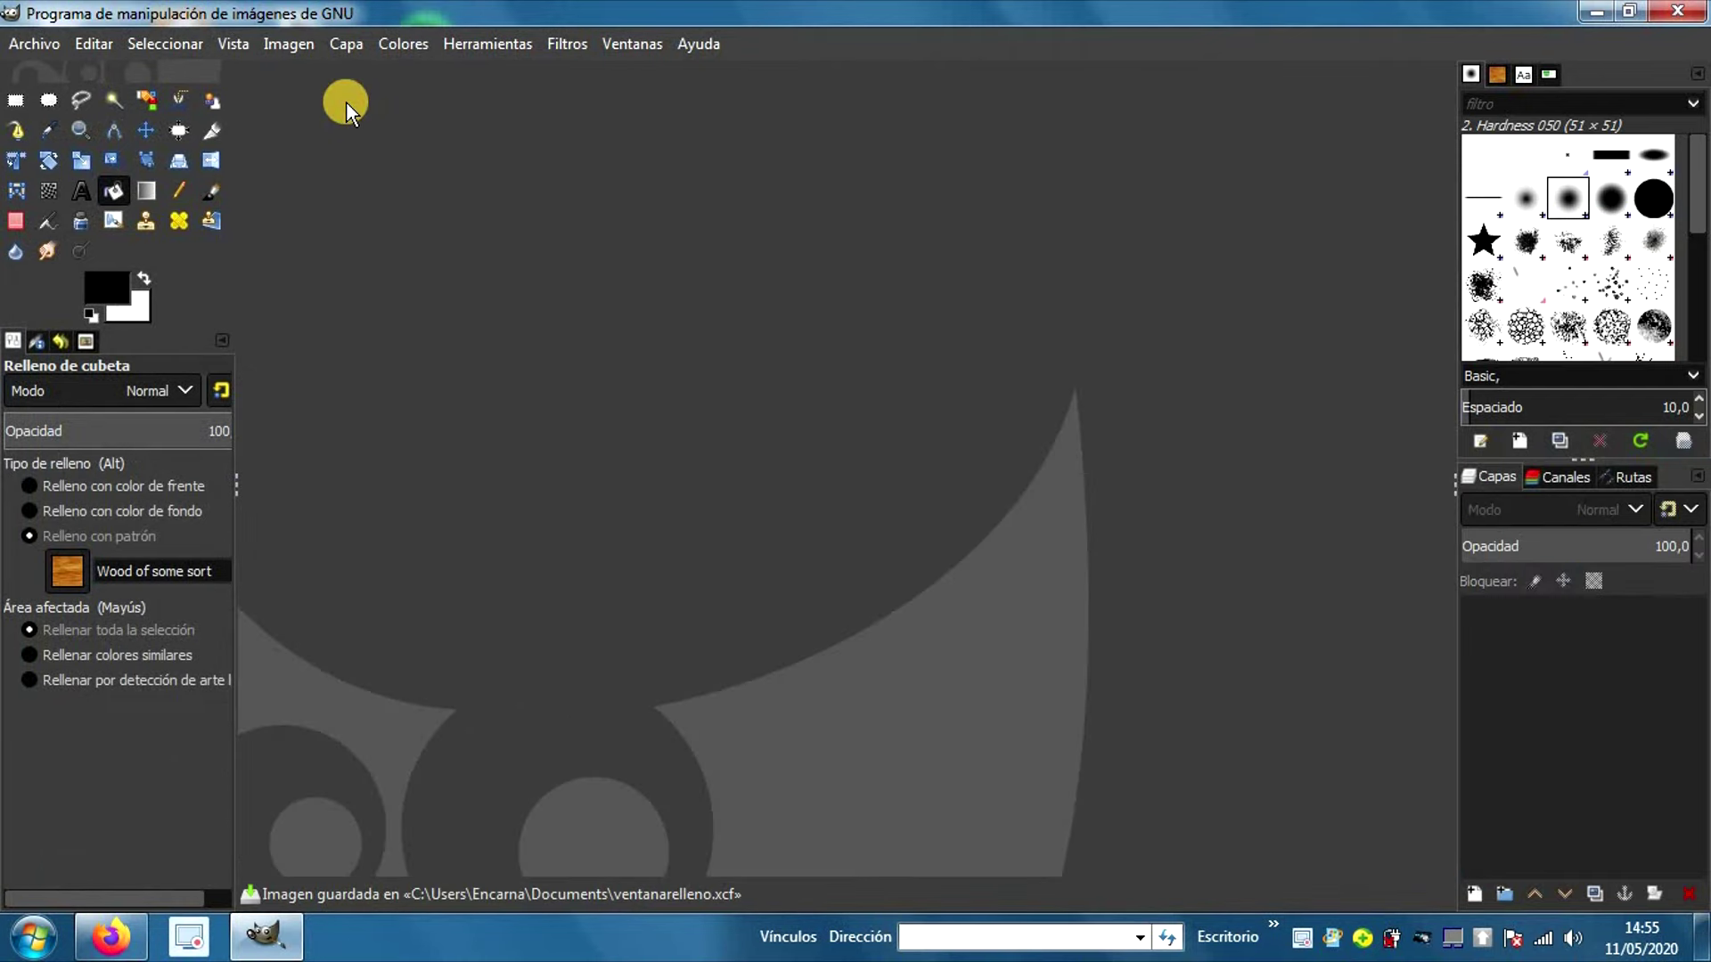